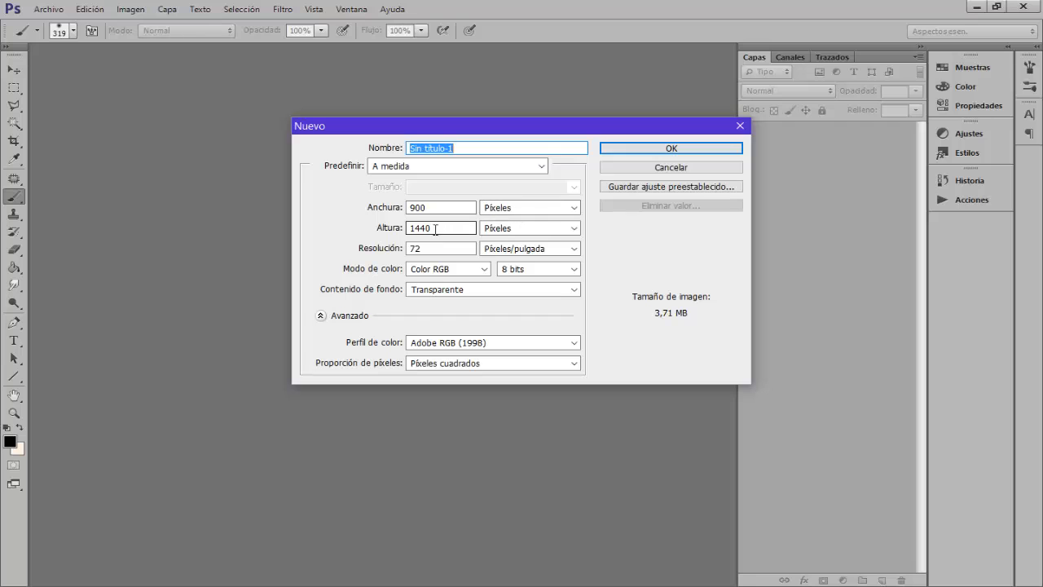
# - Create the 900 × 1440 px document with a transparent background and add a solid color fill layer in #375376
pyautogui.click(684, 150)
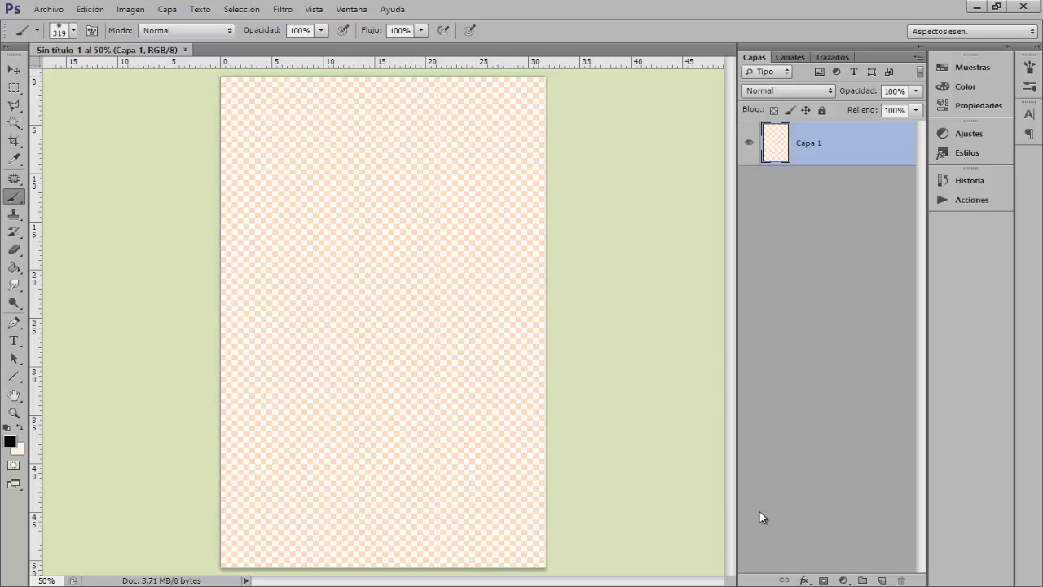
pyautogui.click(844, 580)
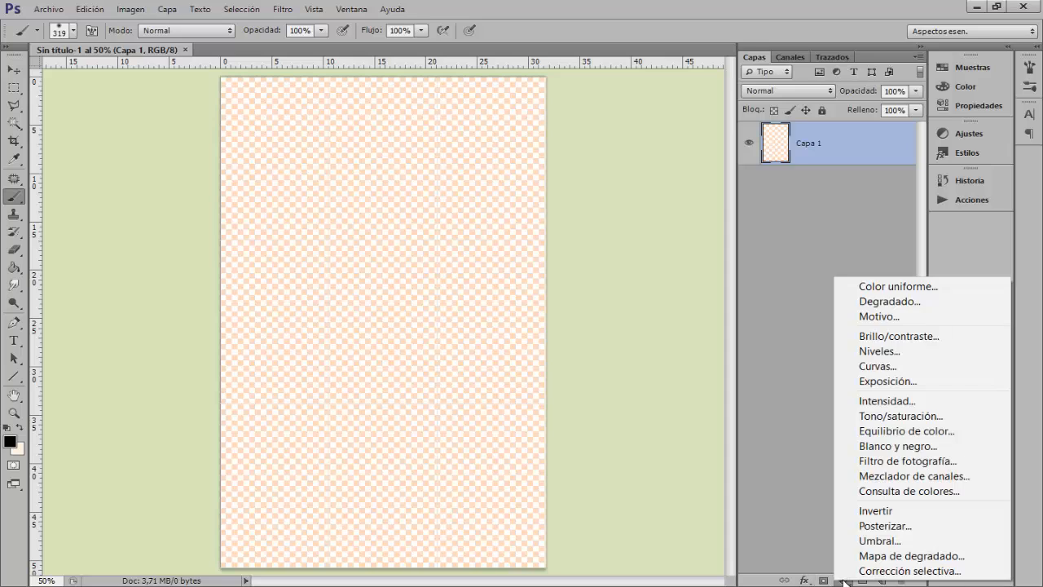
pyautogui.click(849, 287)
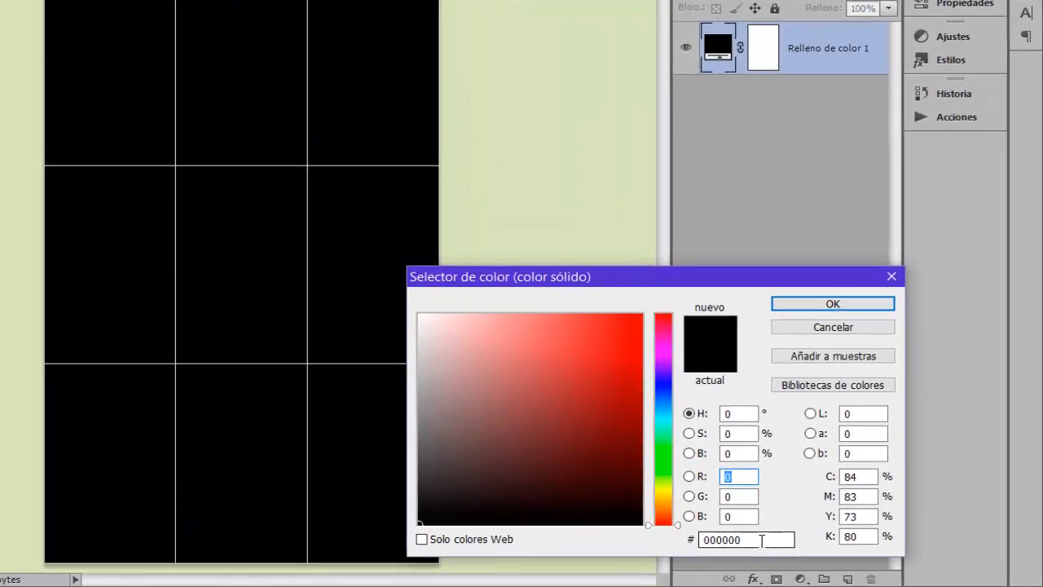
pyautogui.click(735, 545)
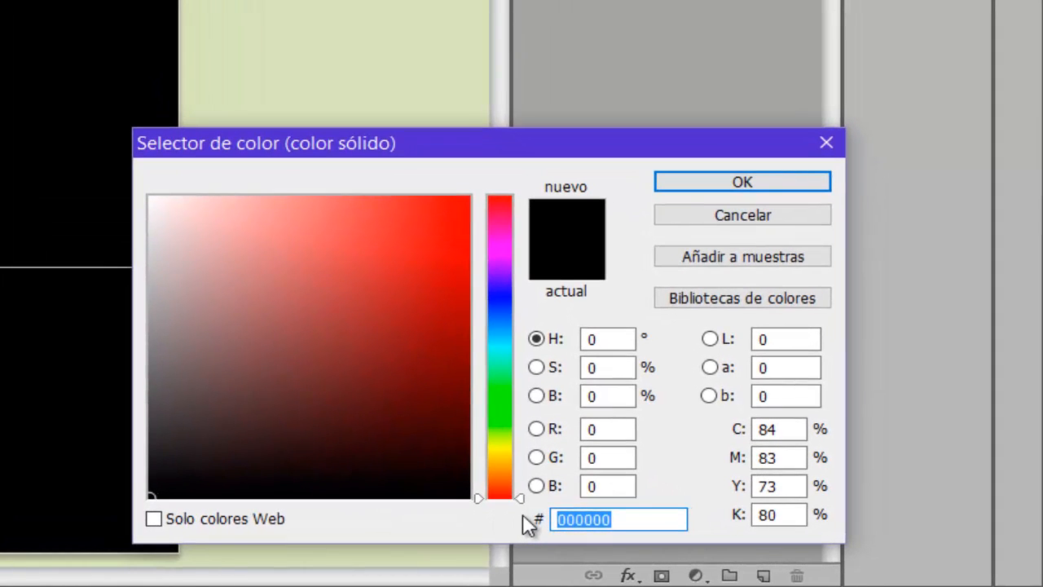
pyautogui.write('375')
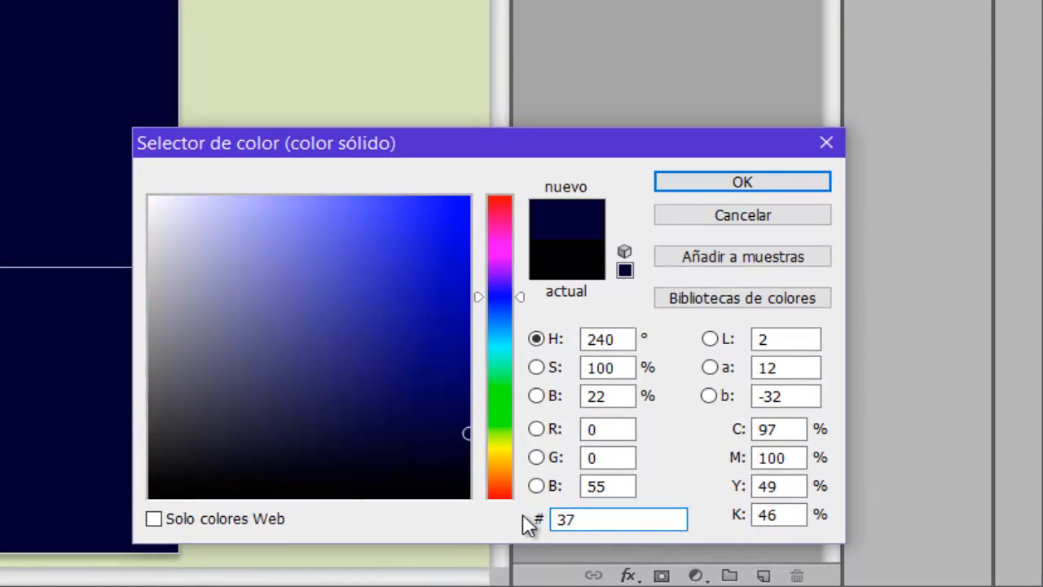
pyautogui.write('376')
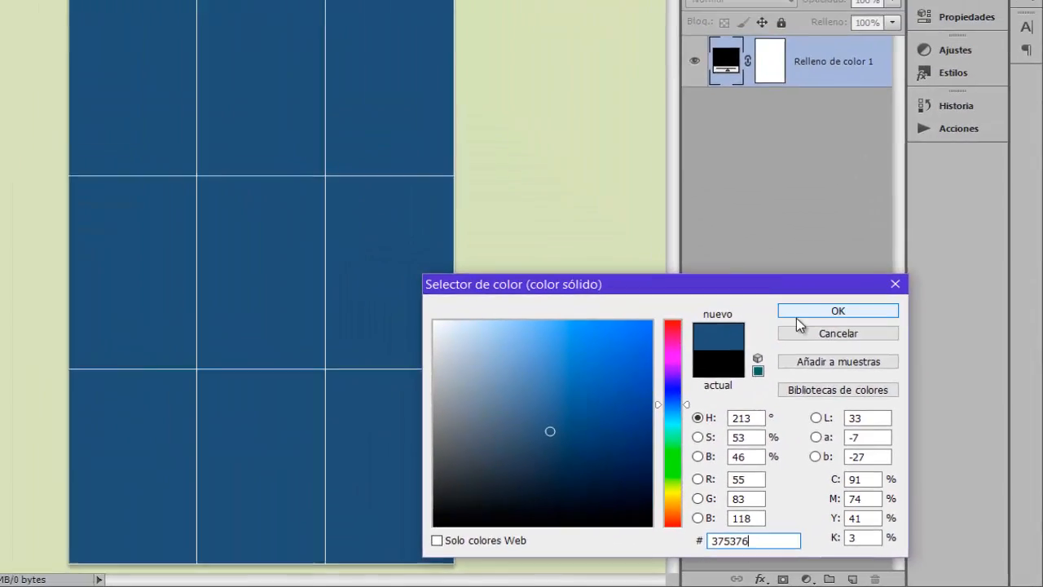
pyautogui.click(782, 235)
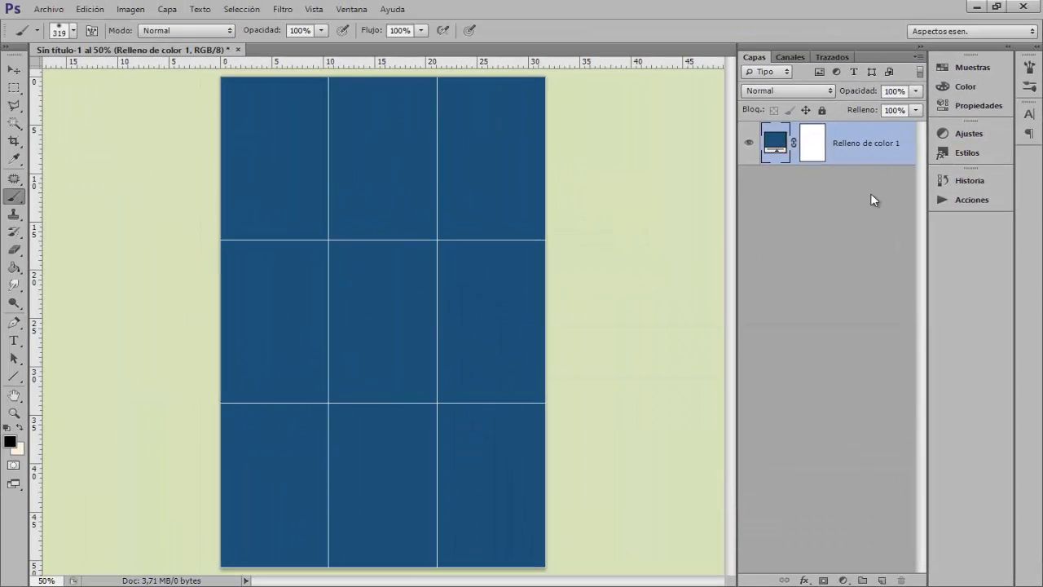
pyautogui.doubleClick(780, 145)
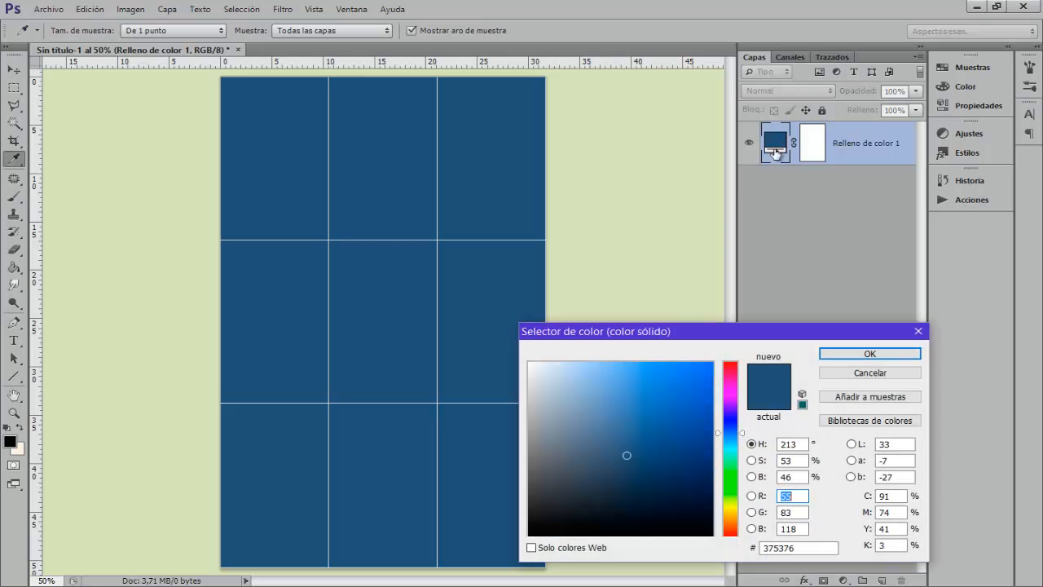
pyautogui.click(675, 427)
pyautogui.click(589, 388)
pyautogui.click(623, 451)
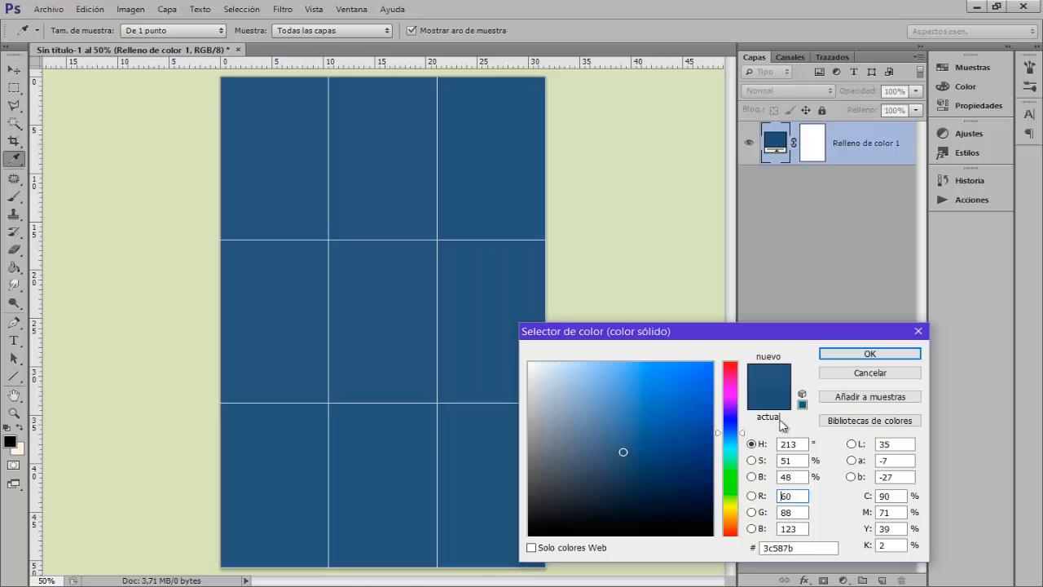
pyautogui.press('Return')
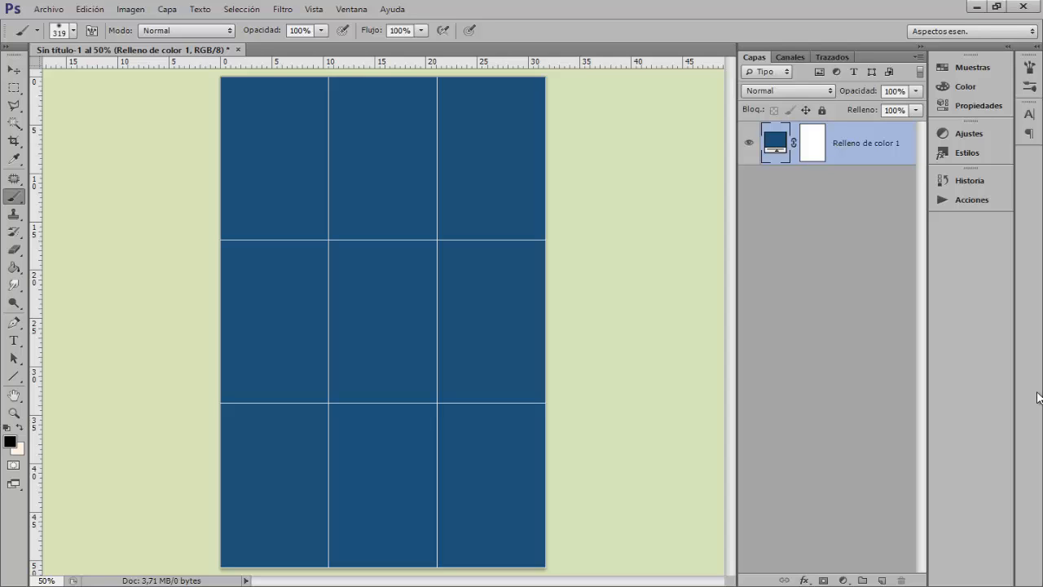
# - Hide the guides and place the image Reloj.png into the document
pyautogui.hotkey('ctrl', 'h')
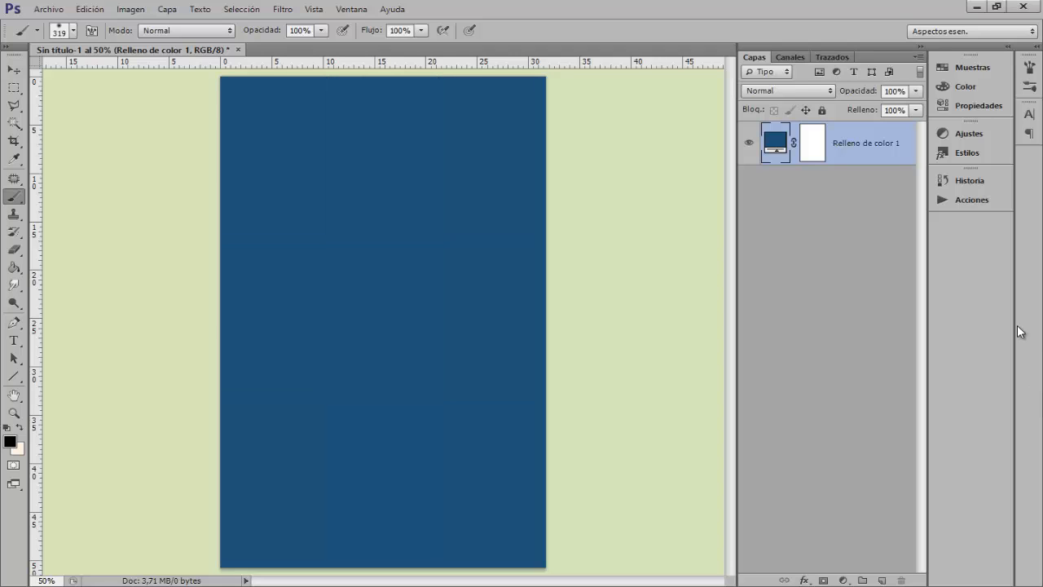
pyautogui.click(48, 10)
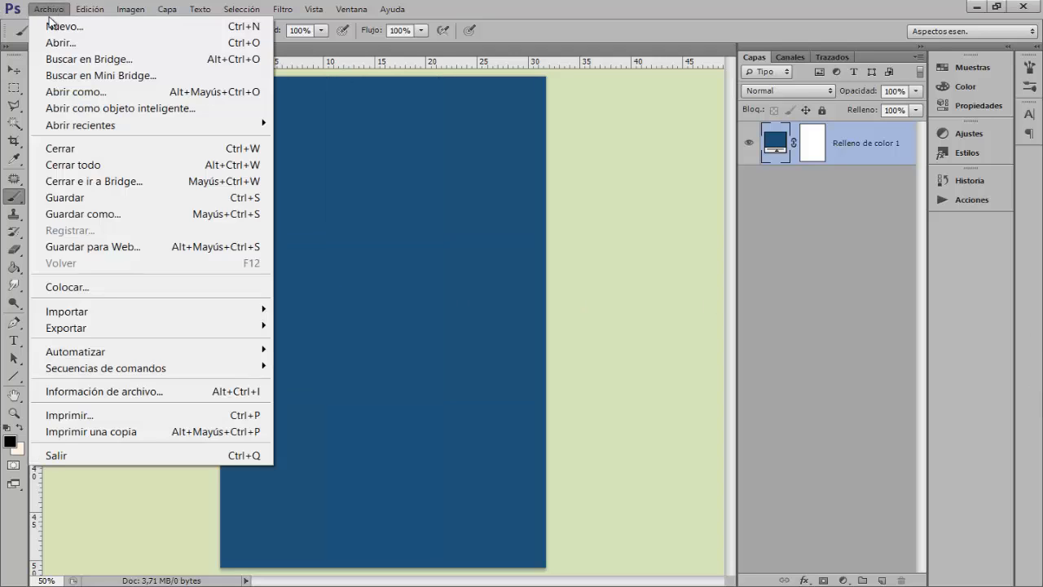
pyautogui.click(82, 288)
pyautogui.click(658, 250)
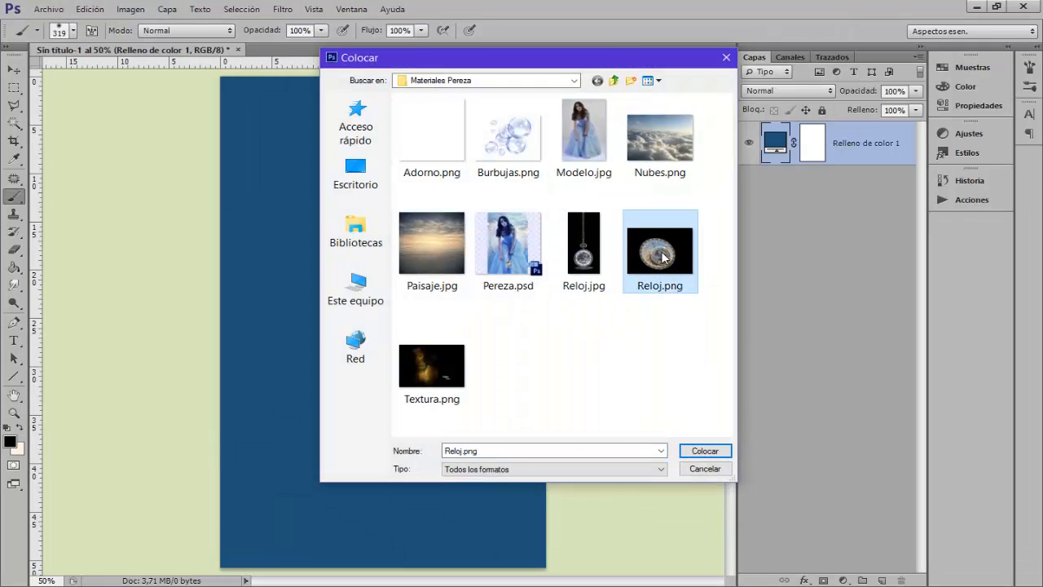
pyautogui.click(720, 455)
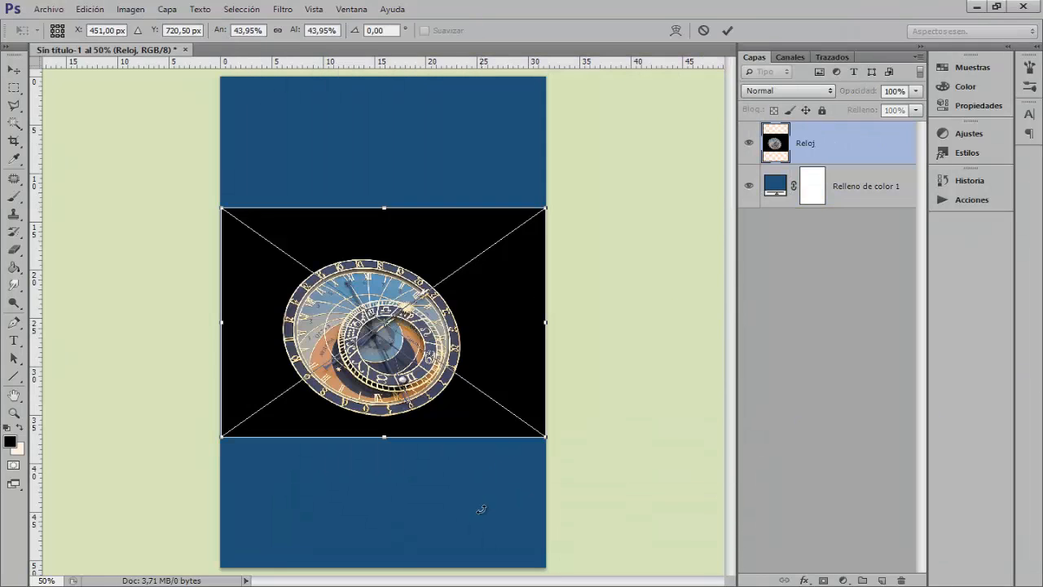
# - Enlarge the placed clock image beyond the canvas width and reposition it so the dial fills the middle
pyautogui.moveTo(546, 437); pyautogui.dragTo(624, 555)
pyautogui.moveTo(475, 340)
pyautogui.mouseDown()
pyautogui.moveTo(494, 340)
pyautogui.moveTo(495, 330)
pyautogui.mouseUp()
pyautogui.press('Return')
pyautogui.press('b')
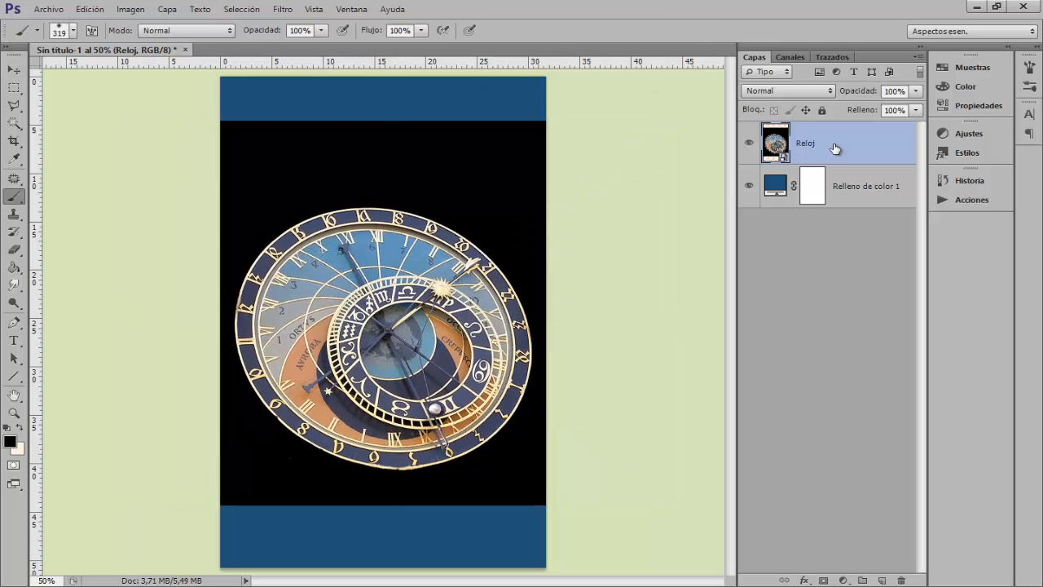
# - Duplicate the Reloj layer and hide the copy
pyautogui.hotkey('ctrl', 'j')
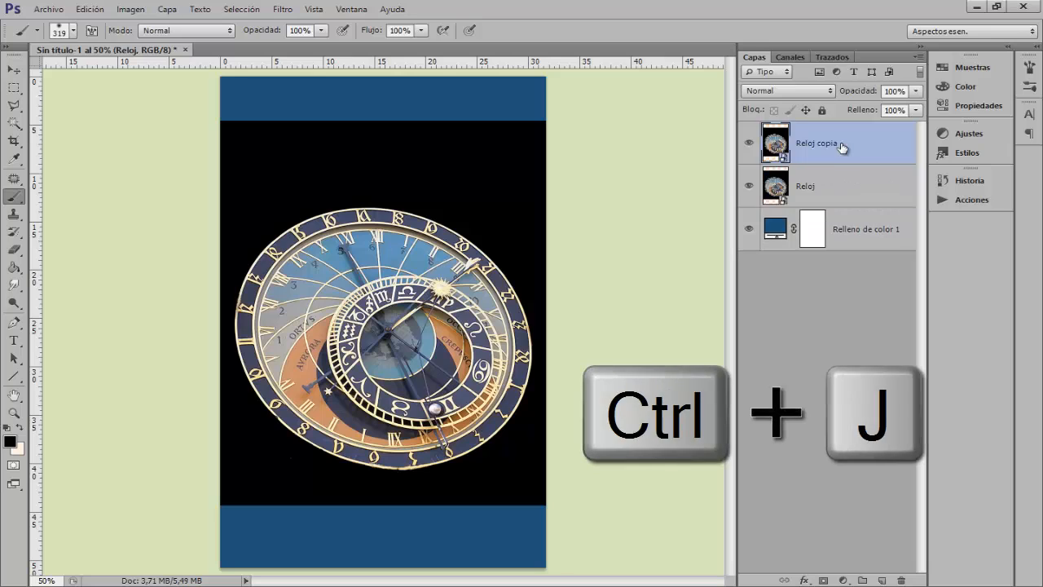
pyautogui.click(749, 144)
# - Apply a Radial Blur to the original Reloj layer with amount 100, Zoom method and Óptima quality
pyautogui.click(824, 191)
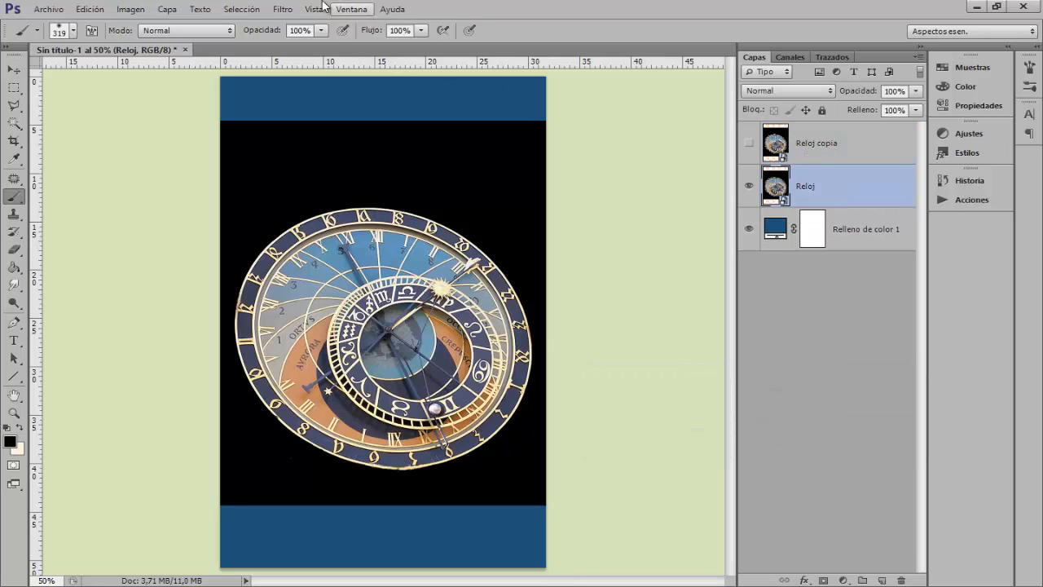
pyautogui.click(282, 10)
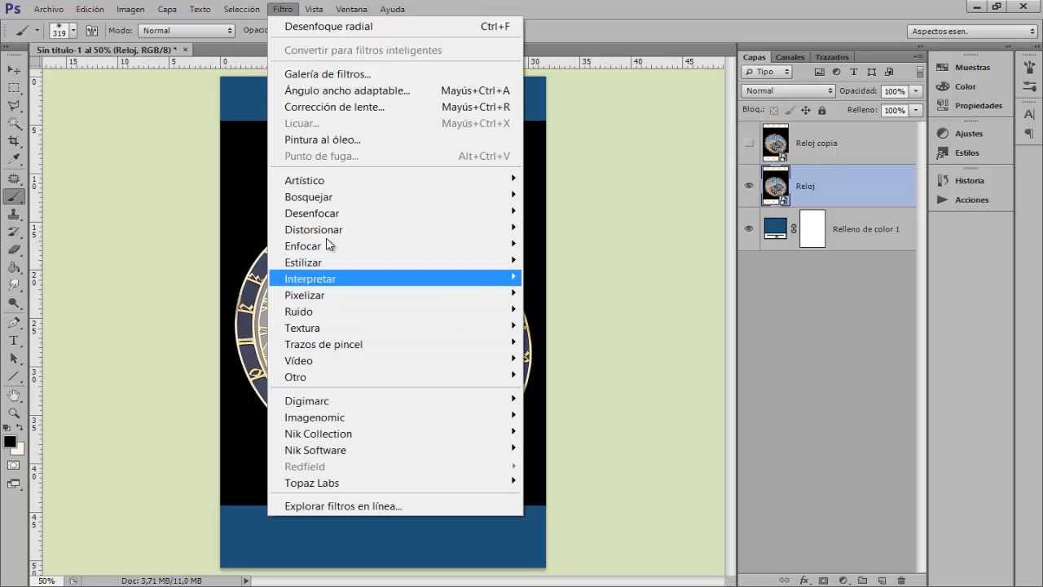
pyautogui.moveTo(326, 212)
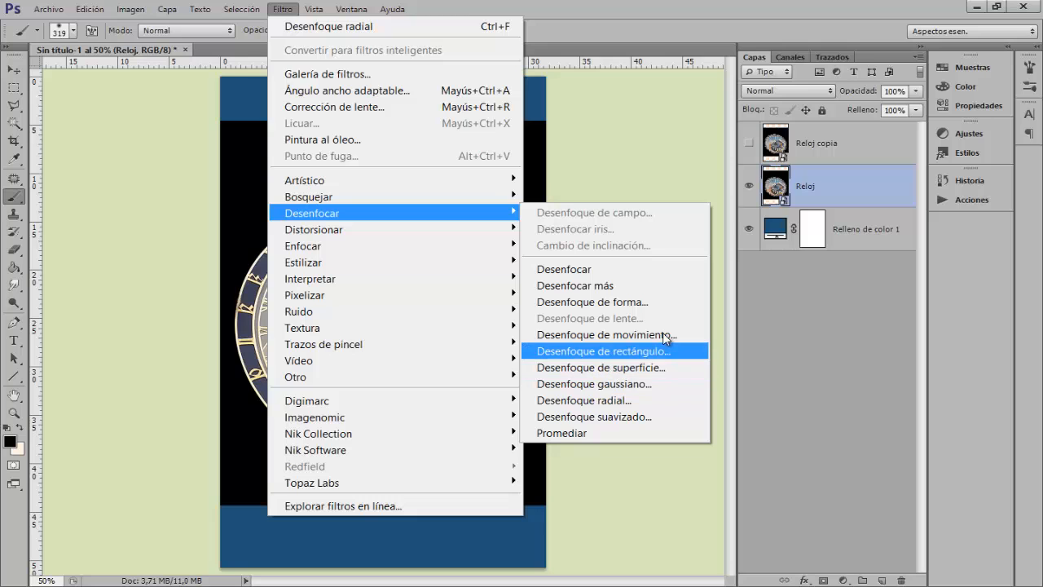
pyautogui.click(658, 399)
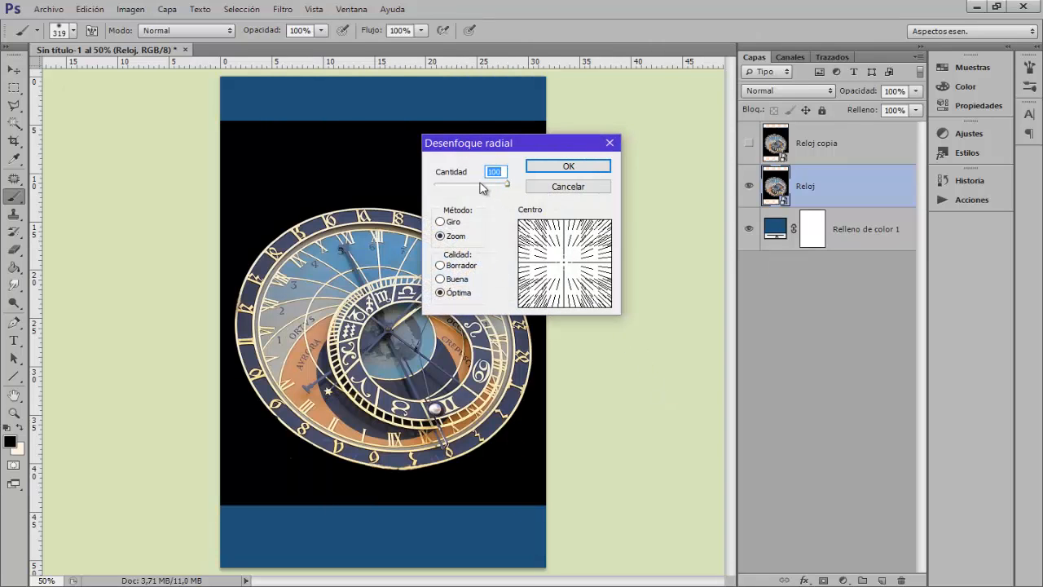
pyautogui.click(446, 224)
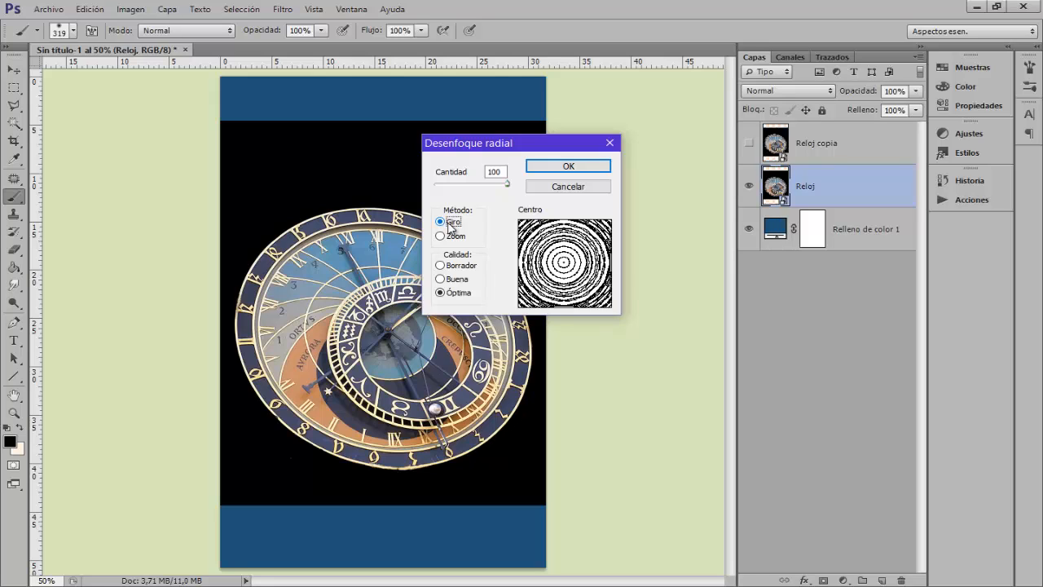
pyautogui.click(449, 238)
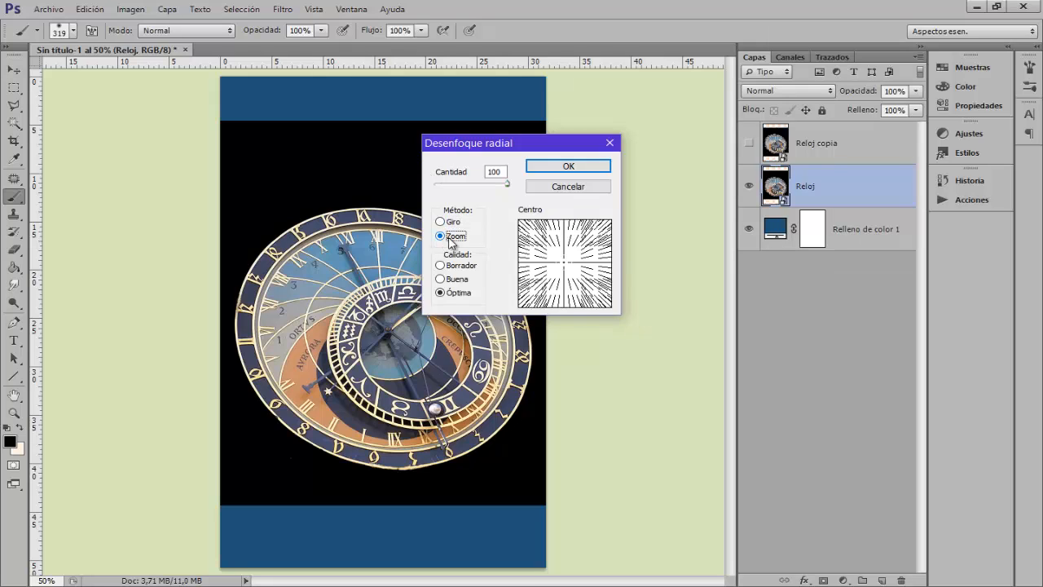
pyautogui.click(570, 167)
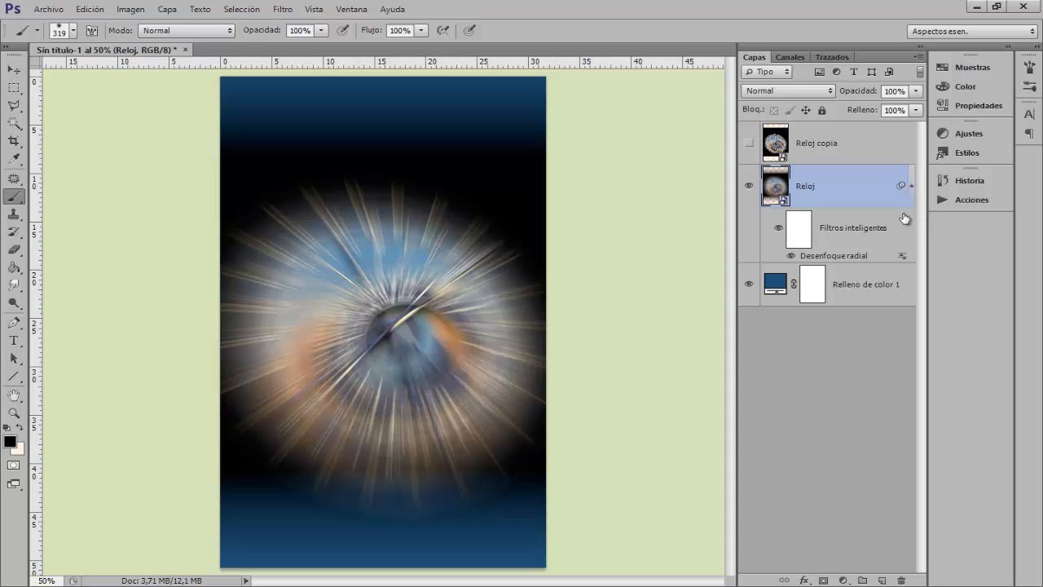
pyautogui.doubleClick(849, 256)
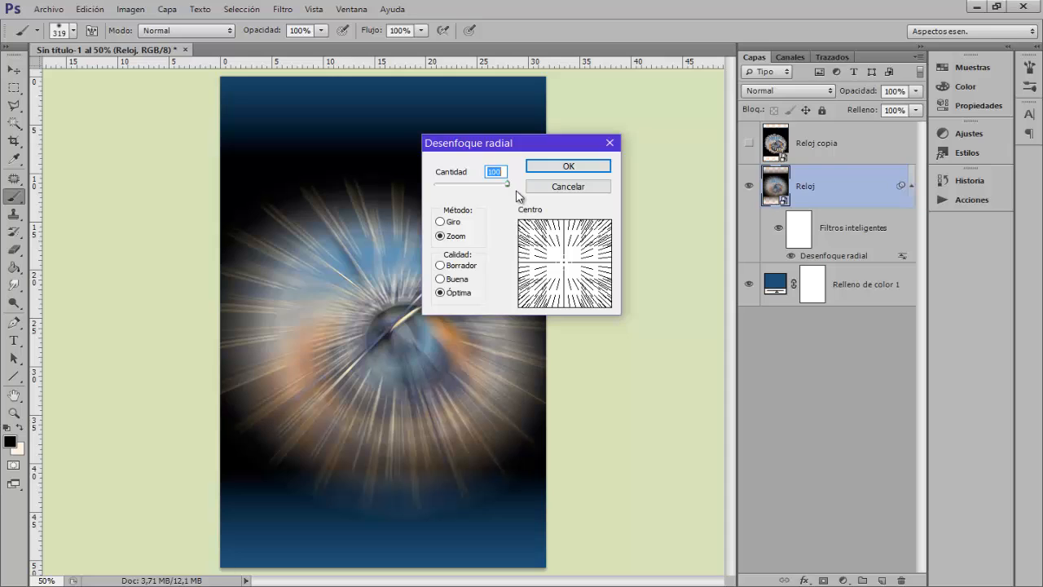
pyautogui.moveTo(498, 185); pyautogui.dragTo(494, 186)
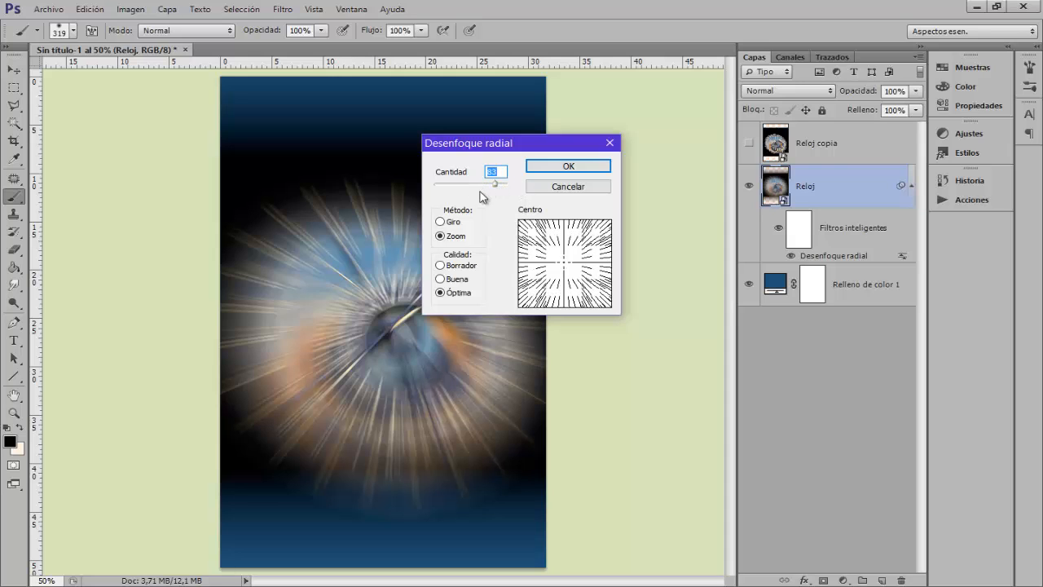
pyautogui.click(447, 226)
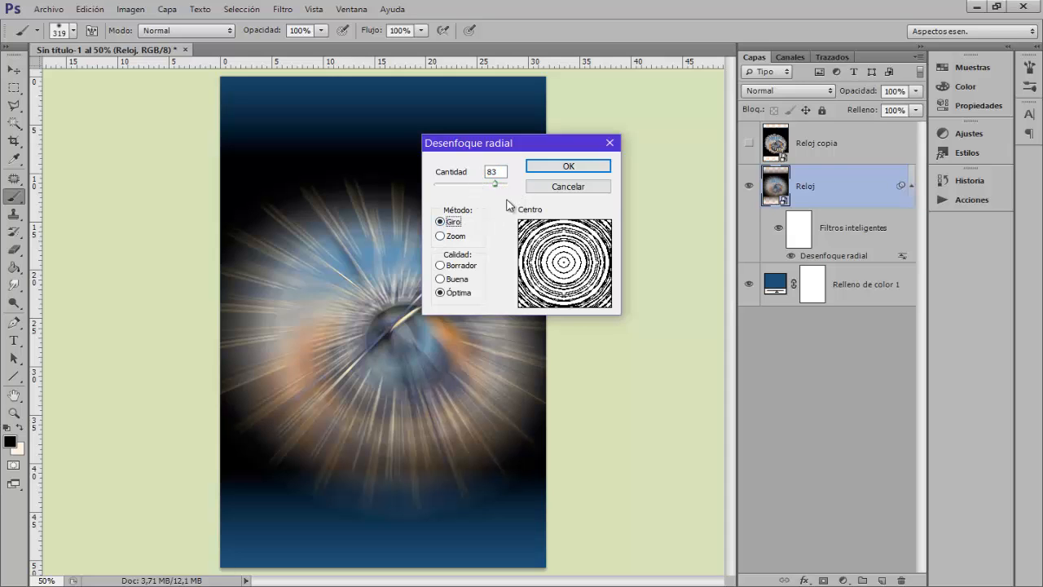
pyautogui.click(563, 187)
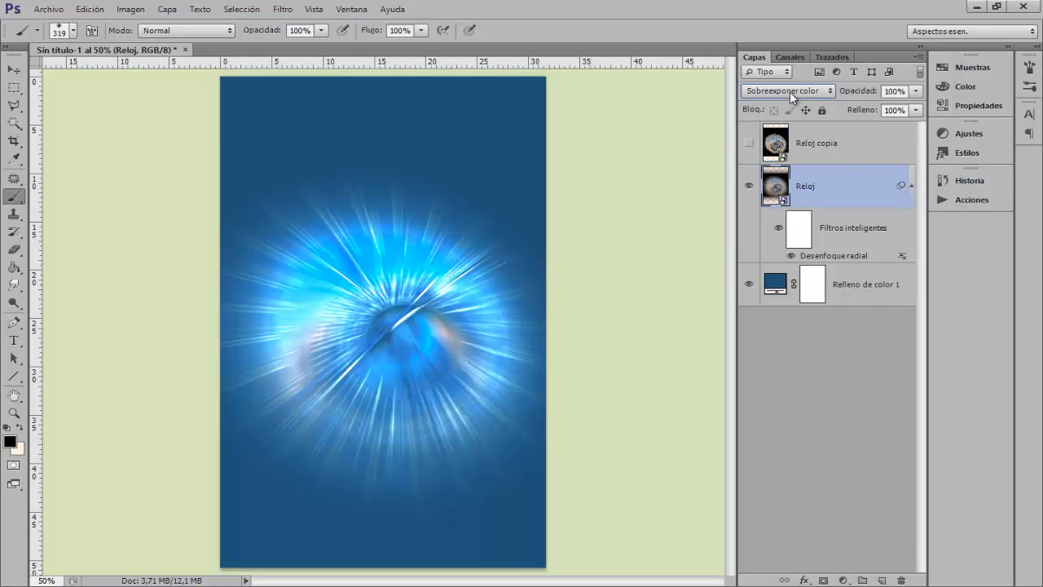
# - Set the blurred Reloj layer's blend mode to Sobreexponer color and its opacity to 40%
pyautogui.click(789, 91)
pyautogui.click(823, 216)
pyautogui.scroll(-1, 796, 92)
pyautogui.click(896, 91)
pyautogui.write('40')
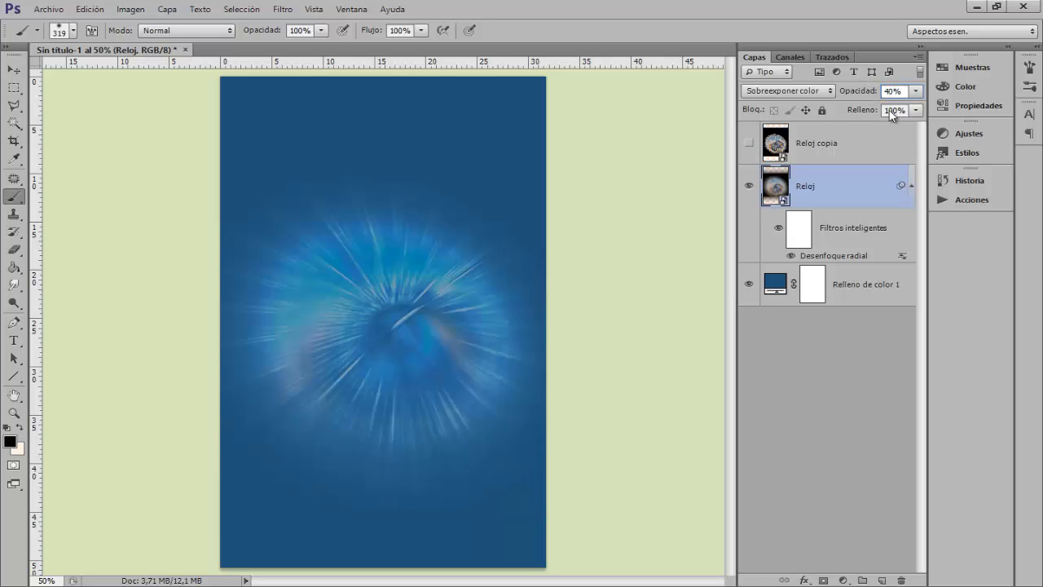
pyautogui.press('Return')
# - Show the Reloj copia layer and mask out its black background with an inverted Magic Wand selection
pyautogui.click(750, 144)
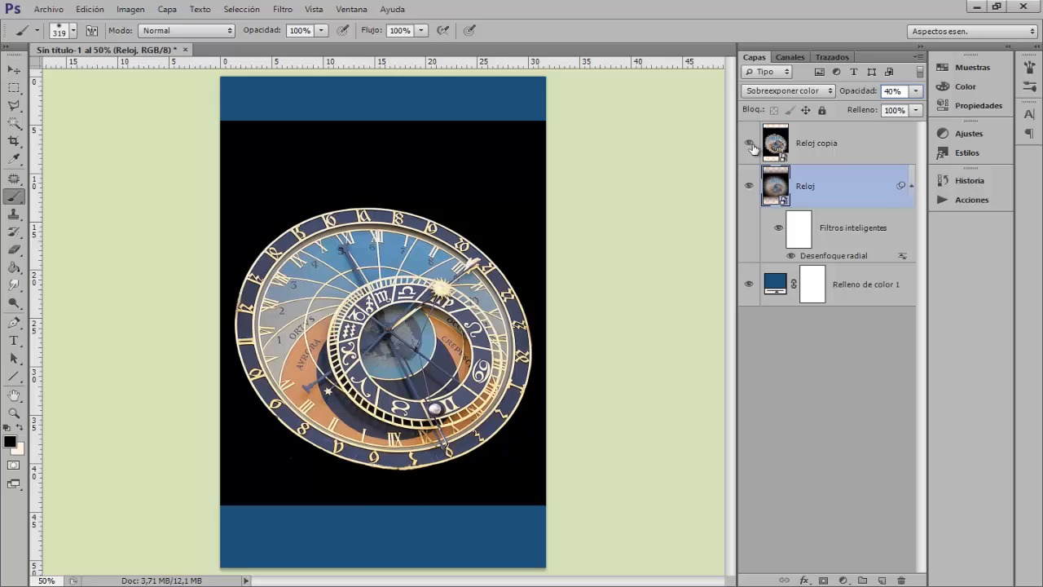
pyautogui.click(838, 152)
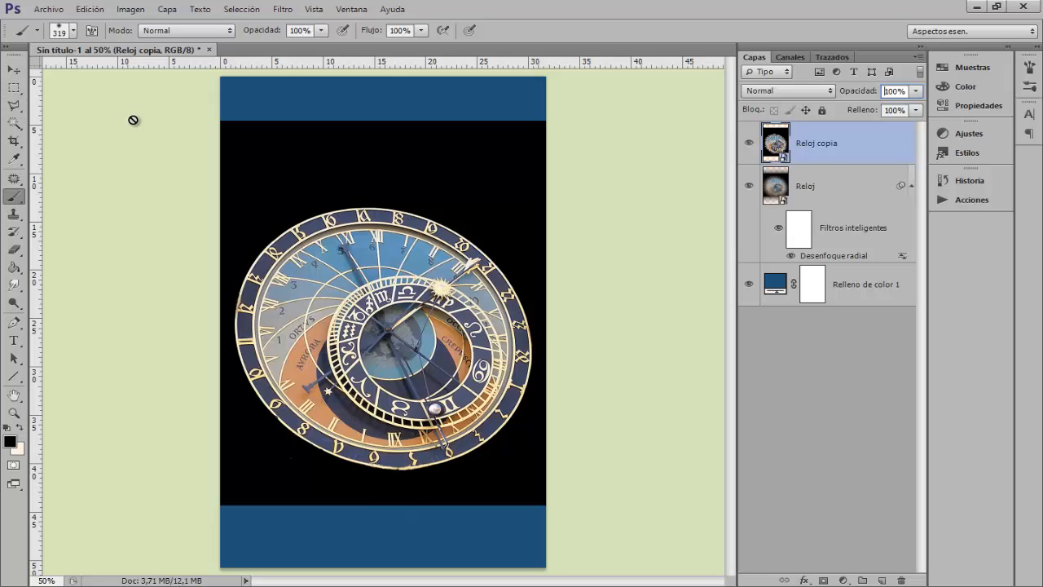
pyautogui.moveTo(16, 126); pyautogui.dragTo(135, 137)
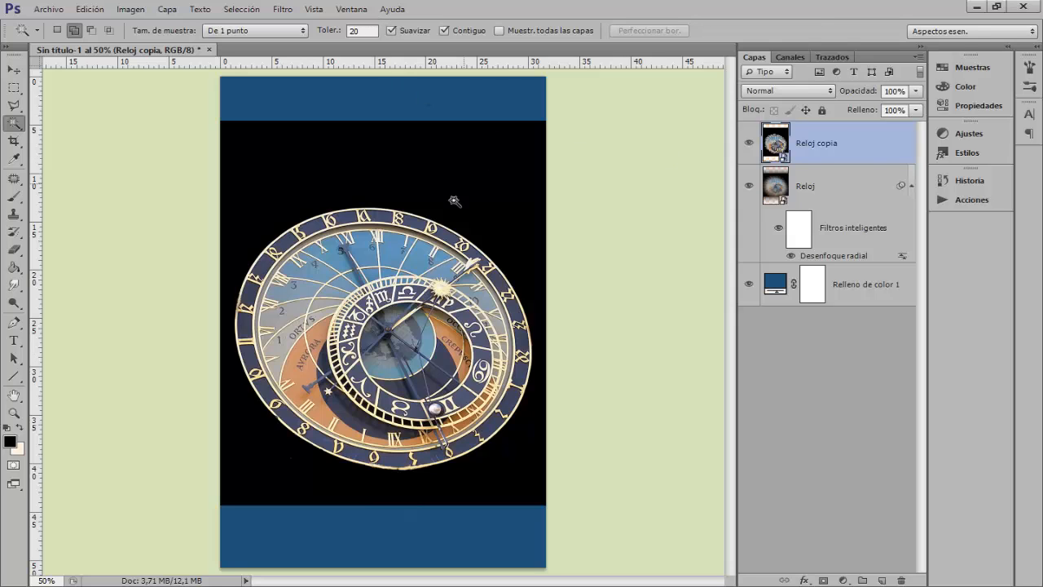
pyautogui.click(470, 179)
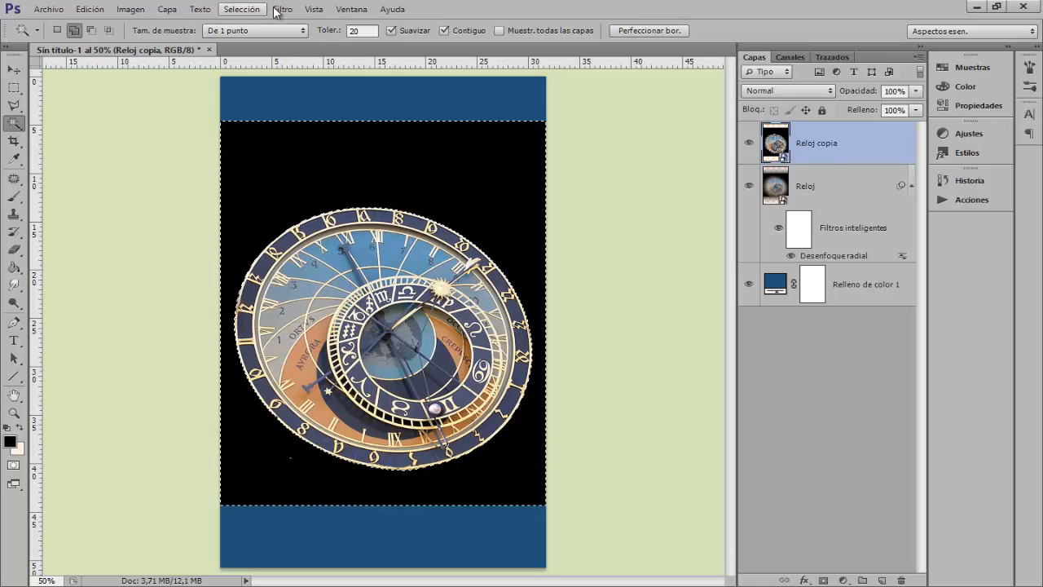
pyautogui.click(244, 10)
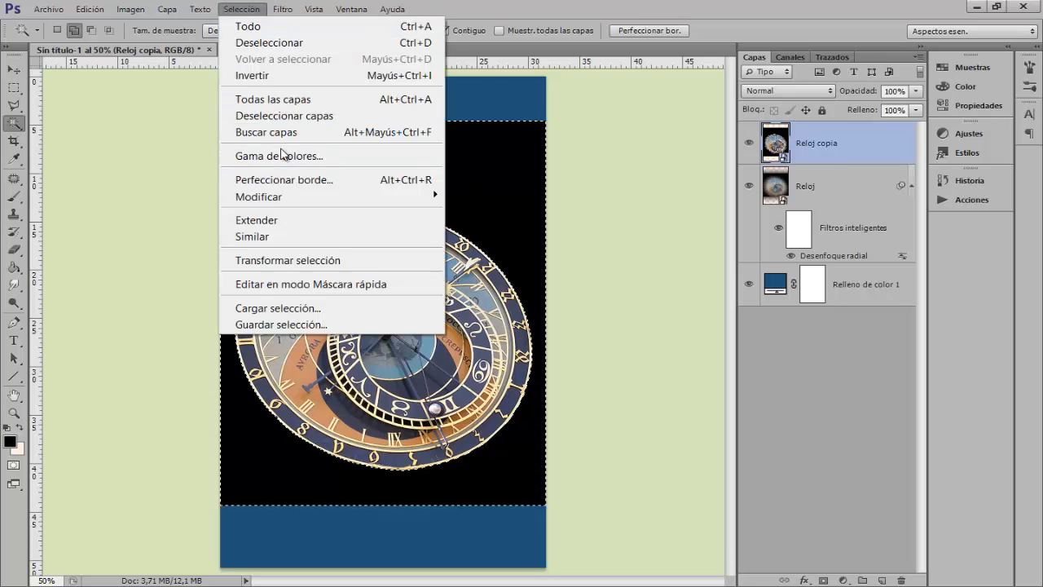
pyautogui.click(285, 76)
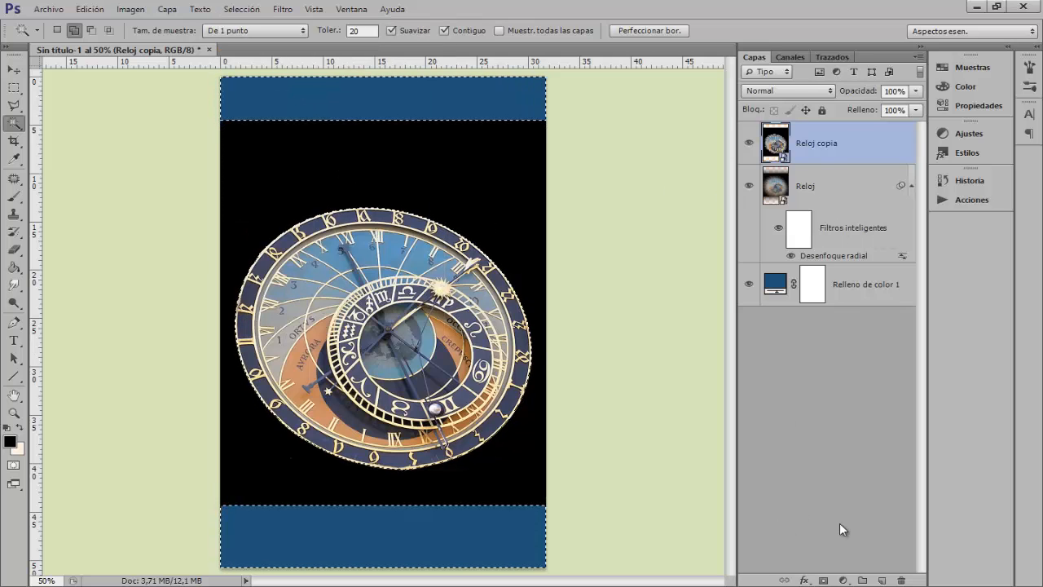
pyautogui.click(824, 580)
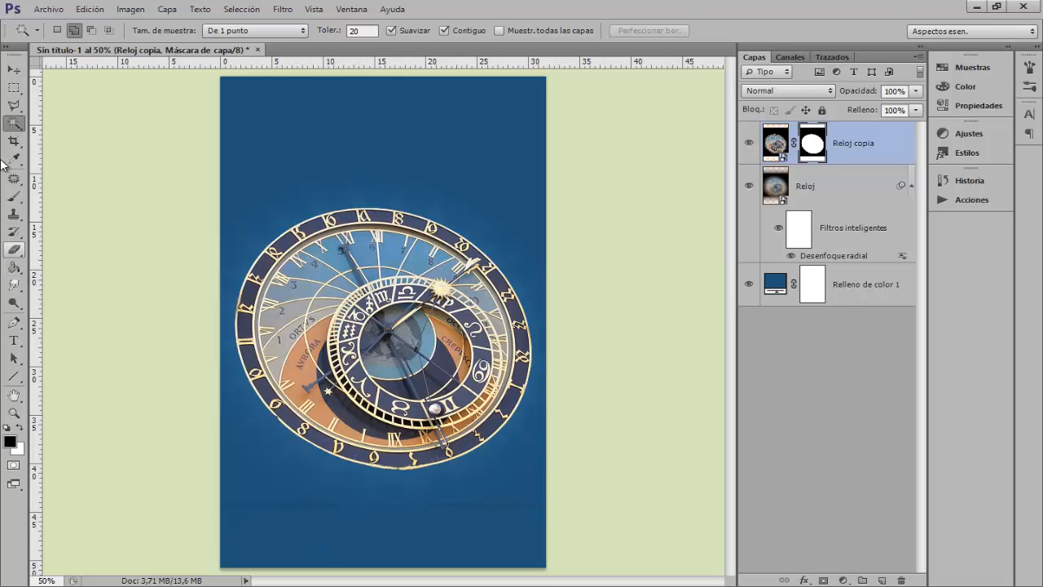
# - Paint out the leftover background traces below the clock on the Reloj copia mask with a soft black brush
pyautogui.click(18, 200)
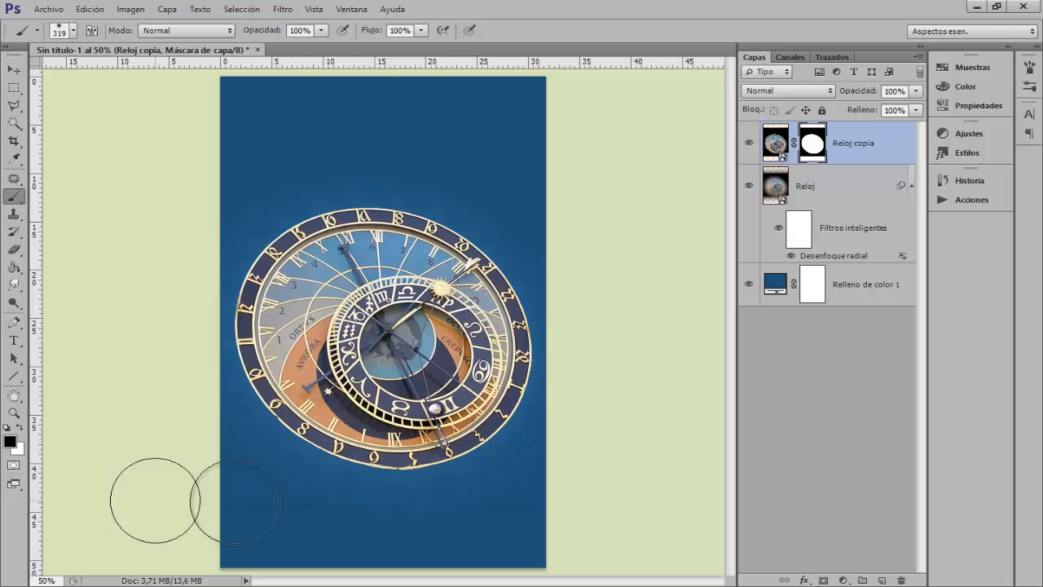
pyautogui.moveTo(287, 525)
pyautogui.mouseDown()
pyautogui.moveTo(257, 521)
pyautogui.moveTo(256, 512)
pyautogui.mouseUp()
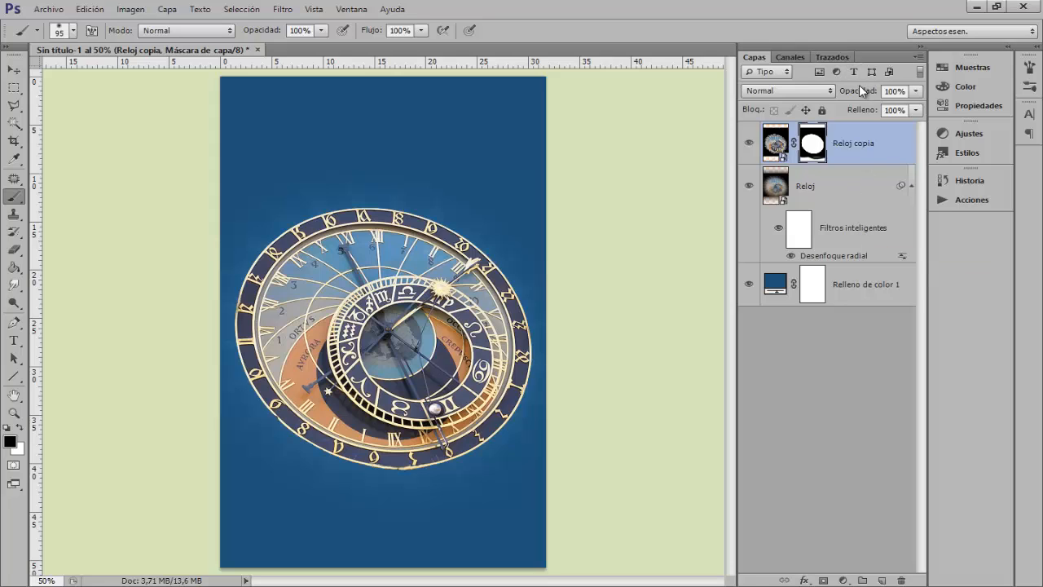
# - Set the Reloj copia layer's blend mode to Superponer and its opacity to 60%
pyautogui.click(798, 92)
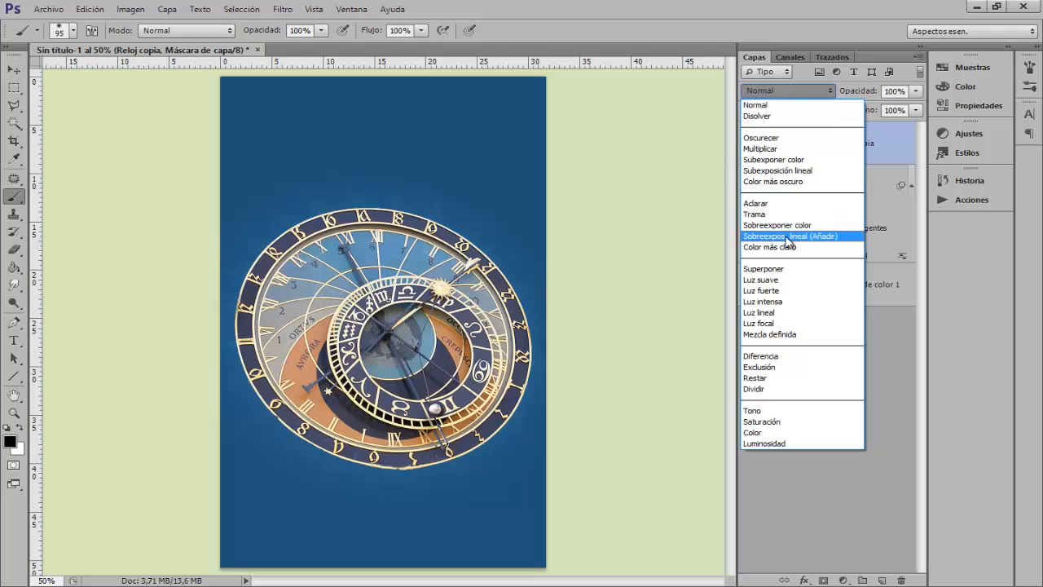
pyautogui.press('Escape')
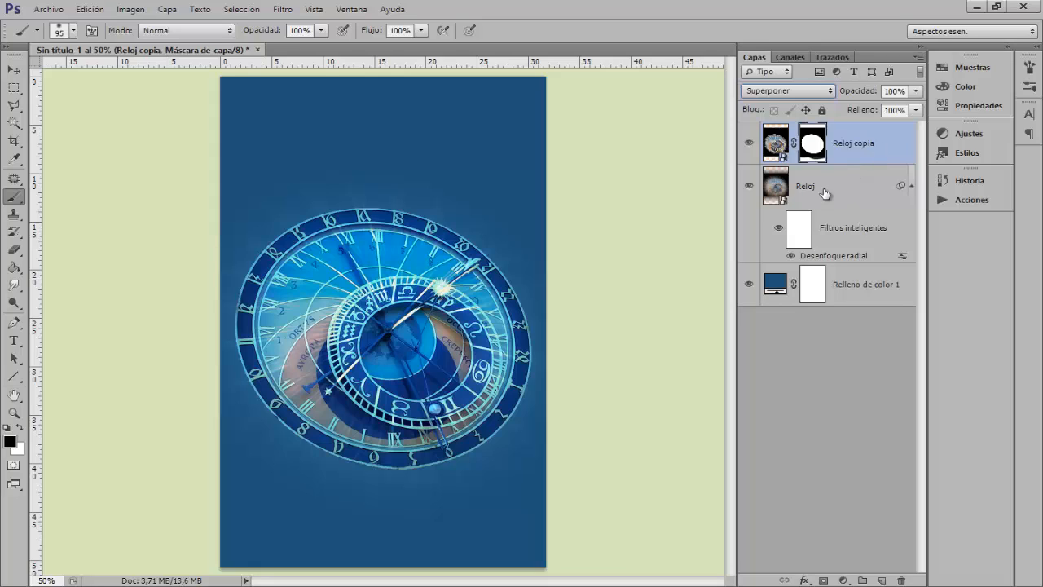
pyautogui.click(895, 91)
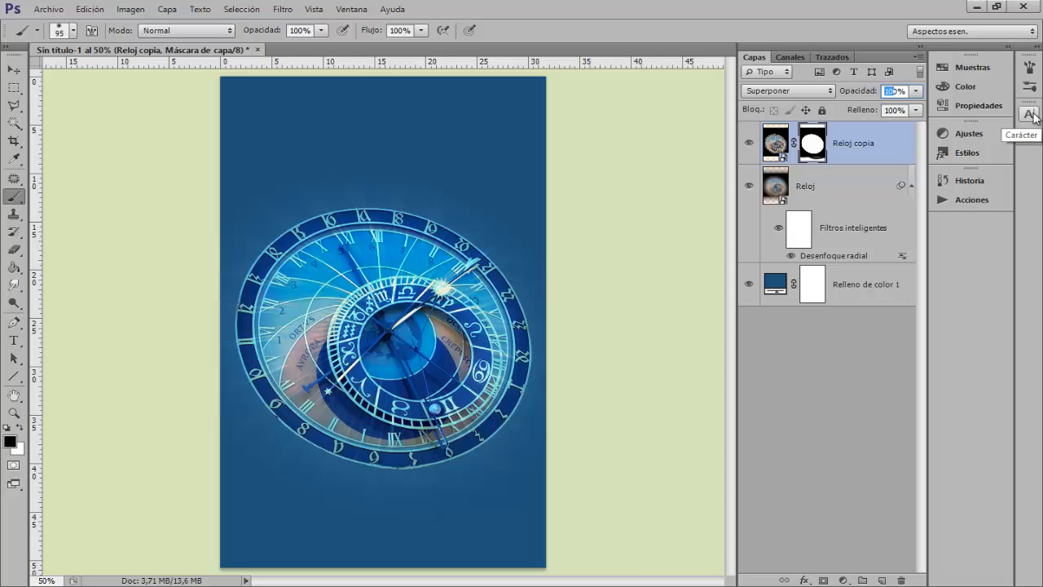
pyautogui.write('60')
pyautogui.press('Return')
# - Enlarge the blurred Reloj layer with Free Transform so its light rays spread beyond the clock's rim
pyautogui.click(830, 189)
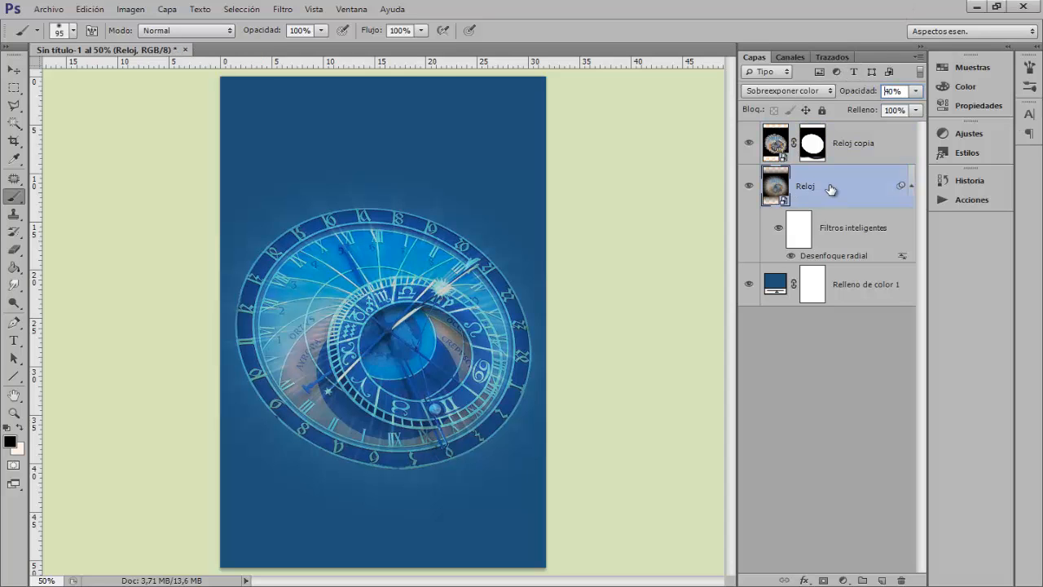
pyautogui.click(748, 187)
pyautogui.click(748, 187)
pyautogui.hotkey('ctrl', 't')
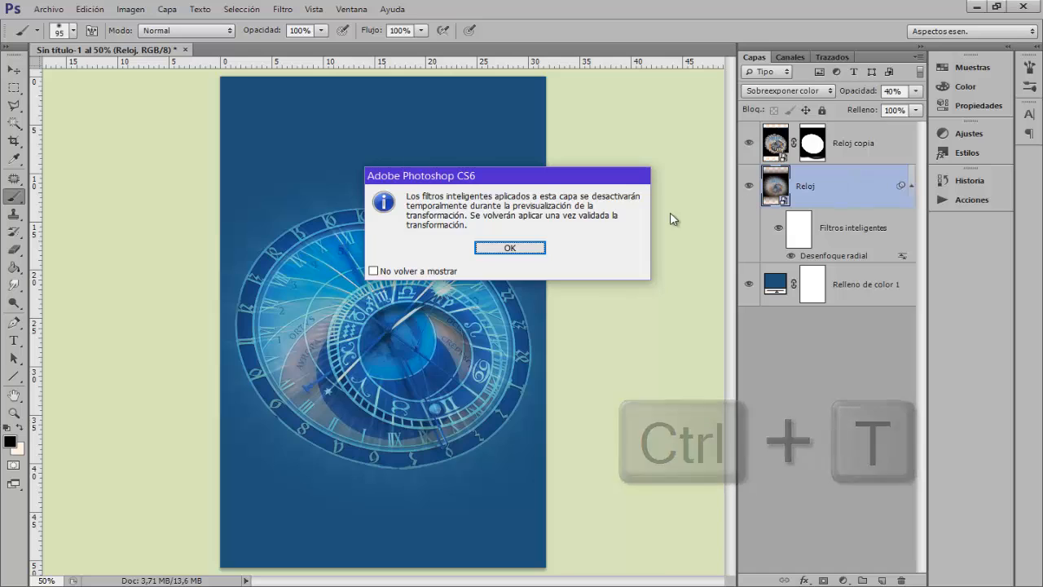
pyautogui.click(525, 250)
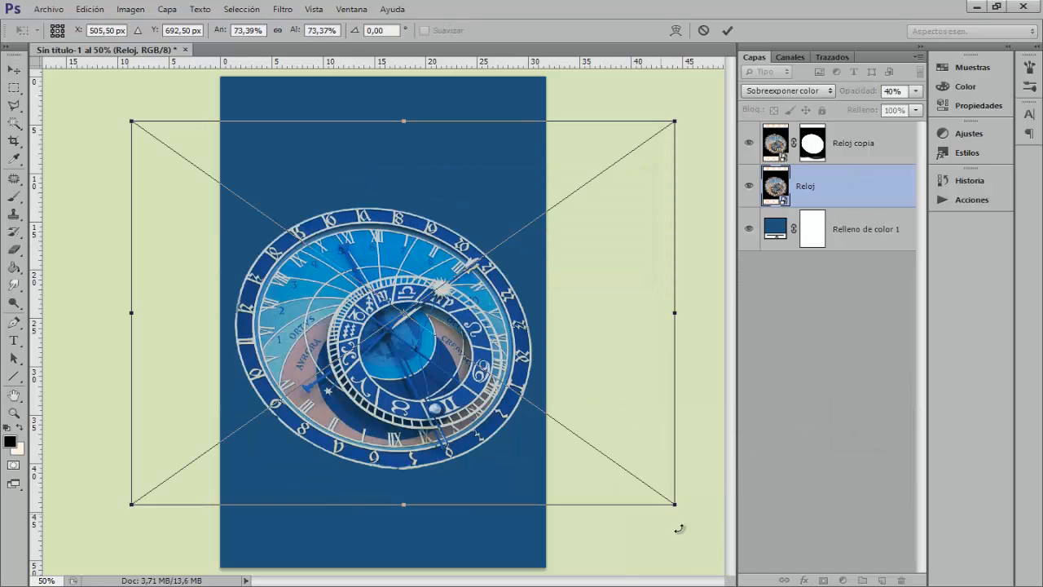
pyautogui.moveTo(676, 504); pyautogui.dragTo(725, 585)
pyautogui.press('b')
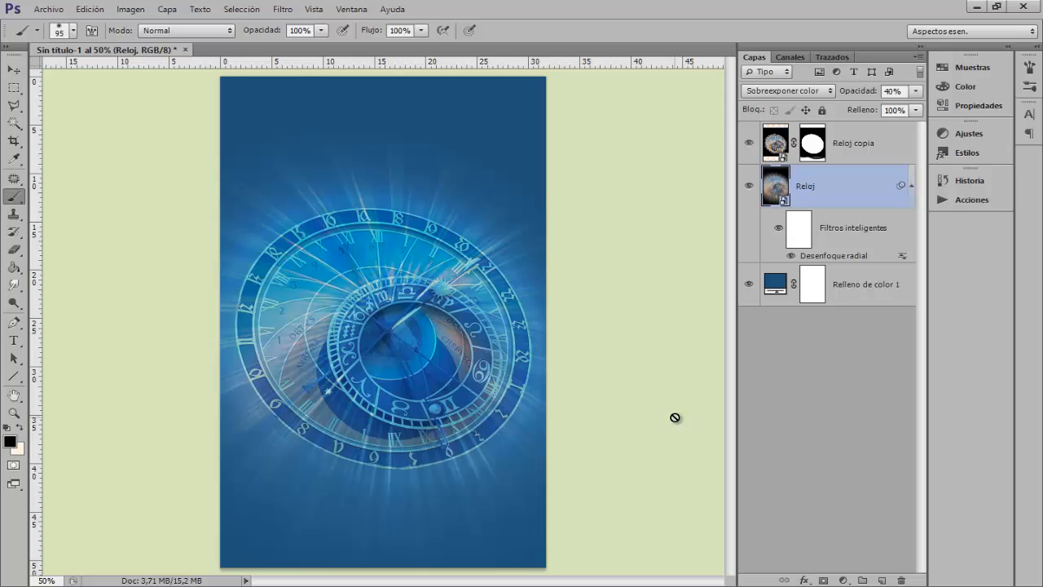
# - Place Nubes.png from the Materiales Pereza folder above the Reloj copia layer
pyautogui.click(874, 145)
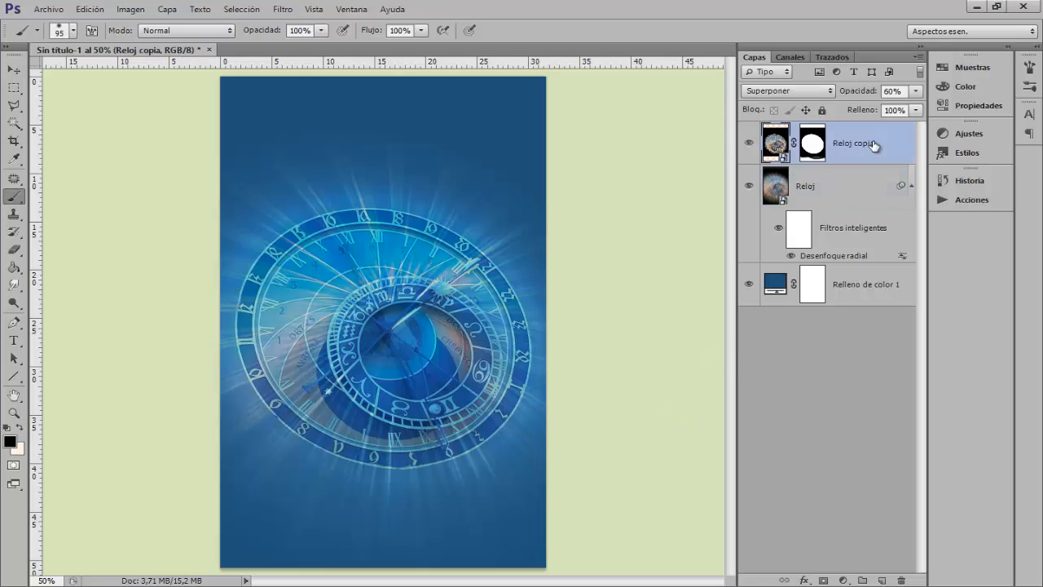
pyautogui.click(47, 10)
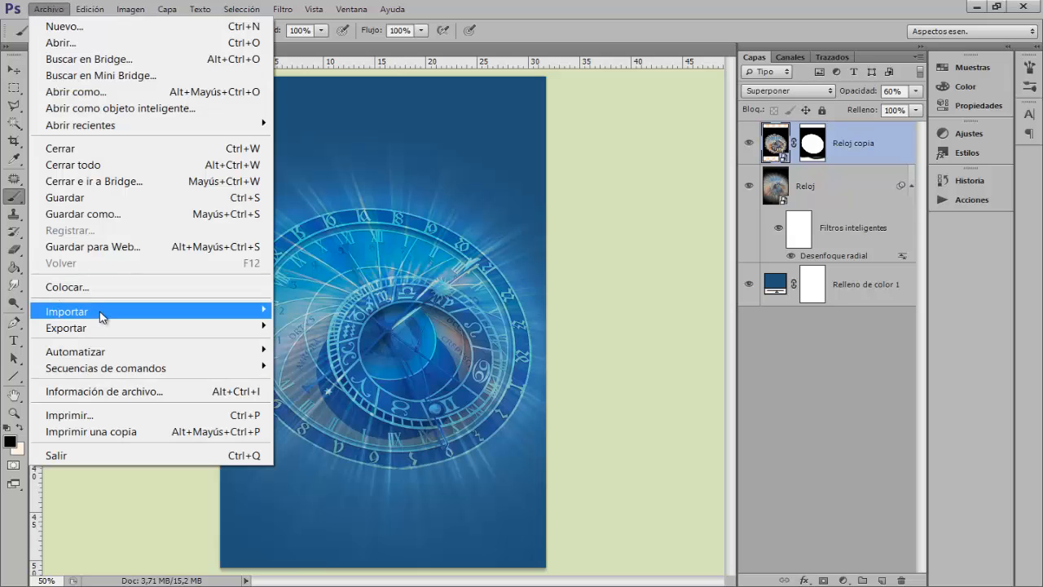
pyautogui.press('Escape')
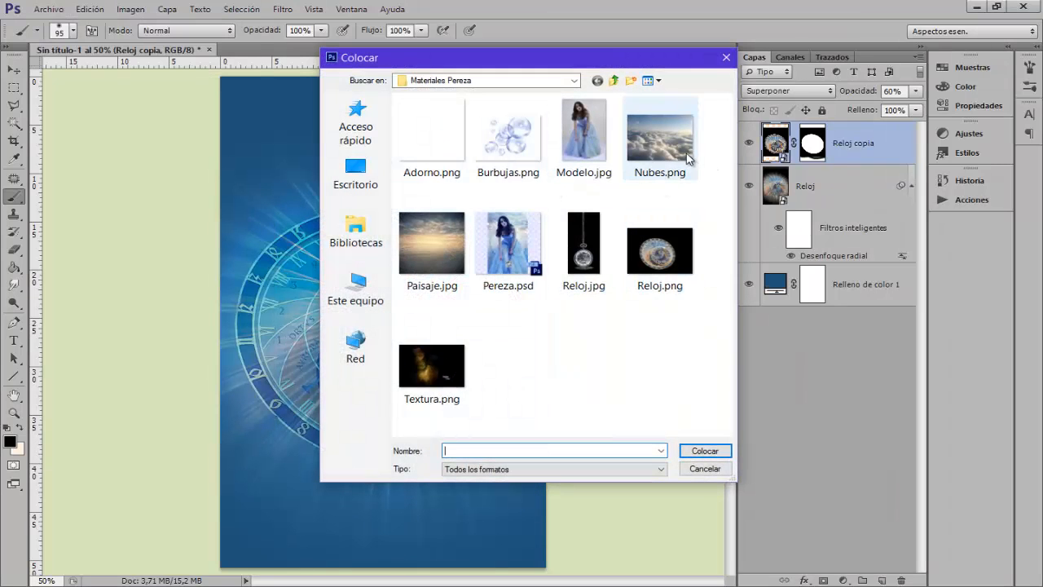
pyautogui.click(660, 137)
pyautogui.click(690, 454)
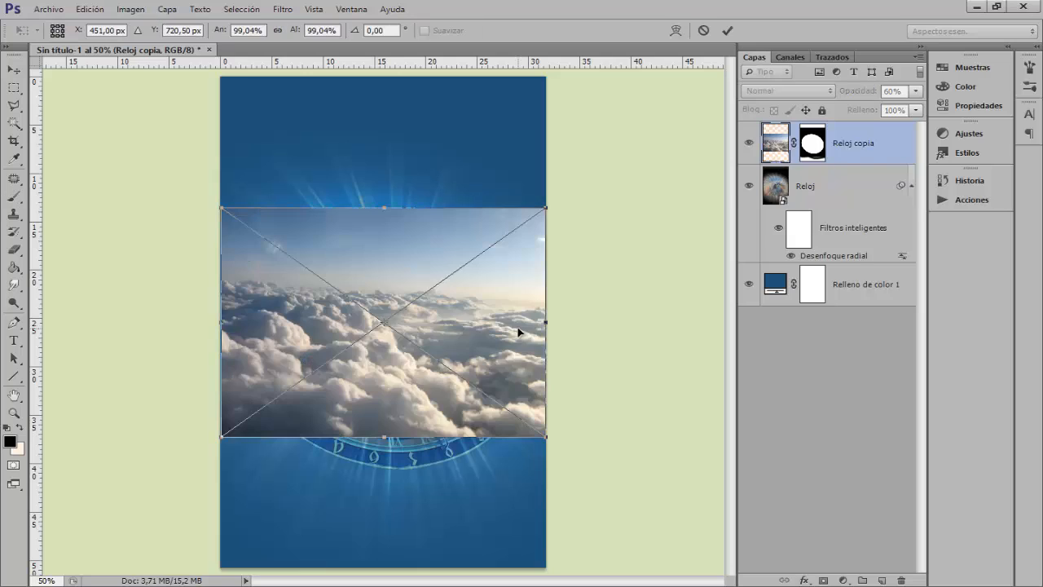
# - Move the clouds image to the top of the canvas and scale it to about 109% so it spans the full width
pyautogui.moveTo(416, 247); pyautogui.dragTo(414, 129)
pyautogui.moveTo(550, 314); pyautogui.dragTo(570, 333)
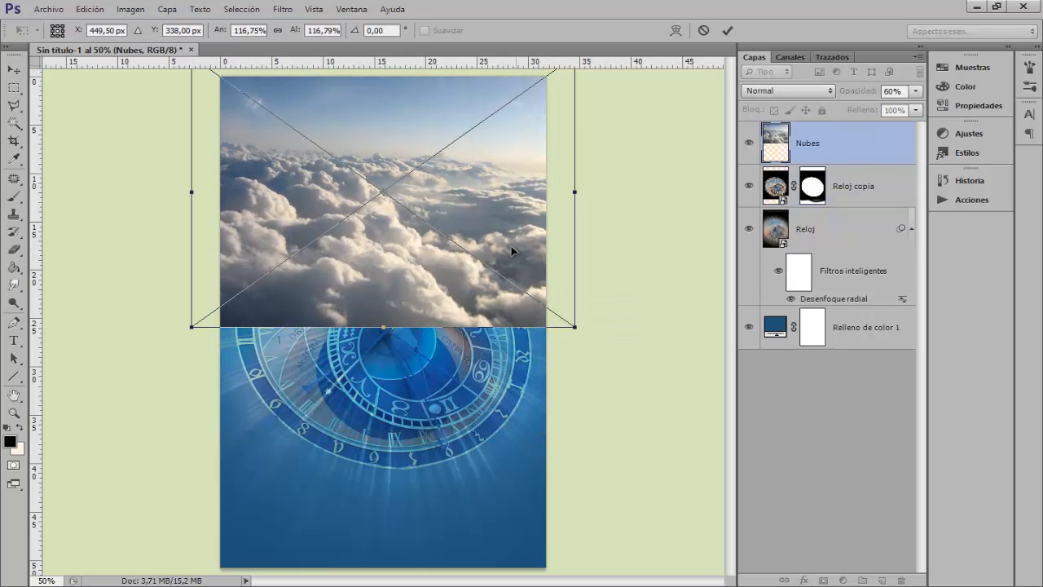
pyautogui.moveTo(512, 240); pyautogui.dragTo(504, 215)
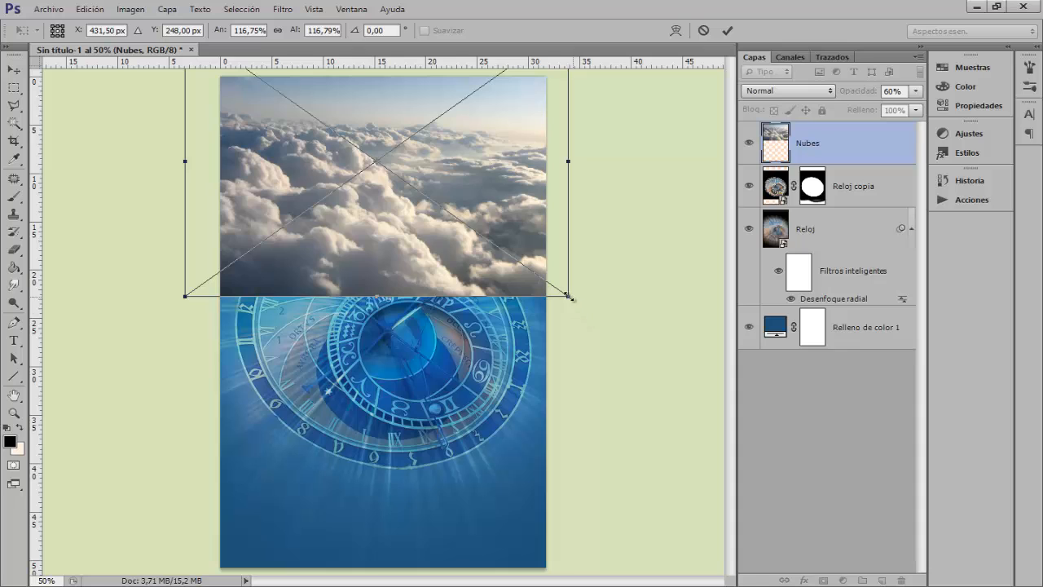
pyautogui.moveTo(570, 297); pyautogui.dragTo(556, 288)
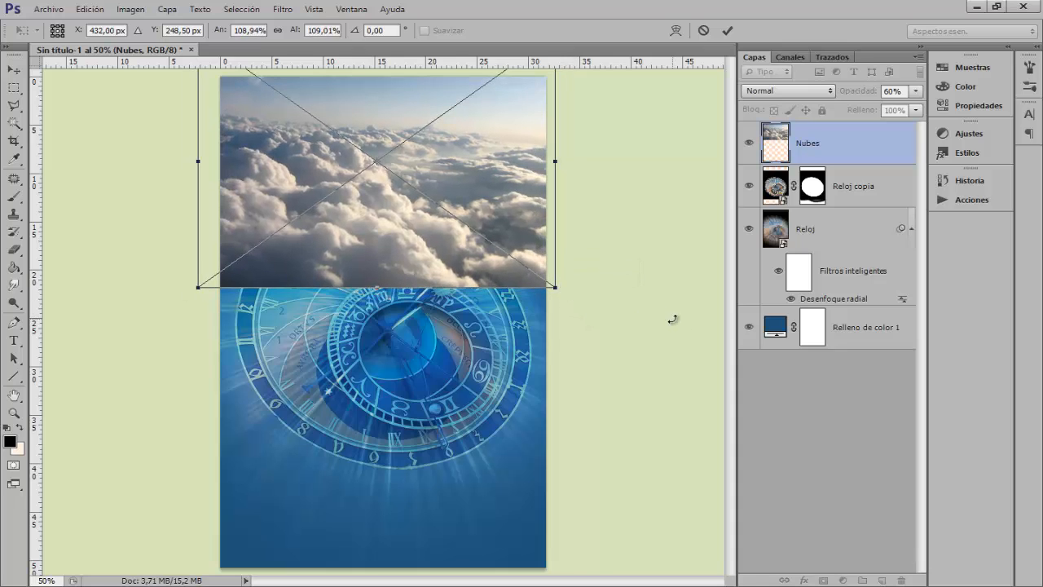
pyautogui.press('Return')
pyautogui.press('b')
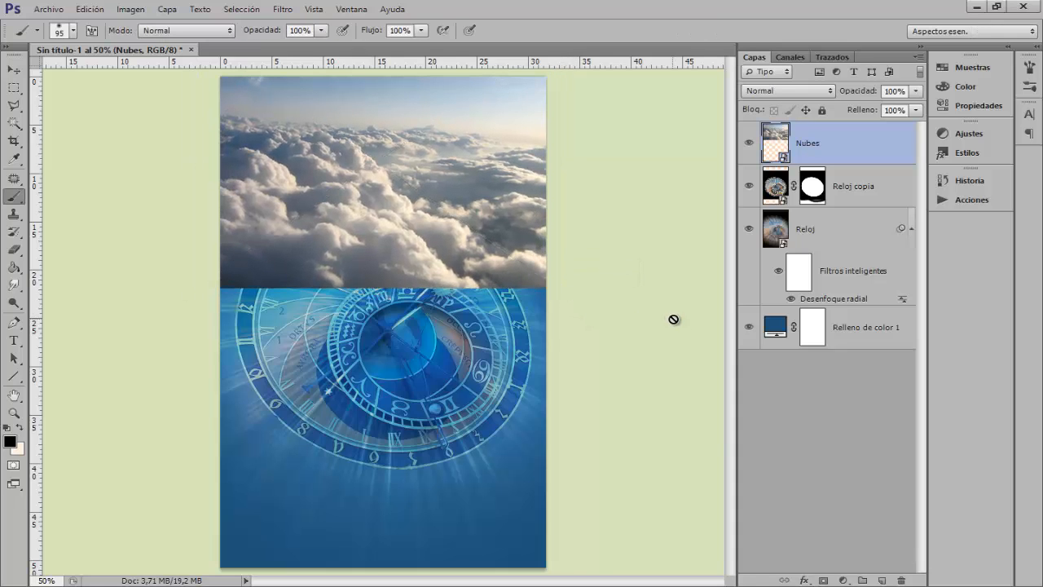
# - Add a layer mask to Nubes and set up the 850 cloud brush at about 582 px and 30% opacity
pyautogui.click(821, 580)
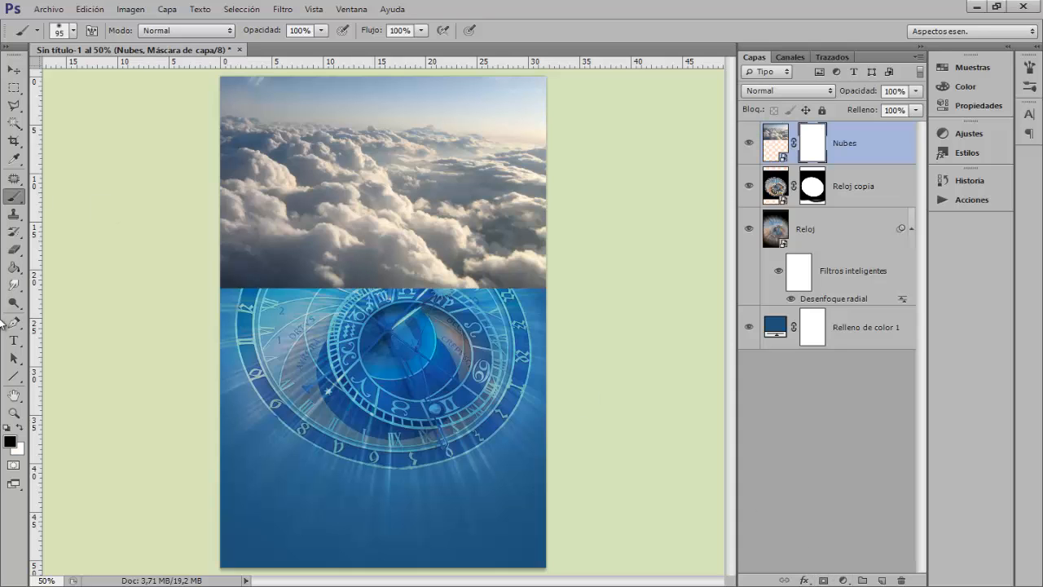
pyautogui.rightClick(393, 256)
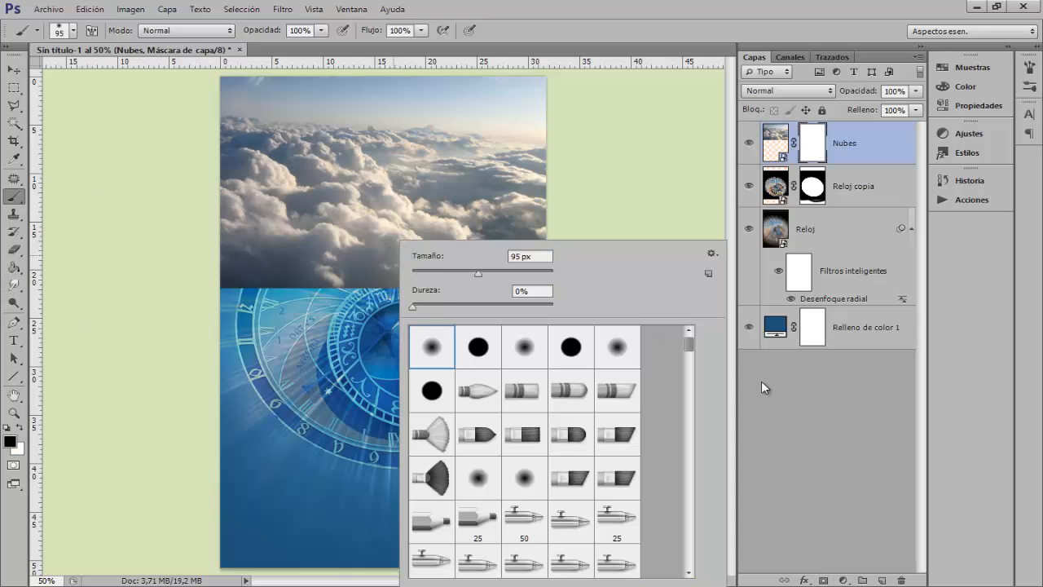
pyautogui.moveTo(689, 343); pyautogui.dragTo(701, 428)
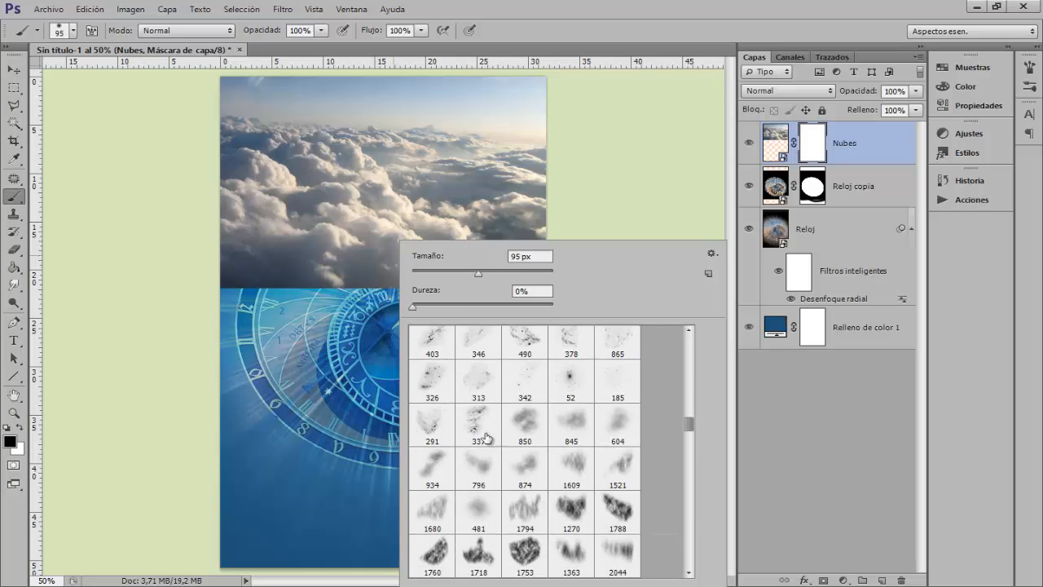
pyautogui.click(518, 422)
pyautogui.moveTo(345, 205); pyautogui.dragTo(294, 211)
pyautogui.click(298, 31)
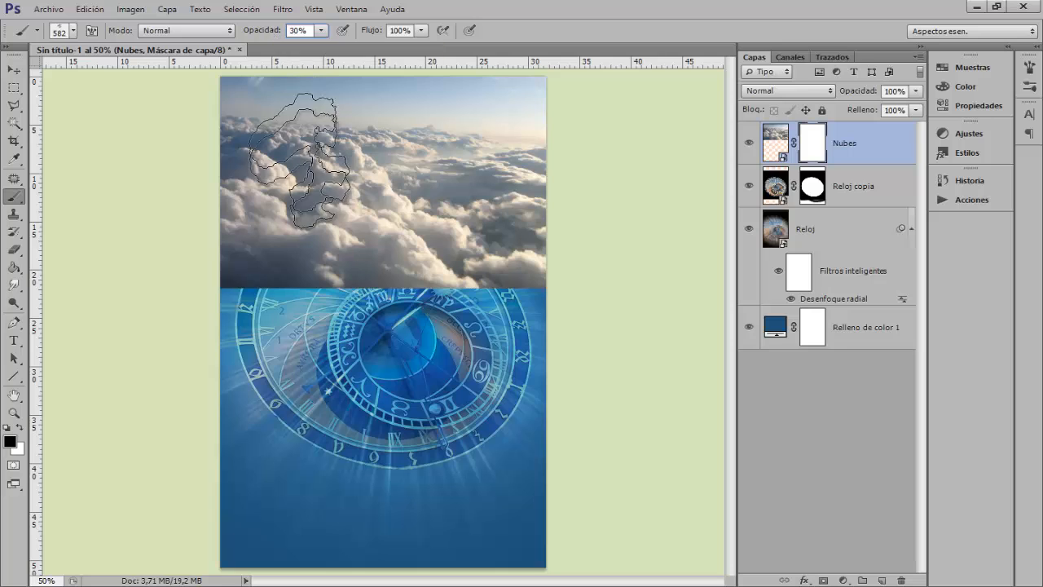
# - Partially fade the sky along the top of the Nubes mask with the cloud brush at 330 px and 30% opacity
pyautogui.moveTo(261, 132); pyautogui.dragTo(220, 130)
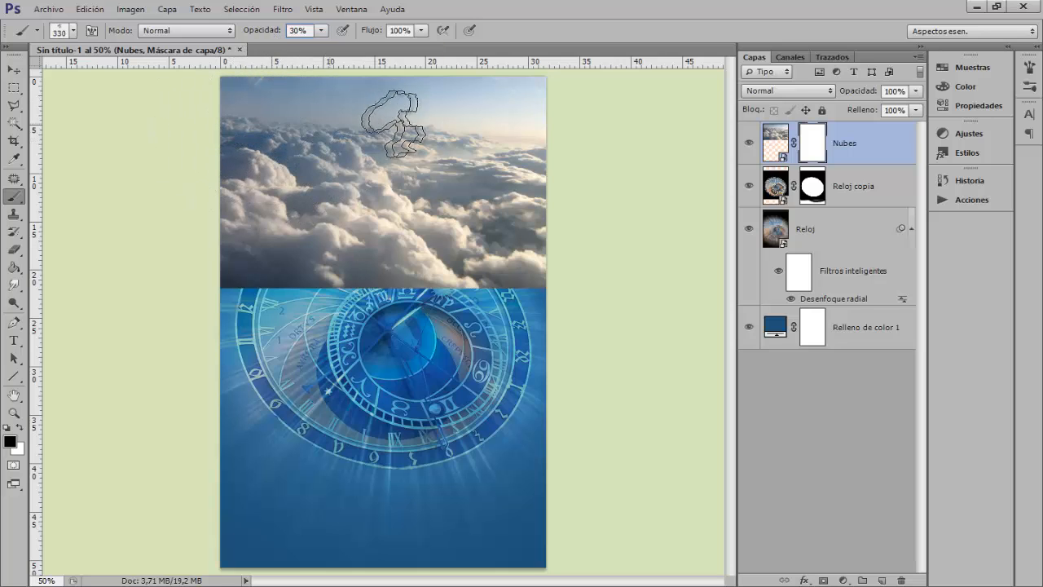
pyautogui.moveTo(546, 128); pyautogui.dragTo(593, 128)
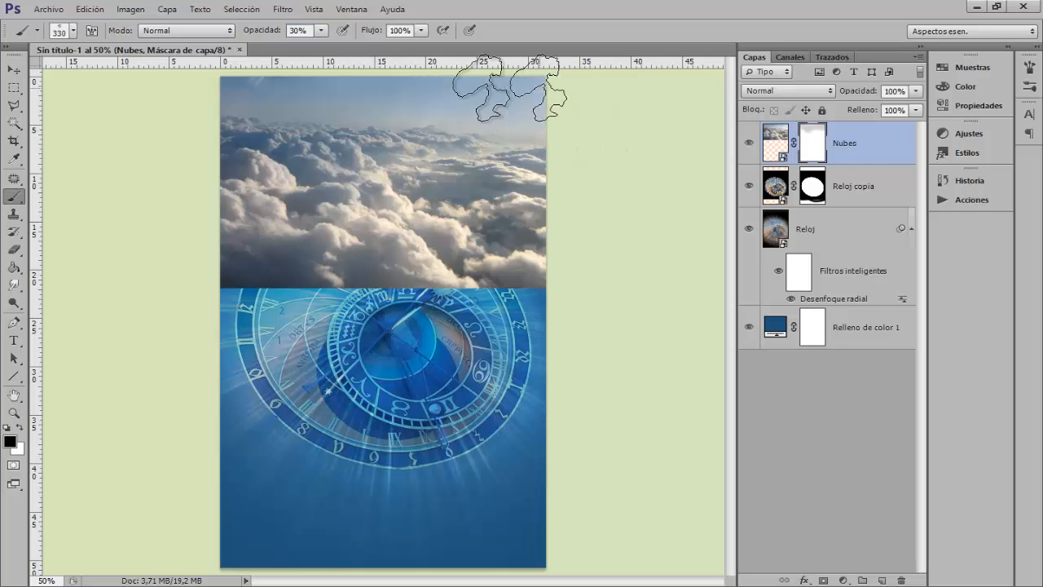
pyautogui.moveTo(538, 90)
pyautogui.mouseDown()
pyautogui.moveTo(501, 64)
pyautogui.moveTo(426, 56)
pyautogui.moveTo(174, 57)
pyautogui.mouseUp()
pyautogui.click(749, 328)
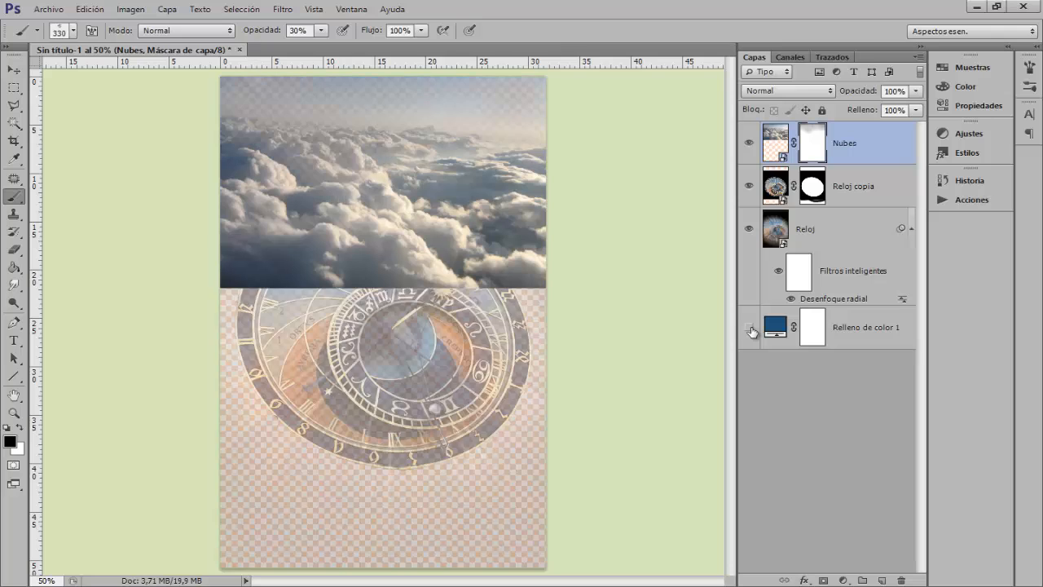
pyautogui.click(749, 328)
pyautogui.moveTo(375, 258); pyautogui.dragTo(404, 252)
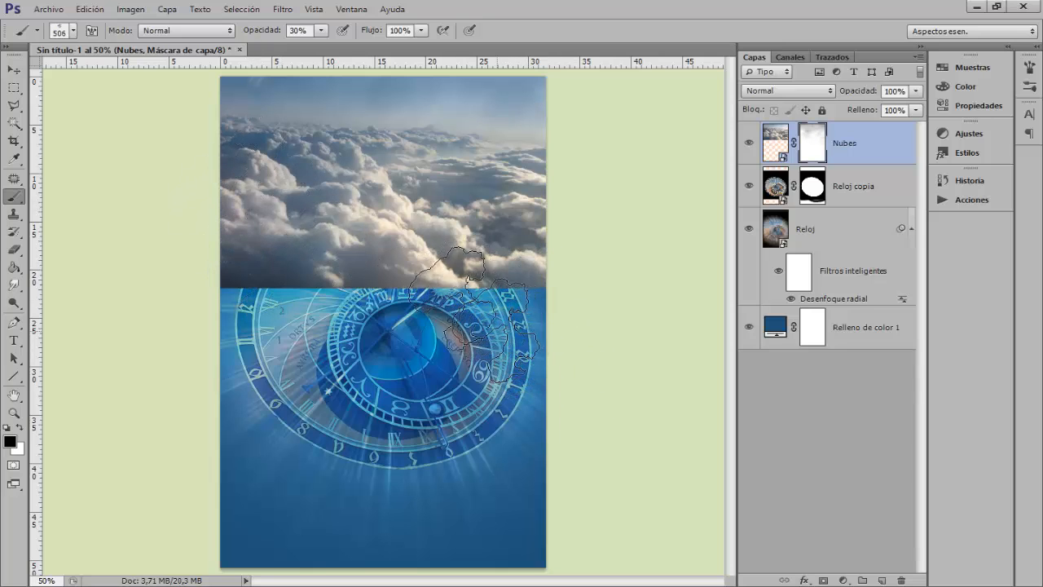
# - Paint away the clouds' hard lower edge over the clock on the Nubes mask with the cloud brush at 57% opacity
pyautogui.moveTo(269, 34); pyautogui.dragTo(285, 33)
pyautogui.moveTo(374, 142); pyautogui.dragTo(330, 146)
pyautogui.moveTo(262, 34); pyautogui.dragTo(274, 34)
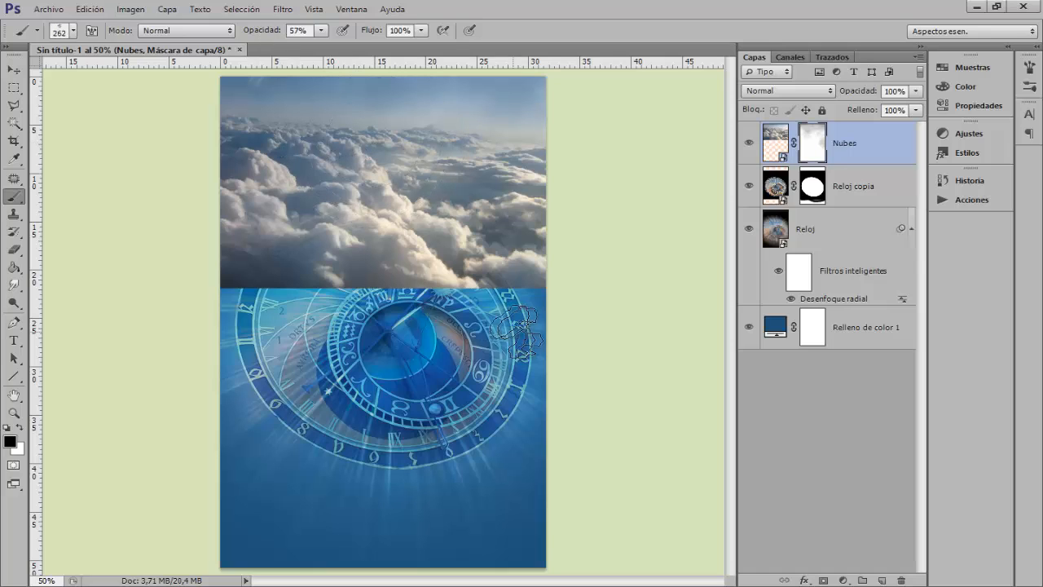
pyautogui.moveTo(504, 331)
pyautogui.mouseDown()
pyautogui.moveTo(515, 287)
pyautogui.moveTo(467, 307)
pyautogui.moveTo(479, 311)
pyautogui.moveTo(495, 305)
pyautogui.moveTo(337, 303)
pyautogui.moveTo(357, 299)
pyautogui.moveTo(328, 287)
pyautogui.moveTo(263, 297)
pyautogui.moveTo(313, 290)
pyautogui.moveTo(248, 322)
pyautogui.moveTo(268, 301)
pyautogui.moveTo(206, 309)
pyautogui.moveTo(226, 305)
pyautogui.moveTo(215, 297)
pyautogui.moveTo(211, 311)
pyautogui.moveTo(287, 305)
pyautogui.moveTo(212, 310)
pyautogui.moveTo(284, 311)
pyautogui.moveTo(236, 283)
pyautogui.mouseUp()
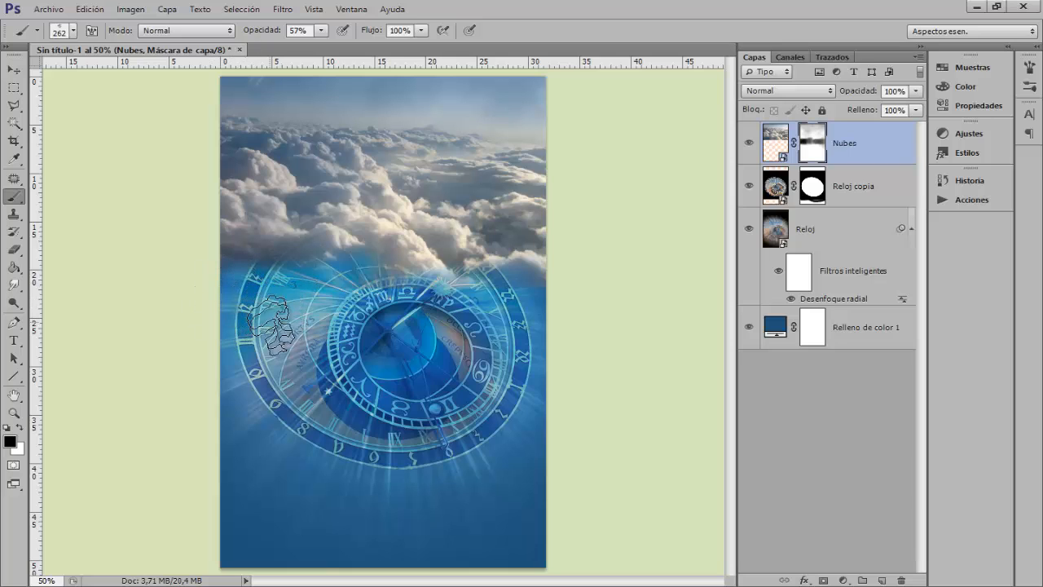
pyautogui.press('alt')
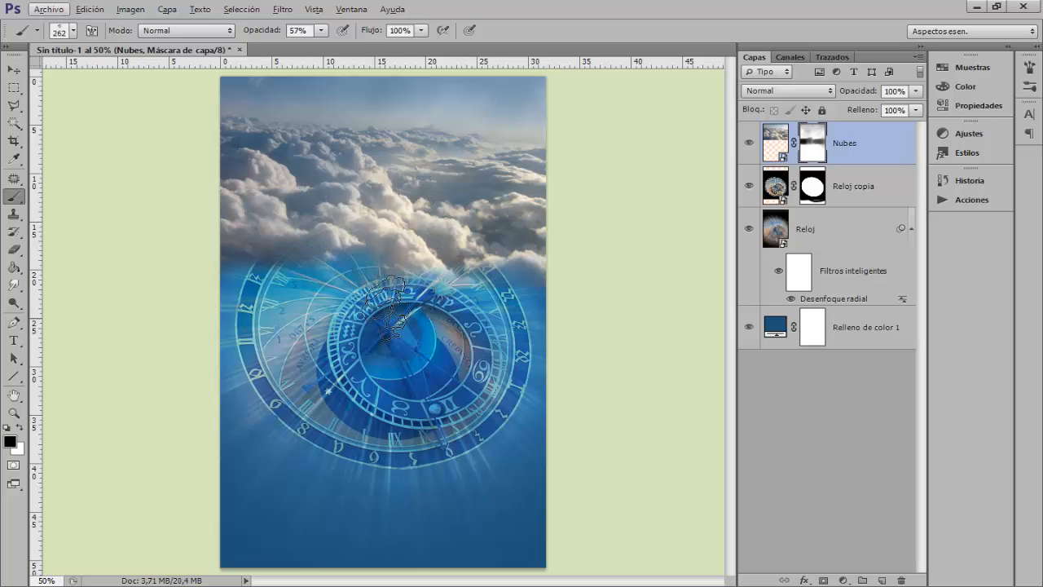
pyautogui.moveTo(358, 319); pyautogui.dragTo(378, 323)
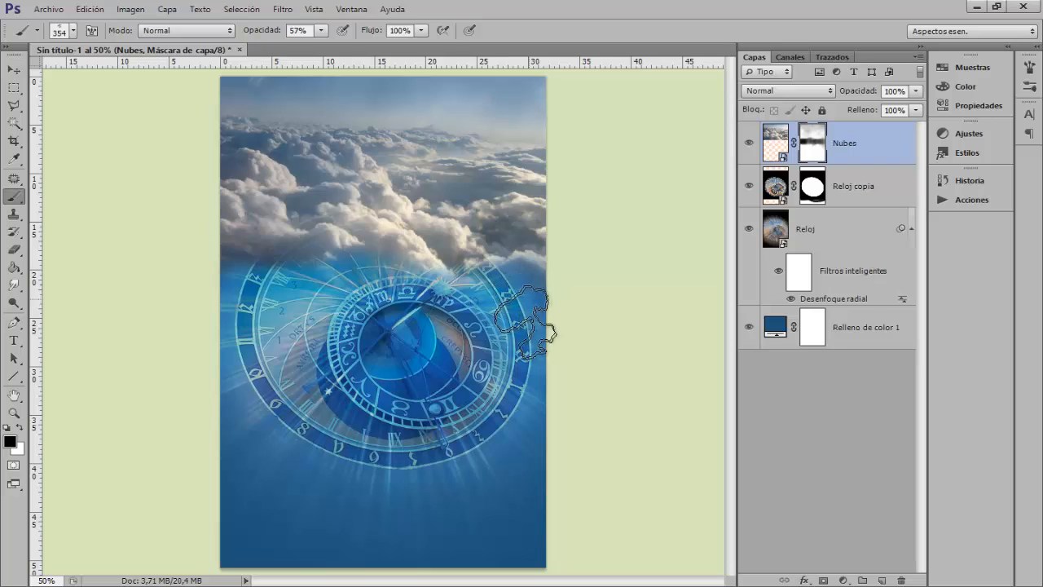
pyautogui.moveTo(228, 289)
pyautogui.mouseDown()
pyautogui.moveTo(285, 293)
pyautogui.moveTo(325, 323)
pyautogui.mouseUp()
pyautogui.moveTo(302, 277); pyautogui.dragTo(305, 279)
# - Switch to the 874 cloud brush at about 990 px and soften the clouds further on the Nubes mask
pyautogui.rightClick(276, 195)
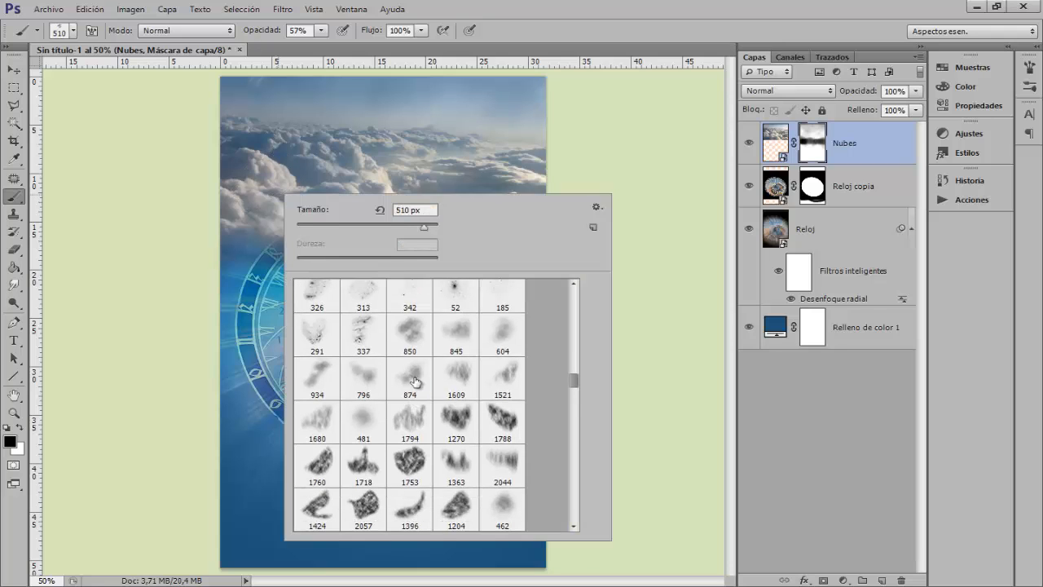
pyautogui.click(416, 381)
pyautogui.moveTo(373, 168)
pyautogui.mouseDown()
pyautogui.moveTo(354, 167)
pyautogui.moveTo(396, 168)
pyautogui.mouseUp()
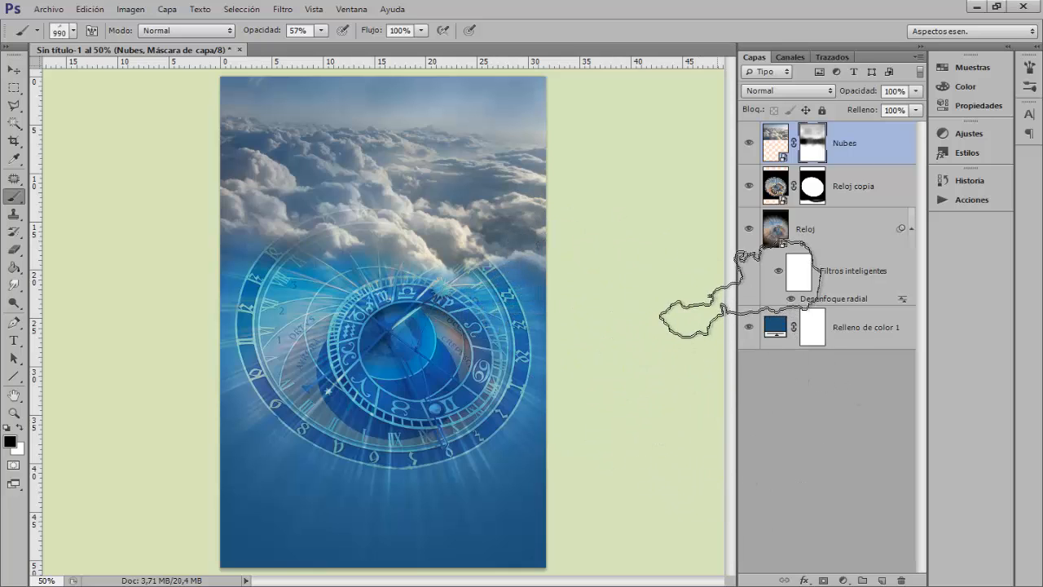
# - Place Paisaje.jpg as a new layer, scaled to about 220% to cover the canvas and centred at about X 432, Y 693 px
pyautogui.click(48, 9)
pyautogui.click(93, 292)
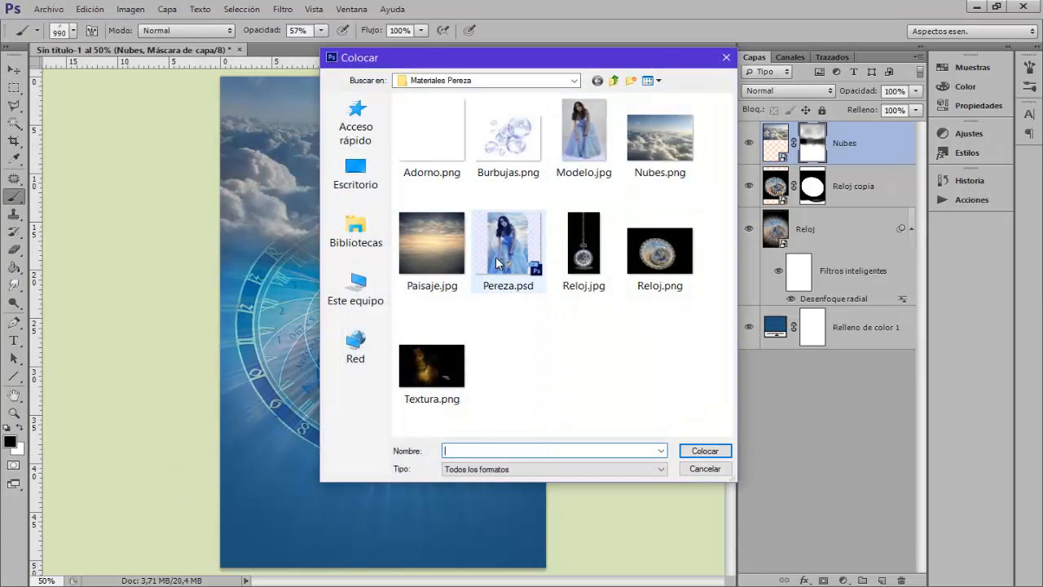
pyautogui.click(432, 244)
pyautogui.click(705, 451)
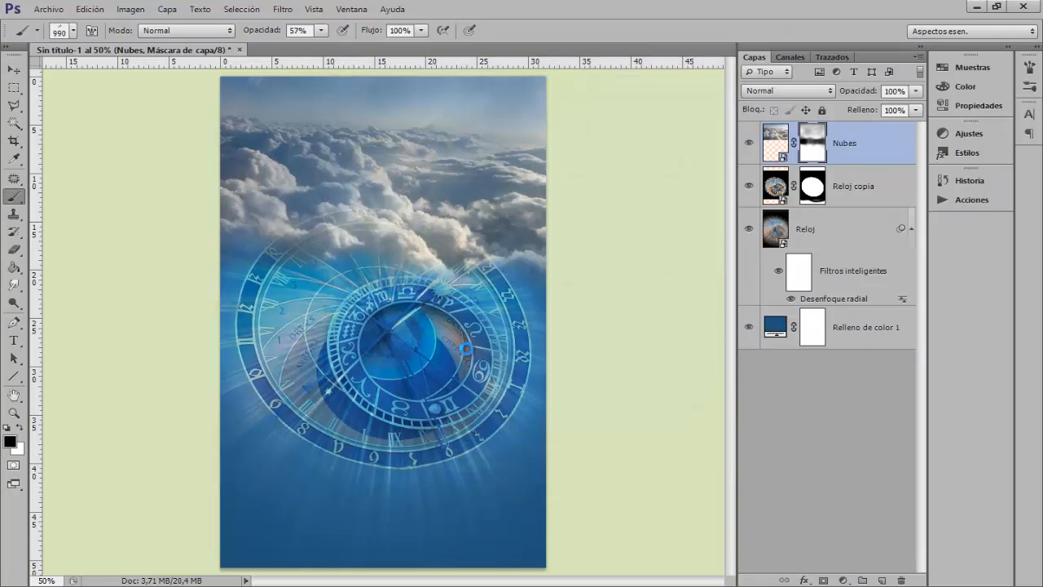
pyautogui.moveTo(513, 444); pyautogui.dragTo(670, 585)
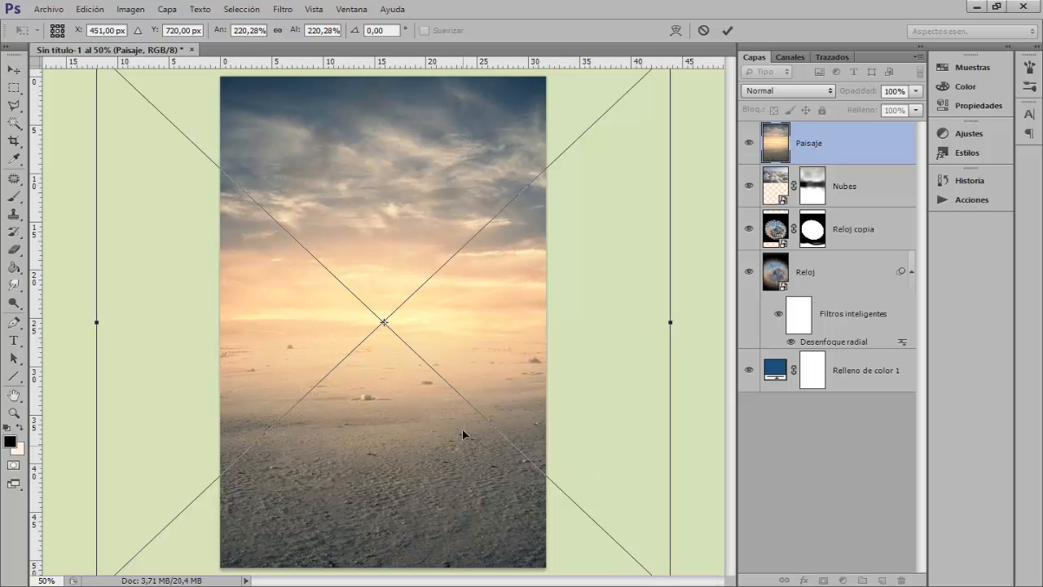
pyautogui.moveTo(462, 434)
pyautogui.mouseDown()
pyautogui.moveTo(454, 356)
pyautogui.moveTo(452, 432)
pyautogui.mouseUp()
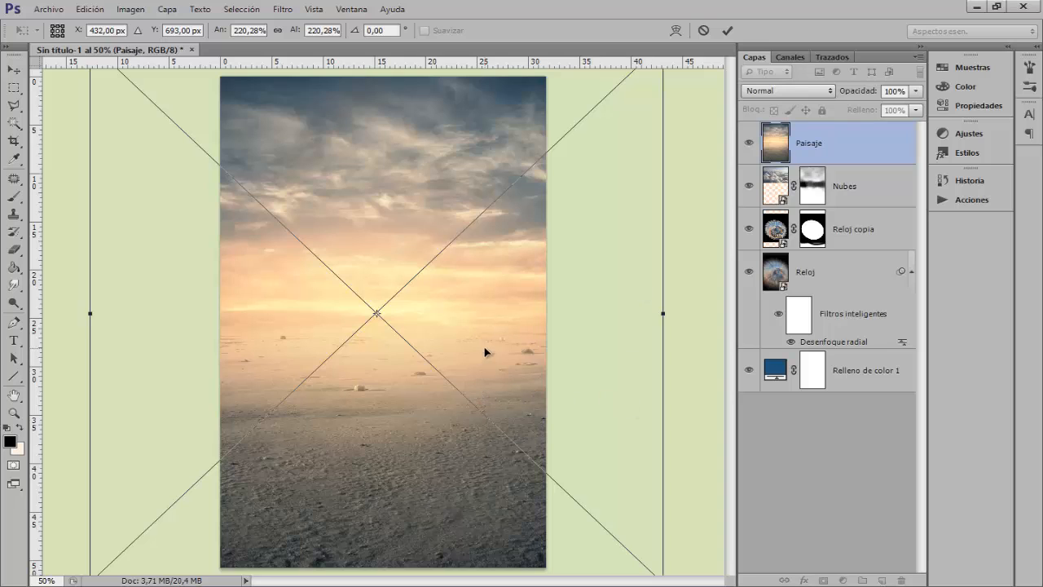
pyautogui.press('Return')
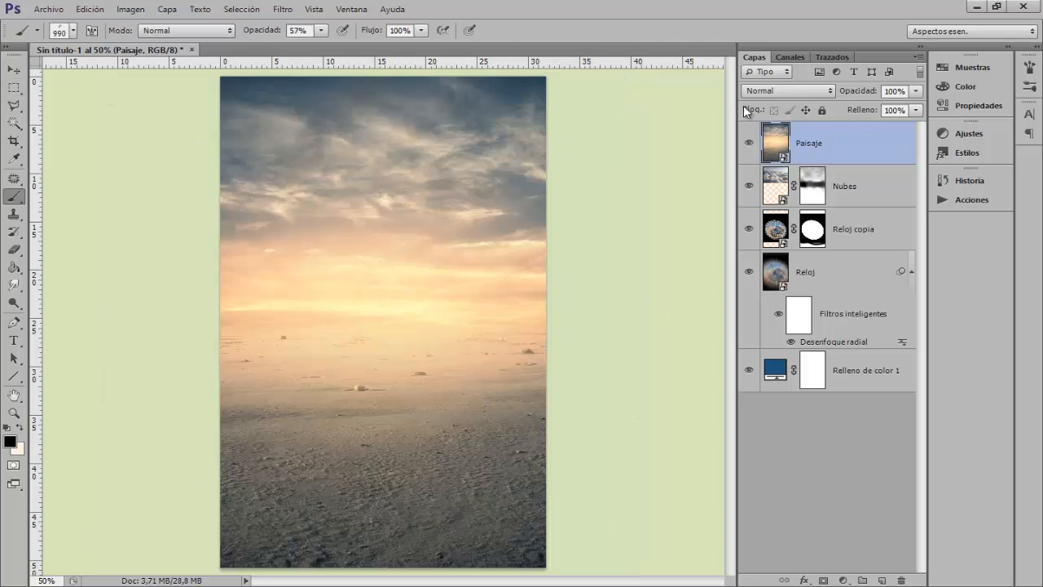
# - Blend the Paisaje layer in Trama mode at 80% opacity and shift it slightly upward over the clock
pyautogui.click(781, 91)
pyautogui.click(782, 218)
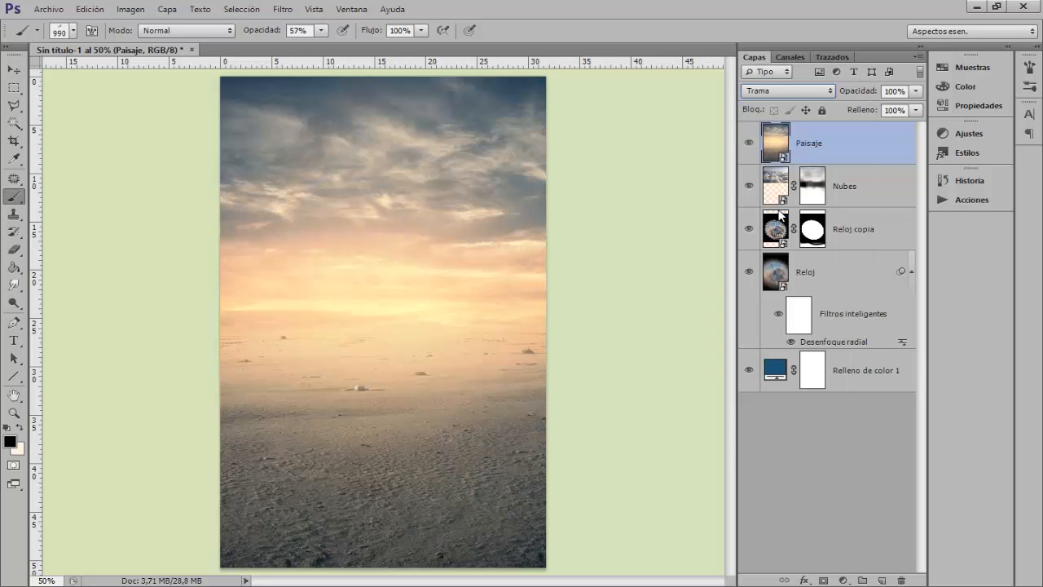
pyautogui.click(14, 71)
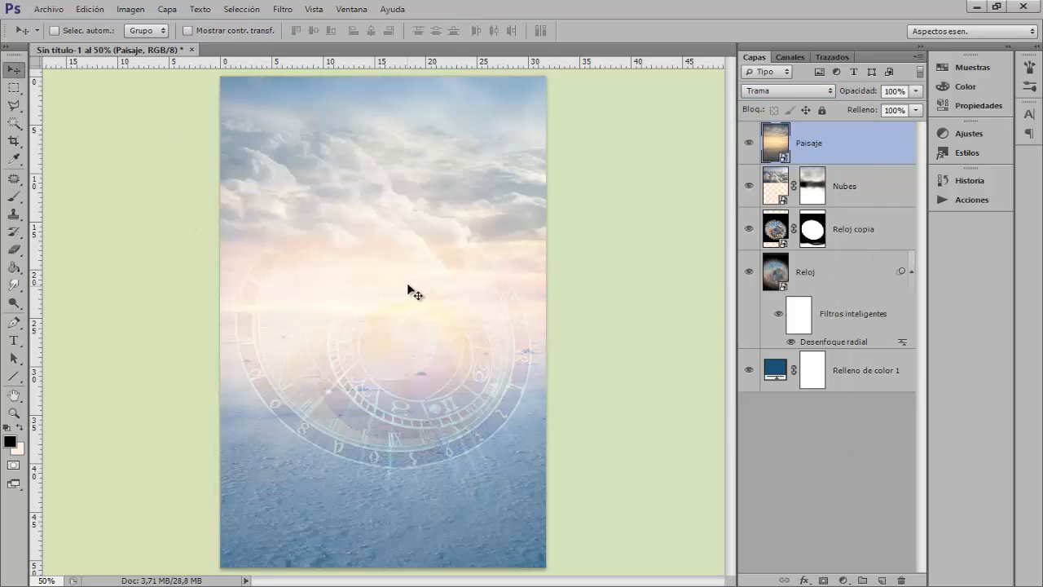
pyautogui.moveTo(407, 288)
pyautogui.mouseDown()
pyautogui.moveTo(409, 266)
pyautogui.moveTo(406, 278)
pyautogui.mouseUp()
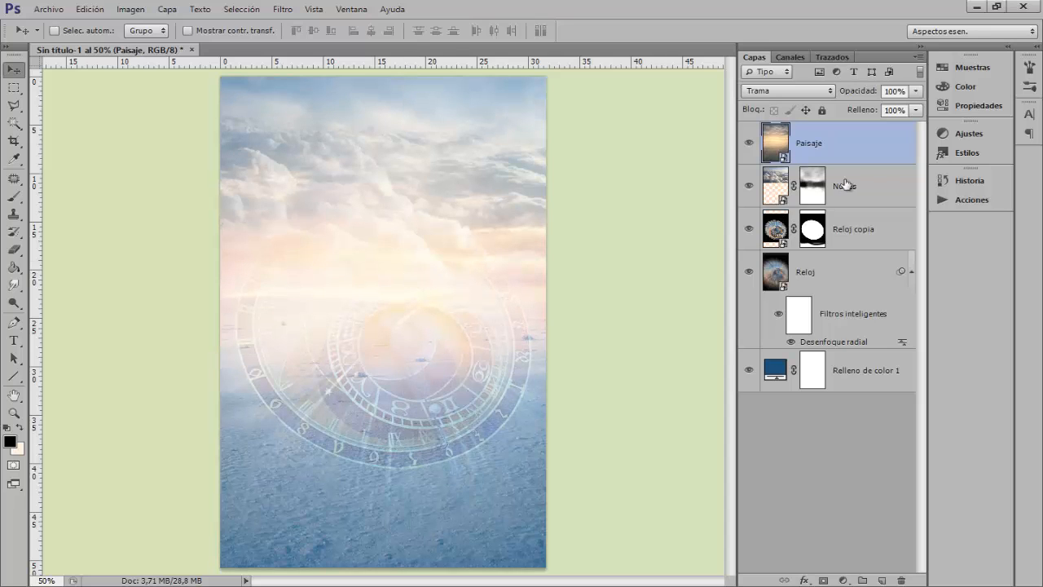
pyautogui.click(890, 91)
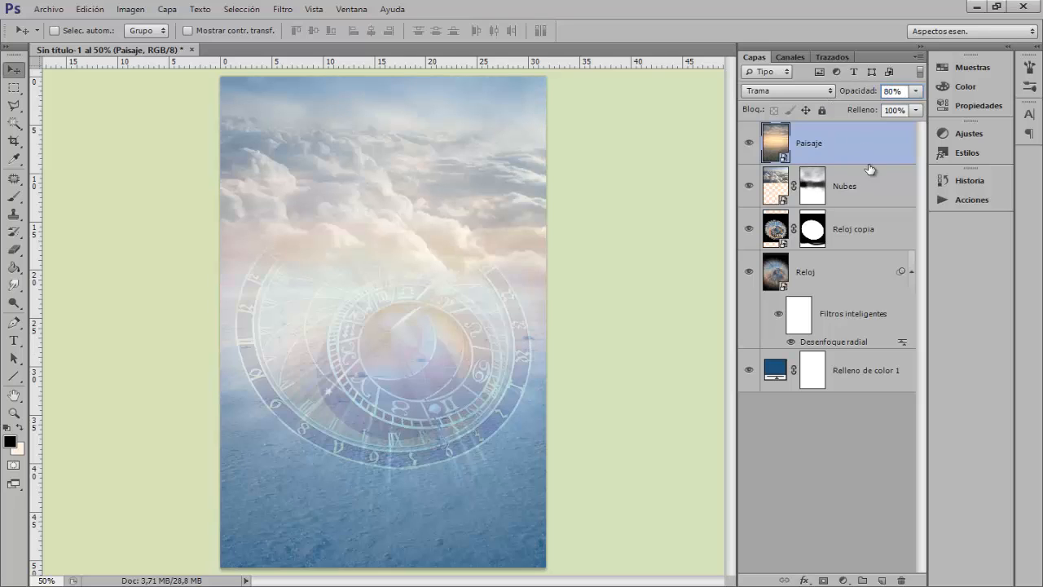
# - Add a layer mask to Paisaje and fade the landscape around the clock's sides with the 604 brush at about 672 px
pyautogui.click(824, 580)
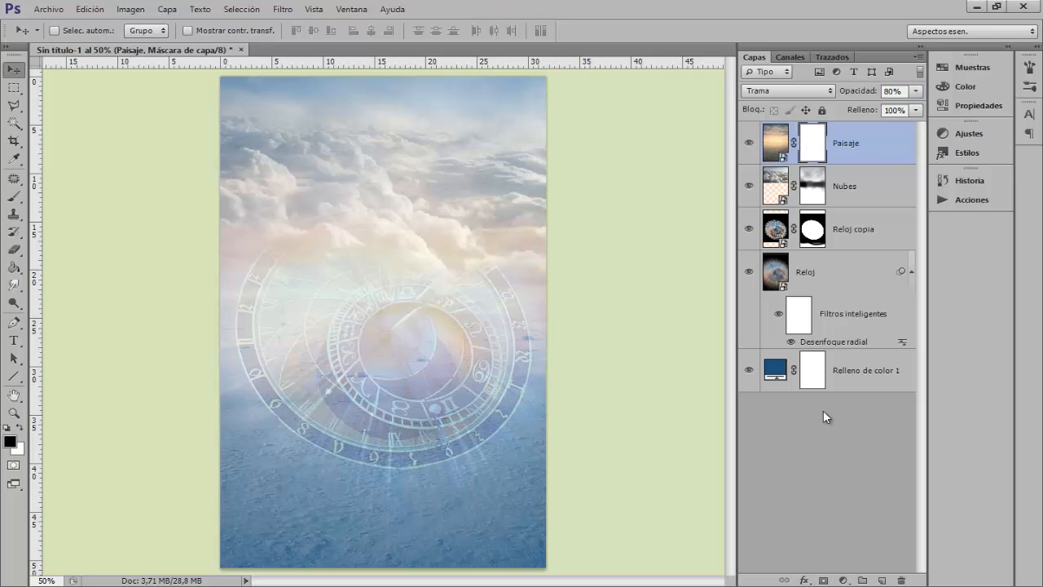
pyautogui.click(14, 198)
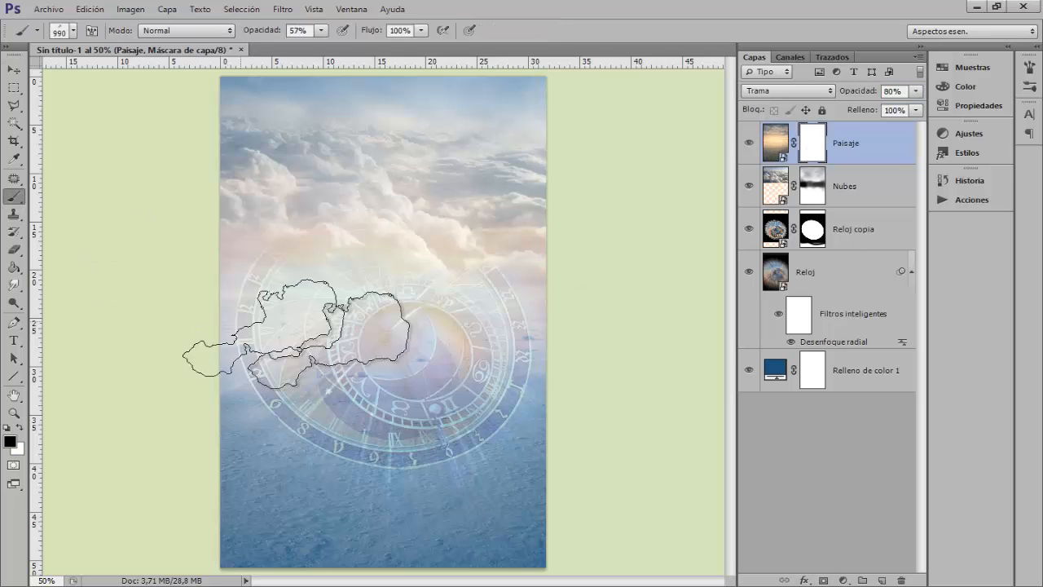
pyautogui.moveTo(288, 325); pyautogui.dragTo(252, 326)
pyautogui.rightClick(269, 326)
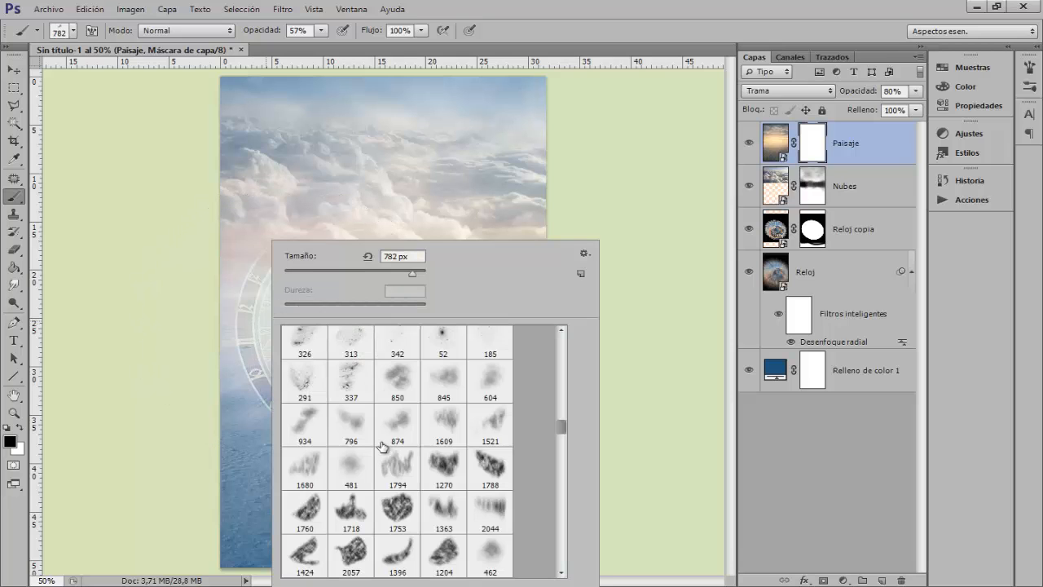
pyautogui.click(491, 394)
pyautogui.moveTo(268, 337)
pyautogui.mouseDown()
pyautogui.moveTo(302, 314)
pyautogui.moveTo(275, 315)
pyautogui.moveTo(245, 289)
pyautogui.mouseUp()
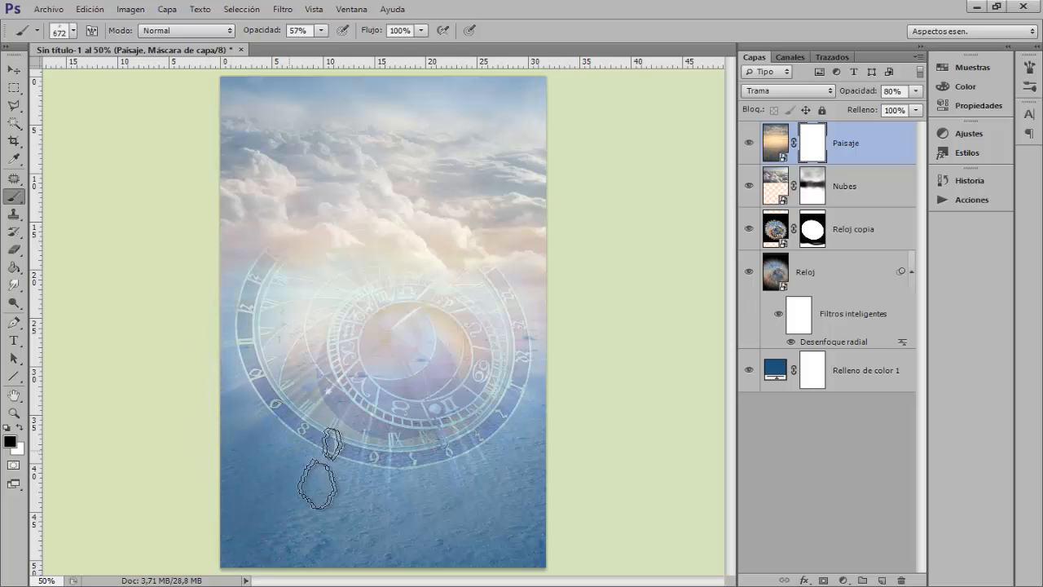
pyautogui.moveTo(510, 359)
pyautogui.mouseDown()
pyautogui.moveTo(517, 329)
pyautogui.moveTo(528, 339)
pyautogui.moveTo(520, 312)
pyautogui.moveTo(525, 415)
pyautogui.moveTo(558, 322)
pyautogui.mouseUp()
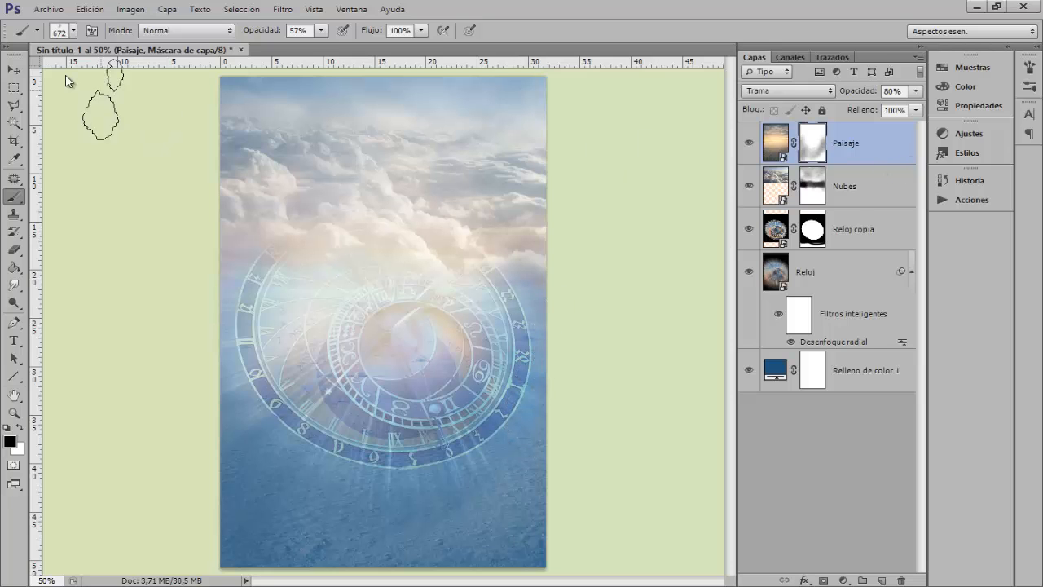
# - Place Burbujas.png in the sky at the canvas's upper-right corner, scaled to about 11.8%
pyautogui.click(49, 9)
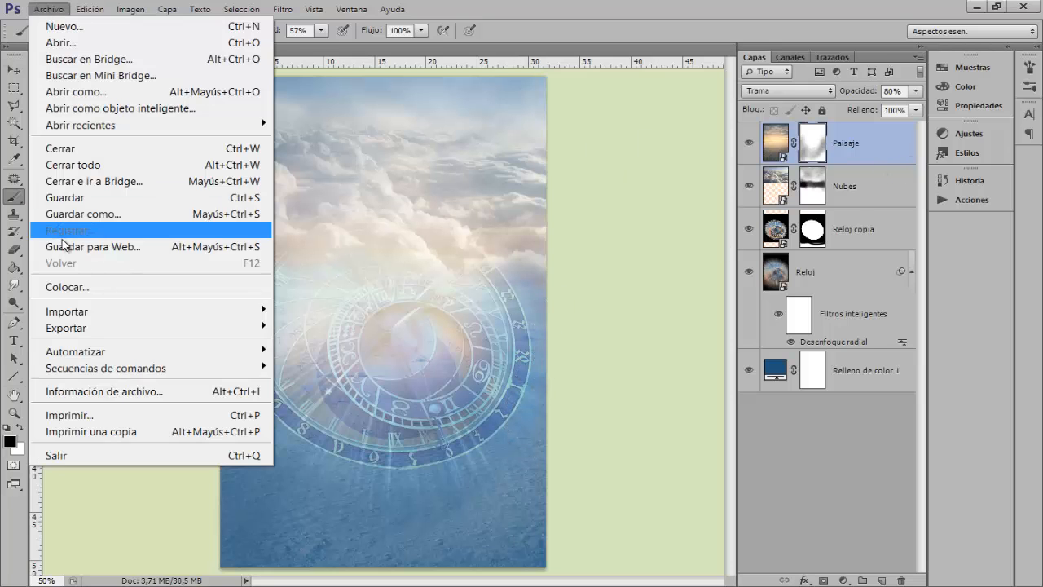
pyautogui.click(68, 283)
pyautogui.click(509, 135)
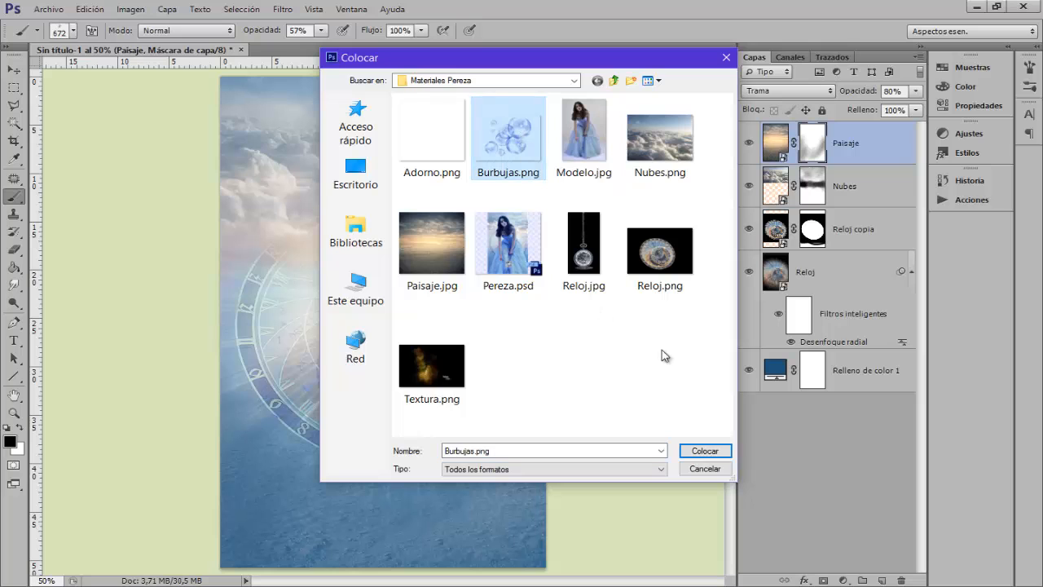
pyautogui.click(699, 452)
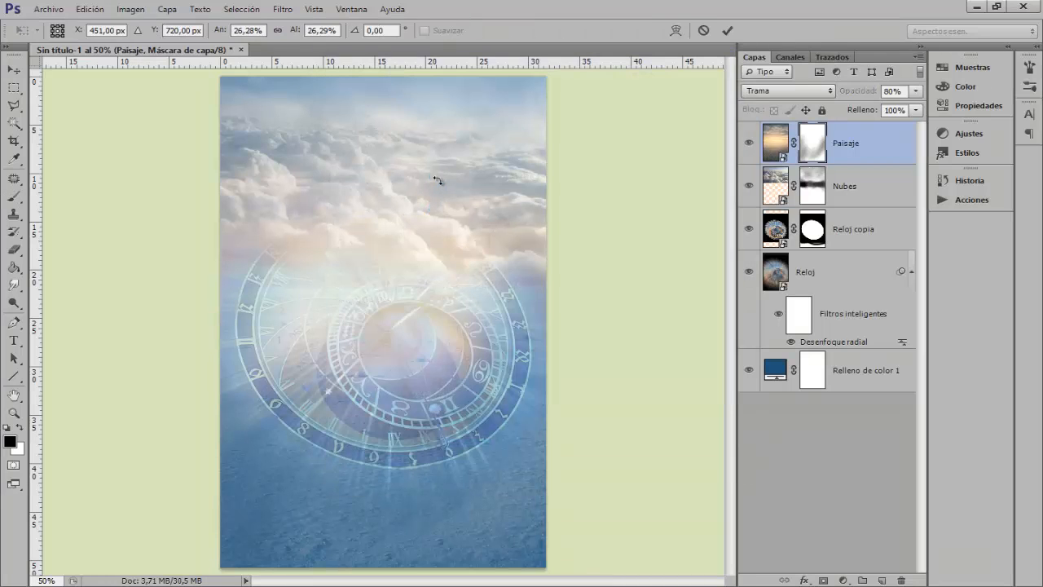
pyautogui.moveTo(538, 219); pyautogui.dragTo(448, 275)
pyautogui.moveTo(443, 325); pyautogui.dragTo(488, 250)
pyautogui.moveTo(544, 145); pyautogui.dragTo(543, 130)
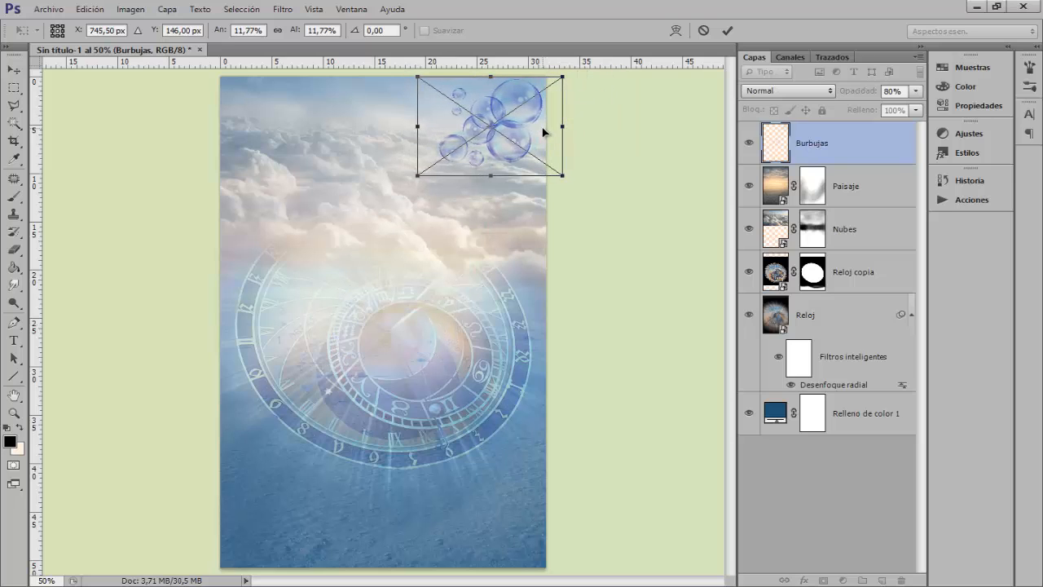
pyautogui.press('b')
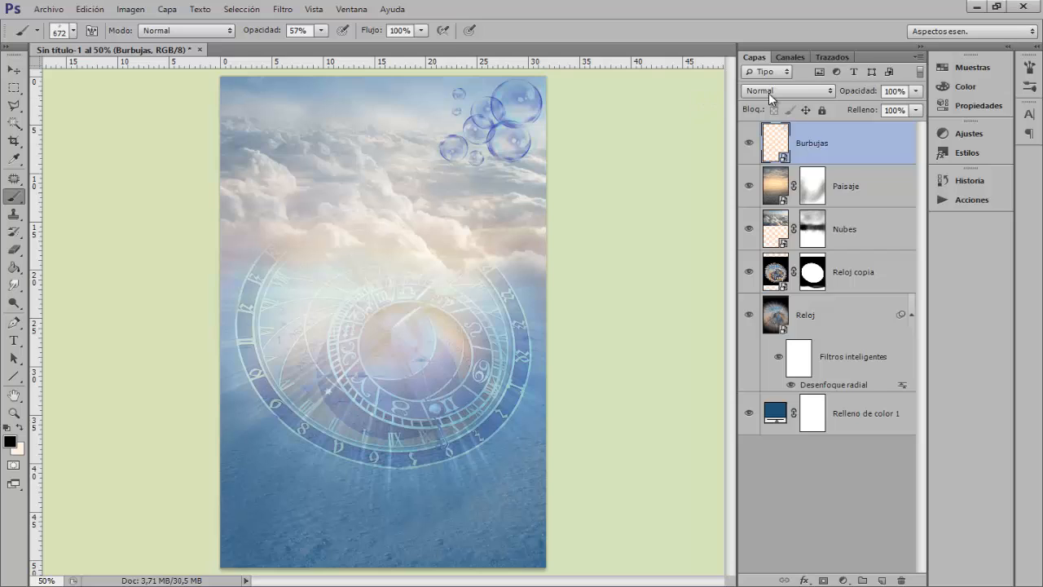
# - Set the Burbujas layer's blend mode to Dividir and duplicate the layer
pyautogui.click(769, 92)
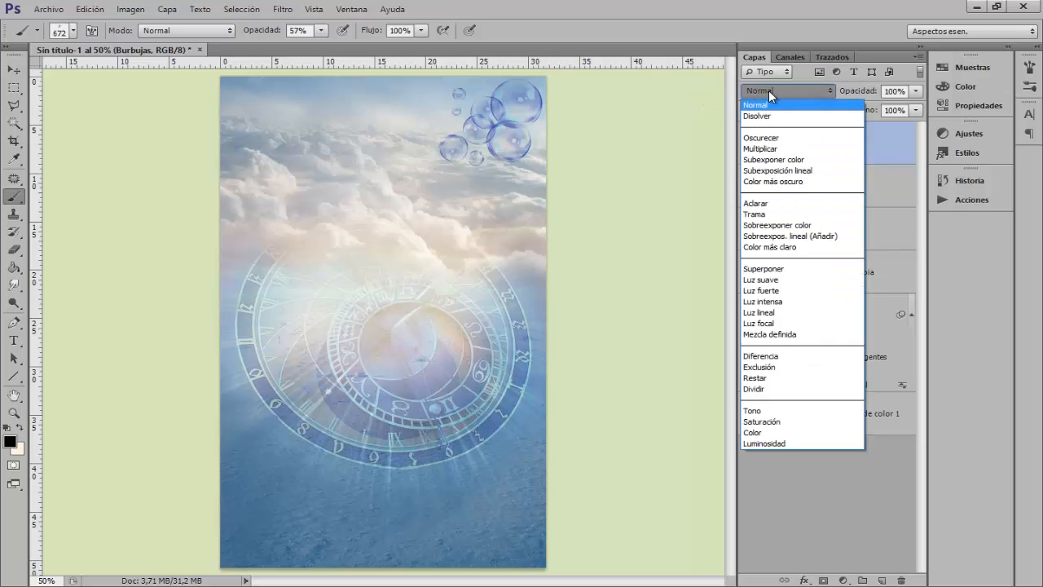
pyautogui.click(777, 389)
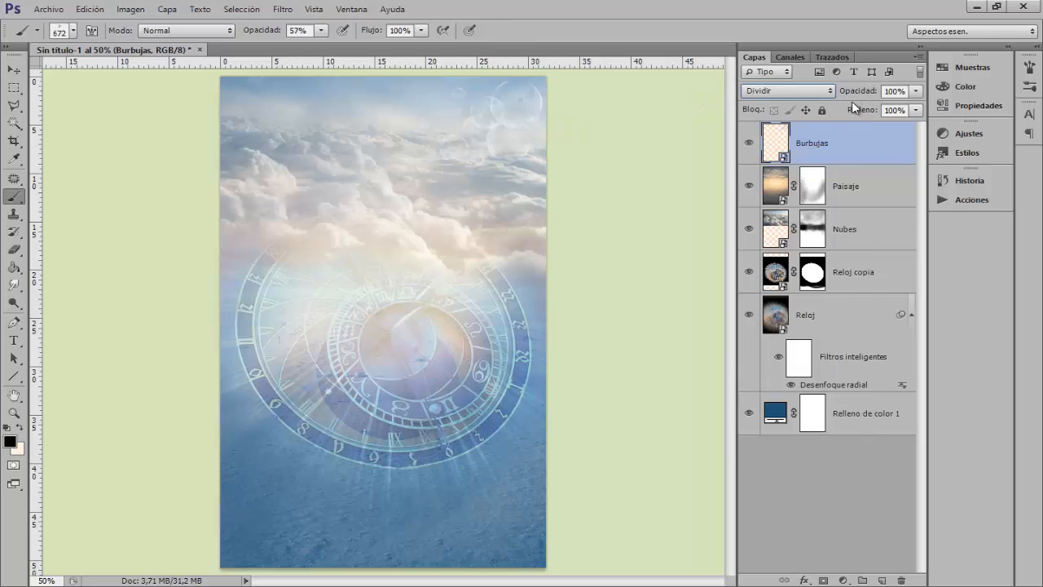
pyautogui.hotkey('ctrl', 'j')
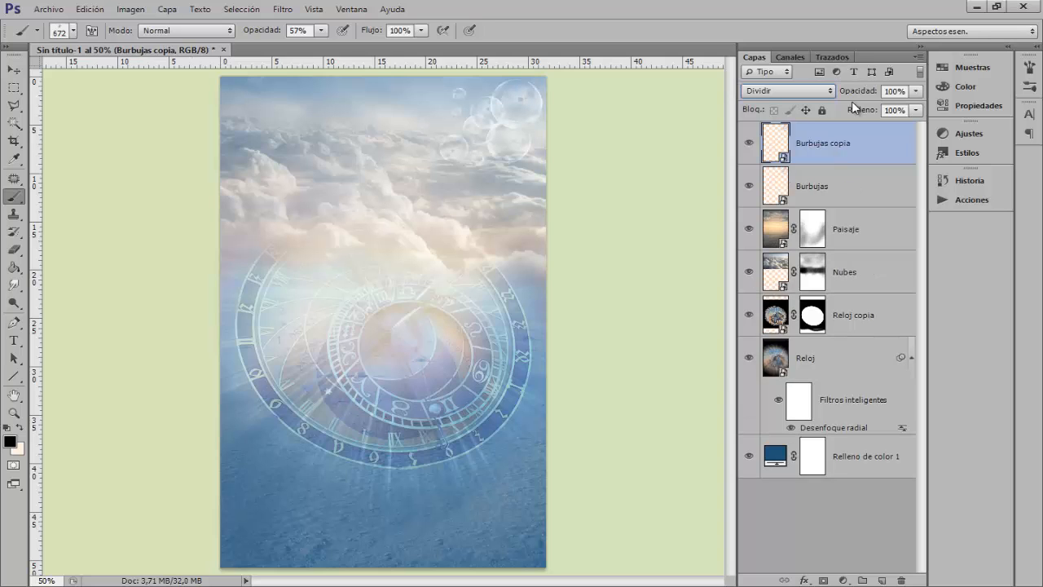
# - Flip the duplicated bubbles horizontally and vertically, shrink them to about 8.4% and move them over the clouds at the canvas's upper-left edge
pyautogui.hotkey('ctrl', 't')
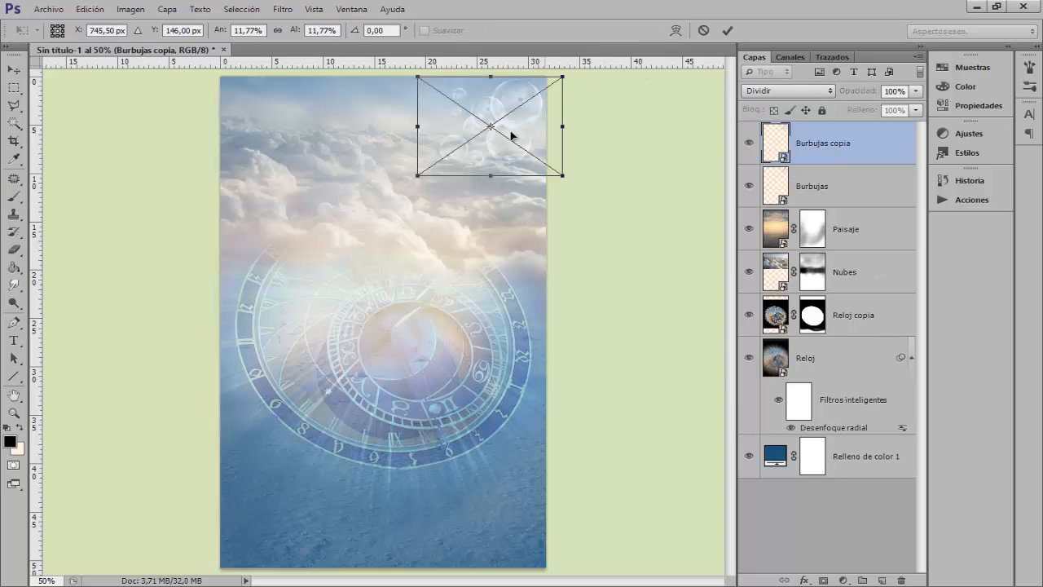
pyautogui.rightClick(537, 130)
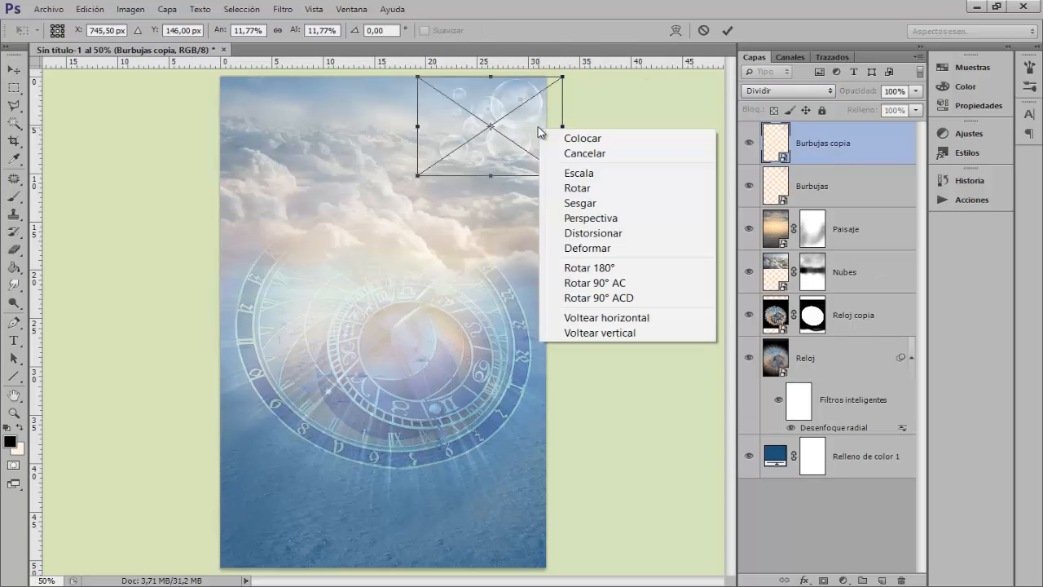
pyautogui.click(572, 319)
pyautogui.rightClick(477, 169)
pyautogui.click(520, 357)
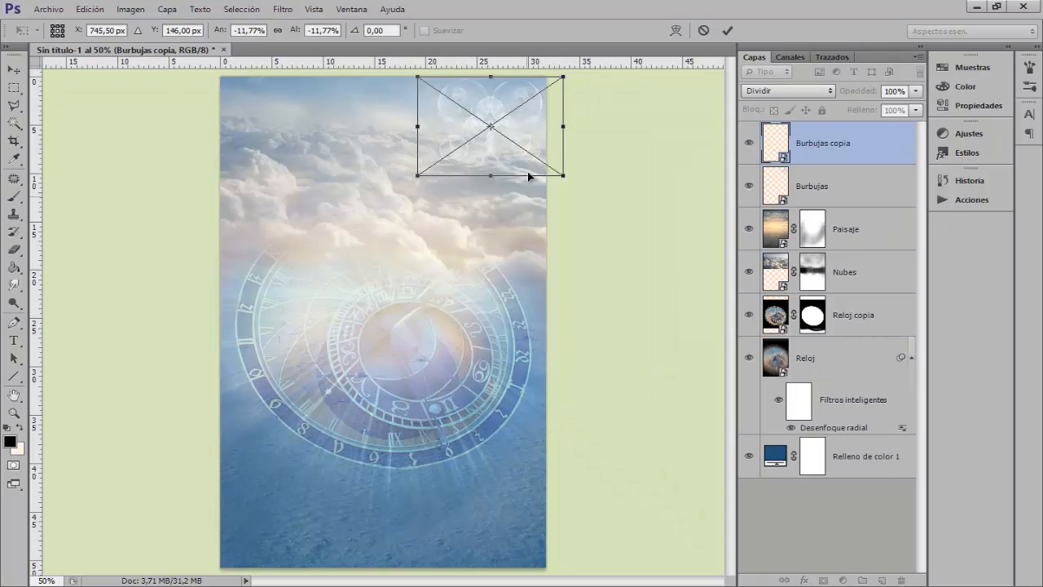
pyautogui.moveTo(561, 173)
pyautogui.mouseDown()
pyautogui.moveTo(521, 146)
pyautogui.moveTo(302, 172)
pyautogui.moveTo(298, 147)
pyautogui.mouseUp()
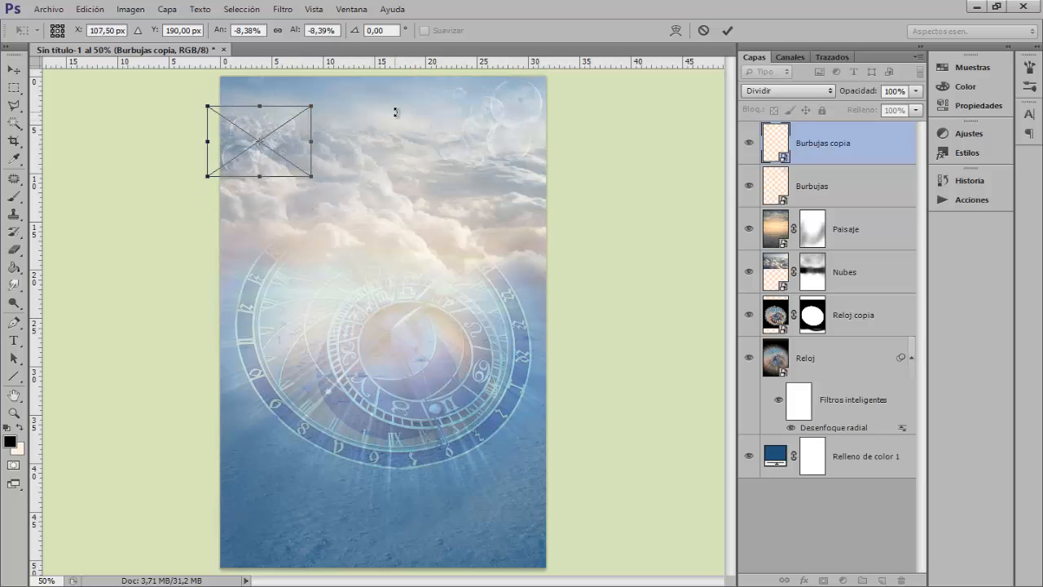
pyautogui.press('b')
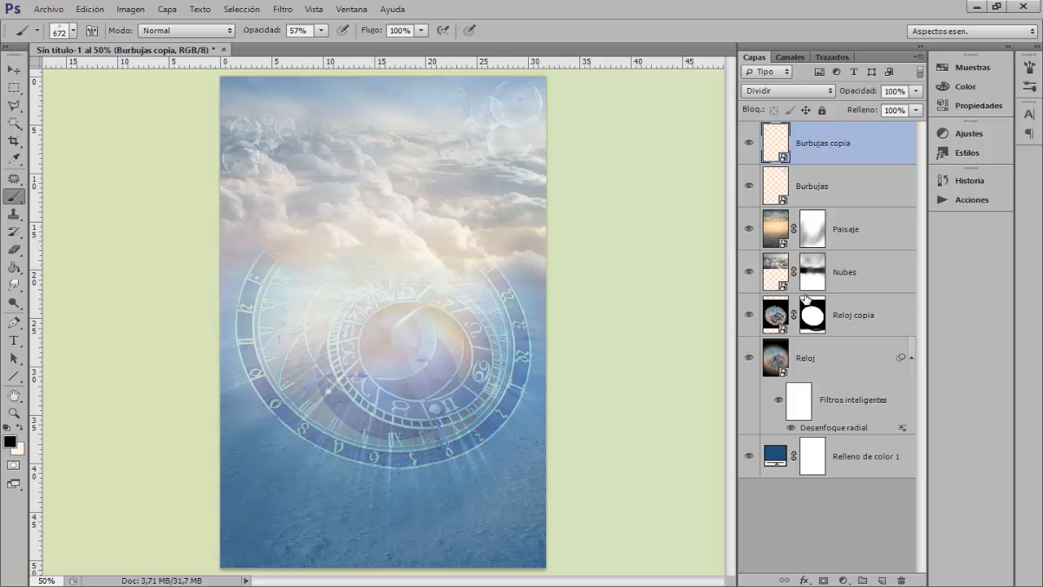
# - Group all the layers from Burbujas copia down to Relleno de color 1 and name the group Fondo
pyautogui.keyDown('shift'); pyautogui.click(857, 459); pyautogui.keyUp('shift')
pyautogui.hotkey('ctrl', 'g')
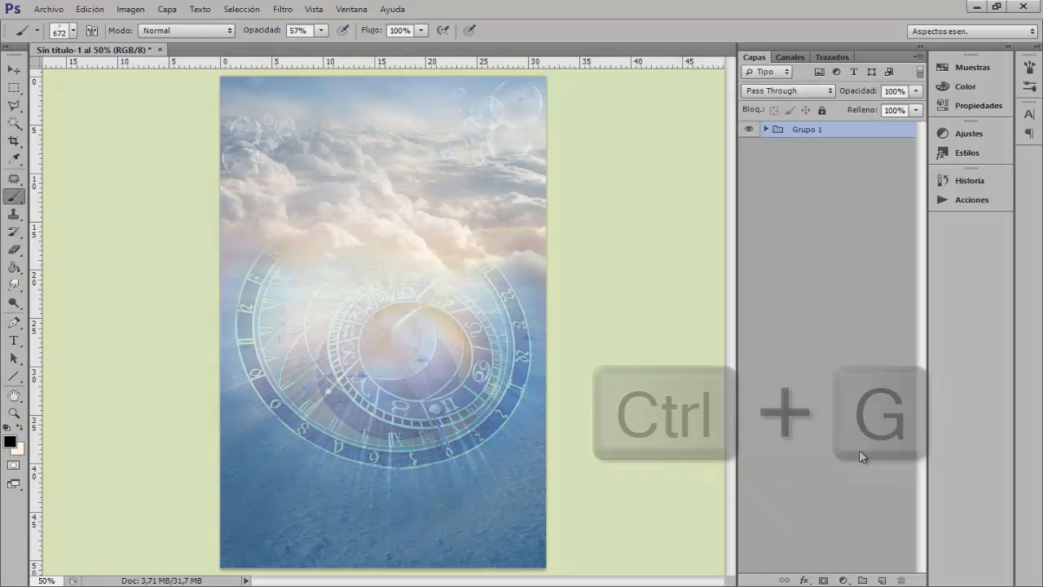
pyautogui.doubleClick(798, 129)
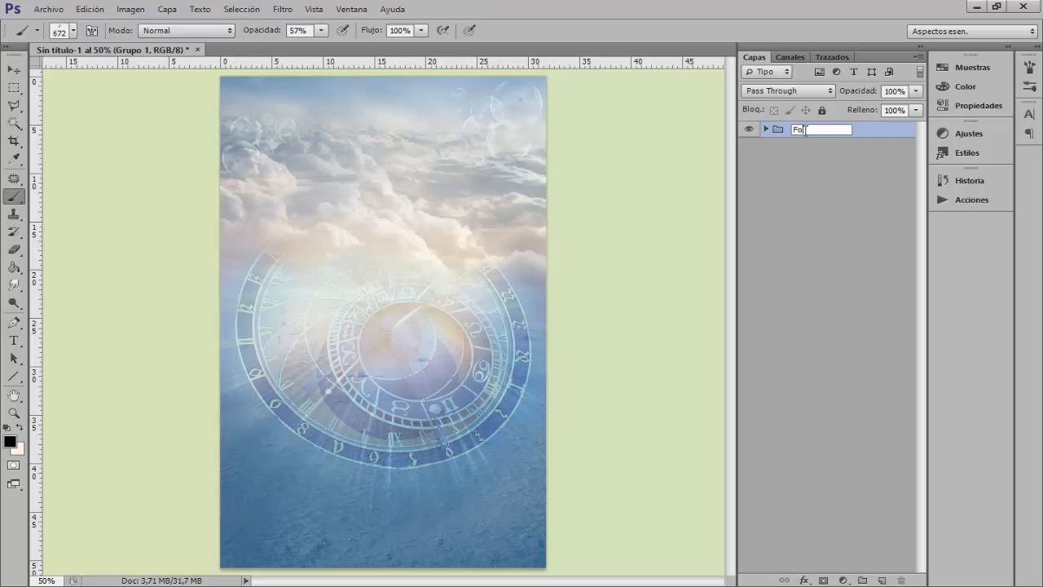
pyautogui.press('Return')
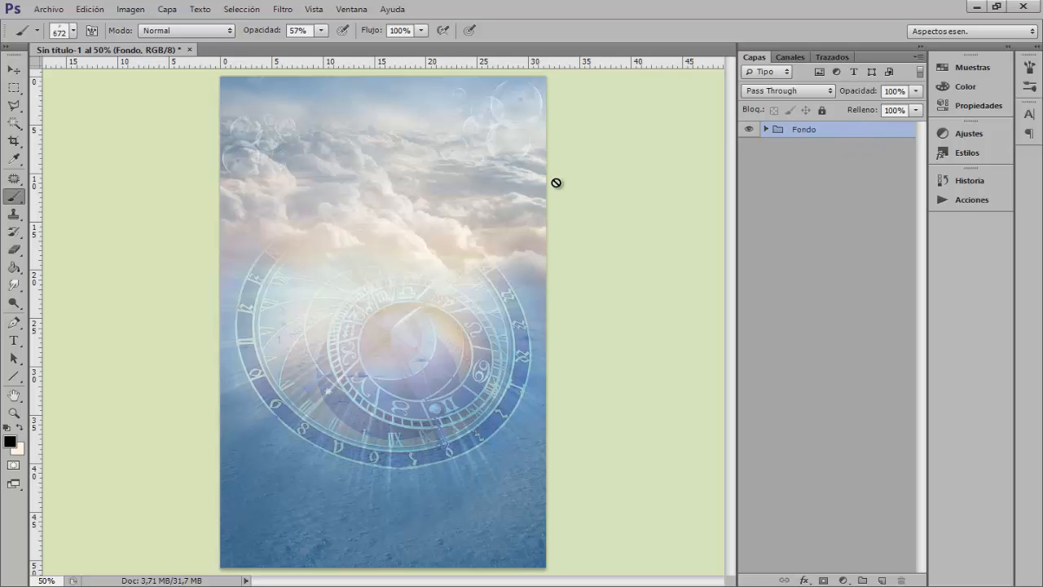
# - Open the photo Modelo.jpg from the Materiales Pereza folder as a separate document
pyautogui.click(49, 9)
pyautogui.click(61, 37)
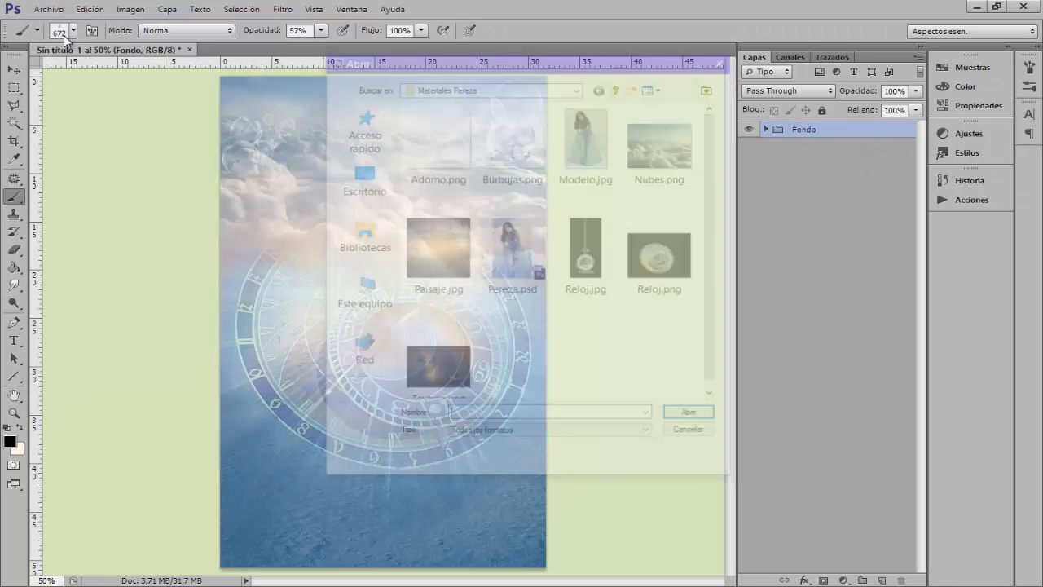
pyautogui.click(588, 137)
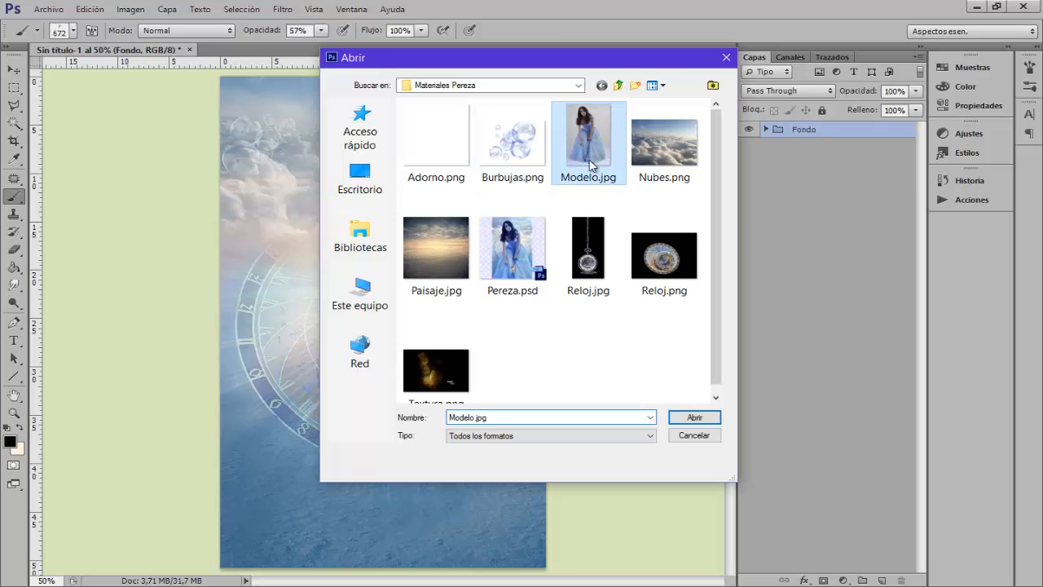
pyautogui.click(694, 417)
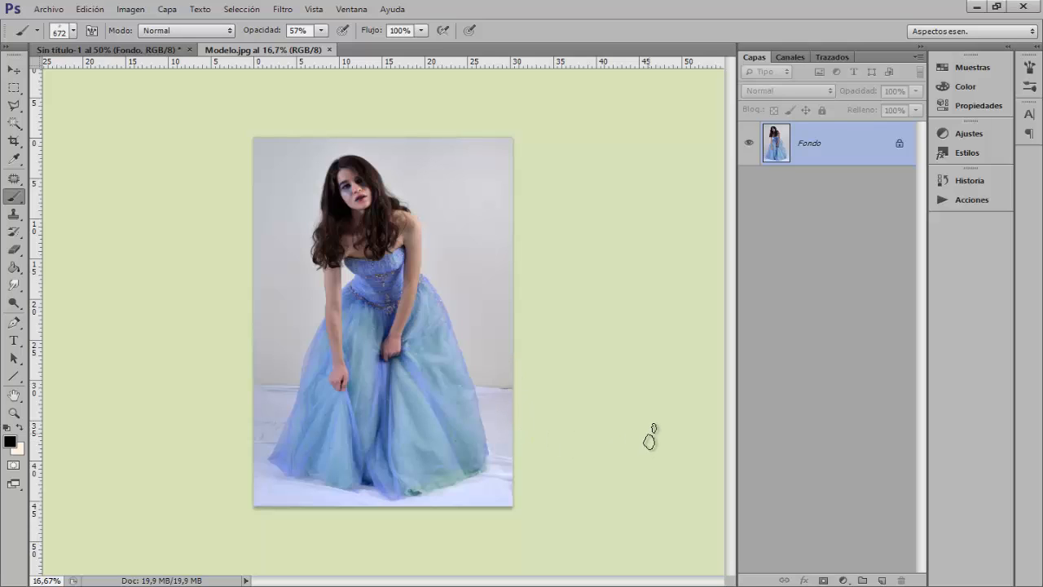
# - Select the model's head, hair, torso and arms with the Quick Selection tool, adding to the selection with a 61 px brush
pyautogui.click(14, 69)
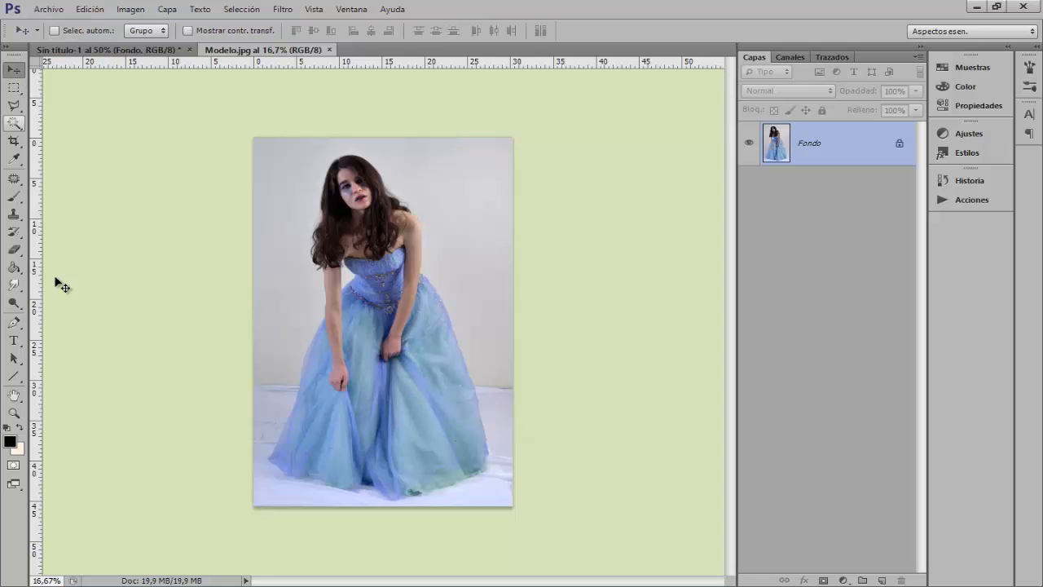
pyautogui.moveTo(14, 123); pyautogui.dragTo(95, 128)
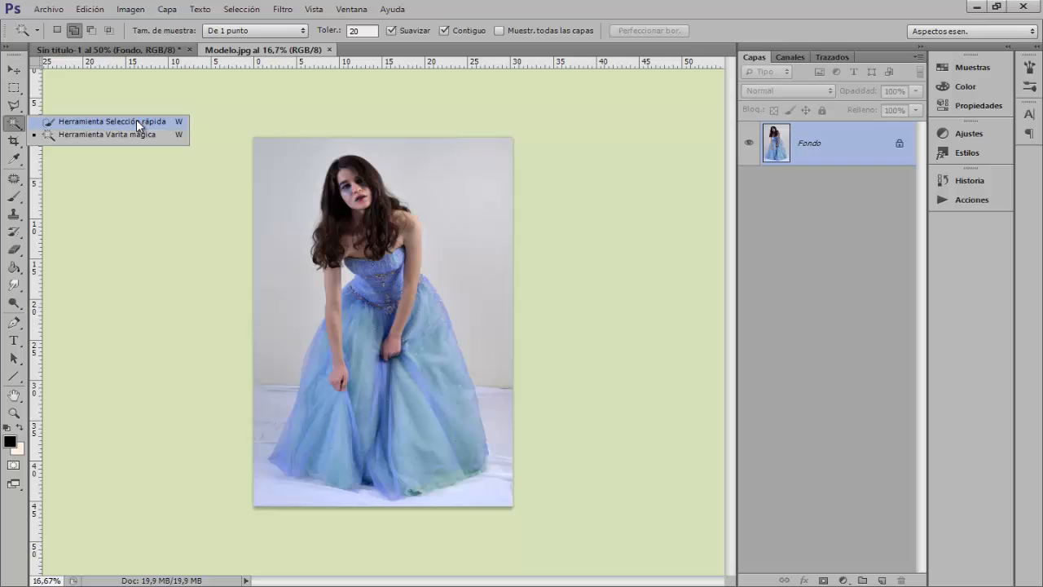
pyautogui.click(136, 121)
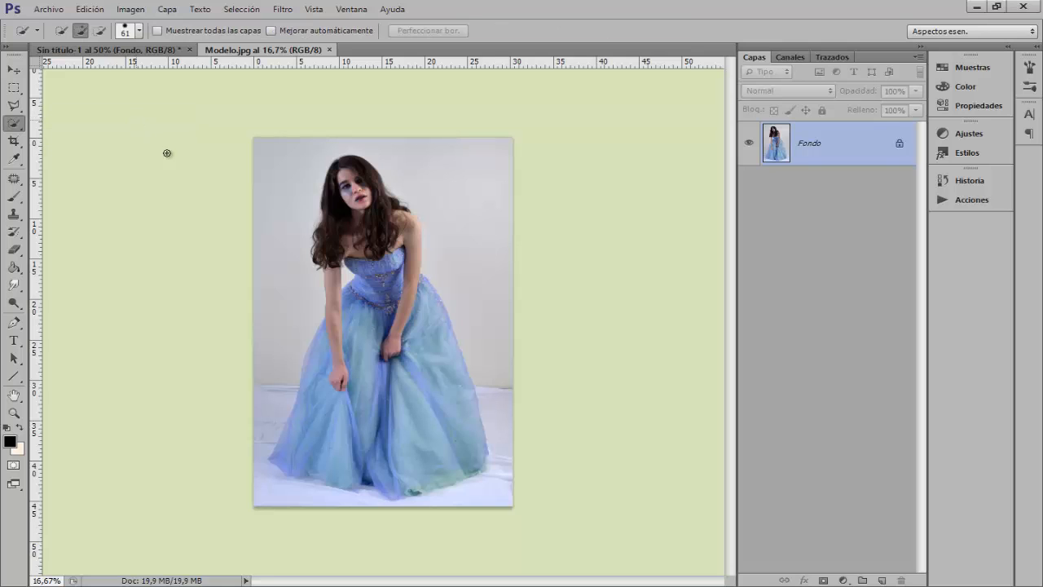
pyautogui.hotkey('ctrl', '+')
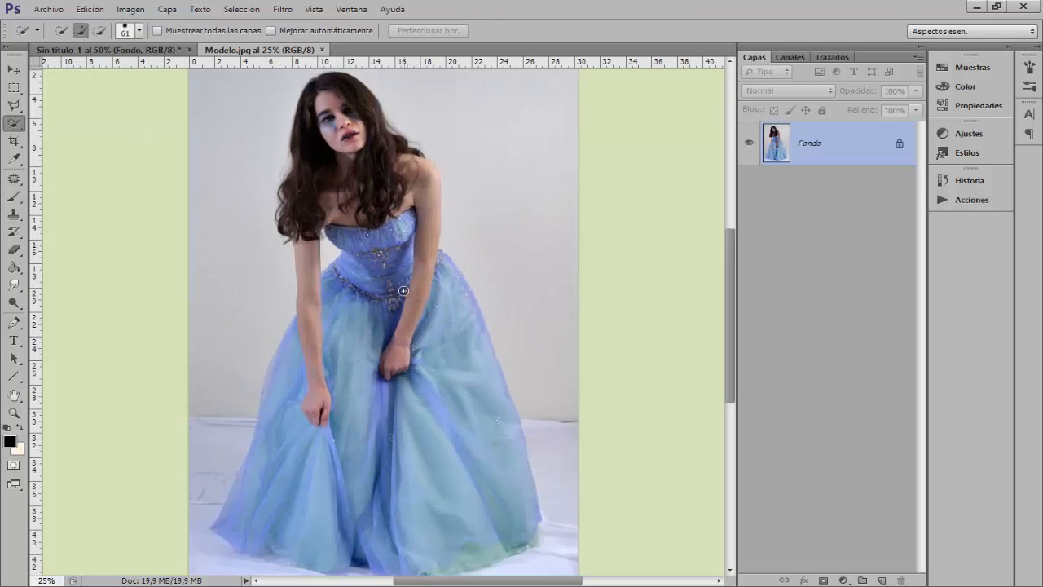
pyautogui.scroll(2, 402, 296)
pyautogui.scroll(-1, 402, 296)
pyautogui.scroll(5, 402, 296)
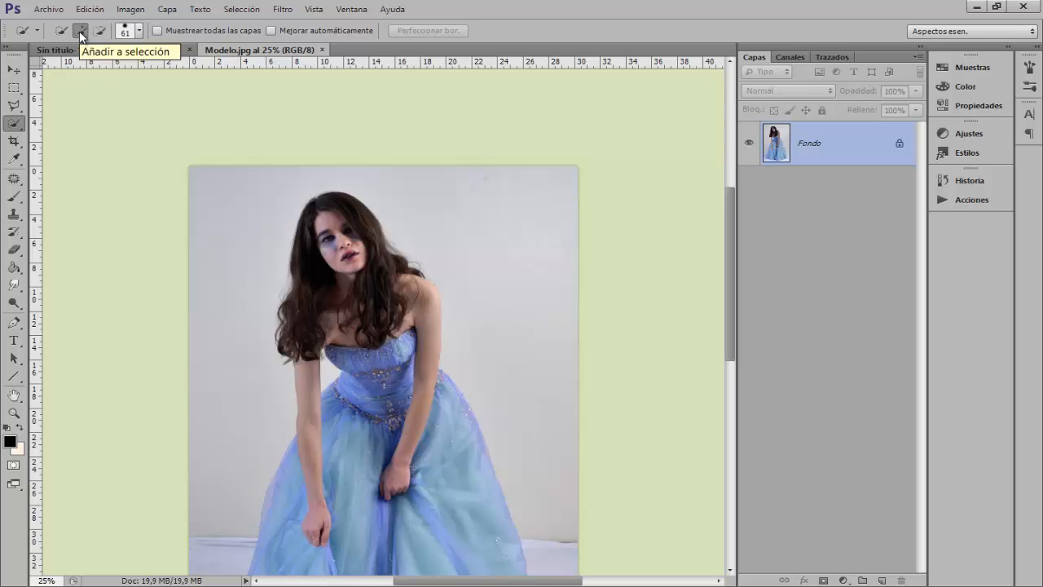
pyautogui.moveTo(352, 245); pyautogui.dragTo(315, 222)
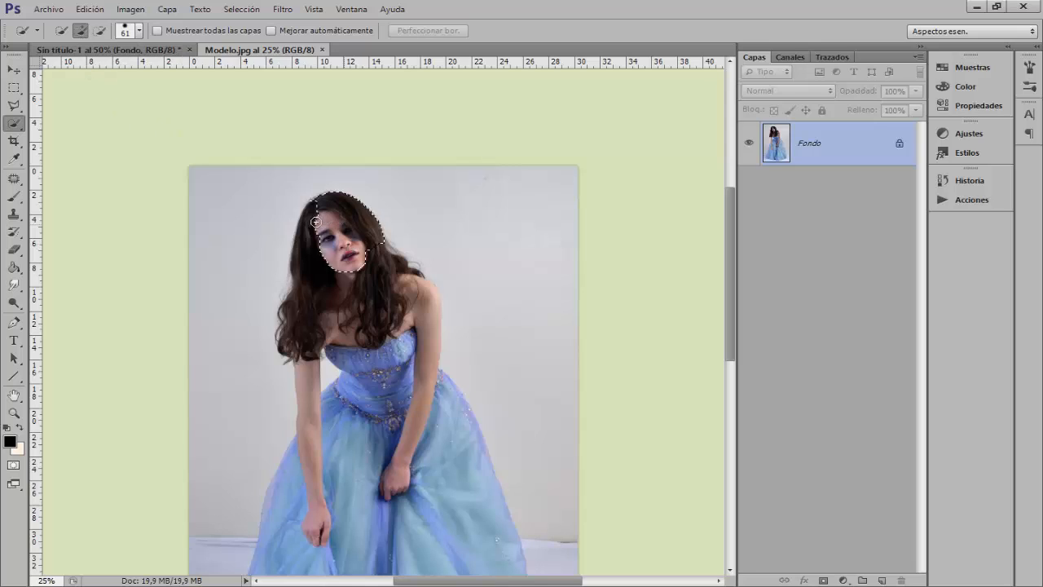
pyautogui.moveTo(312, 315)
pyautogui.mouseDown()
pyautogui.moveTo(372, 320)
pyautogui.moveTo(400, 292)
pyautogui.moveTo(409, 317)
pyautogui.moveTo(360, 357)
pyautogui.mouseUp()
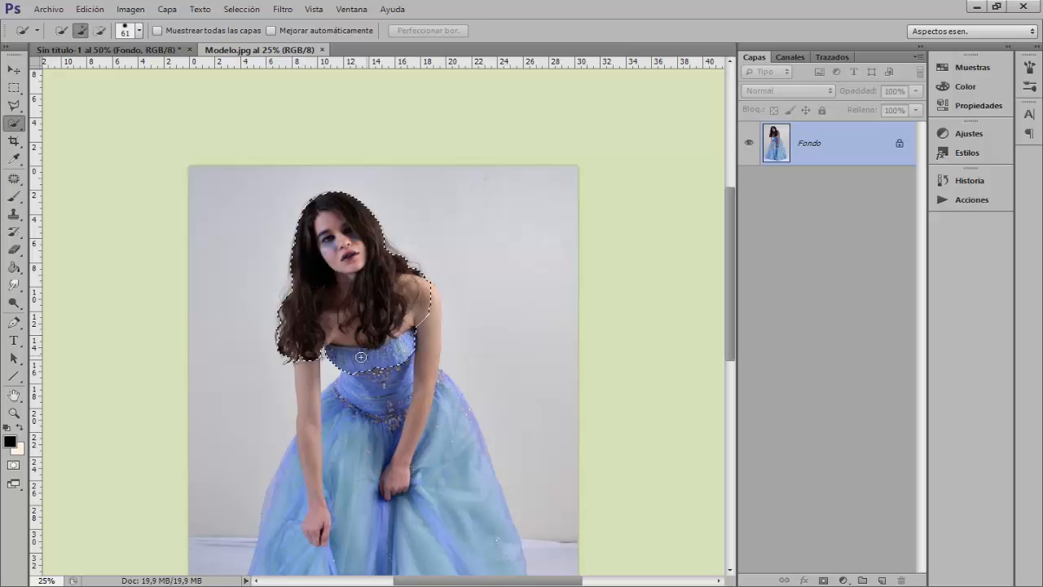
pyautogui.moveTo(356, 454)
pyautogui.mouseDown()
pyautogui.moveTo(317, 390)
pyautogui.moveTo(319, 438)
pyautogui.mouseUp()
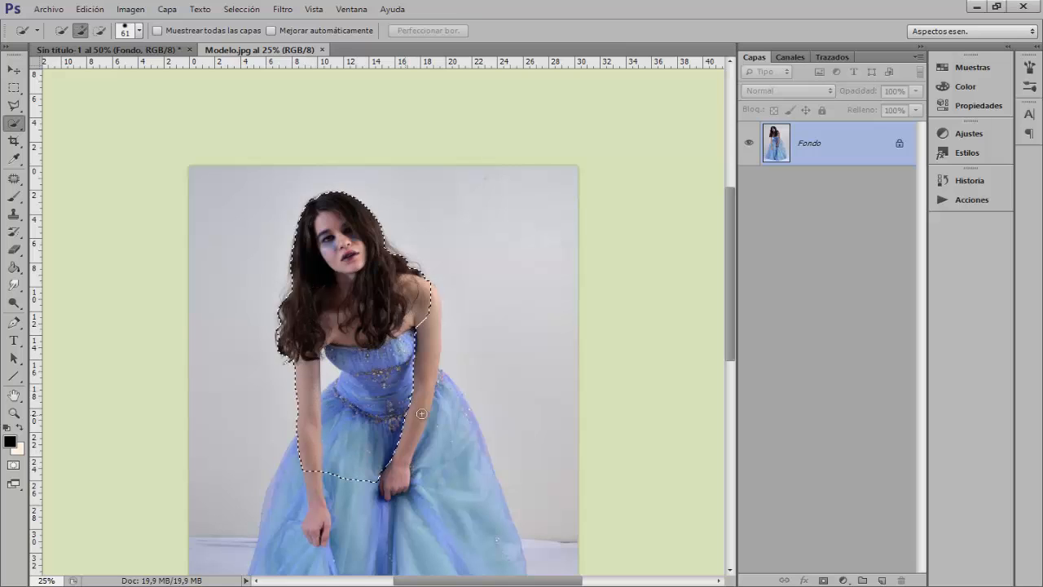
pyautogui.moveTo(421, 414)
pyautogui.mouseDown()
pyautogui.moveTo(419, 337)
pyautogui.moveTo(432, 447)
pyautogui.moveTo(433, 387)
pyautogui.moveTo(452, 418)
pyautogui.mouseUp()
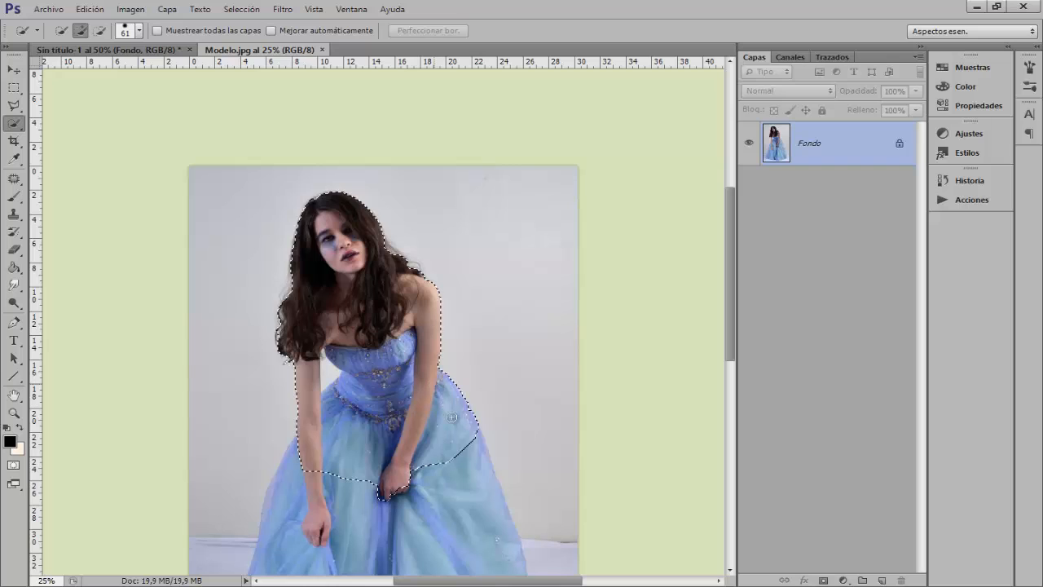
# - Extend the quick selection over the remaining skirt and the hand holding it, down toward the hem
pyautogui.moveTo(456, 483)
pyautogui.mouseDown()
pyautogui.moveTo(483, 497)
pyautogui.moveTo(461, 503)
pyautogui.mouseUp()
pyautogui.scroll(-4, 331, 281)
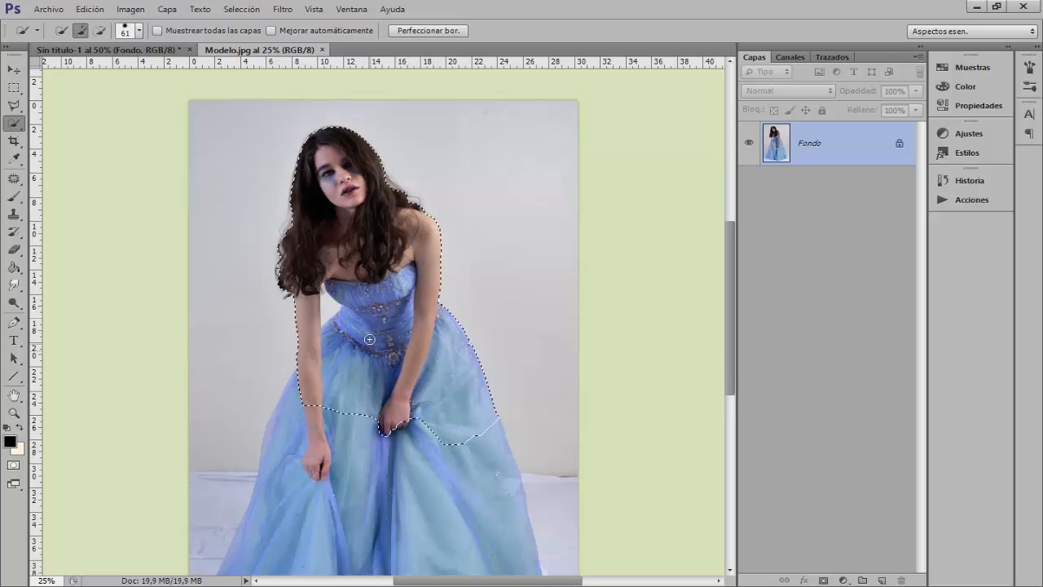
pyautogui.moveTo(332, 281)
pyautogui.mouseDown()
pyautogui.moveTo(329, 325)
pyautogui.moveTo(299, 396)
pyautogui.moveTo(298, 342)
pyautogui.mouseUp()
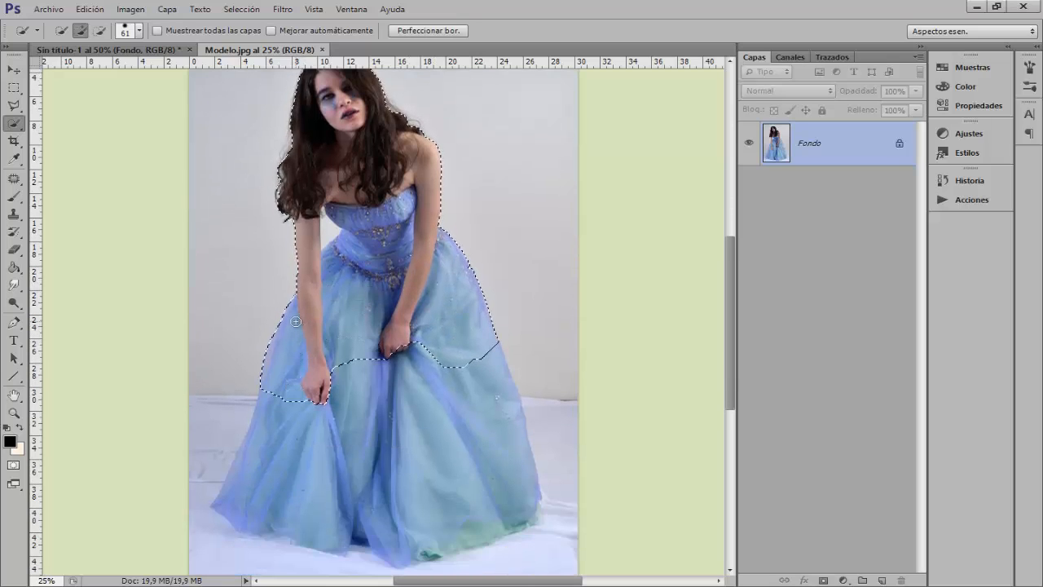
pyautogui.moveTo(291, 454)
pyautogui.mouseDown()
pyautogui.moveTo(268, 487)
pyautogui.moveTo(299, 487)
pyautogui.mouseUp()
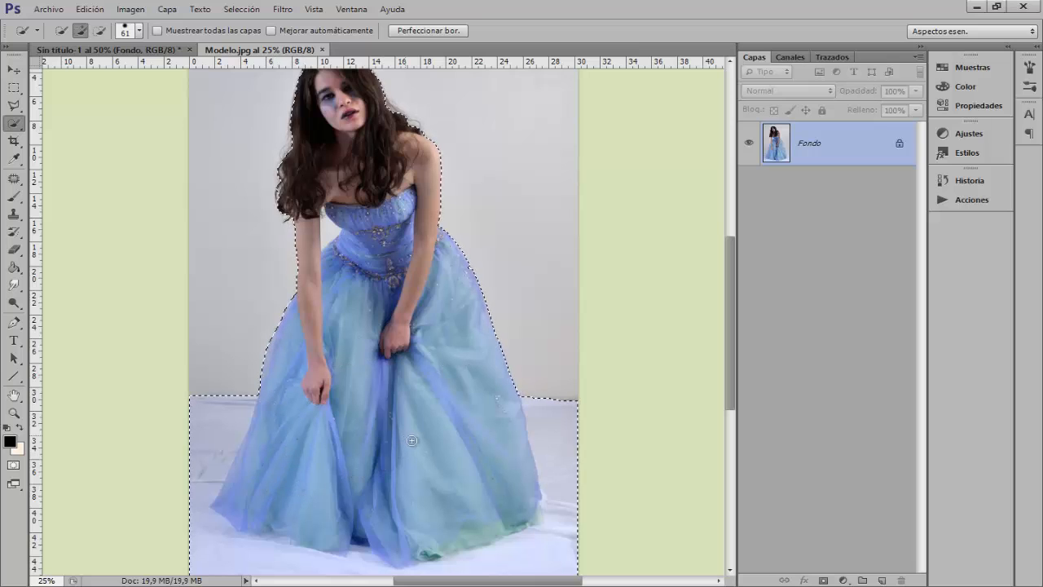
# - Subtract the white floor around the skirt from the selection and add back the skirt's lower-right corner
pyautogui.scroll(-3, 408, 457)
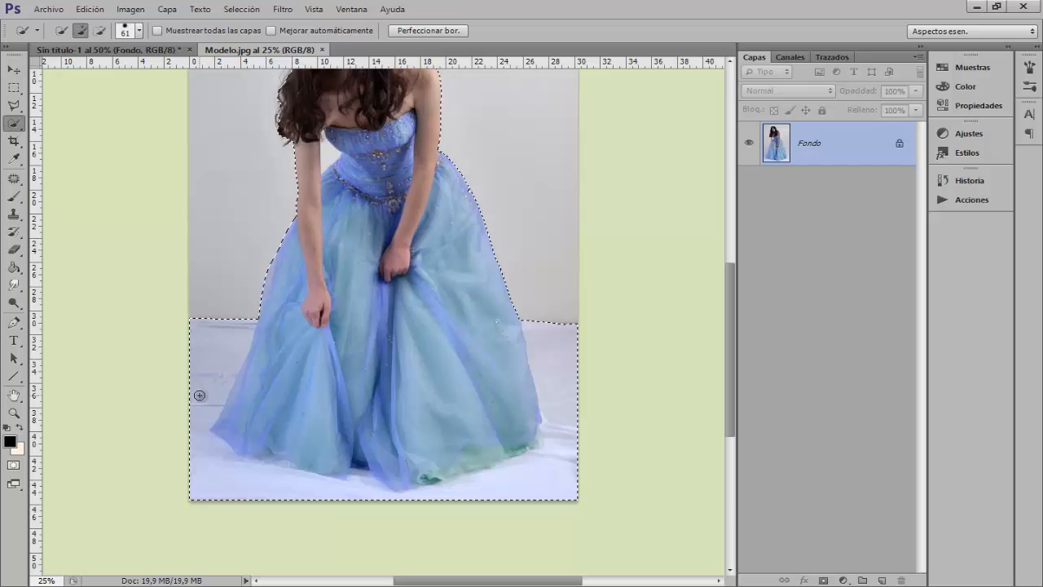
pyautogui.press('alt')
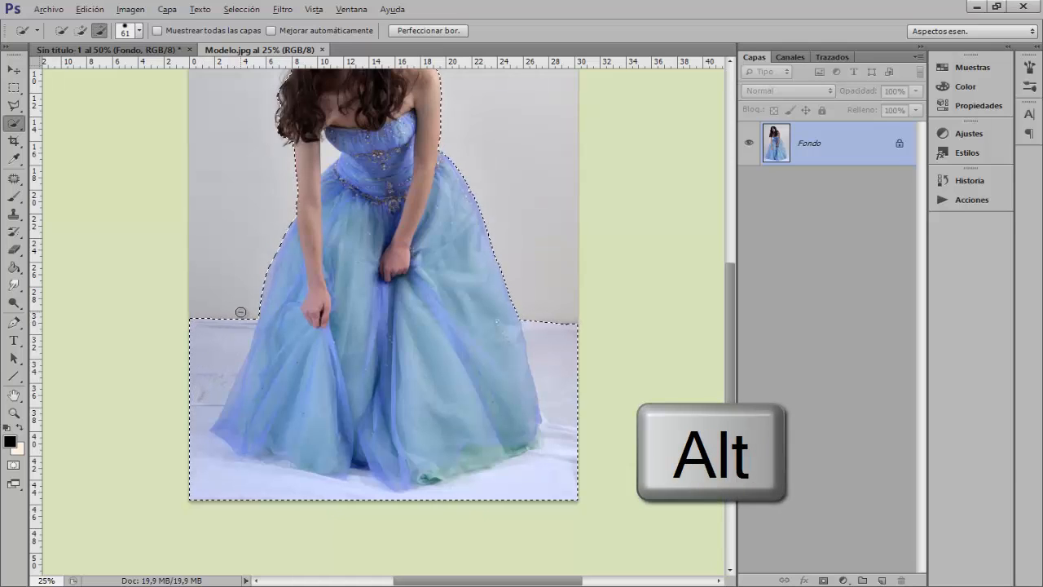
pyautogui.moveTo(222, 345)
pyautogui.mouseDown()
pyautogui.moveTo(210, 369)
pyautogui.moveTo(214, 302)
pyautogui.moveTo(197, 312)
pyautogui.moveTo(195, 427)
pyautogui.moveTo(207, 404)
pyautogui.moveTo(194, 438)
pyautogui.moveTo(205, 466)
pyautogui.moveTo(310, 491)
pyautogui.moveTo(356, 492)
pyautogui.moveTo(358, 474)
pyautogui.moveTo(367, 497)
pyautogui.moveTo(412, 499)
pyautogui.moveTo(523, 472)
pyautogui.moveTo(558, 445)
pyautogui.moveTo(545, 353)
pyautogui.moveTo(561, 324)
pyautogui.mouseUp()
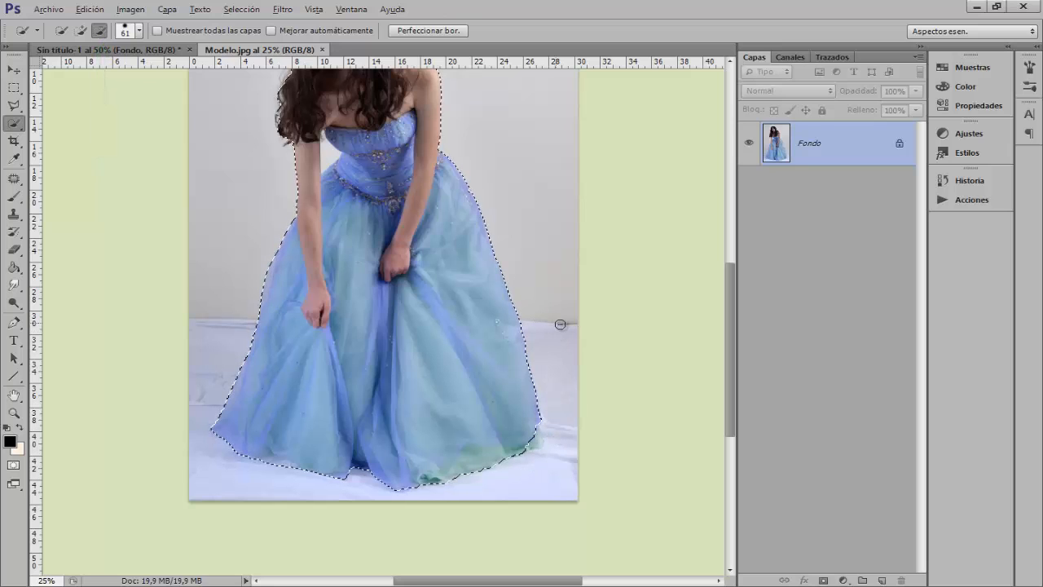
pyautogui.moveTo(534, 421); pyautogui.dragTo(533, 434)
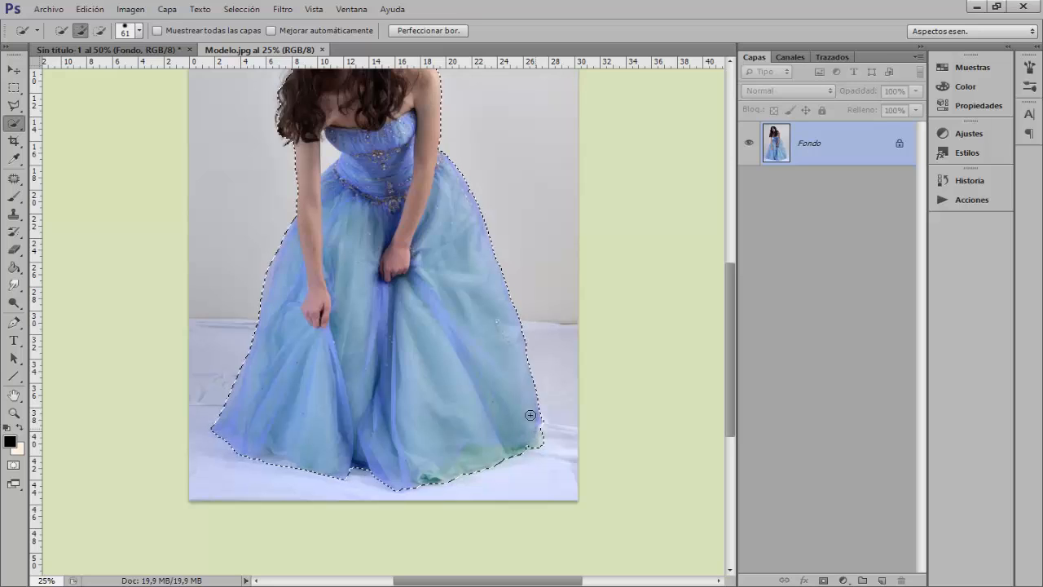
# - Remove the background gap between the model's arm and bodice from the selection, reducing the Quick Selection brush to 29 px
pyautogui.scroll(5, 424, 359)
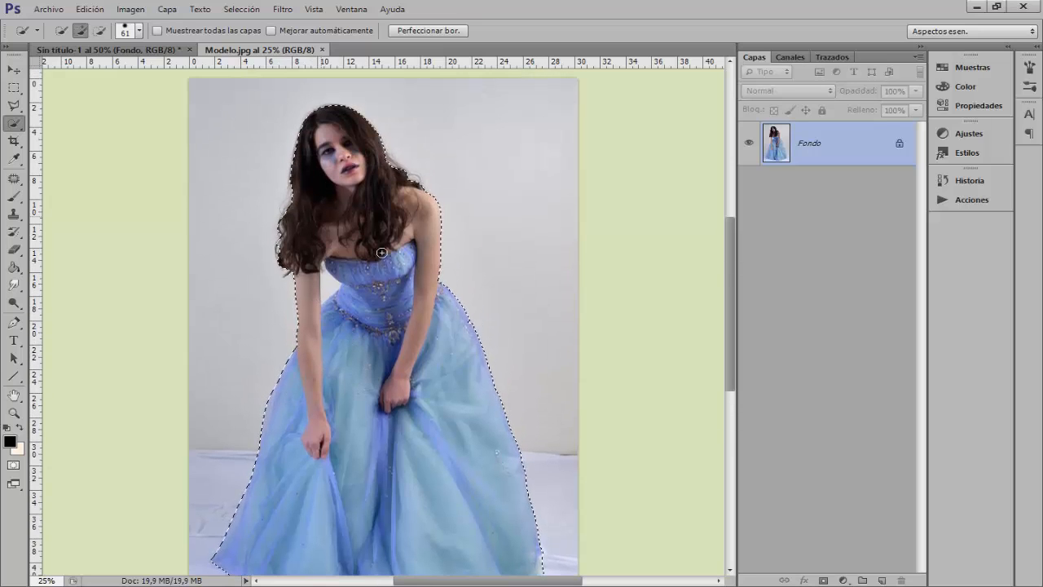
pyautogui.press('alt')
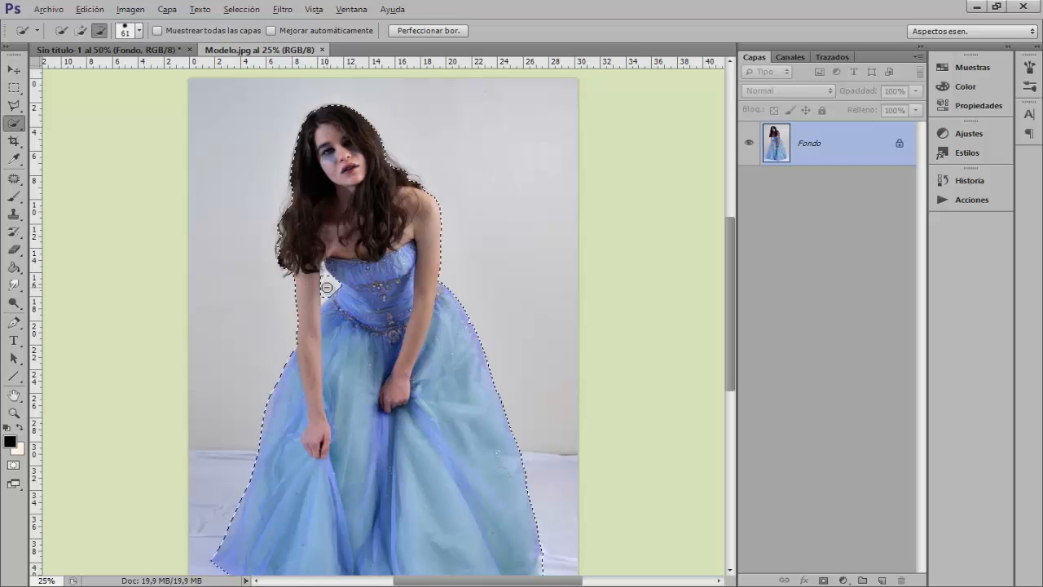
pyautogui.scroll(-4, 497, 347)
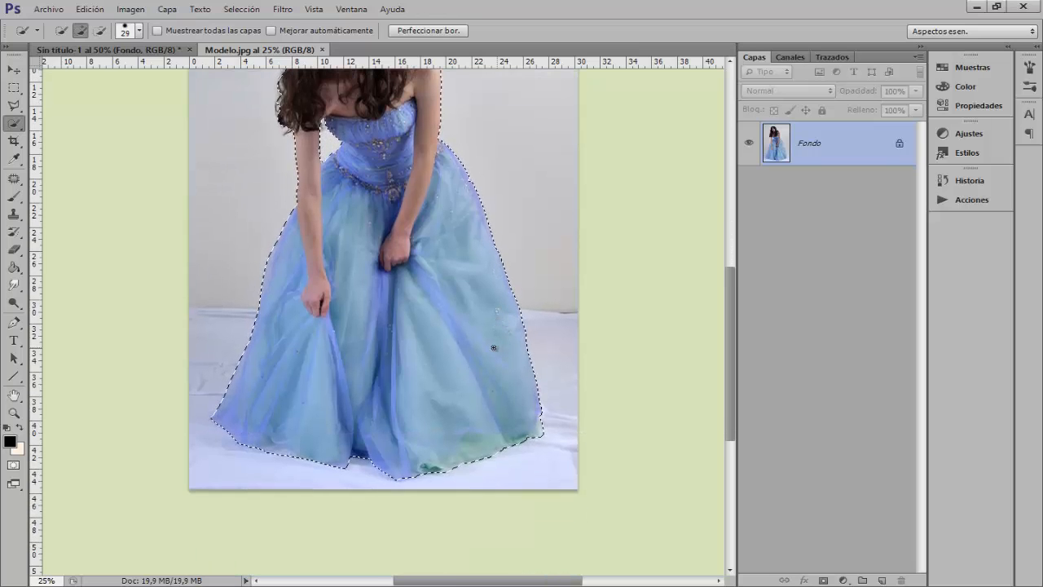
pyautogui.scroll(6, 489, 342)
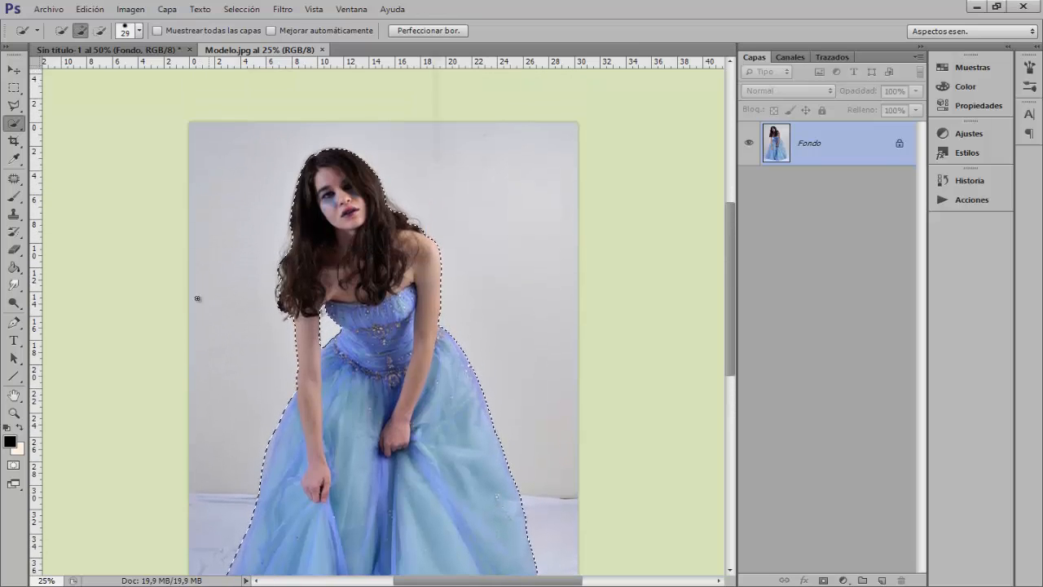
# - Open Perfeccionar borde for the selection, enable Radio inteligente and set Radio to 0,7 px
pyautogui.click(440, 30)
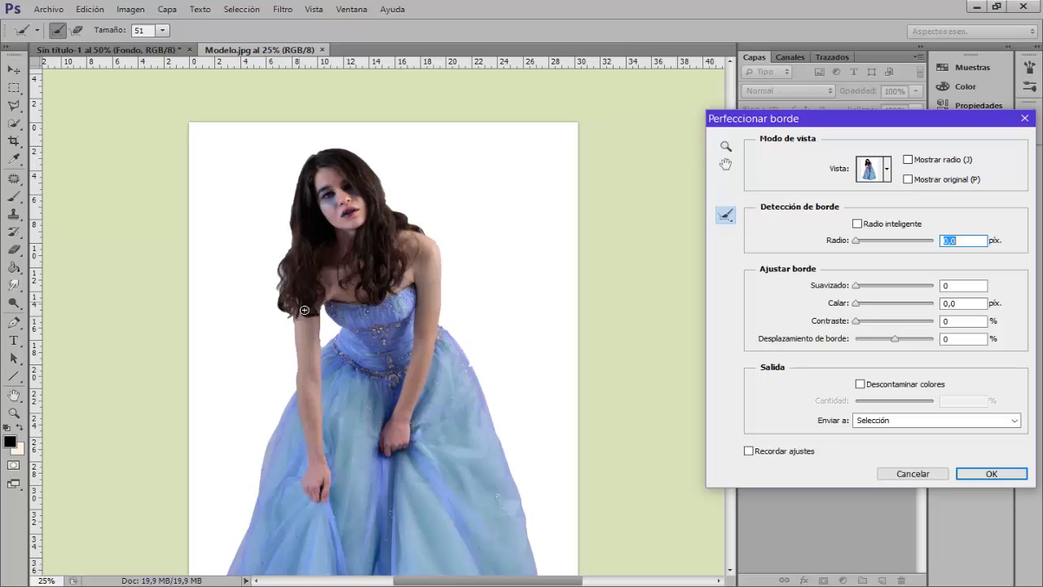
pyautogui.click(857, 224)
pyautogui.click(859, 241)
# - Refine the outer edges of the model's hair on both sides with the Refine Radius brush at size 75
pyautogui.click(389, 385)
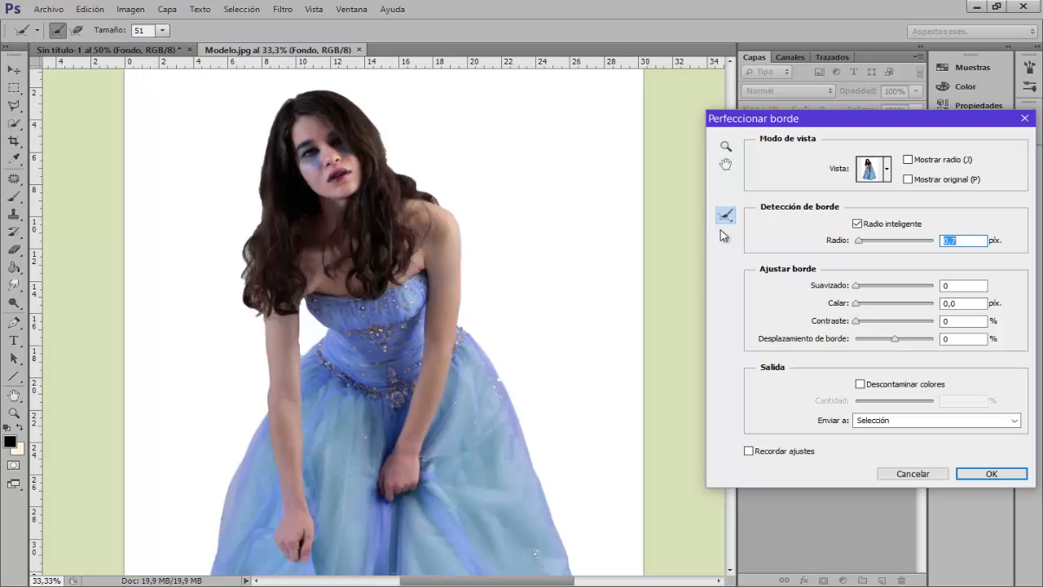
pyautogui.moveTo(338, 263)
pyautogui.mouseDown()
pyautogui.moveTo(349, 289)
pyautogui.moveTo(377, 296)
pyautogui.mouseUp()
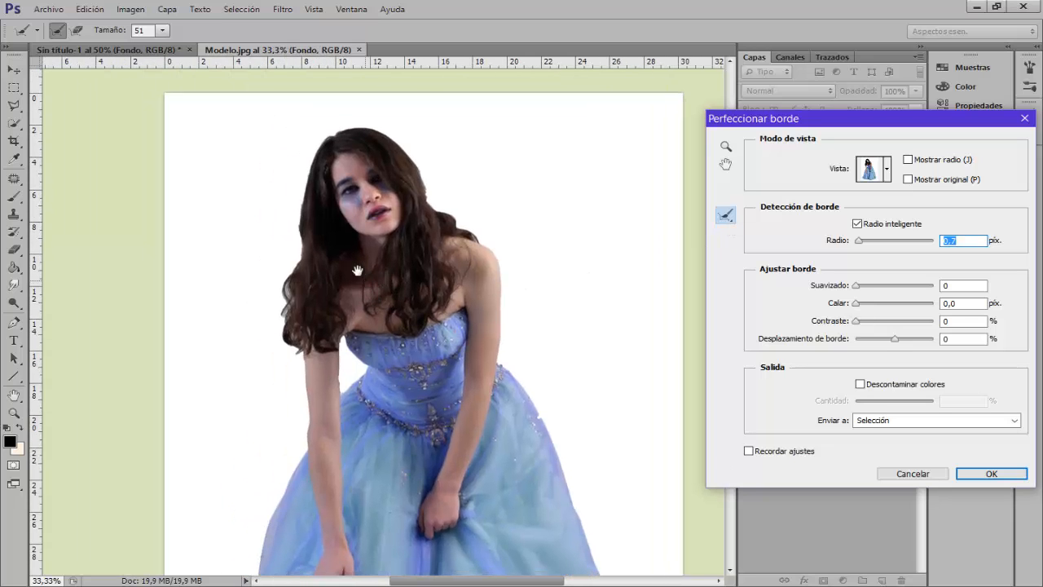
pyautogui.keyDown('alt'); pyautogui.rightClick(298, 282); pyautogui.keyUp('alt')
pyautogui.moveTo(298, 282)
pyautogui.mouseDown()
pyautogui.moveTo(286, 282)
pyautogui.moveTo(287, 333)
pyautogui.moveTo(289, 263)
pyautogui.mouseUp()
pyautogui.scroll(1, 332, 293)
pyautogui.scroll(1, 332, 292)
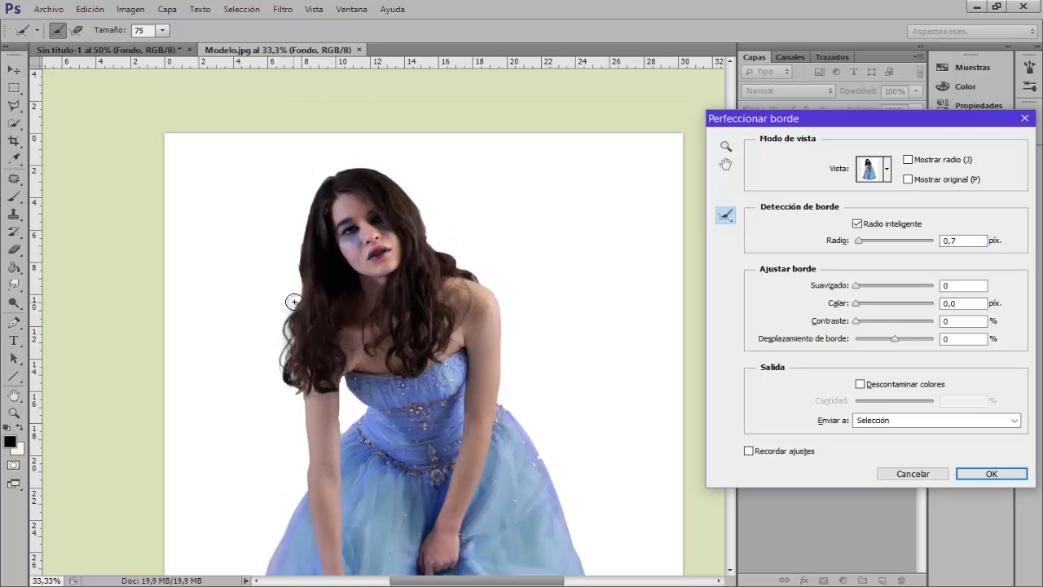
pyautogui.moveTo(291, 300)
pyautogui.mouseDown()
pyautogui.moveTo(328, 182)
pyautogui.moveTo(369, 173)
pyautogui.moveTo(395, 180)
pyautogui.moveTo(437, 254)
pyautogui.moveTo(485, 272)
pyautogui.mouseUp()
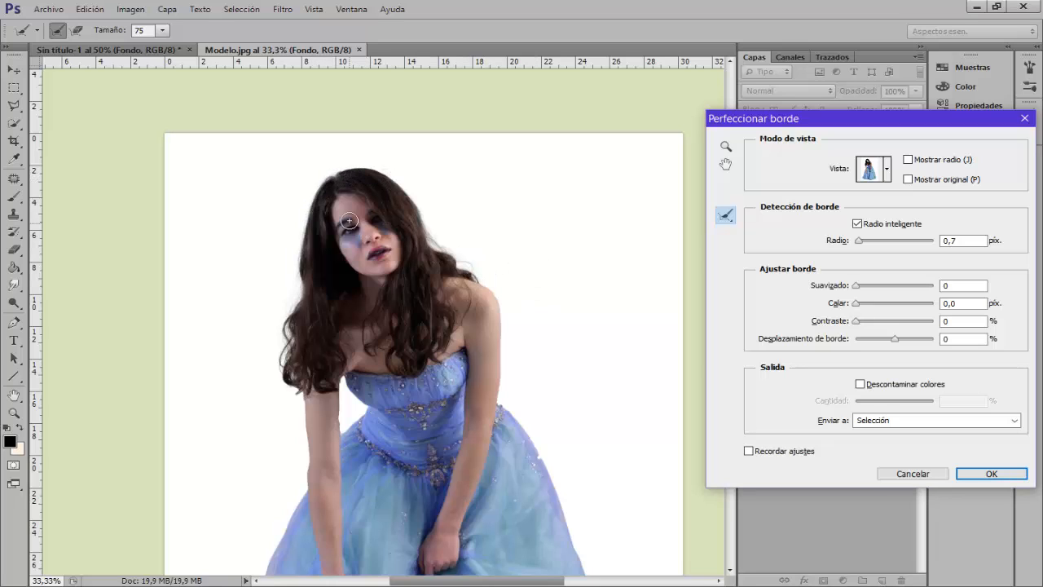
# - Output the refined selection as Nueva capa con máscara de capa and apply the edge refinement
pyautogui.scroll(-6, 563, 416)
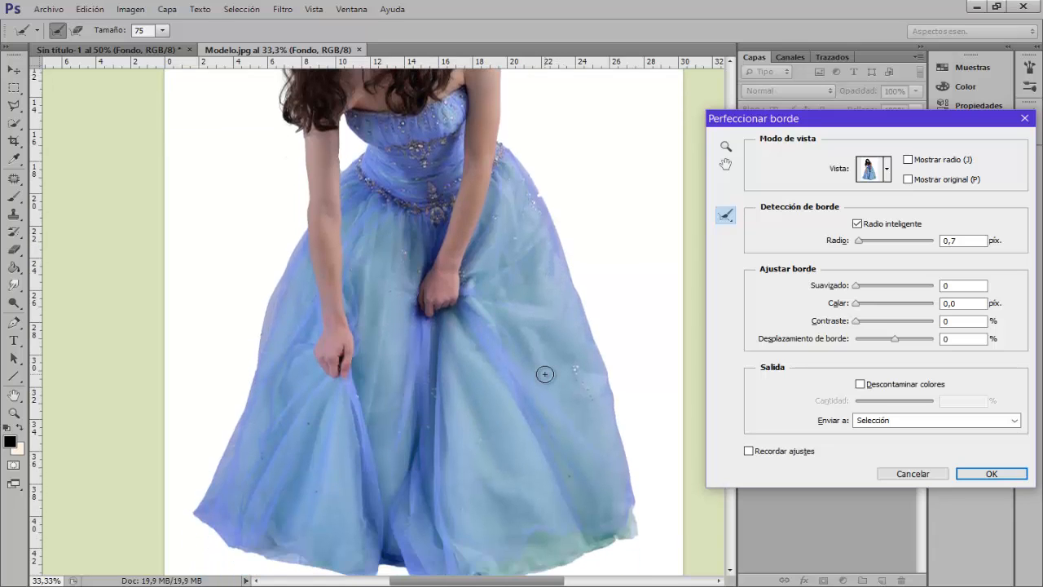
pyautogui.scroll(1, 545, 374)
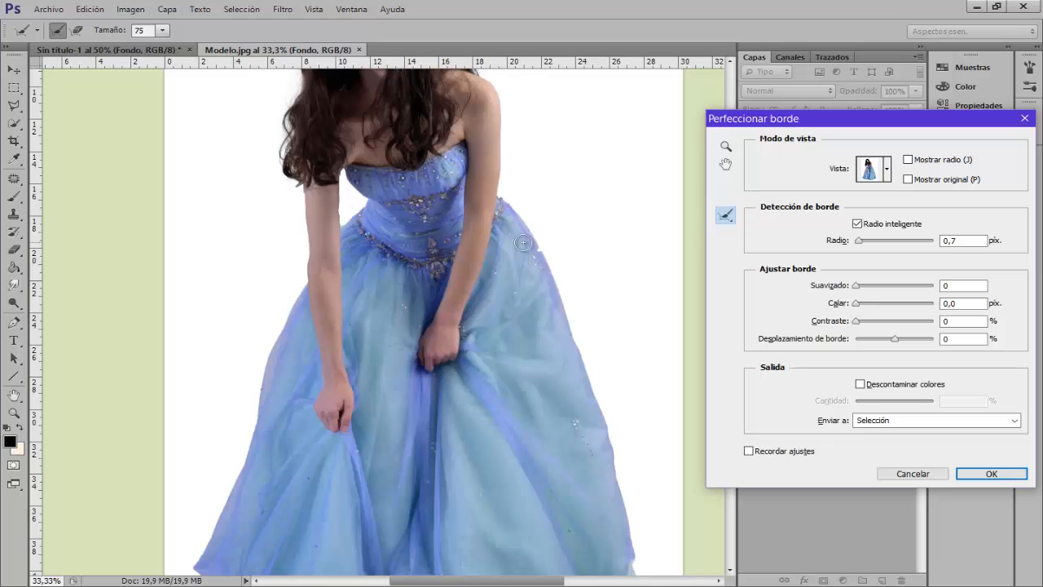
pyautogui.scroll(-4, 407, 282)
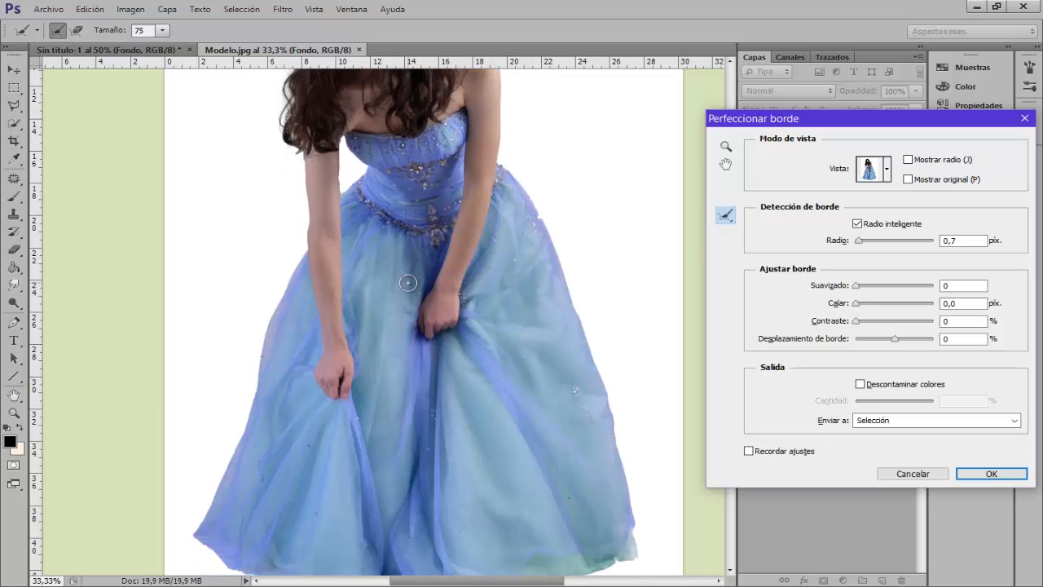
pyautogui.scroll(9, 407, 282)
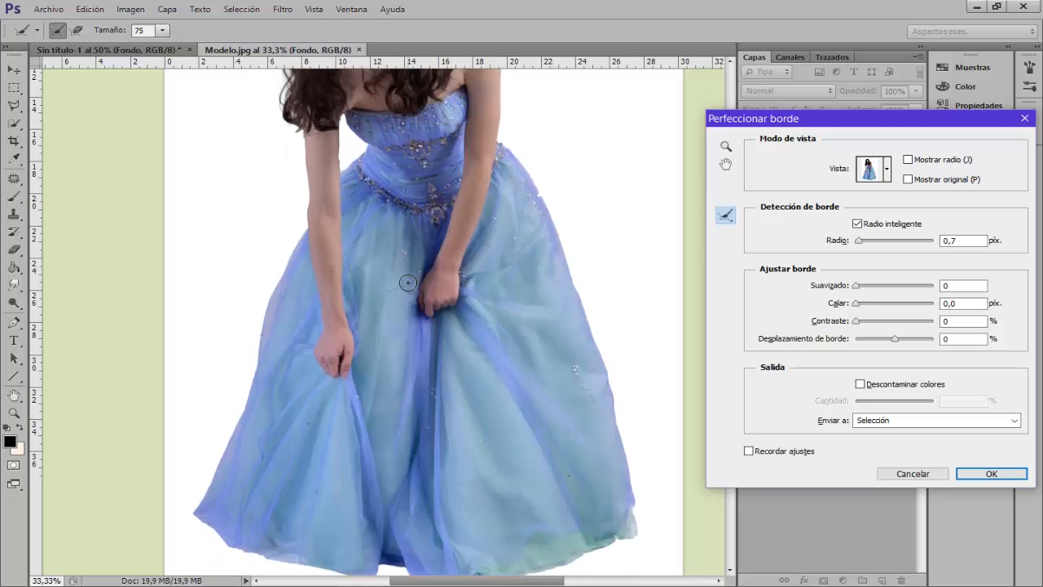
pyautogui.scroll(3, 408, 282)
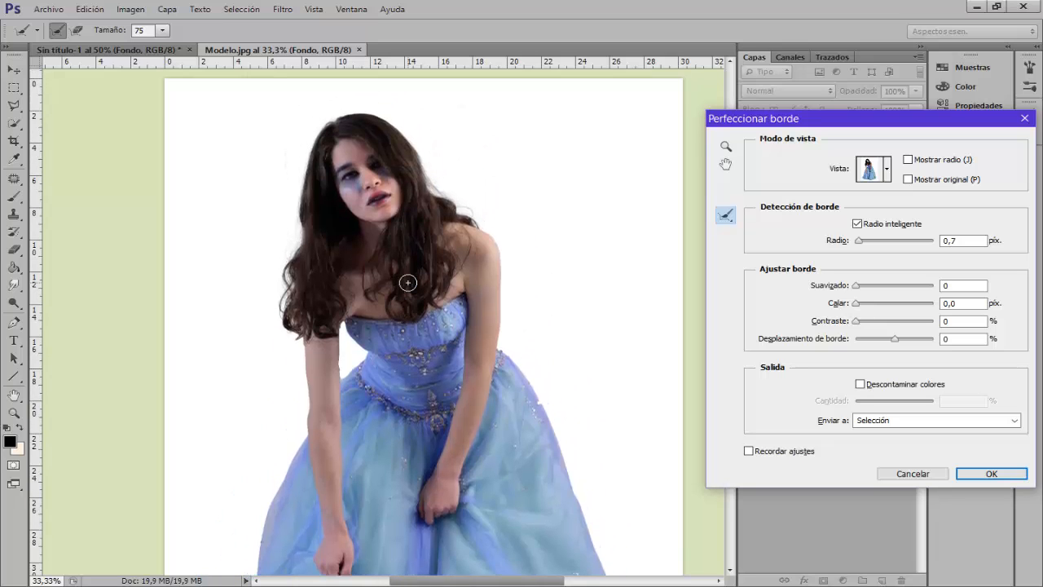
pyautogui.click(872, 424)
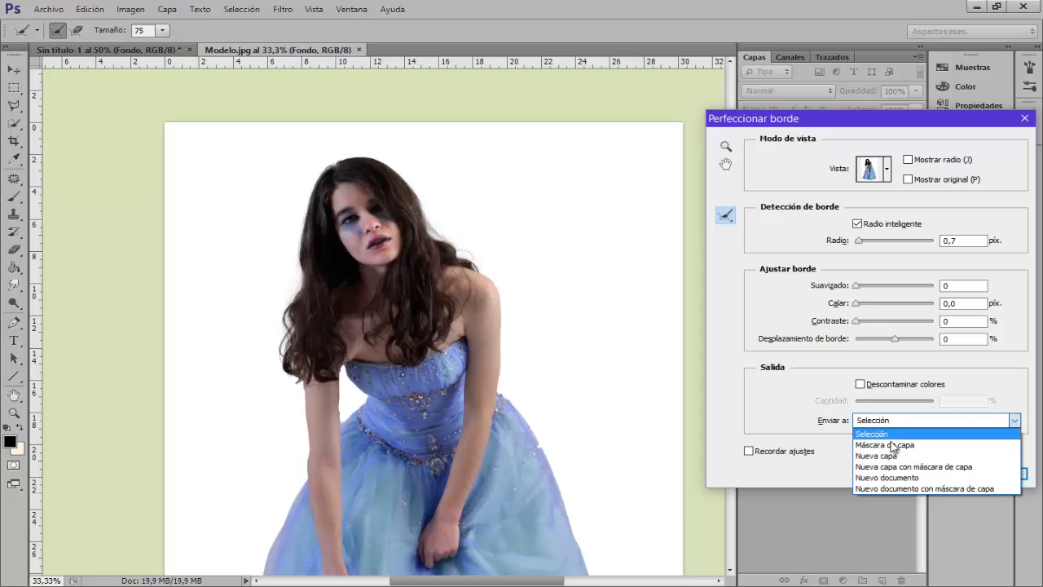
pyautogui.click(898, 467)
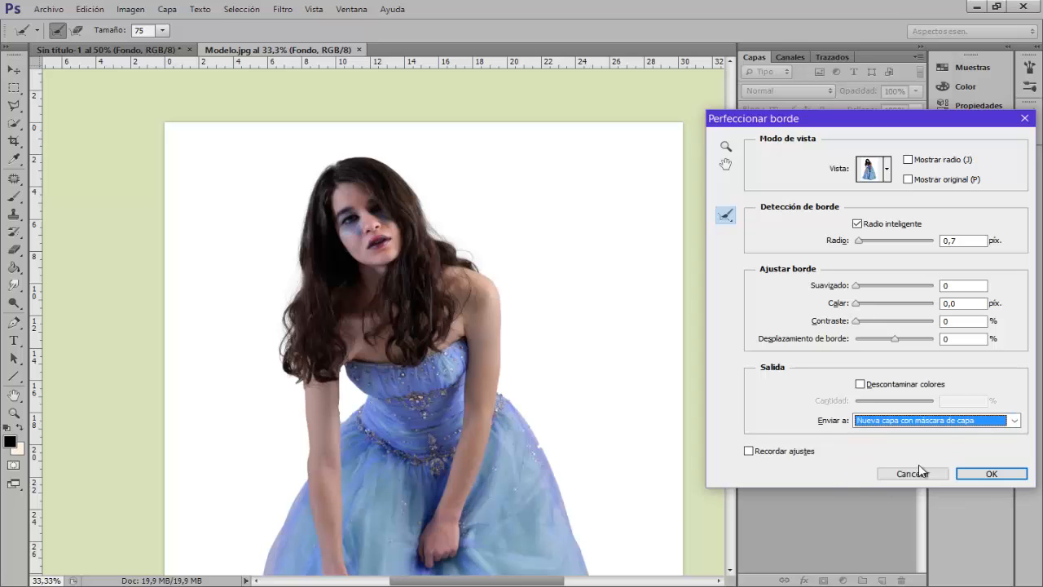
pyautogui.click(1003, 472)
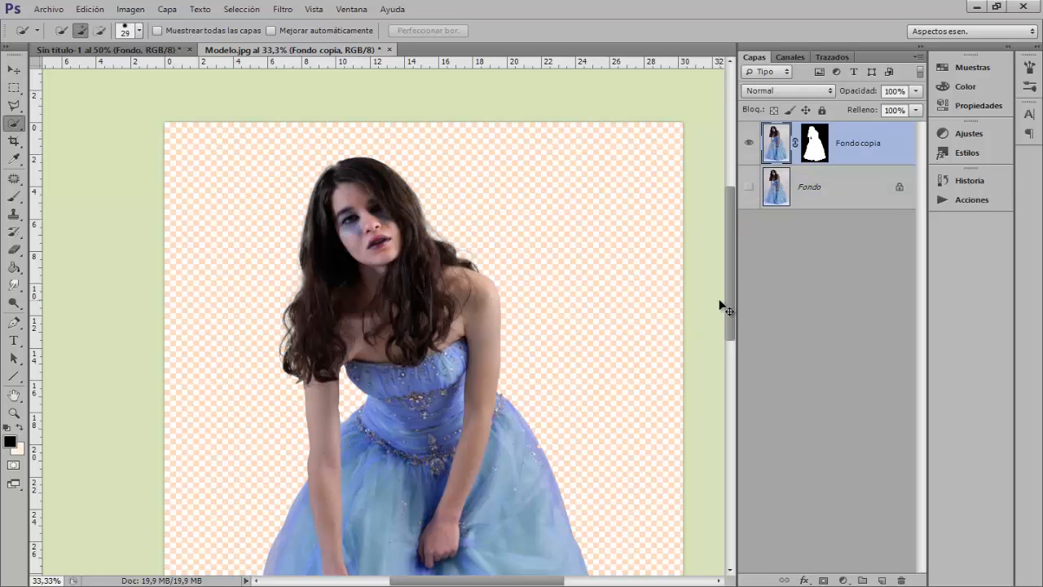
# - Target the Fondo copia layer mask at the gap between arm and bodice and ready the Brush tool with white
pyautogui.hotkey('ctrl', '-')
pyautogui.scroll(-3, 600, 423)
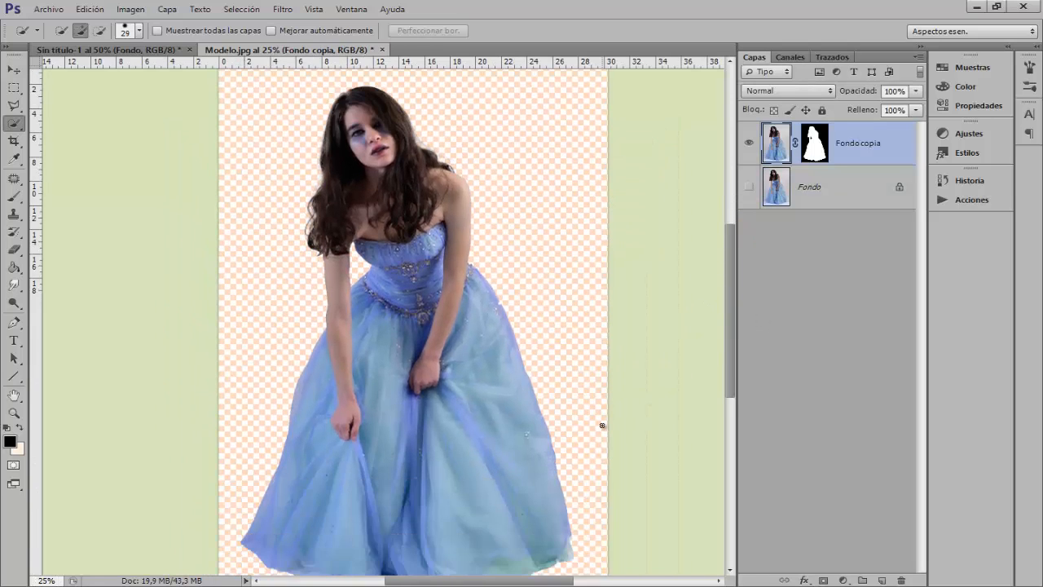
pyautogui.click(812, 145)
pyautogui.hotkey('ctrl', '+')
pyautogui.hotkey('ctrl', '+')
pyautogui.hotkey('ctrl', '+')
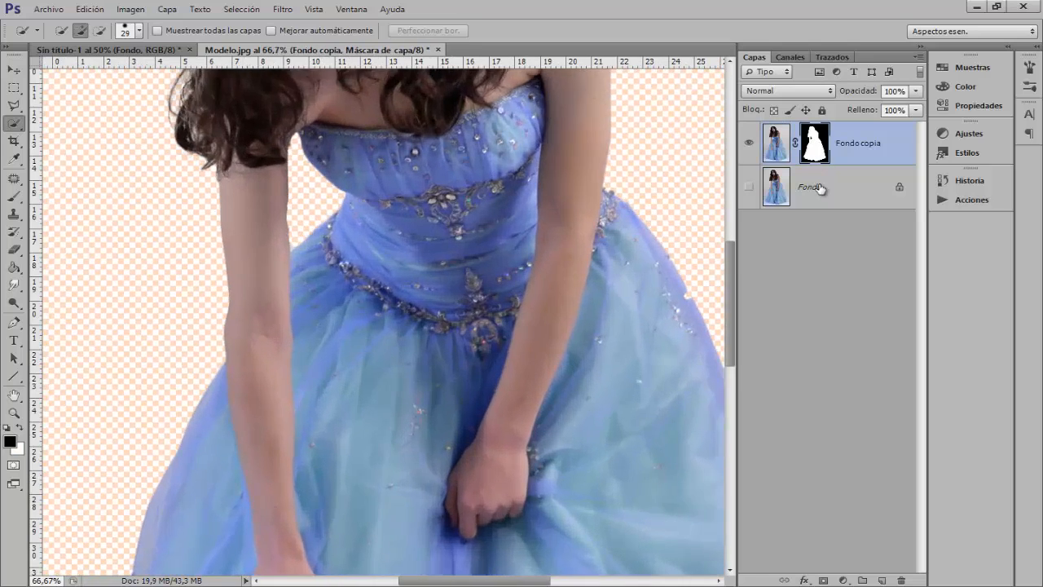
pyautogui.hotkey('ctrl', '+')
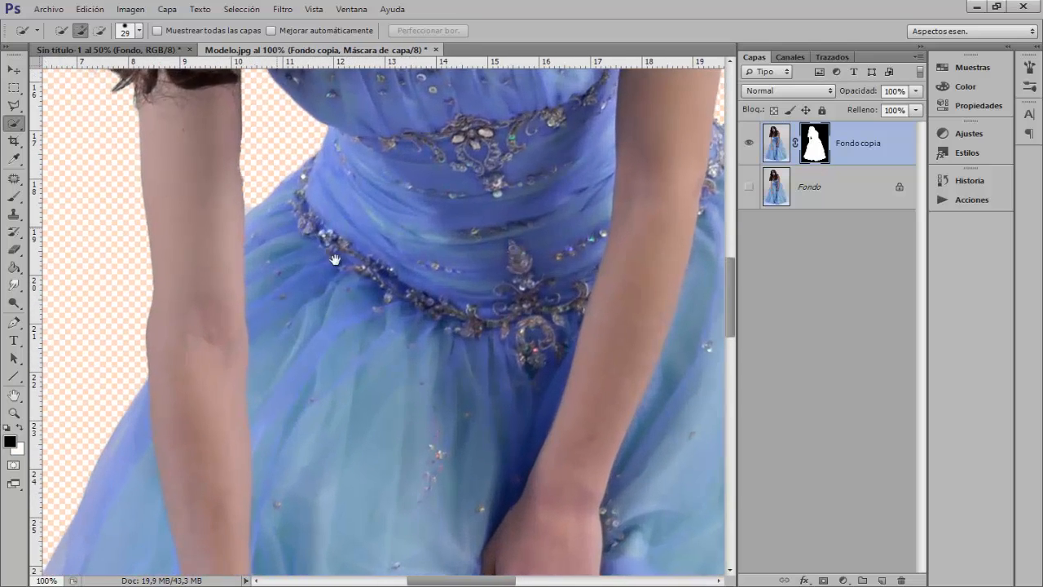
pyautogui.moveTo(335, 260); pyautogui.dragTo(383, 276)
pyautogui.hotkey('ctrl', '+')
pyautogui.hotkey('ctrl', '+')
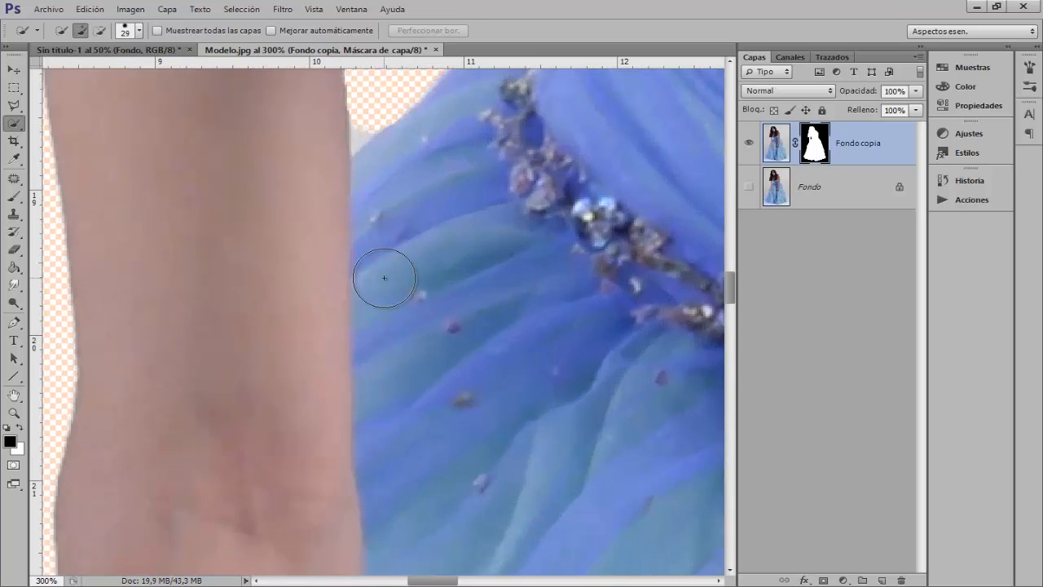
pyautogui.scroll(10, 384, 278)
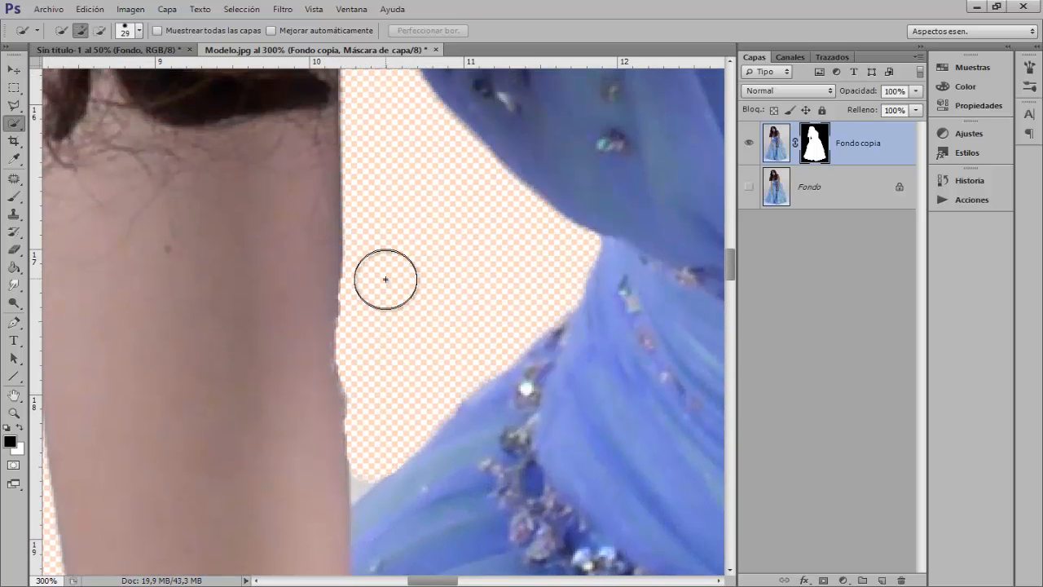
pyautogui.scroll(-2, 386, 279)
pyautogui.click(14, 195)
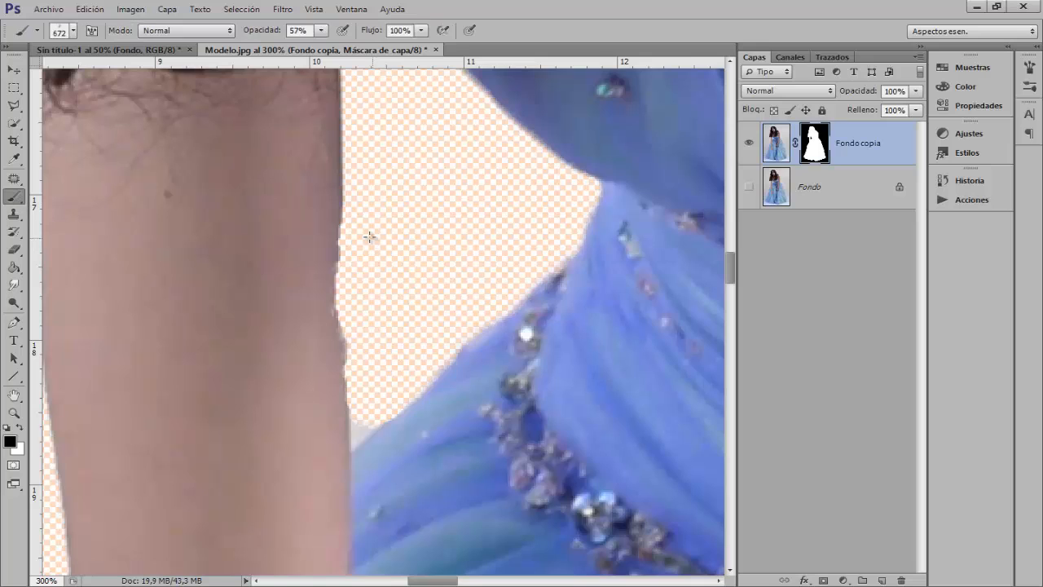
pyautogui.press('x')
# - Configure the mask brush with a hard round tip, 5 px diameter and 100% opacity
pyautogui.moveTo(271, 231); pyautogui.dragTo(277, 234)
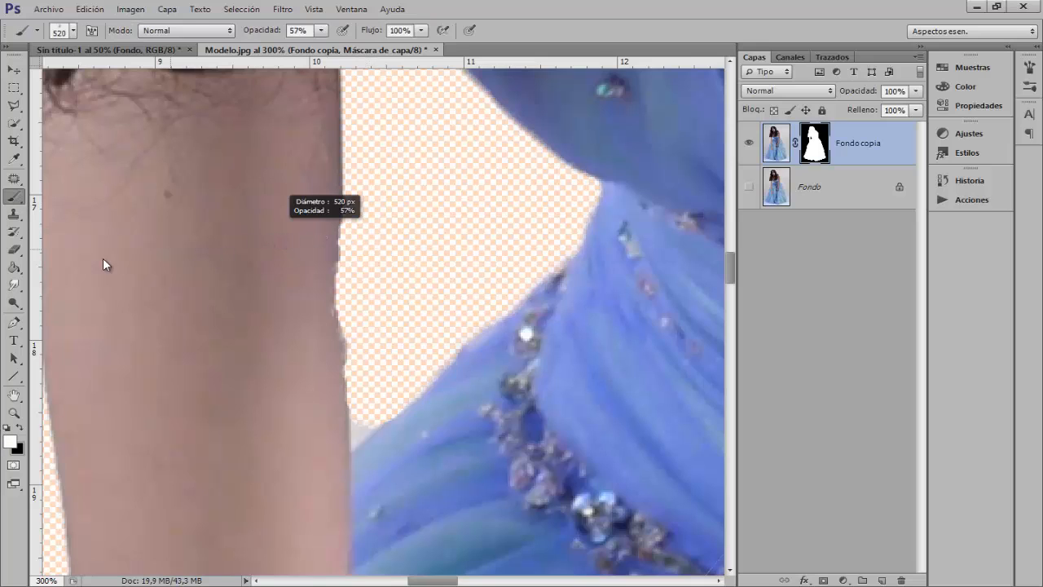
pyautogui.moveTo(103, 258); pyautogui.dragTo(96, 257)
pyautogui.rightClick(336, 212)
pyautogui.click(374, 247)
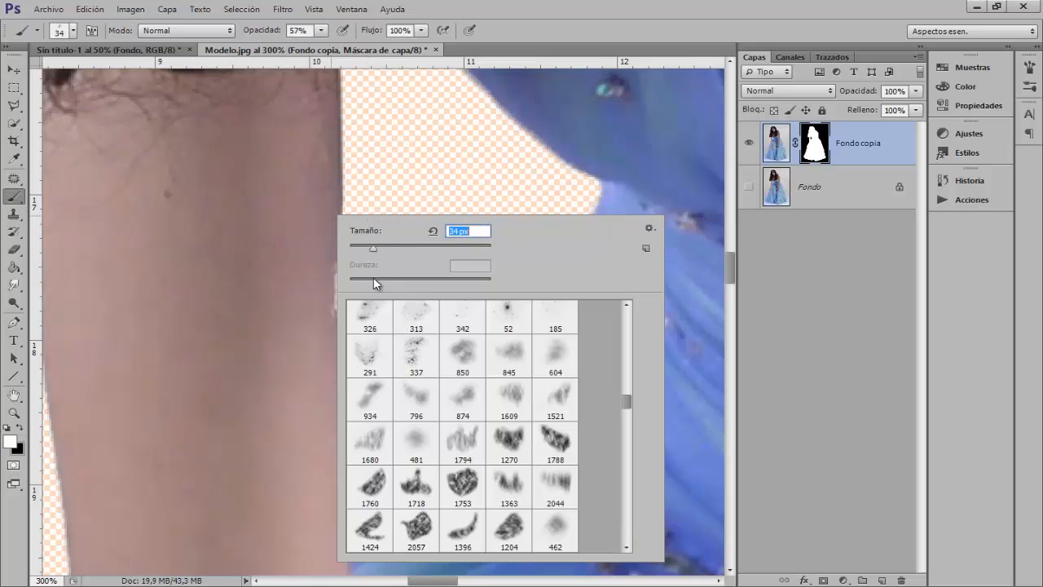
pyautogui.moveTo(626, 405); pyautogui.dragTo(629, 322)
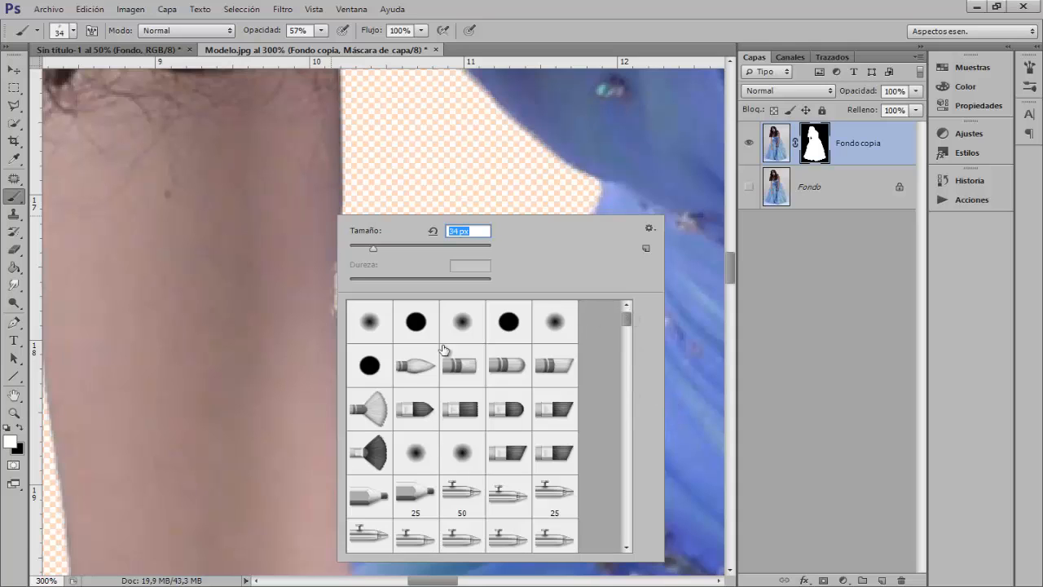
pyautogui.click(371, 323)
pyautogui.click(360, 246)
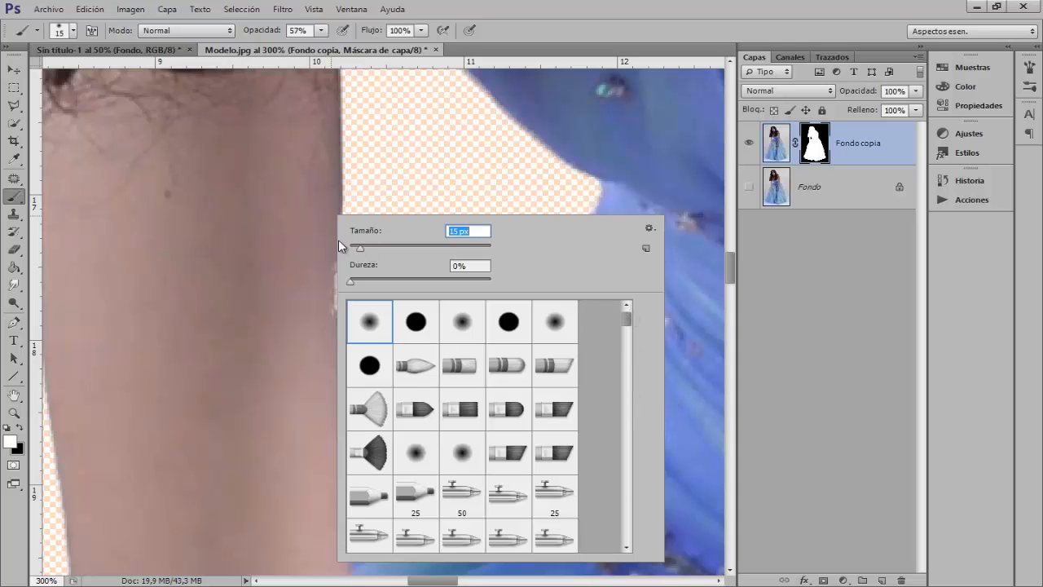
pyautogui.click(269, 226)
pyautogui.keyDown('alt'); pyautogui.rightClick(270, 226); pyautogui.keyUp('alt')
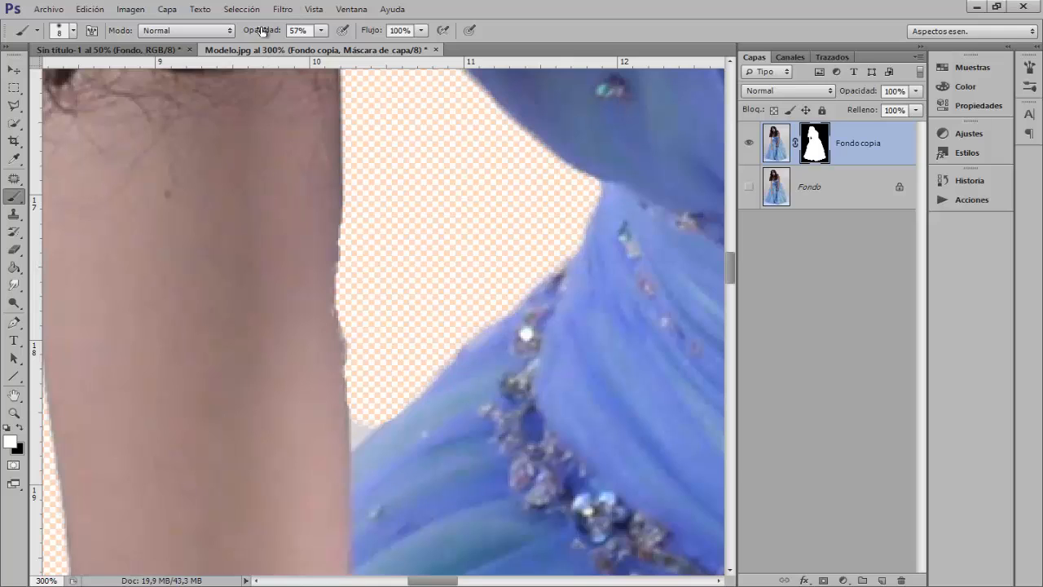
pyautogui.moveTo(262, 30); pyautogui.dragTo(477, 28)
pyautogui.rightClick(337, 247)
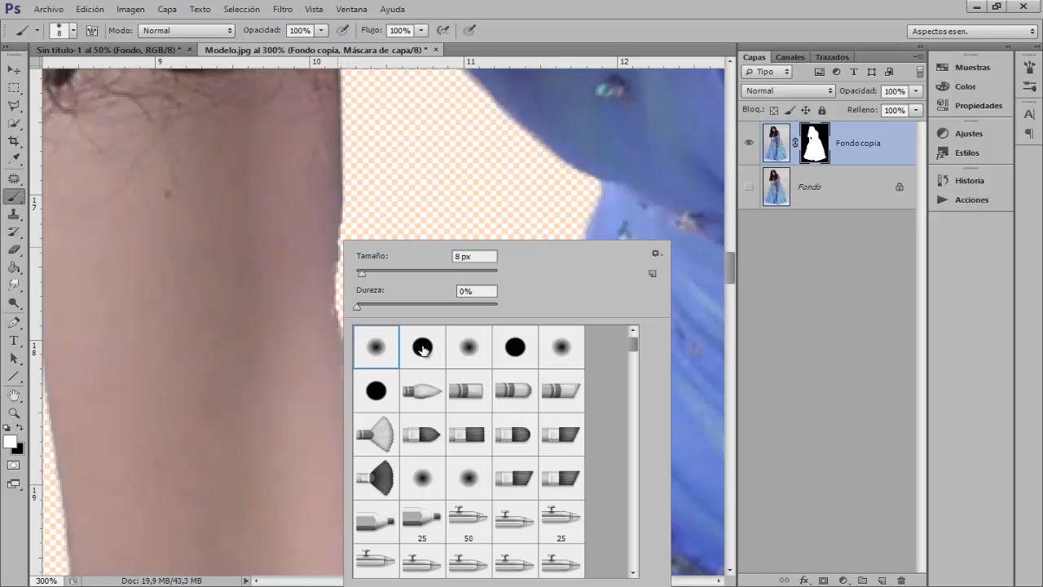
pyautogui.click(422, 348)
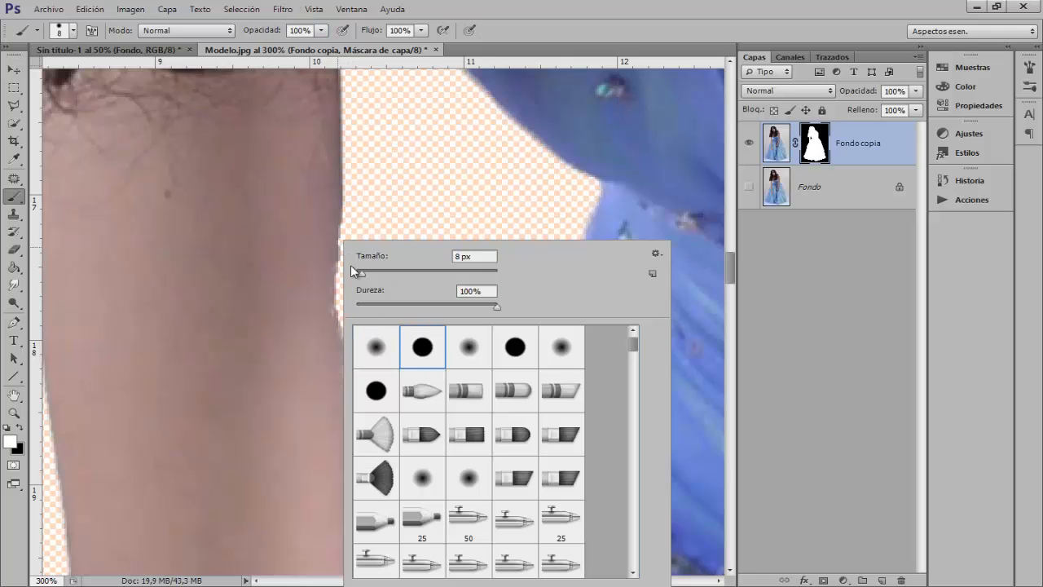
pyautogui.keyDown('alt'); pyautogui.rightClick(307, 244); pyautogui.keyUp('alt')
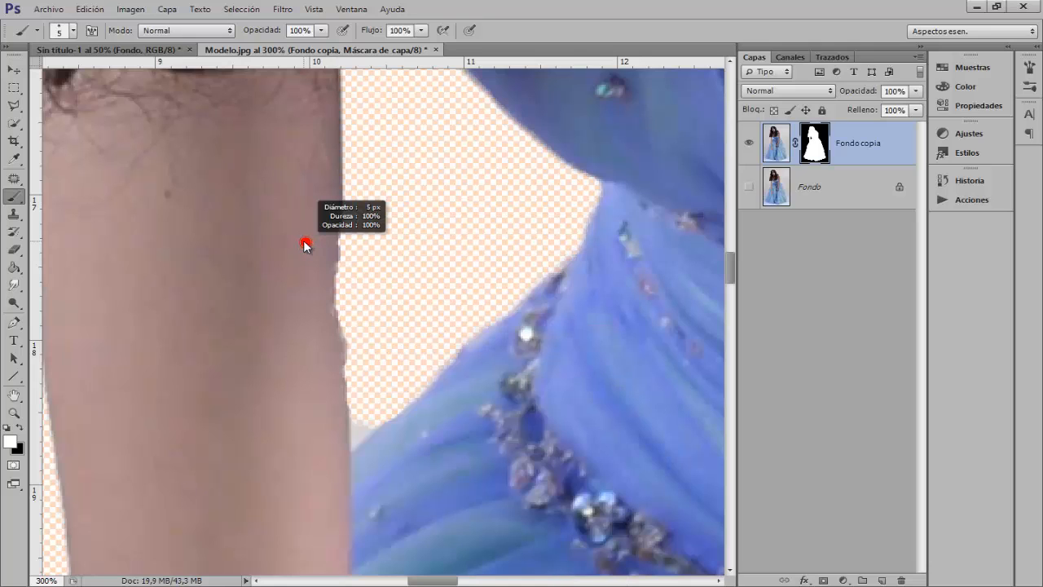
# - Paint white on the mask along the arm's inner edge beside the bodice to restore a straight contour
pyautogui.moveTo(334, 235); pyautogui.dragTo(331, 313)
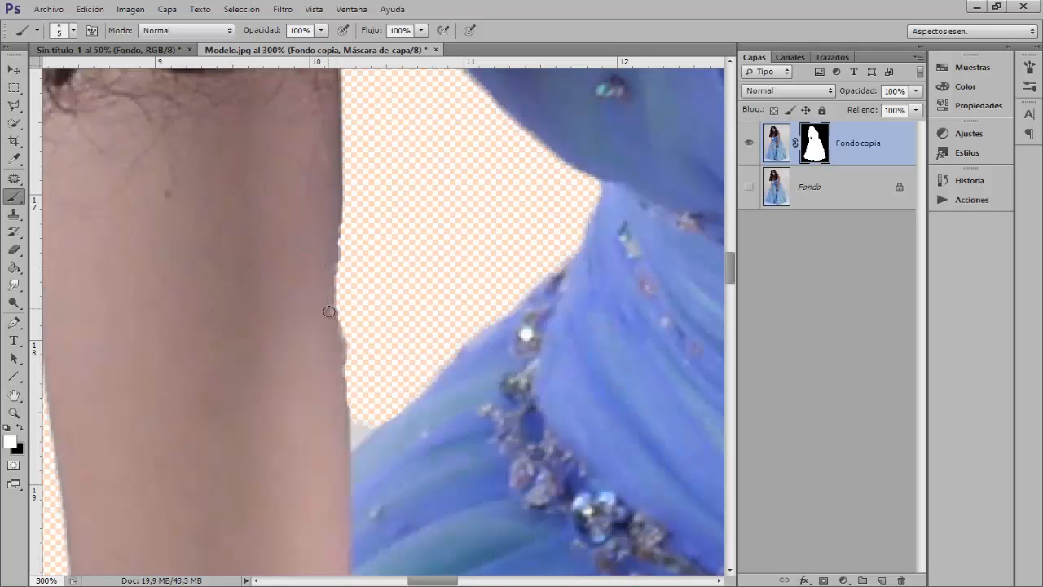
pyautogui.click(343, 412)
pyautogui.keyDown('shift'); pyautogui.click(341, 224); pyautogui.keyUp('shift')
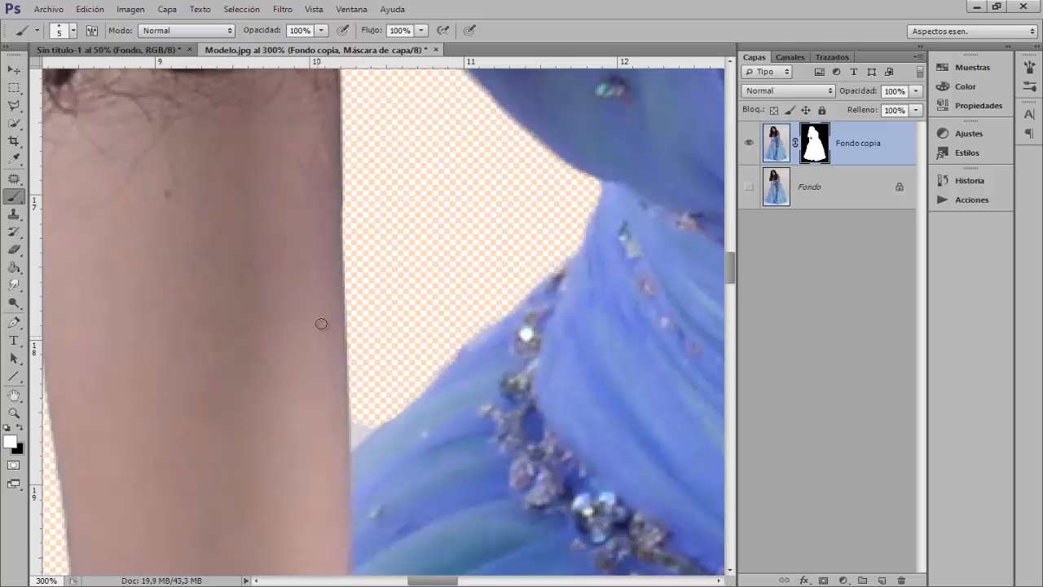
# - Paint black on the mask with a 4 px brush to clear background remnants where the arm meets the skirt and below the hair
pyautogui.scroll(-2, 340, 383)
pyautogui.scroll(-1, 375, 360)
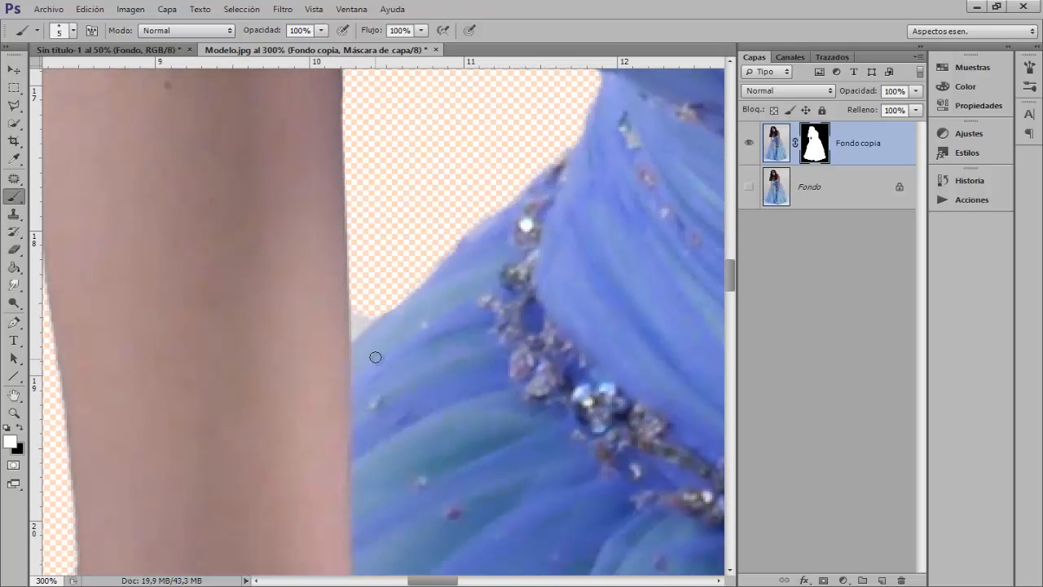
pyautogui.press('x')
pyautogui.press('[')
pyautogui.moveTo(356, 337)
pyautogui.mouseDown()
pyautogui.moveTo(379, 310)
pyautogui.moveTo(366, 326)
pyautogui.moveTo(364, 310)
pyautogui.mouseUp()
pyautogui.moveTo(424, 203); pyautogui.dragTo(366, 427)
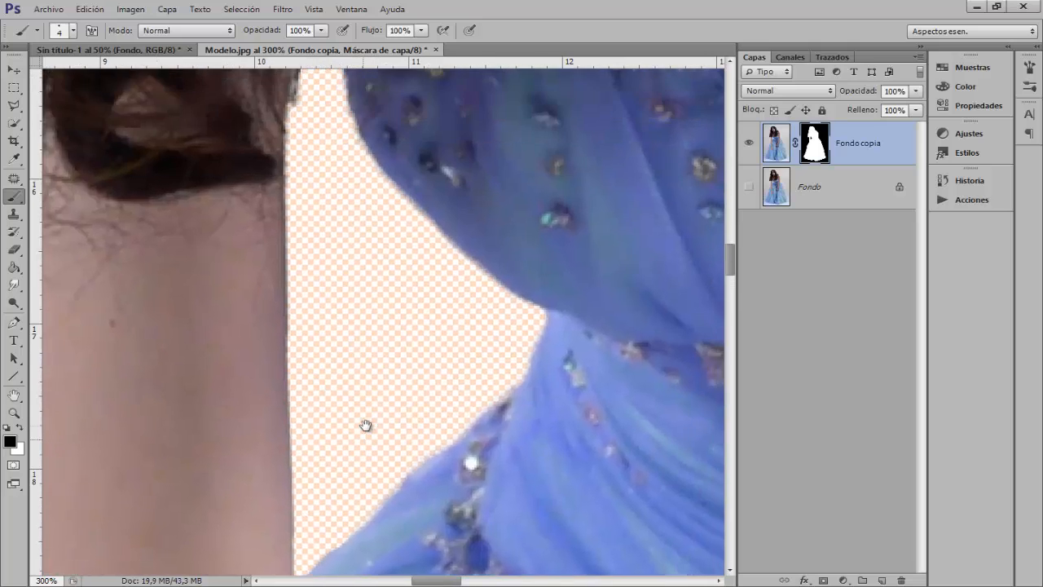
pyautogui.moveTo(339, 329); pyautogui.dragTo(349, 410)
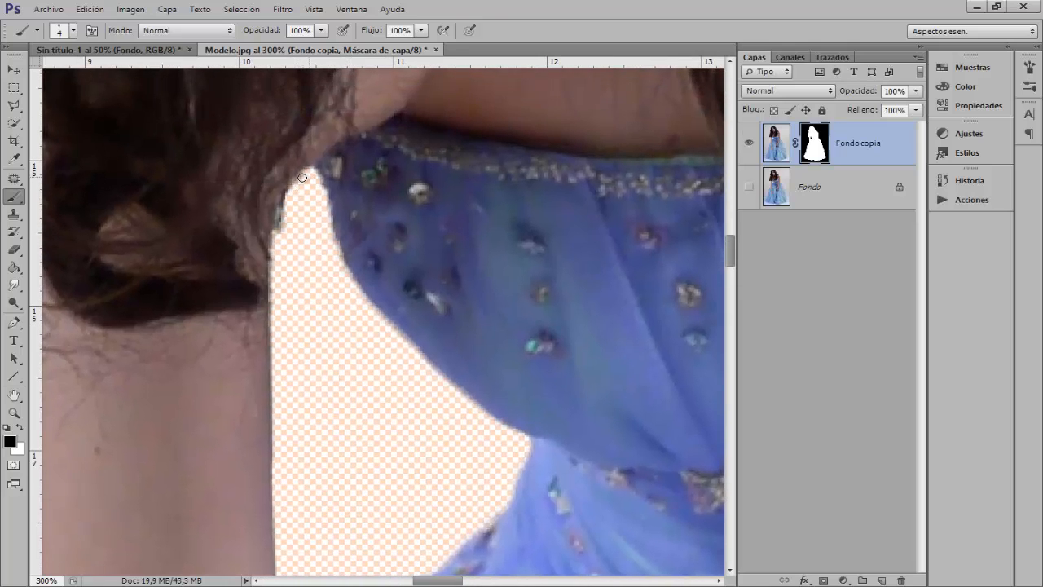
pyautogui.moveTo(302, 177)
pyautogui.mouseDown()
pyautogui.moveTo(276, 263)
pyautogui.moveTo(293, 200)
pyautogui.mouseUp()
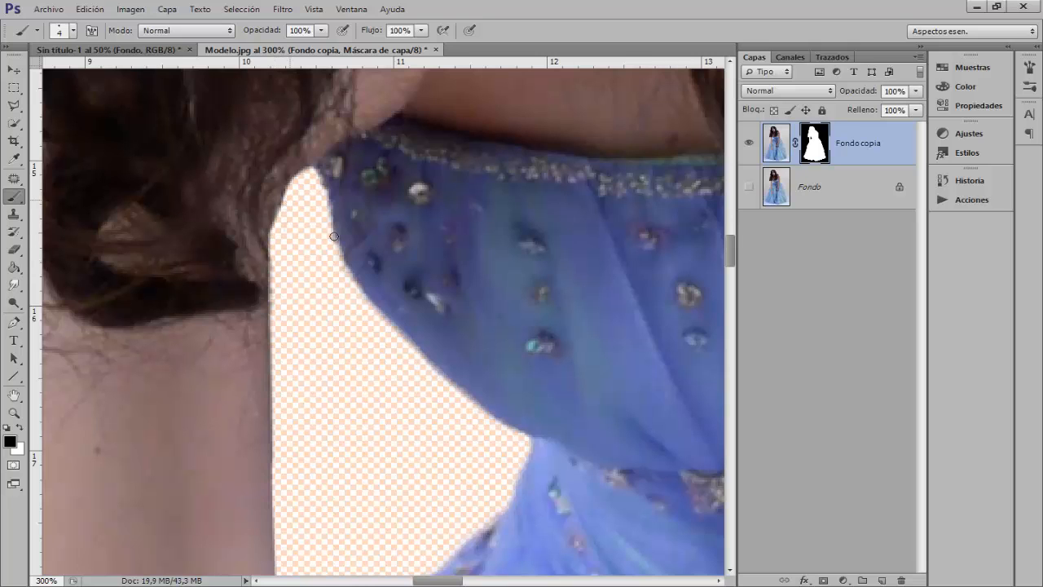
# - Paint white on the mask with a 9 px brush to fill the notch in the skirt's outer edge beside the sequins
pyautogui.moveTo(586, 302); pyautogui.dragTo(184, 286)
pyautogui.moveTo(717, 424); pyautogui.dragTo(526, 352)
pyautogui.moveTo(669, 491); pyautogui.dragTo(140, 106)
pyautogui.moveTo(688, 349); pyautogui.dragTo(433, 322)
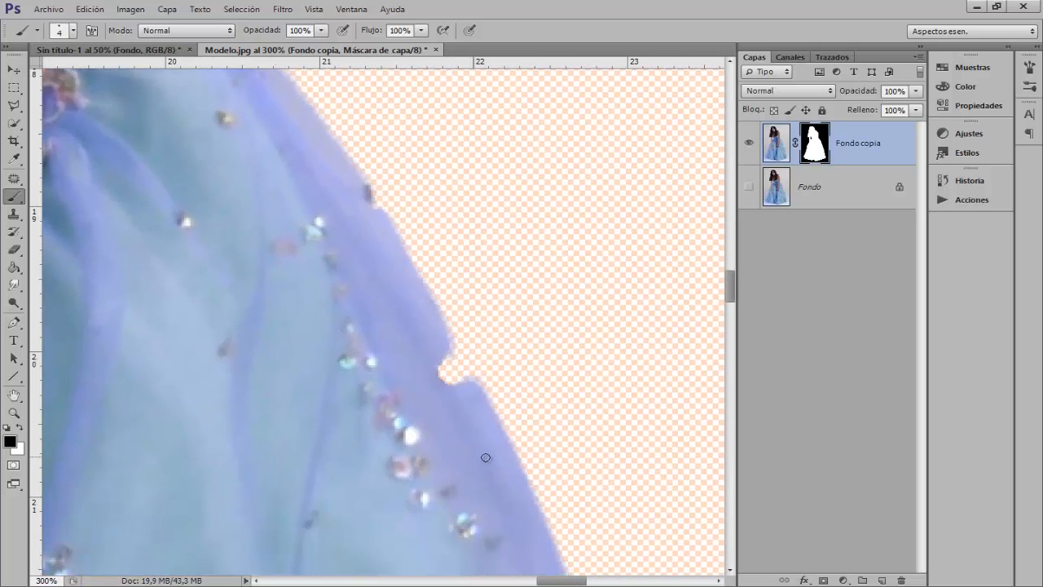
pyautogui.press('x')
pyautogui.moveTo(438, 383)
pyautogui.mouseDown()
pyautogui.moveTo(450, 385)
pyautogui.moveTo(442, 362)
pyautogui.moveTo(454, 367)
pyautogui.moveTo(440, 342)
pyautogui.moveTo(471, 394)
pyautogui.mouseUp()
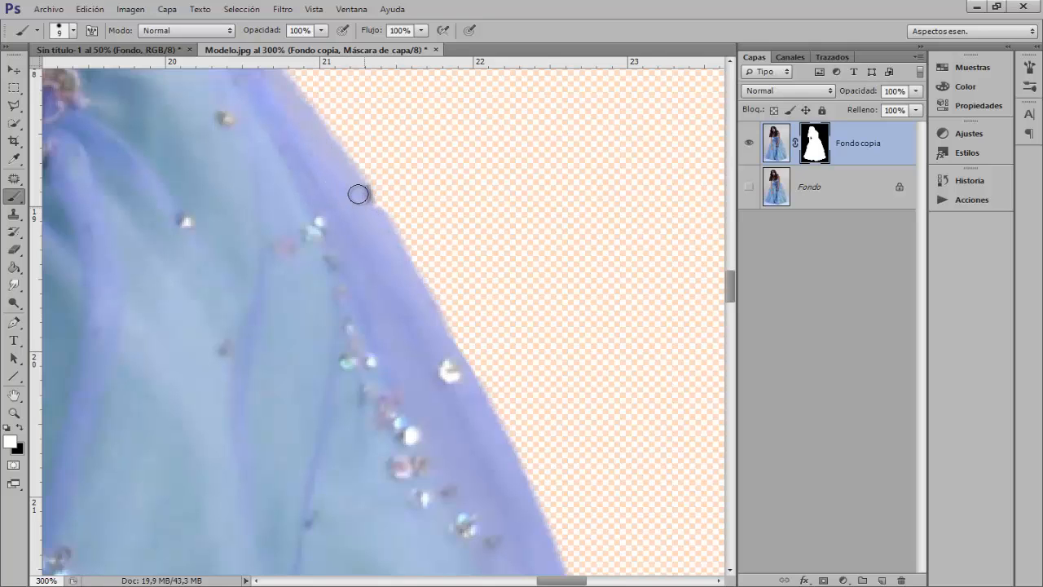
# - Rename the Fondo copia layer as Chica
pyautogui.scroll(-6, 381, 273)
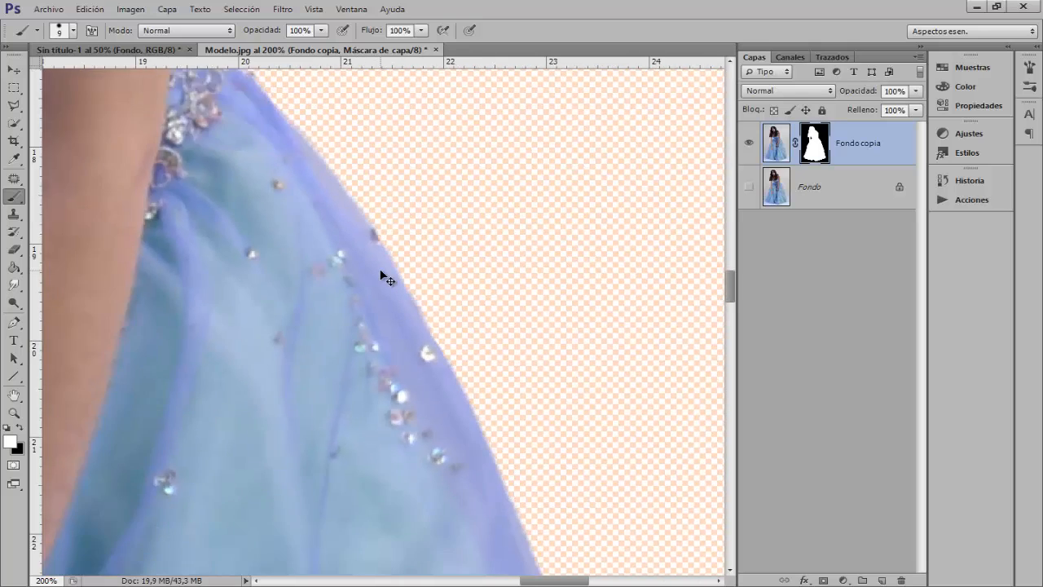
pyautogui.scroll(-2, 381, 273)
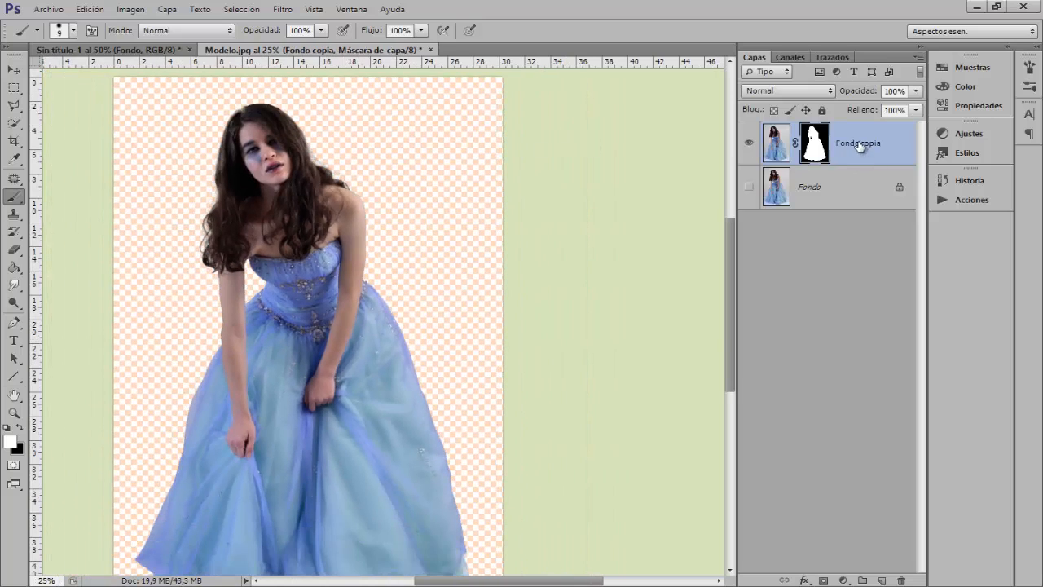
pyautogui.doubleClick(859, 144)
pyautogui.write('C')
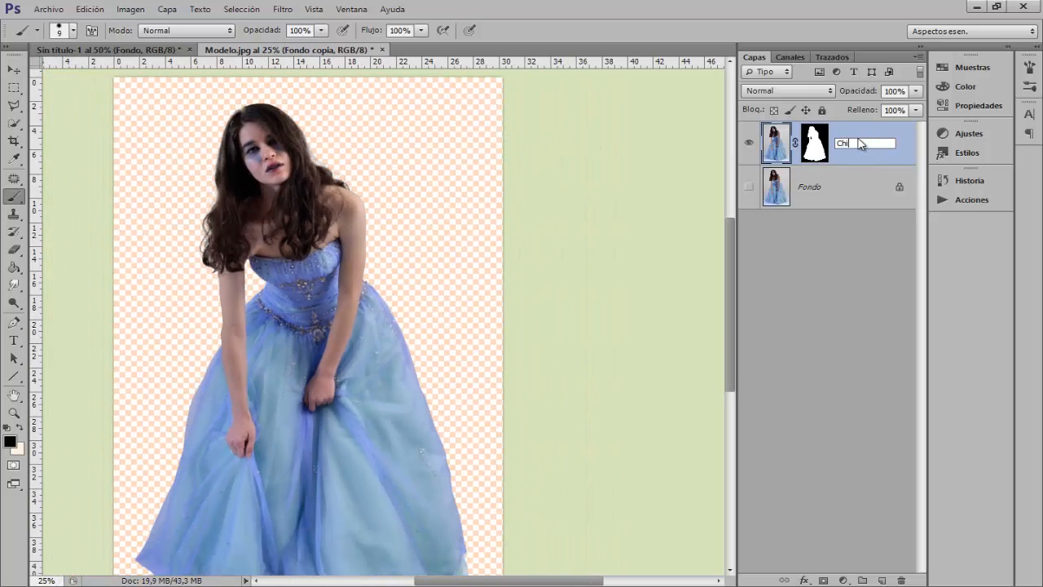
pyautogui.write('hica')
pyautogui.press('Return')
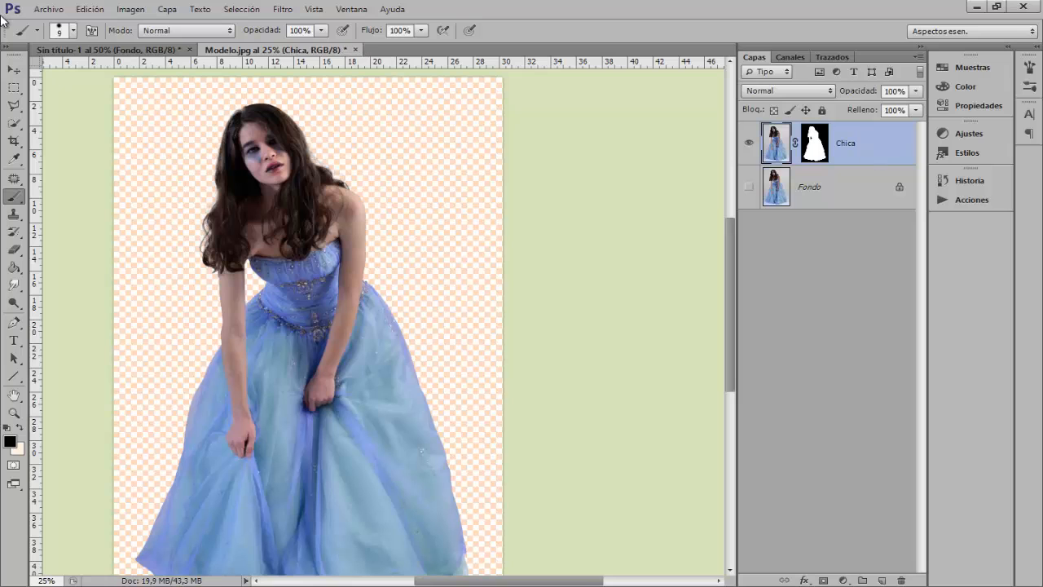
# - Move the Chica layer into the Sin título-1 document and scale it proportionally to 43% with Free Transform
pyautogui.click(14, 69)
pyautogui.moveTo(298, 290); pyautogui.dragTo(467, 330)
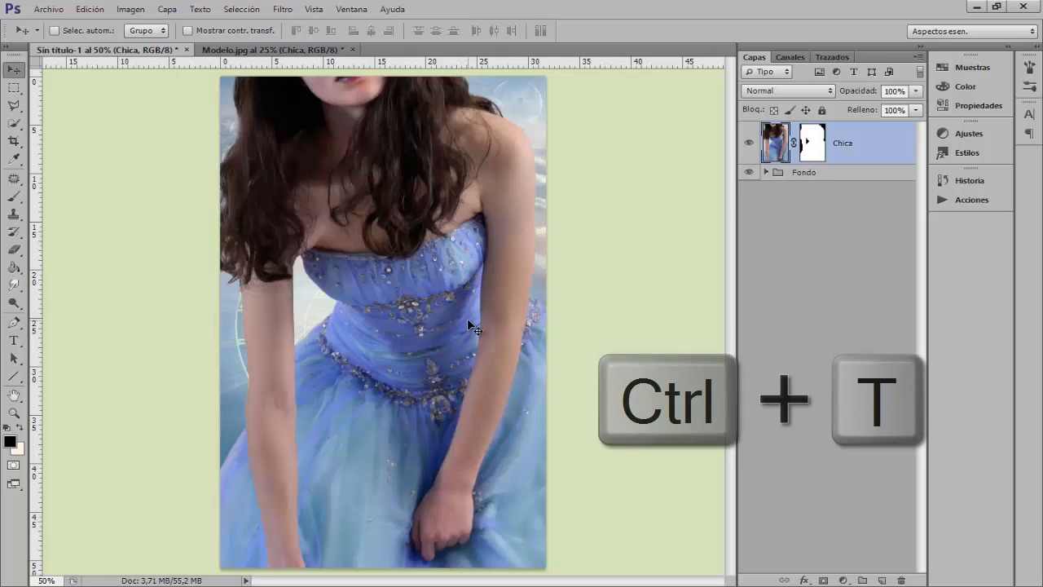
pyautogui.hotkey('ctrl', 't')
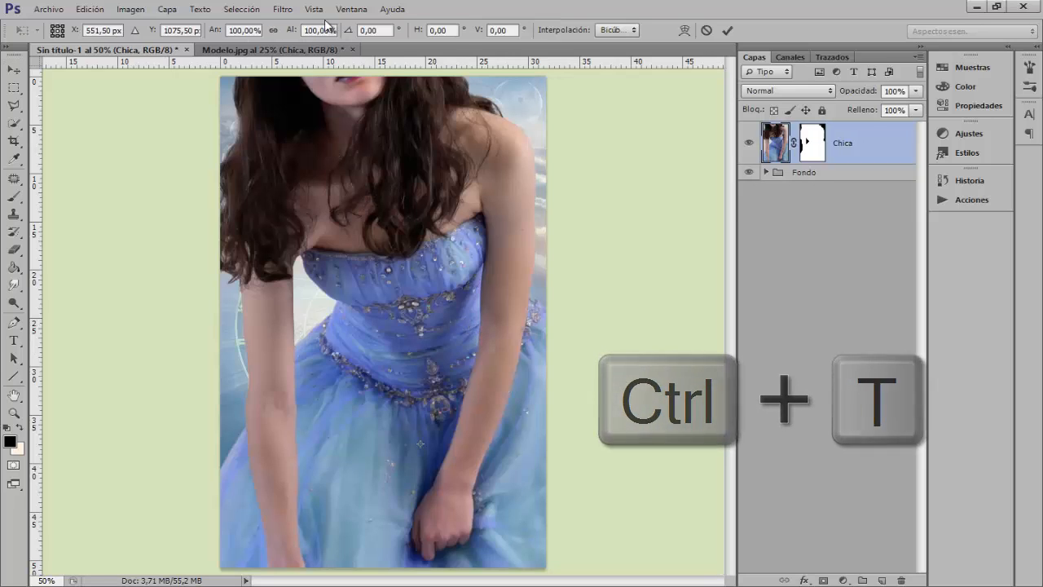
pyautogui.click(274, 31)
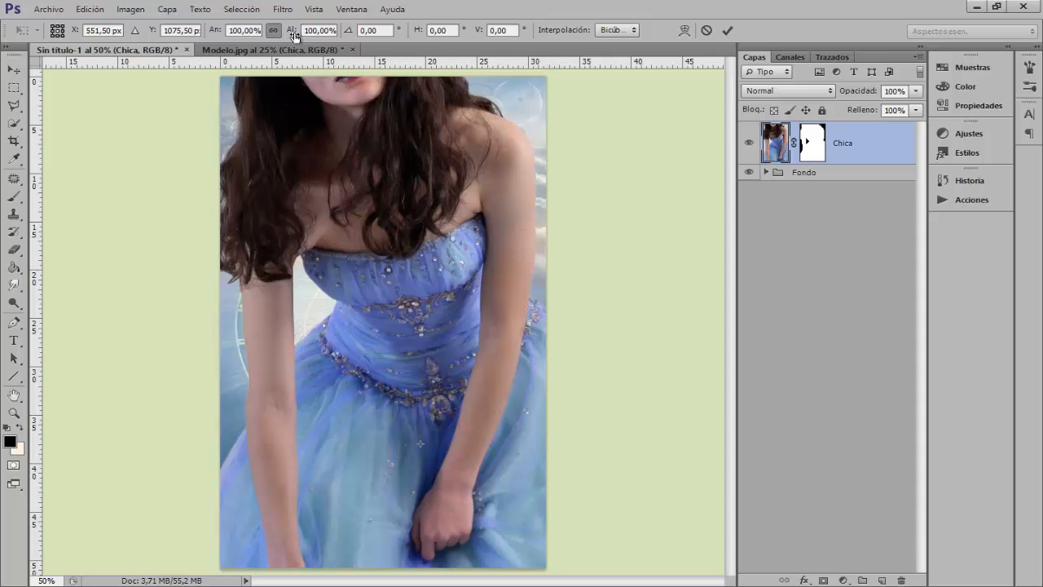
pyautogui.moveTo(292, 32); pyautogui.dragTo(252, 32)
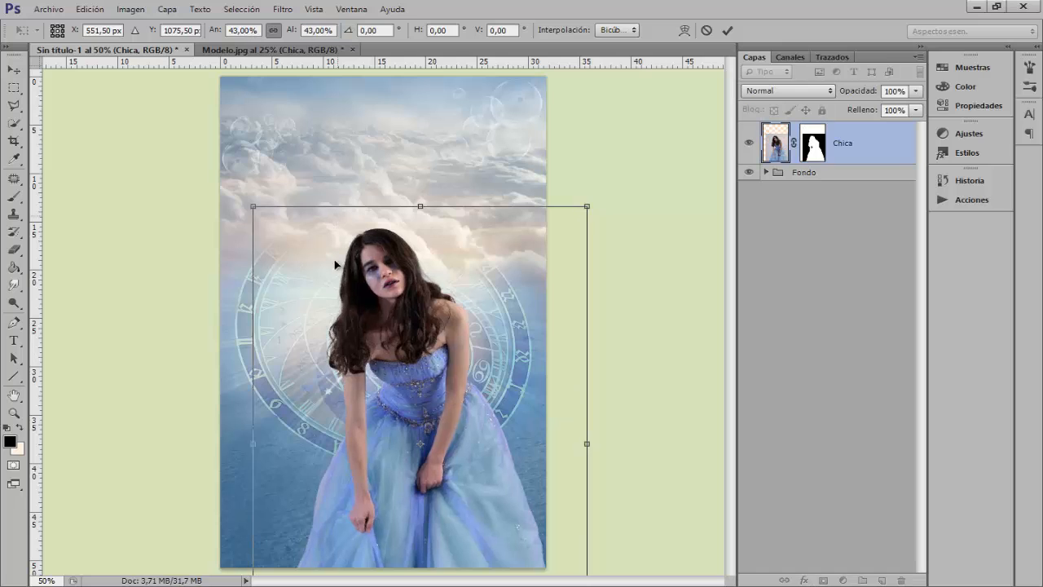
# - Center the model in front of the clock, enlarge her proportionally to 51% so the skirt reaches the lower canvas edge, and apply the transformation
pyautogui.moveTo(397, 279); pyautogui.dragTo(365, 255)
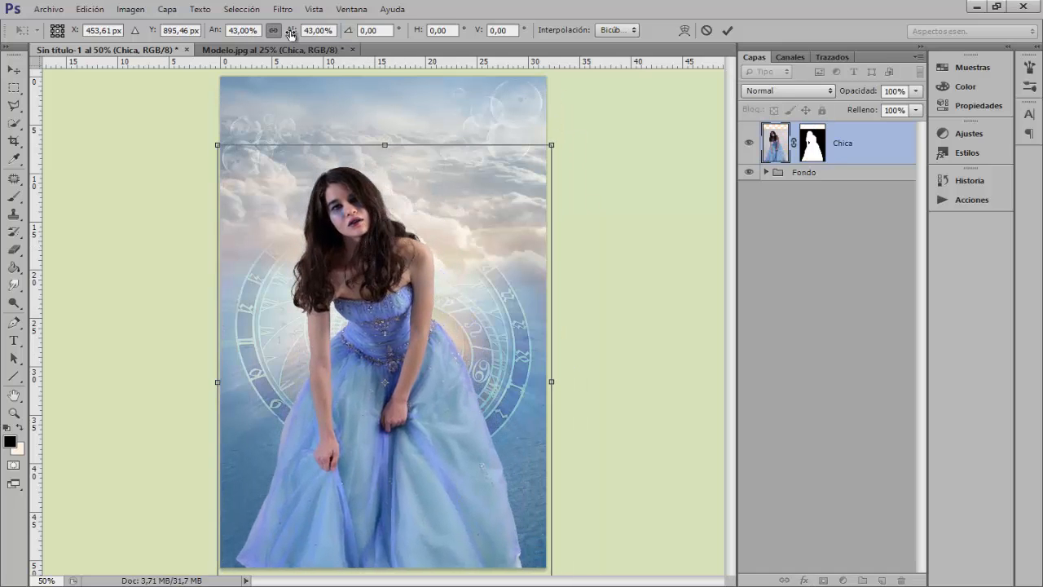
pyautogui.moveTo(291, 32); pyautogui.dragTo(295, 33)
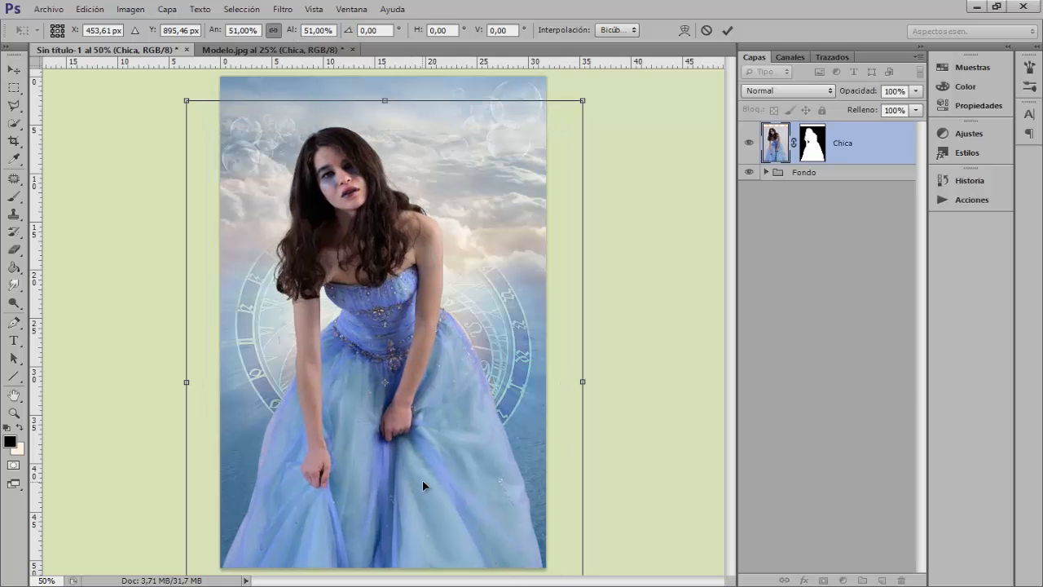
pyautogui.moveTo(422, 485); pyautogui.dragTo(421, 485)
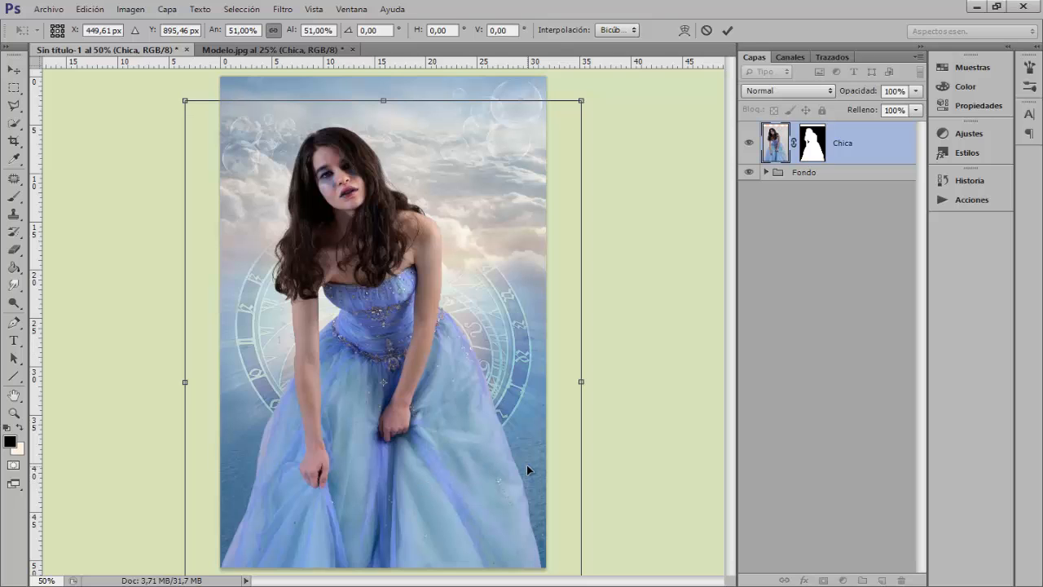
pyautogui.press('Return')
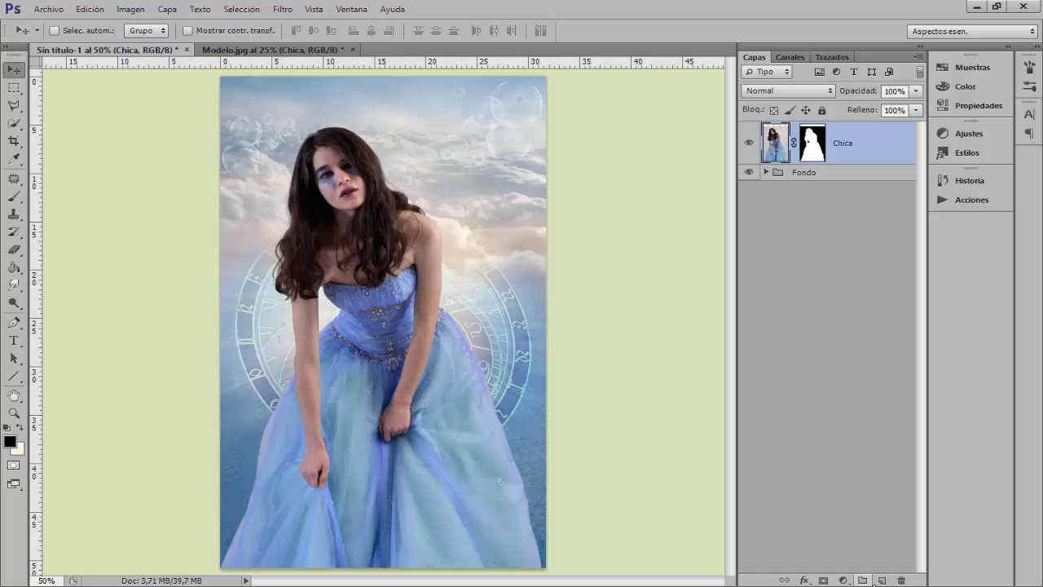
# - Add a new empty layer above the Chica layer
pyautogui.click(882, 580)
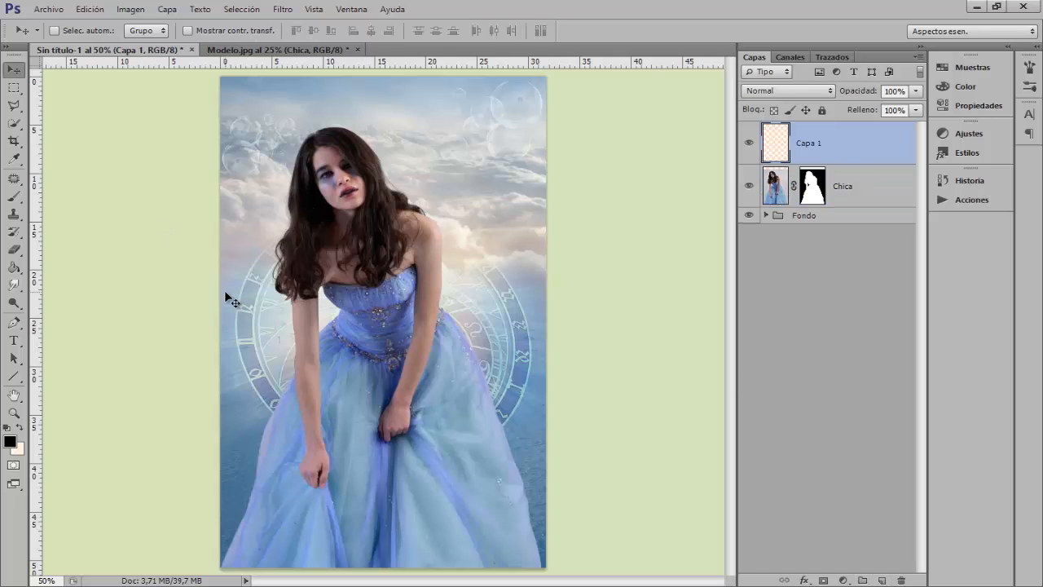
# - Activate the Mixer Brush tool and review its list of wetness and mix presets
pyautogui.rightClick(11, 195)
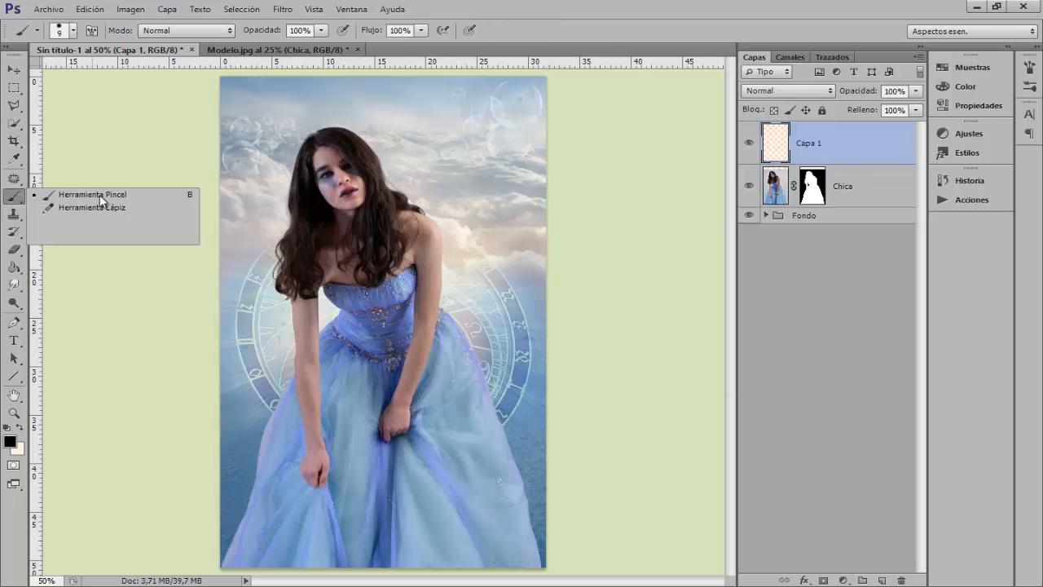
pyautogui.click(115, 231)
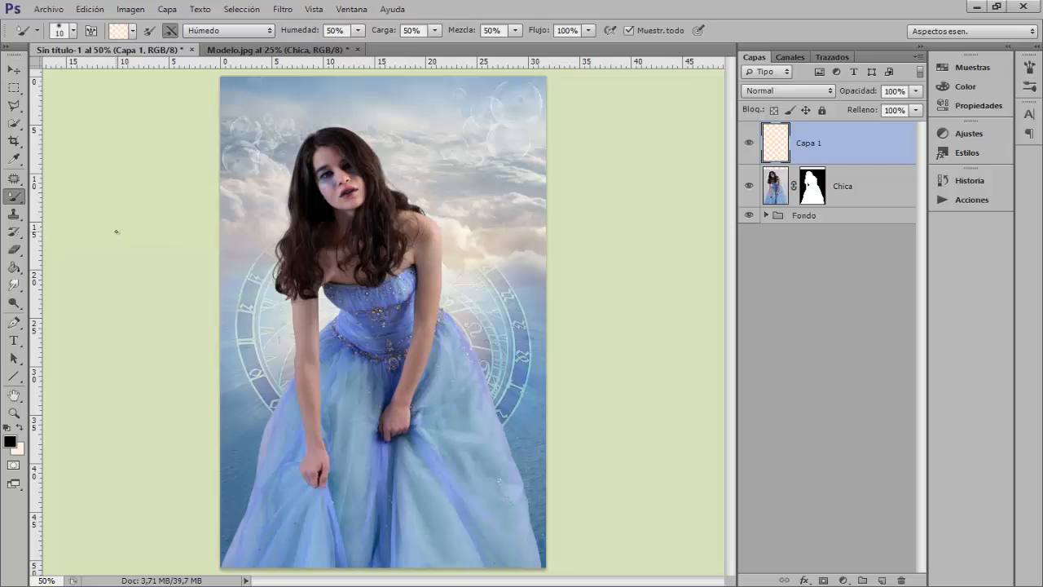
pyautogui.click(254, 33)
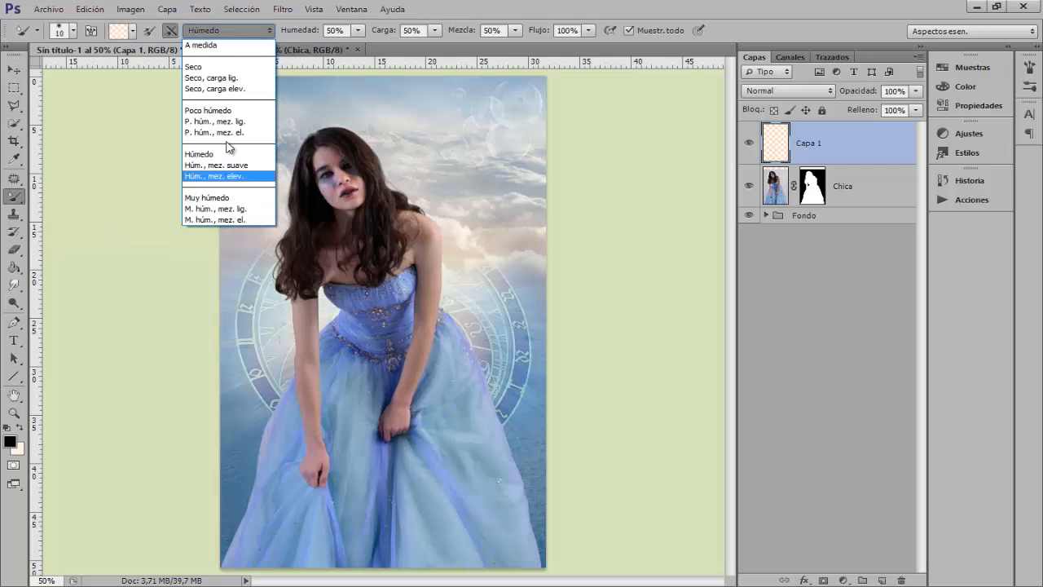
pyautogui.click(272, 33)
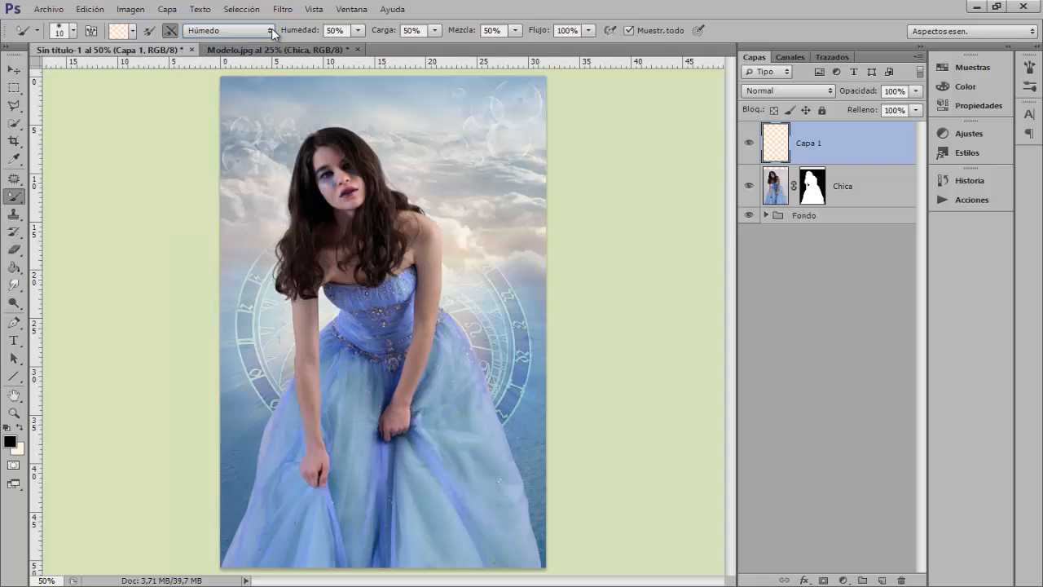
# - Examine the model's face, hair, arms and dress up close, ending with the whole composition in view
pyautogui.hotkey('ctrl', '+')
pyautogui.hotkey('ctrl', '+')
pyautogui.hotkey('ctrl', '+')
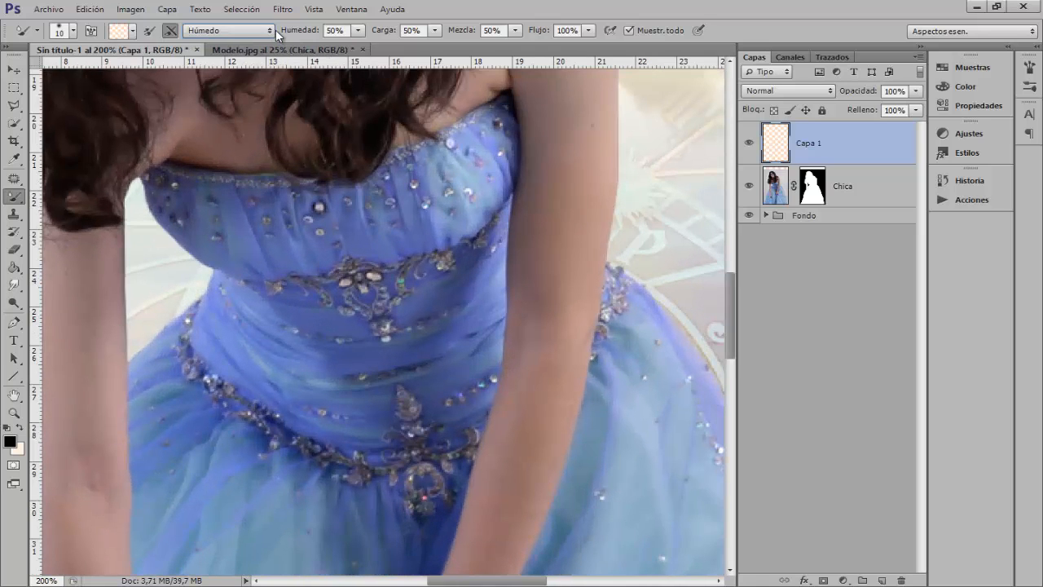
pyautogui.scroll(3, 224, 221)
pyautogui.press('v')
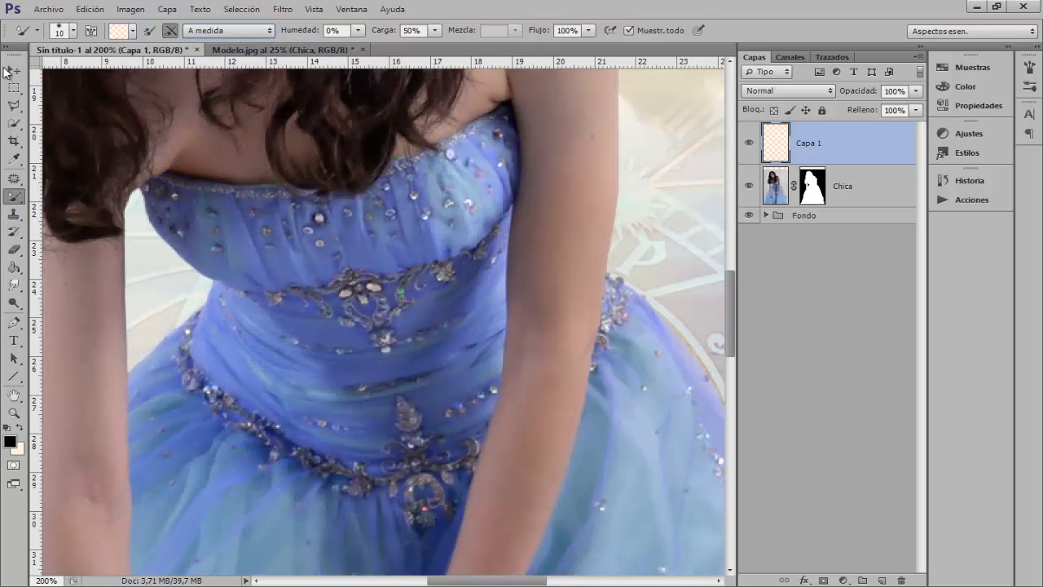
pyautogui.scroll(5, 234, 191)
pyautogui.scroll(10, 519, 241)
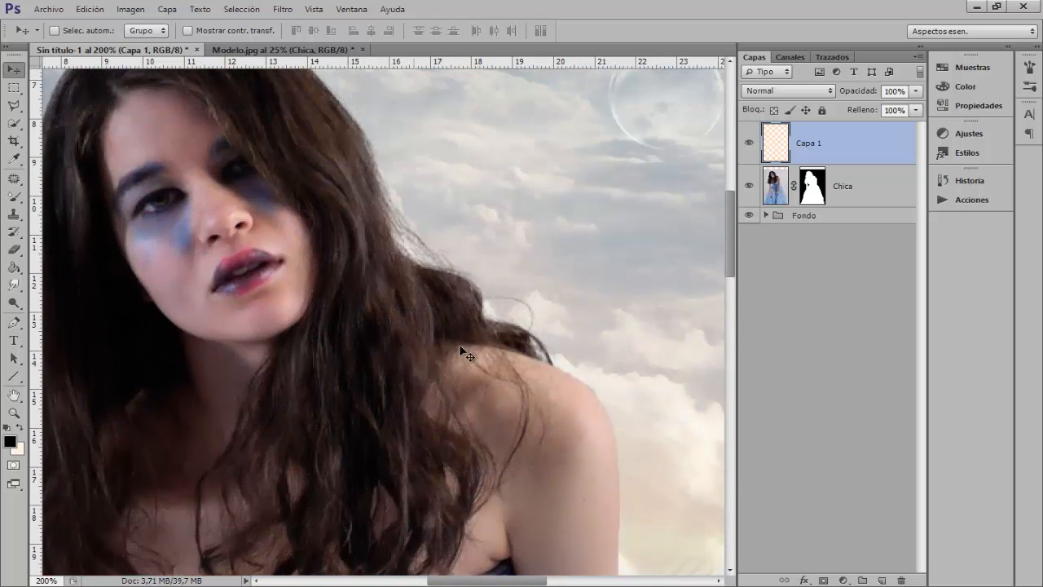
pyautogui.scroll(-5, 459, 343)
pyautogui.scroll(-6, 440, 269)
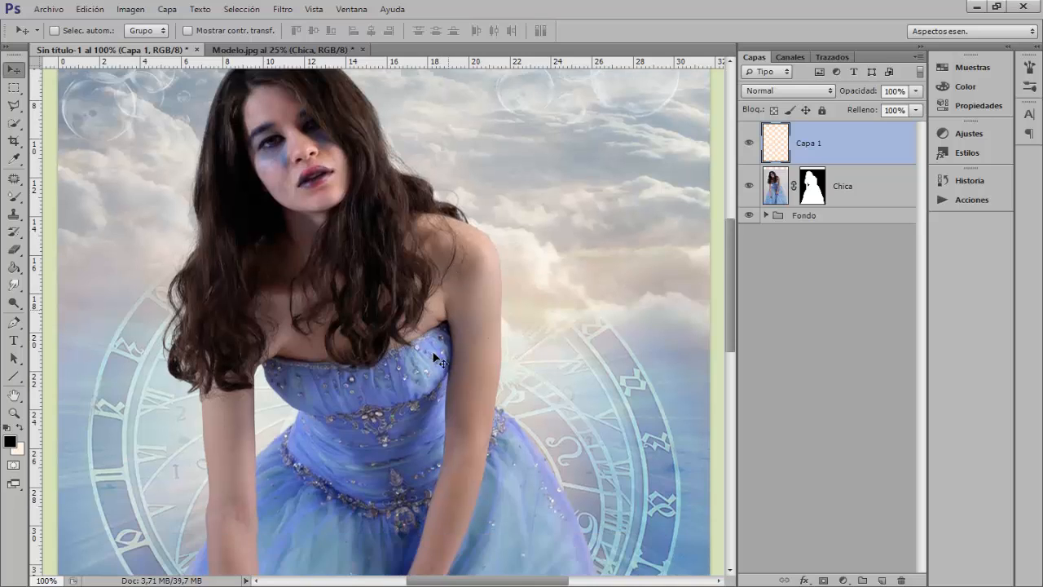
pyautogui.scroll(-4, 531, 396)
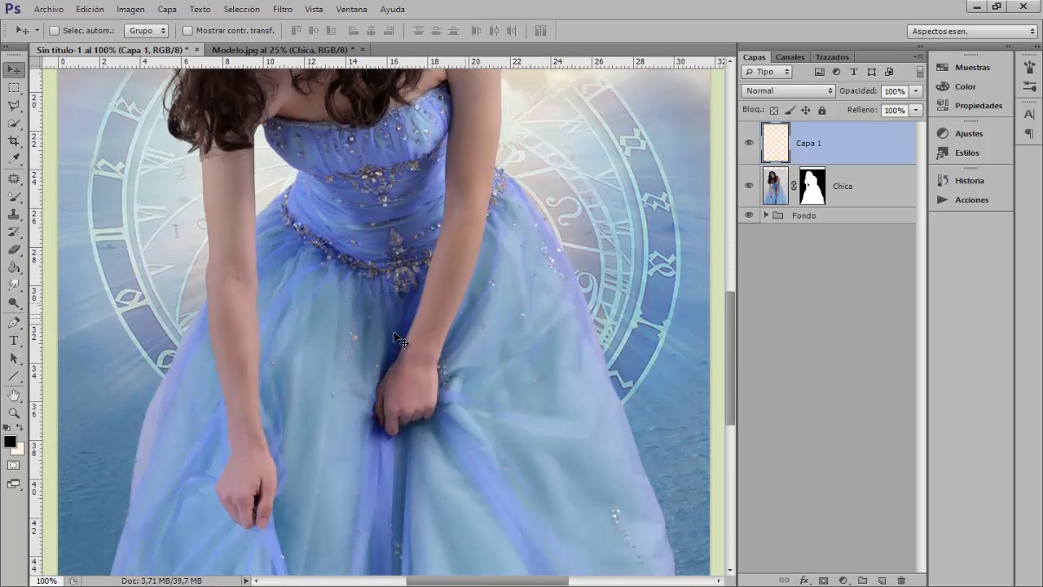
pyautogui.scroll(-1, 461, 411)
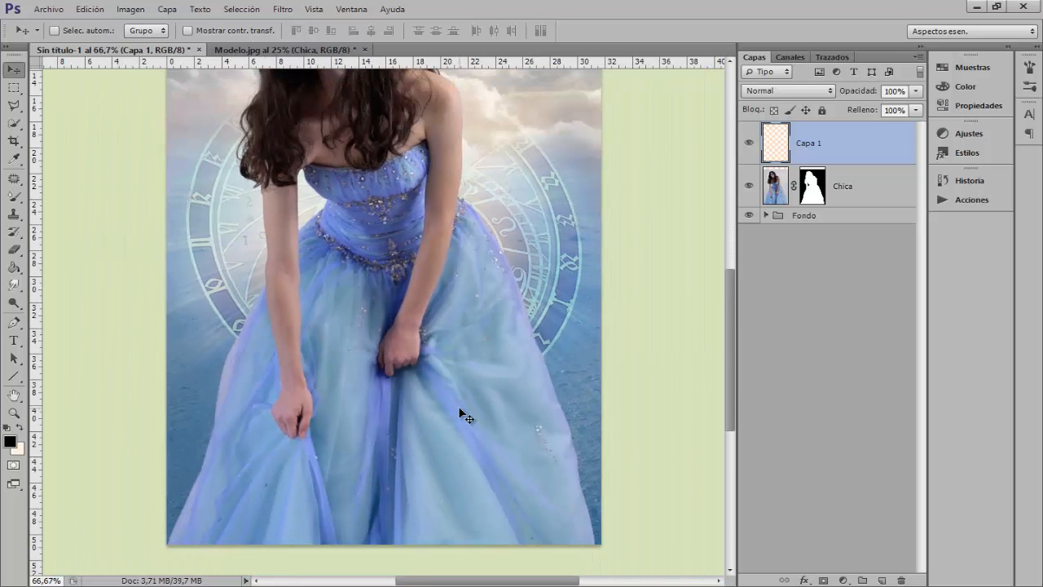
pyautogui.scroll(-1, 460, 414)
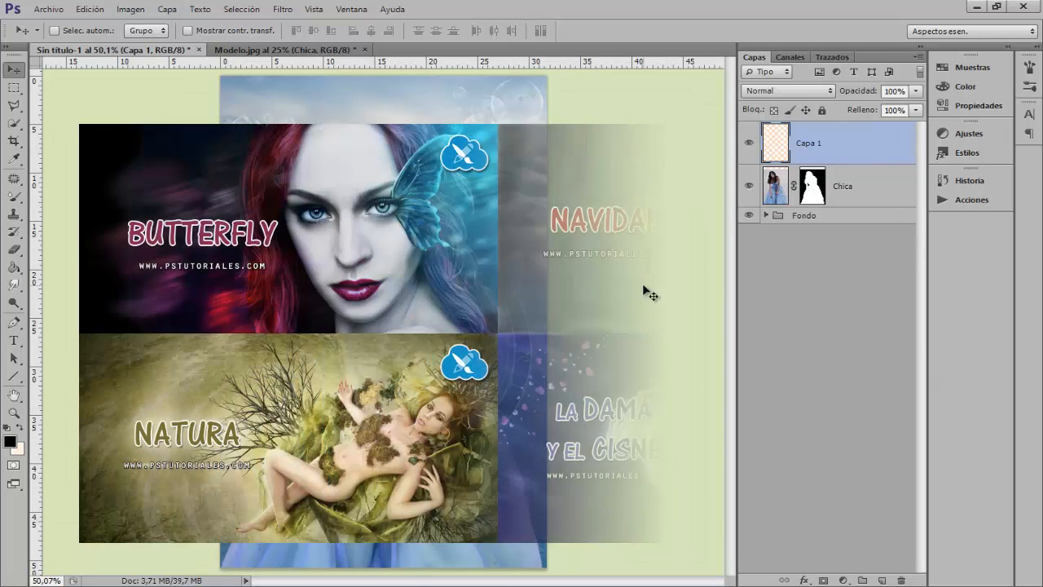
# - Add a Levels adjustment clipped to the Chica layer with midtones at 1,19, and compare the model with and without it
pyautogui.click(842, 187)
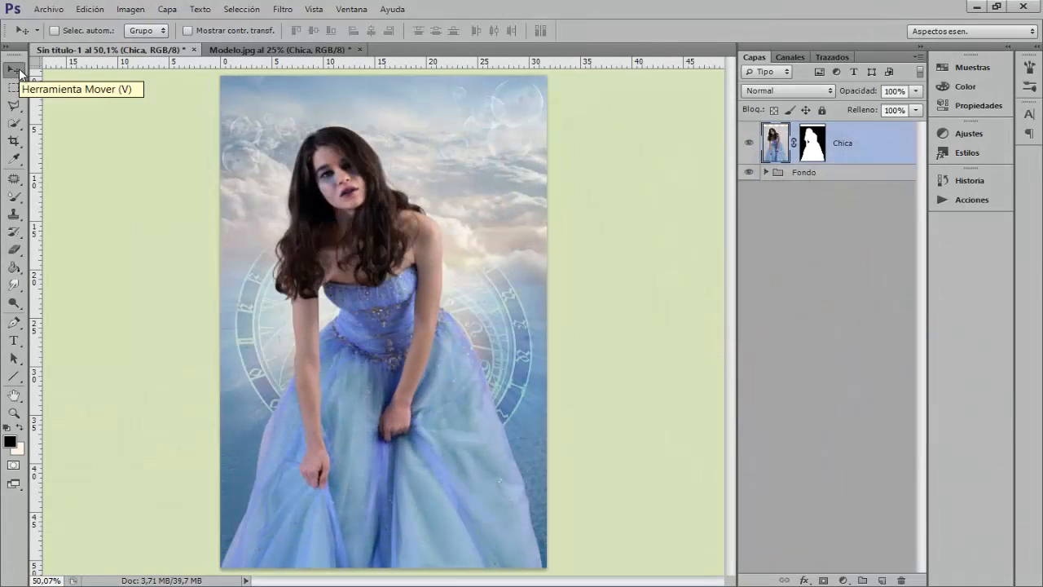
pyautogui.moveTo(14, 196); pyautogui.dragTo(102, 201)
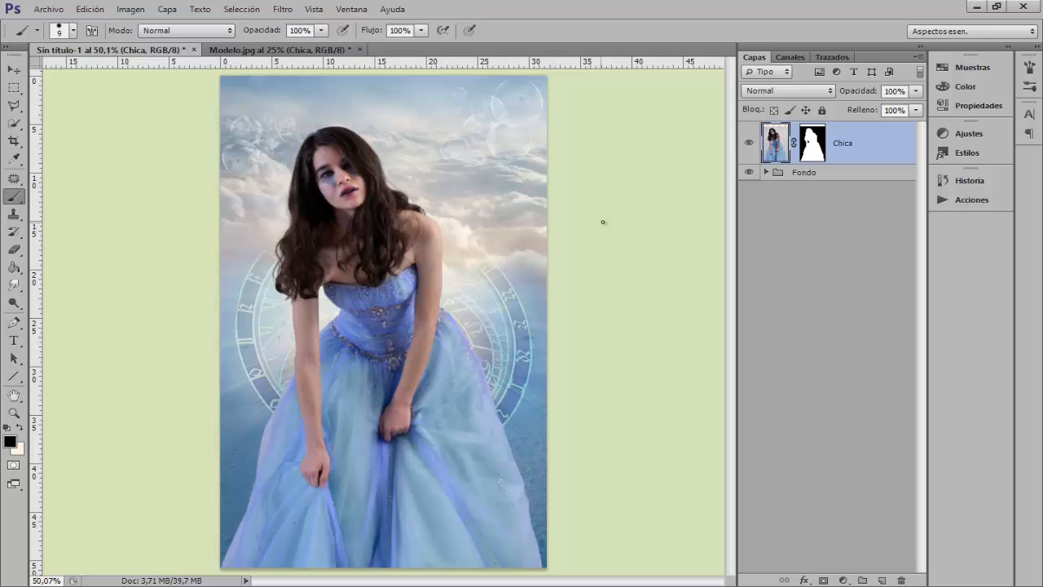
pyautogui.click(843, 580)
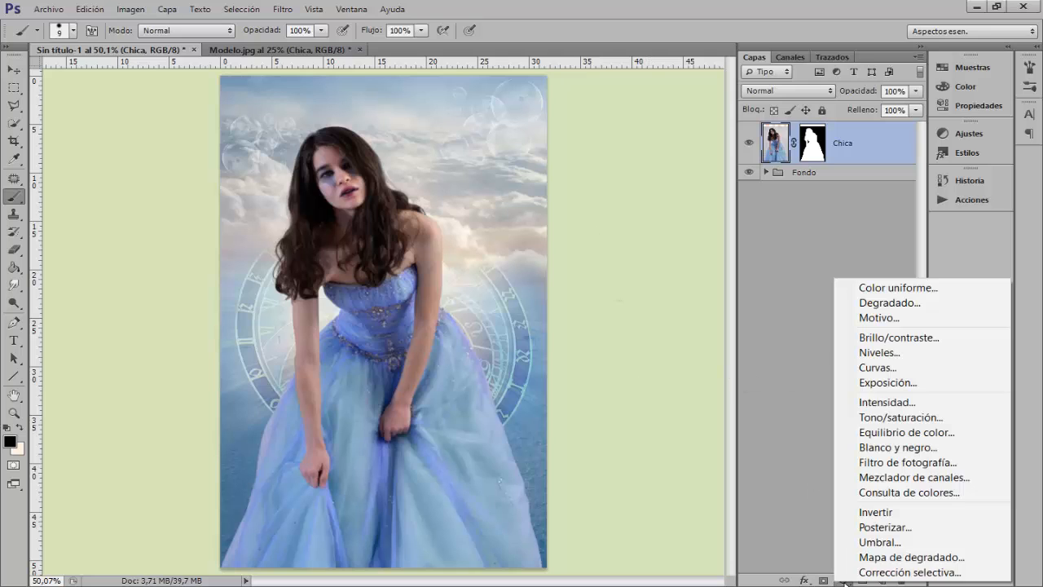
pyautogui.click(878, 352)
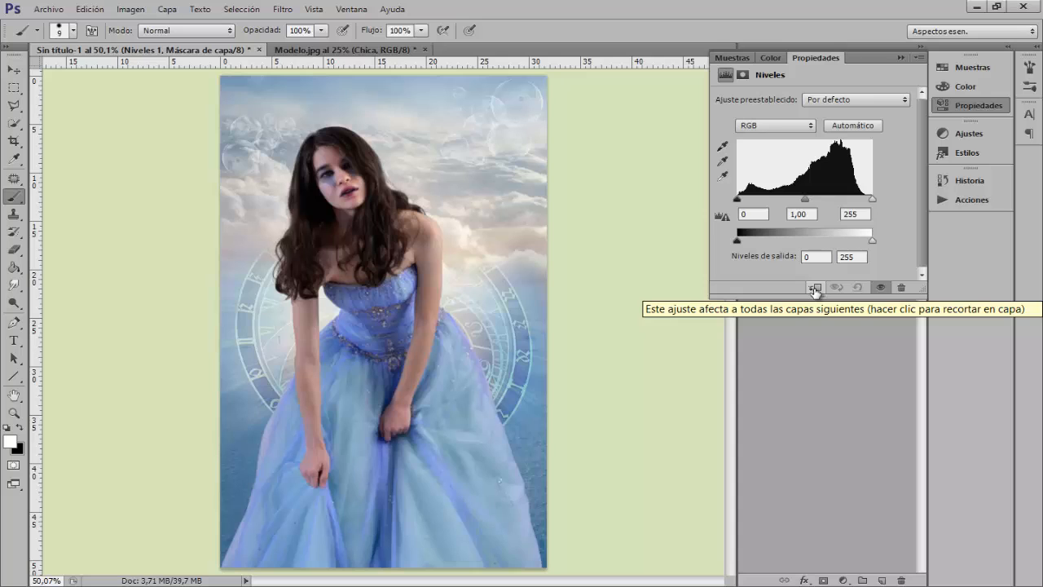
pyautogui.click(815, 289)
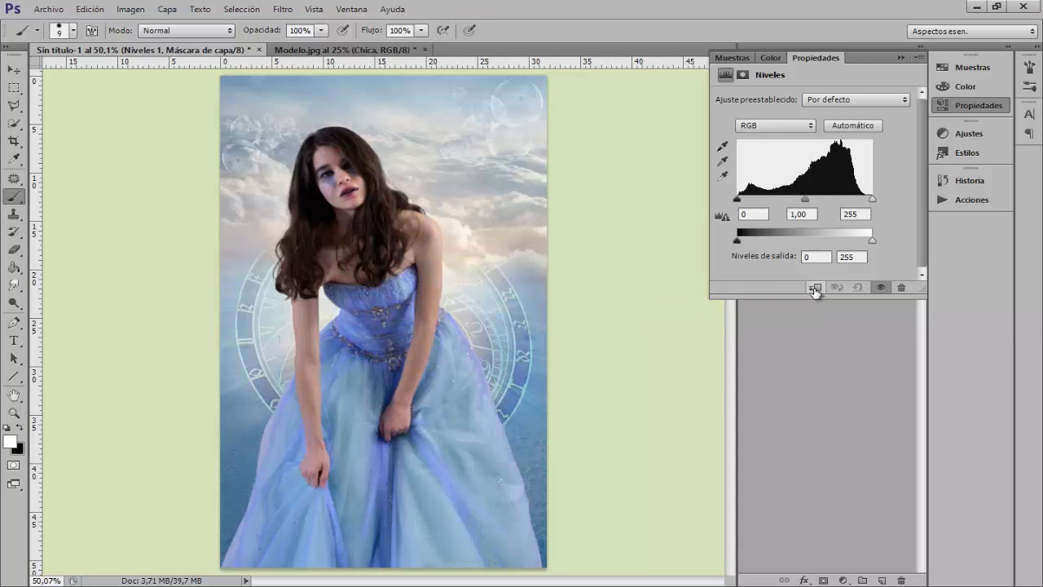
pyautogui.moveTo(805, 199); pyautogui.dragTo(797, 200)
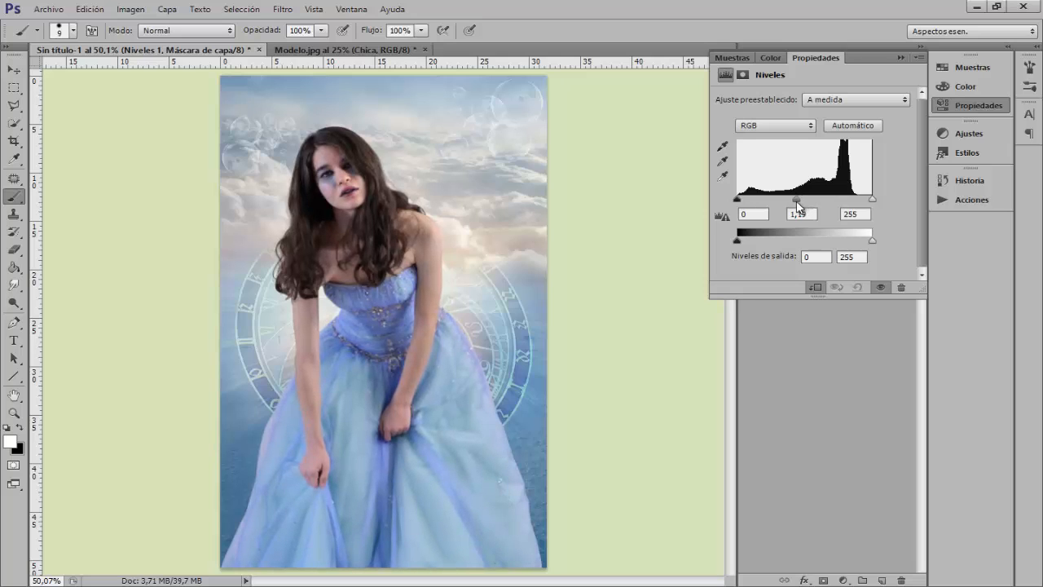
pyautogui.click(966, 106)
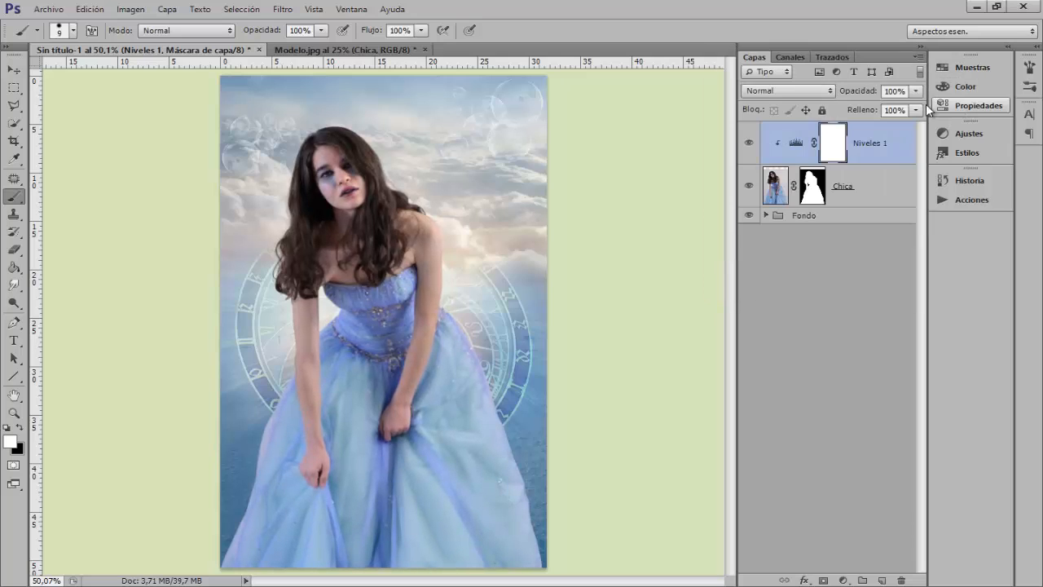
pyautogui.click(749, 143)
pyautogui.click(749, 143)
# - Activate the Chica layer's mask and prepare an 18 px hard brush with black for painting along the skirt's left edge
pyautogui.click(815, 194)
pyautogui.hotkey('ctrl', '1')
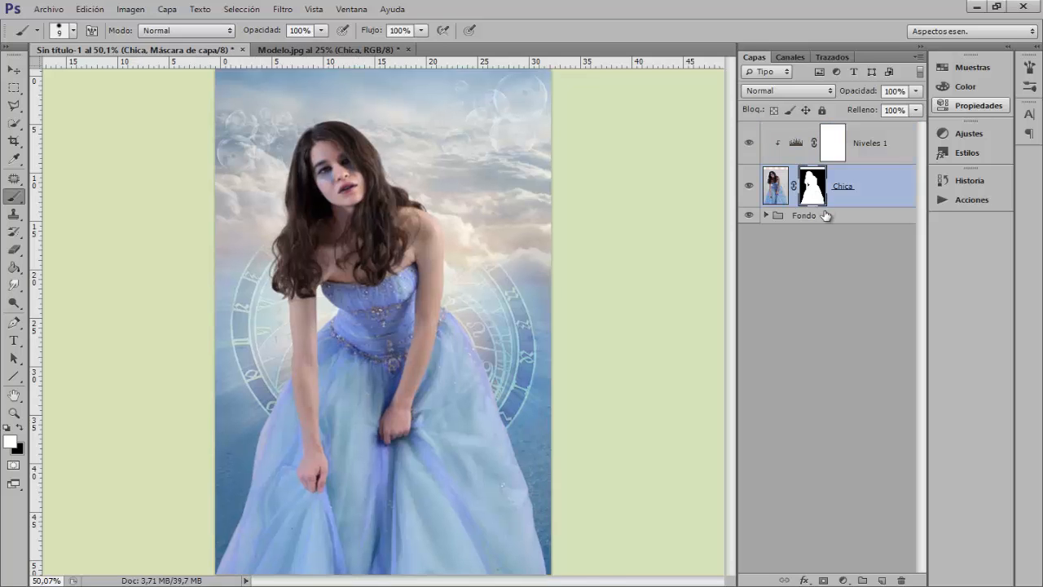
pyautogui.moveTo(363, 424); pyautogui.dragTo(491, 187)
pyautogui.hotkey('ctrl', '+')
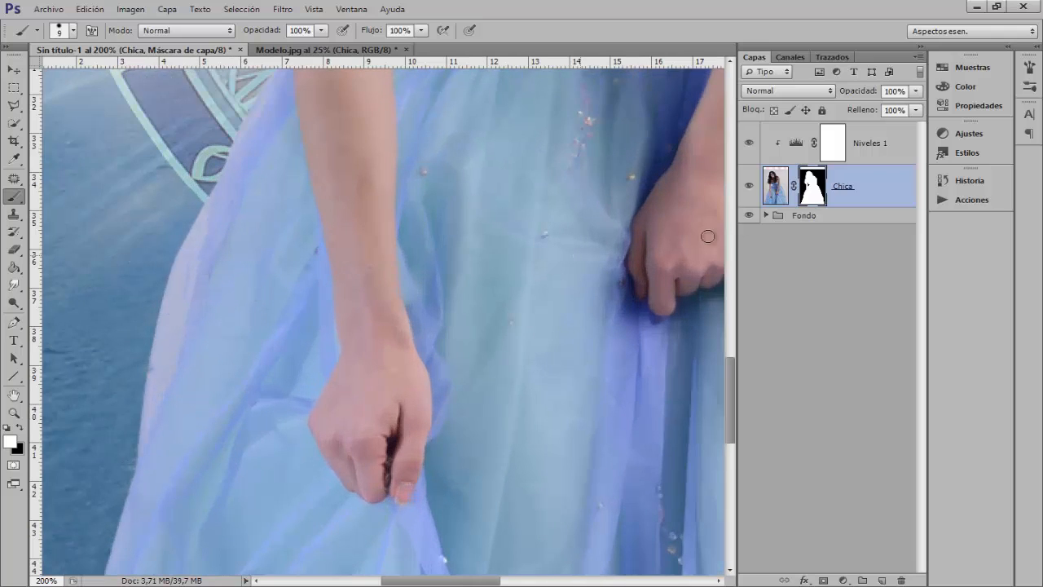
pyautogui.press('x')
pyautogui.moveTo(54, 262); pyautogui.dragTo(63, 261)
# - Try to trim the pale left edge of the skirt in the mask with the hard black brush
pyautogui.moveTo(191, 211); pyautogui.dragTo(127, 445)
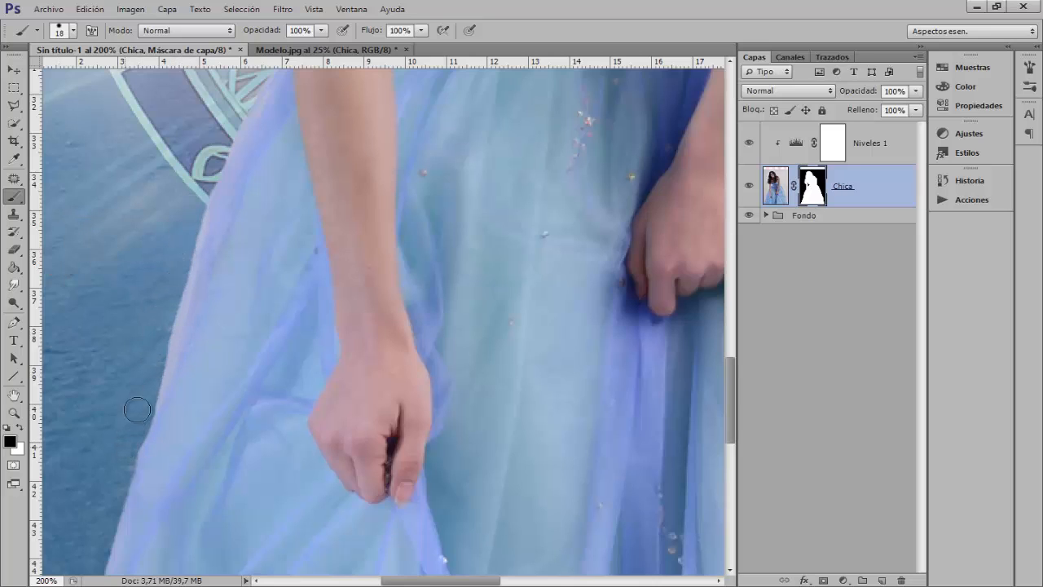
pyautogui.hotkey('ctrl', 'z')
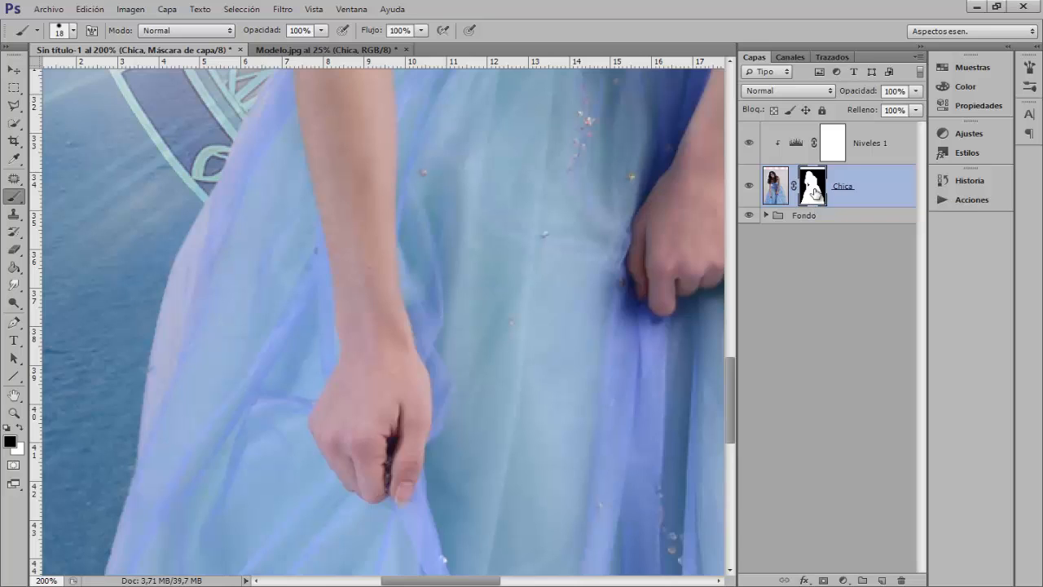
# - Choose a soft round 18 px brush with 0% hardness, load the Chica mask as a selection, and set the brush opacity to 20%
pyautogui.rightClick(307, 287)
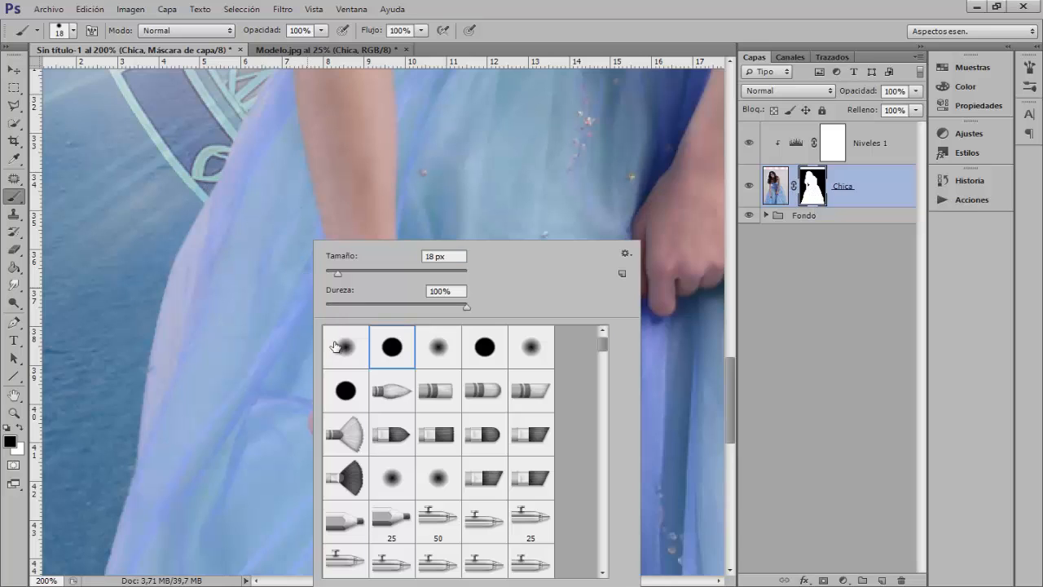
pyautogui.click(346, 349)
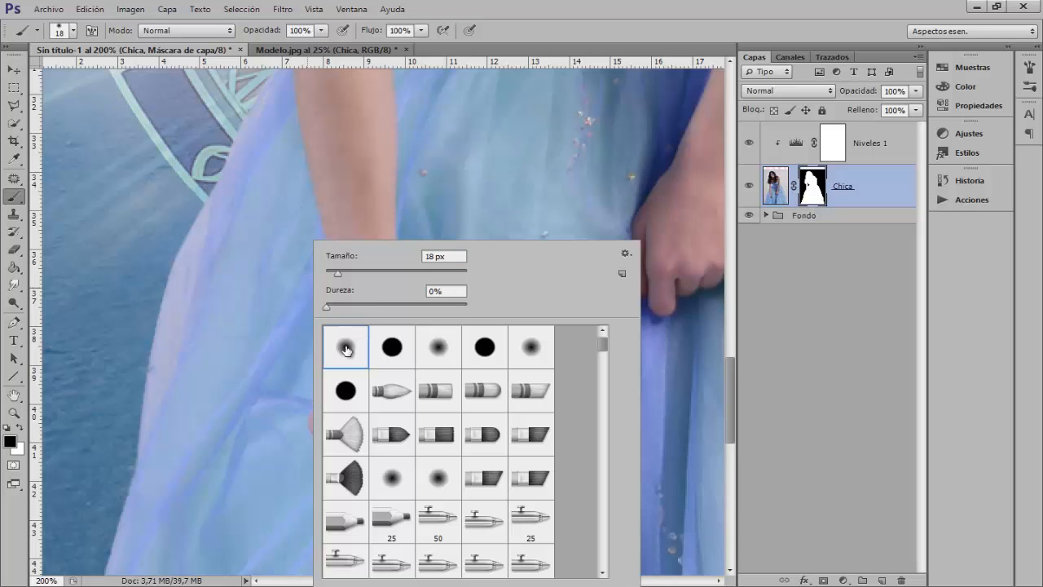
pyautogui.keyDown('alt'); pyautogui.rightClick(343, 207); pyautogui.keyUp('alt')
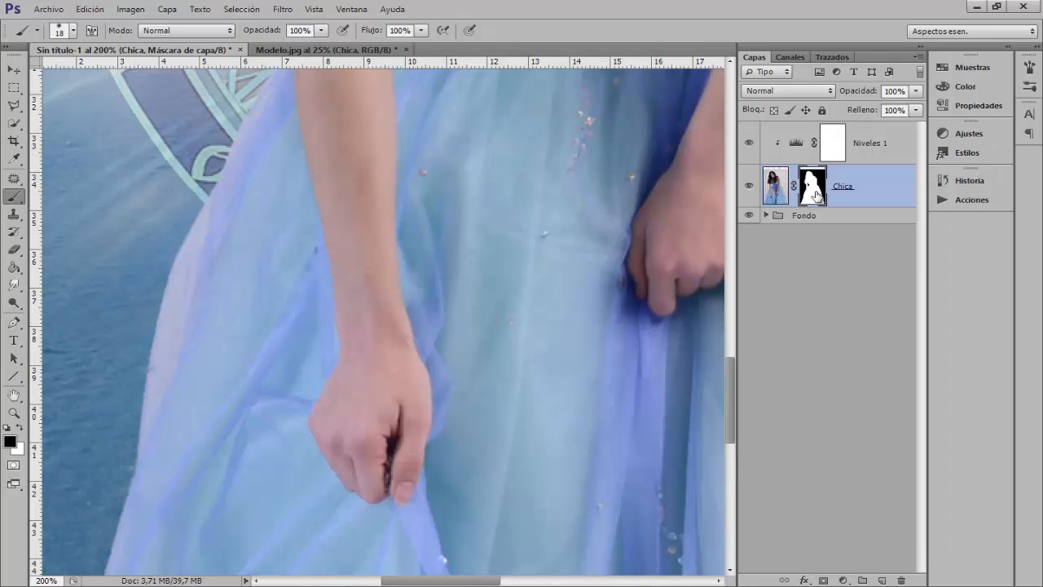
pyautogui.keyDown('ctrl'); pyautogui.click(815, 193); pyautogui.keyUp('ctrl')
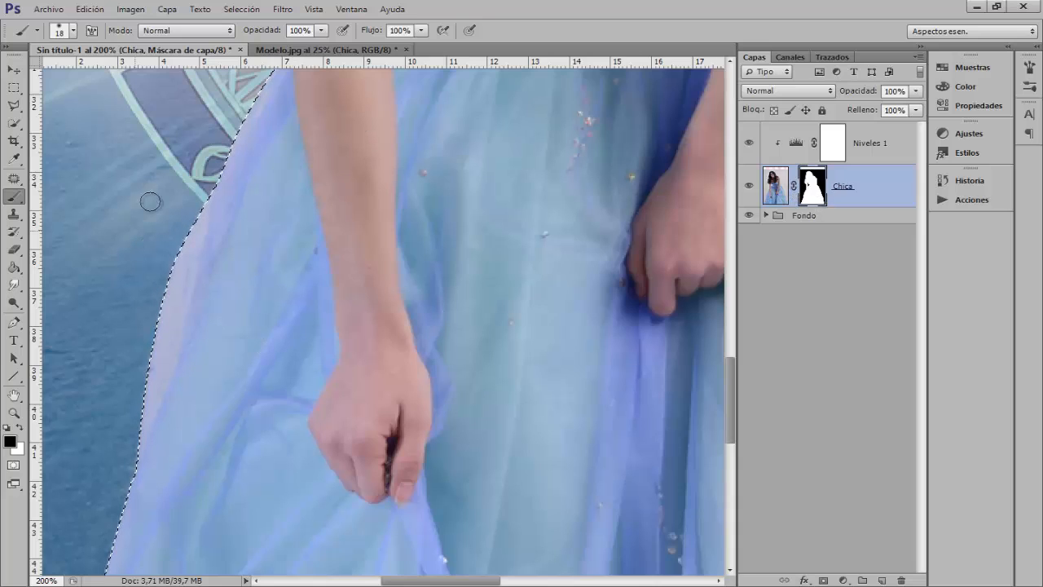
pyautogui.press('5')
pyautogui.moveTo(225, 31); pyautogui.dragTo(207, 31)
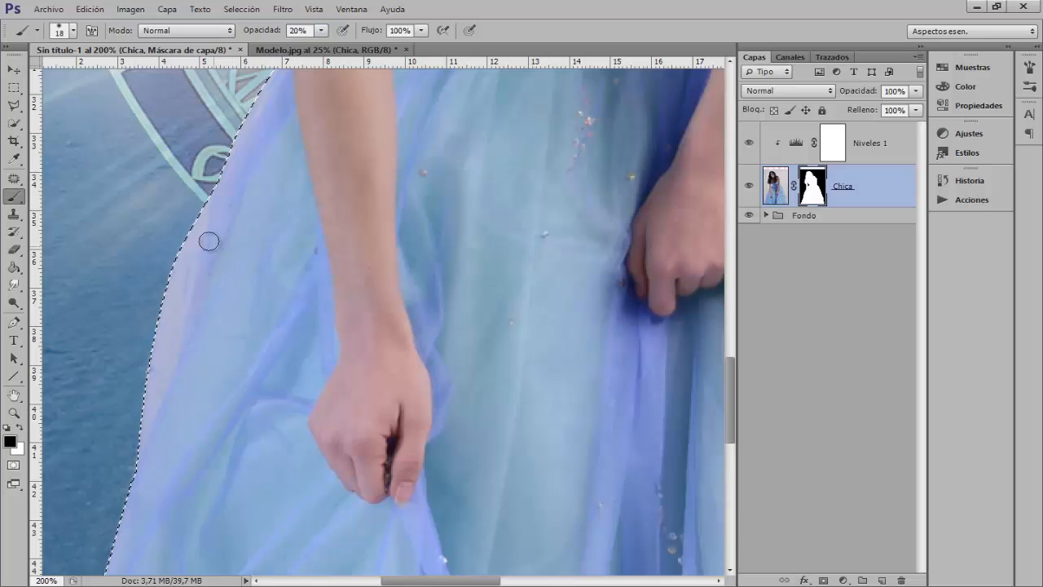
# - Paint black in the mask along the upper left skirt edge to make the tulle translucent, and compare by toggling the Chica layer's visibility
pyautogui.moveTo(202, 231)
pyautogui.mouseDown()
pyautogui.moveTo(147, 452)
pyautogui.moveTo(205, 235)
pyautogui.moveTo(199, 212)
pyautogui.moveTo(170, 275)
pyautogui.moveTo(145, 404)
pyautogui.moveTo(163, 405)
pyautogui.moveTo(153, 428)
pyautogui.moveTo(171, 323)
pyautogui.moveTo(202, 233)
pyautogui.moveTo(164, 363)
pyautogui.moveTo(191, 277)
pyautogui.mouseUp()
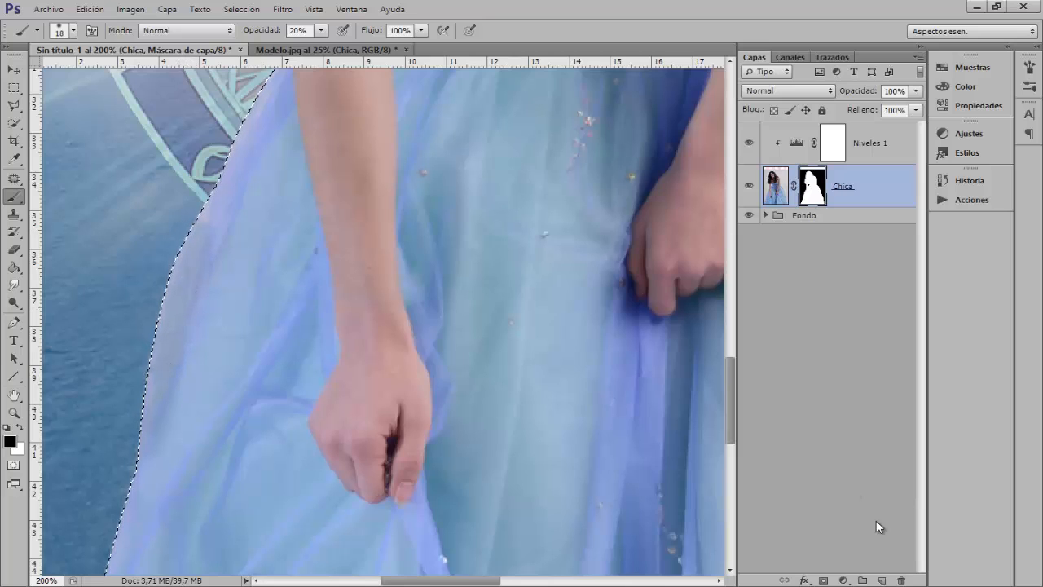
pyautogui.hotkey('ctrl', 'd')
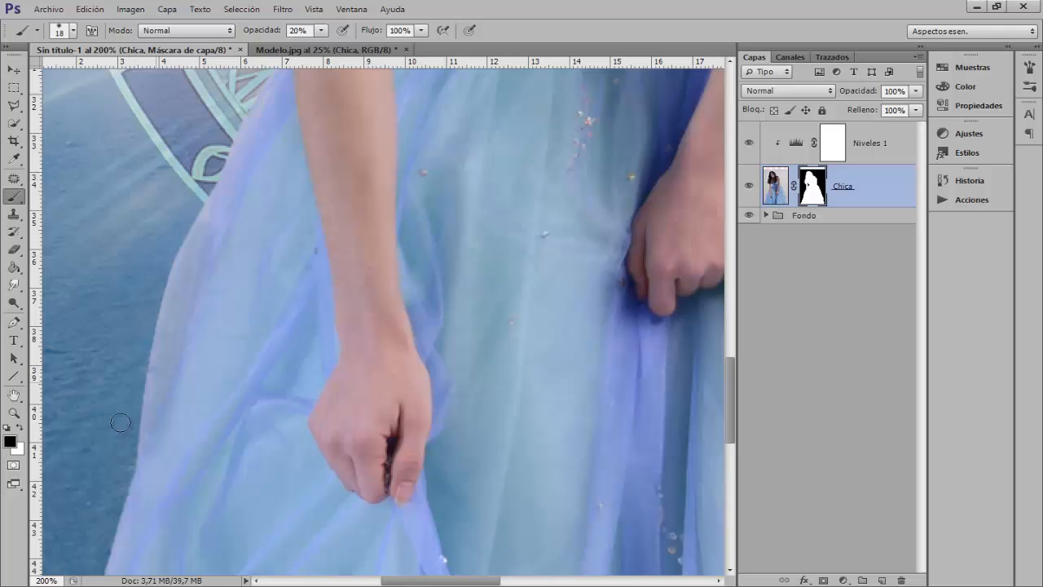
pyautogui.click(749, 187)
pyautogui.click(749, 188)
pyautogui.hotkey('ctrl', 'shift', 'd')
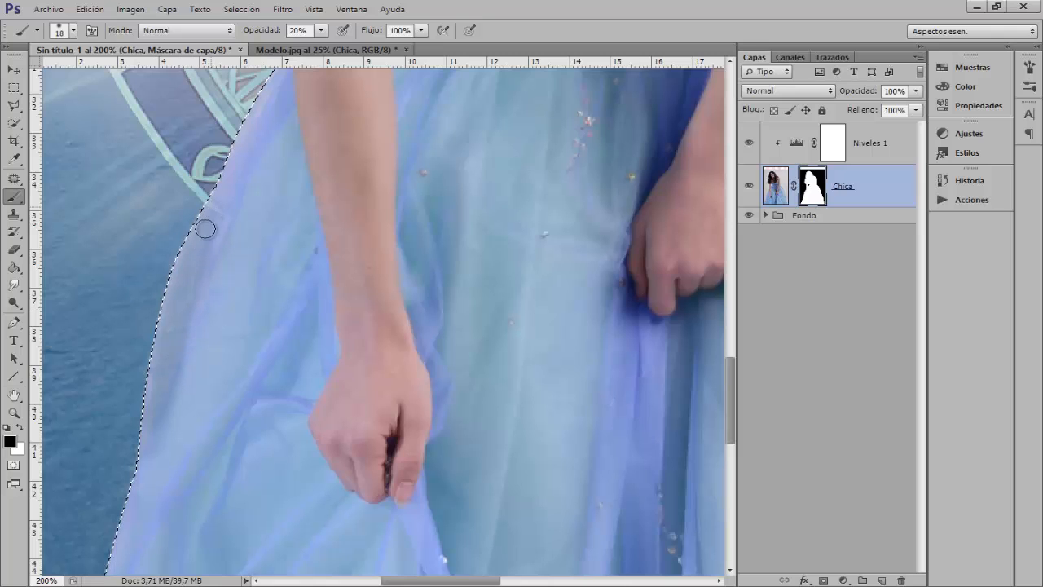
# - Paint the lower left skirt edge translucent in the mask with a 19 px soft brush at 20% opacity, and remove the selection
pyautogui.scroll(-2, 275, 321)
pyautogui.moveTo(237, 396); pyautogui.dragTo(387, 167)
pyautogui.keyDown('alt'); pyautogui.rightClick(205, 425); pyautogui.keyUp('alt')
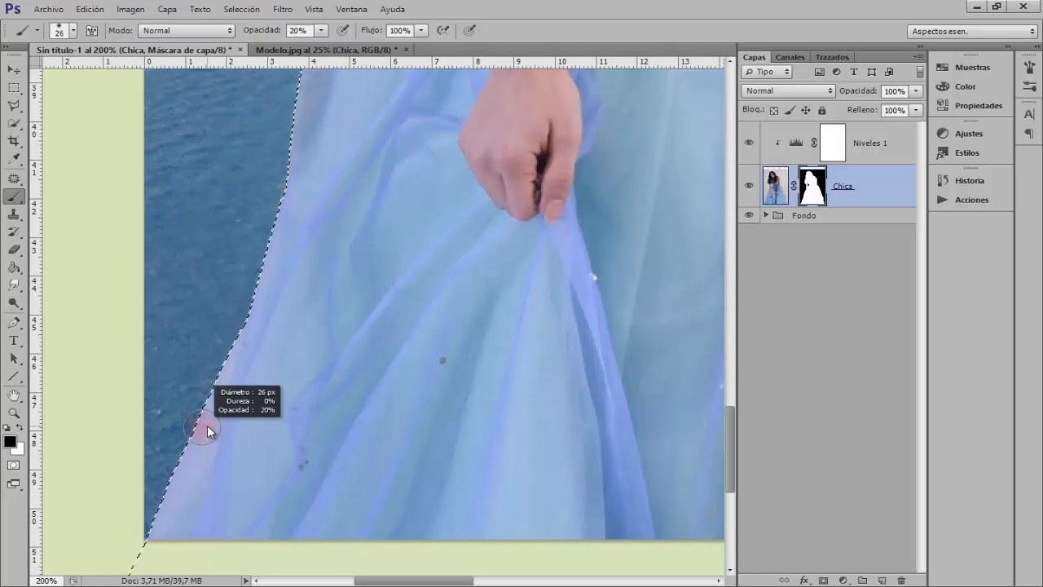
pyautogui.keyDown('alt'); pyautogui.rightClick(228, 378); pyautogui.keyUp('alt')
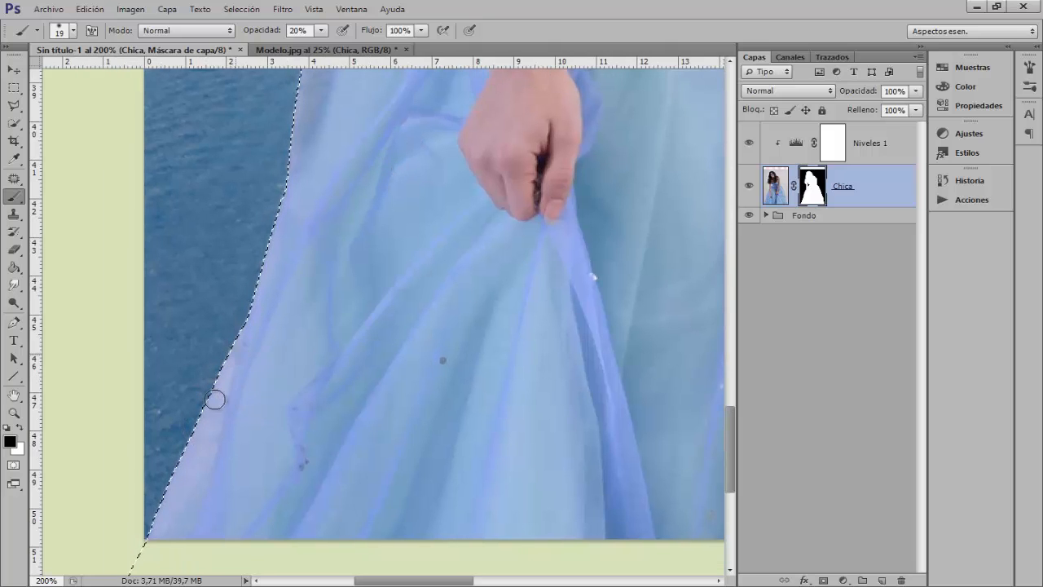
pyautogui.moveTo(218, 421)
pyautogui.mouseDown()
pyautogui.moveTo(184, 482)
pyautogui.moveTo(201, 477)
pyautogui.moveTo(163, 536)
pyautogui.moveTo(233, 372)
pyautogui.moveTo(169, 552)
pyautogui.mouseUp()
pyautogui.hotkey('ctrl', 'd')
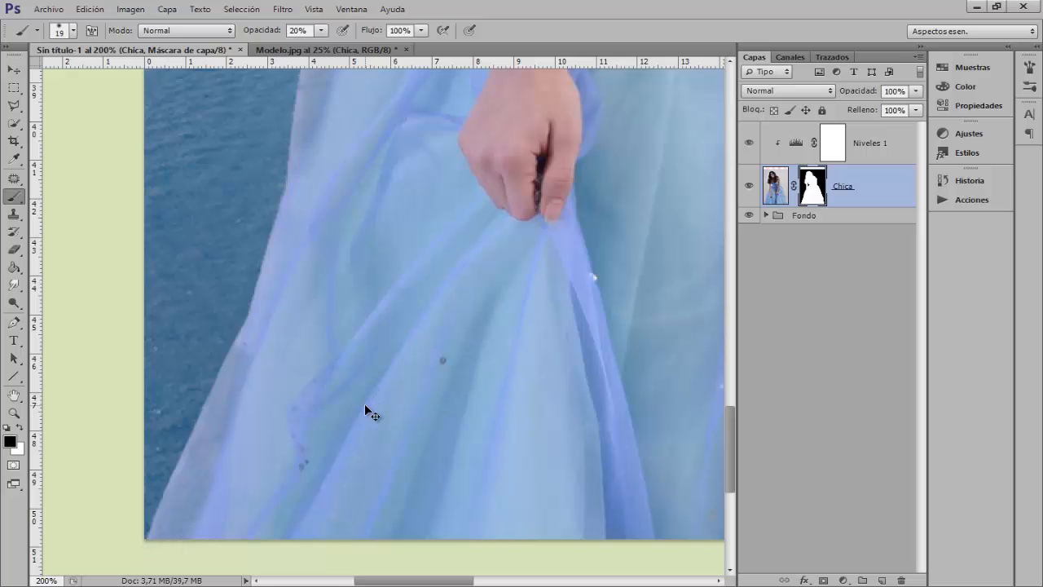
pyautogui.hotkey('ctrl', '-')
pyautogui.hotkey('ctrl', '-')
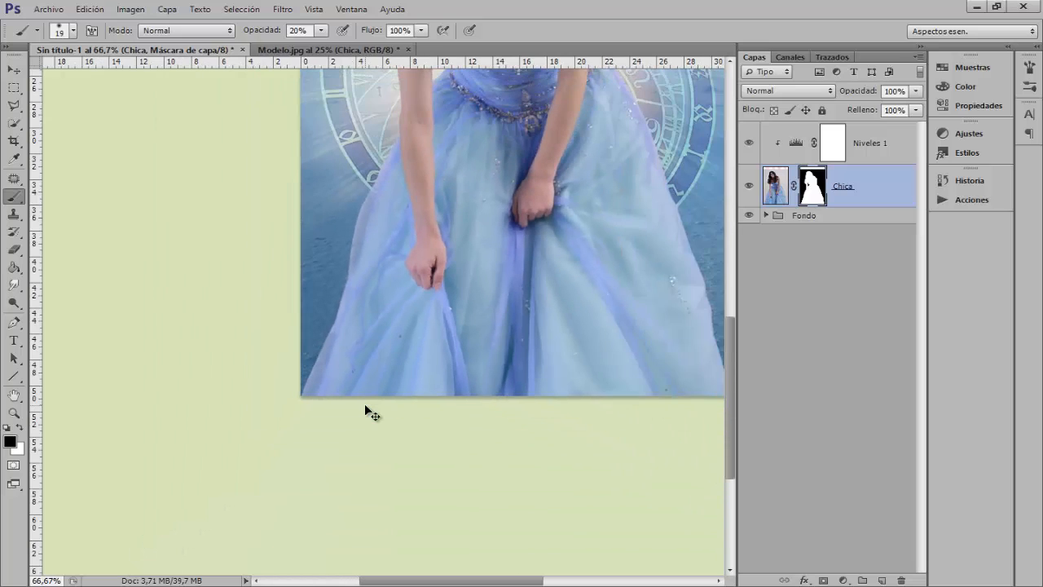
pyautogui.hotkey('ctrl', '-')
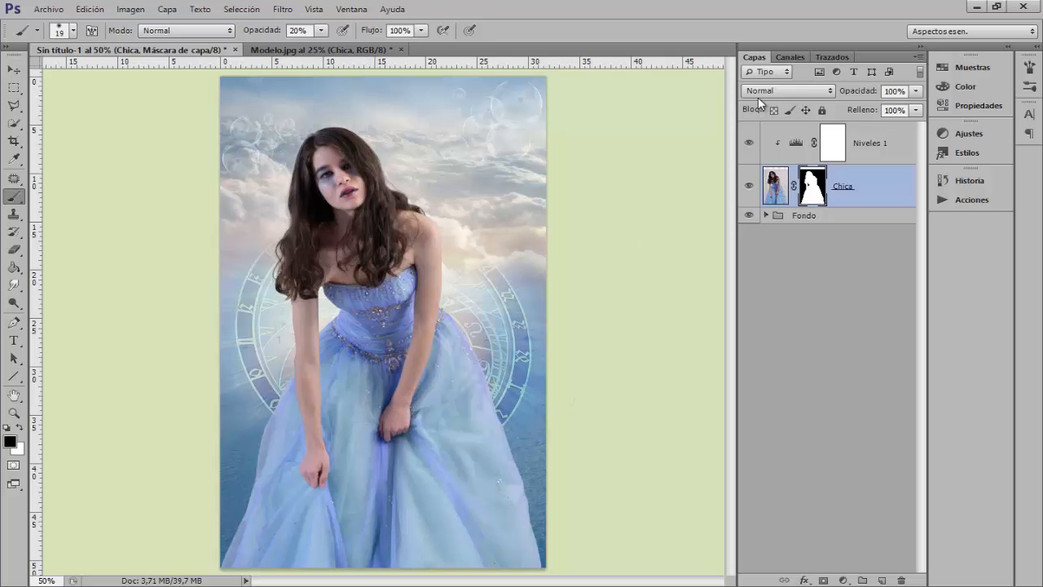
# - Add a Hue/Saturation adjustment layer directly above the Niveles 1 layer
pyautogui.click(869, 147)
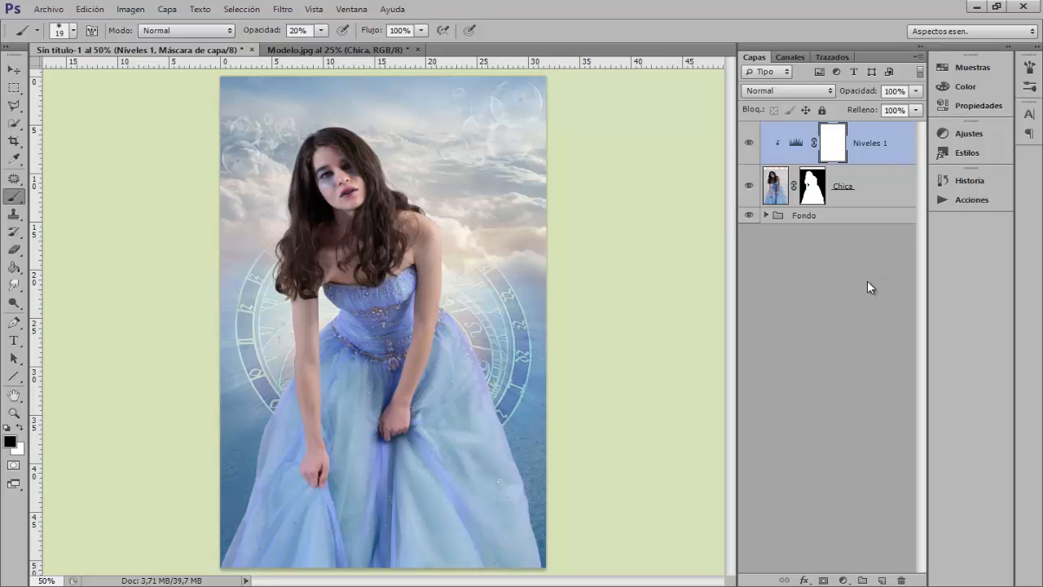
pyautogui.click(845, 580)
pyautogui.click(889, 414)
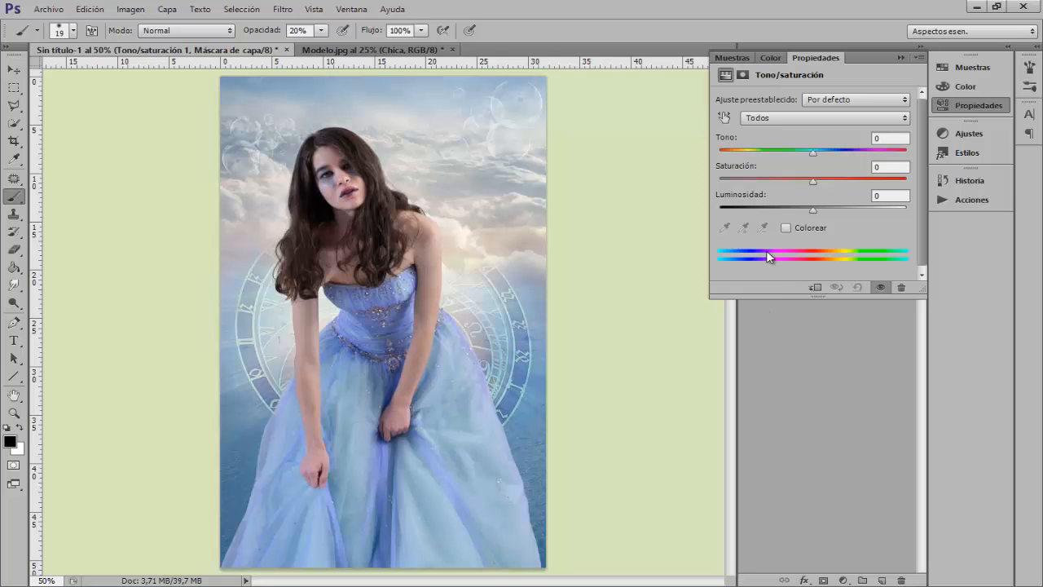
# - Sample the blue of the skirt between the hands to target the Azules range, and set its hue to -15 and saturation to +9
pyautogui.click(726, 119)
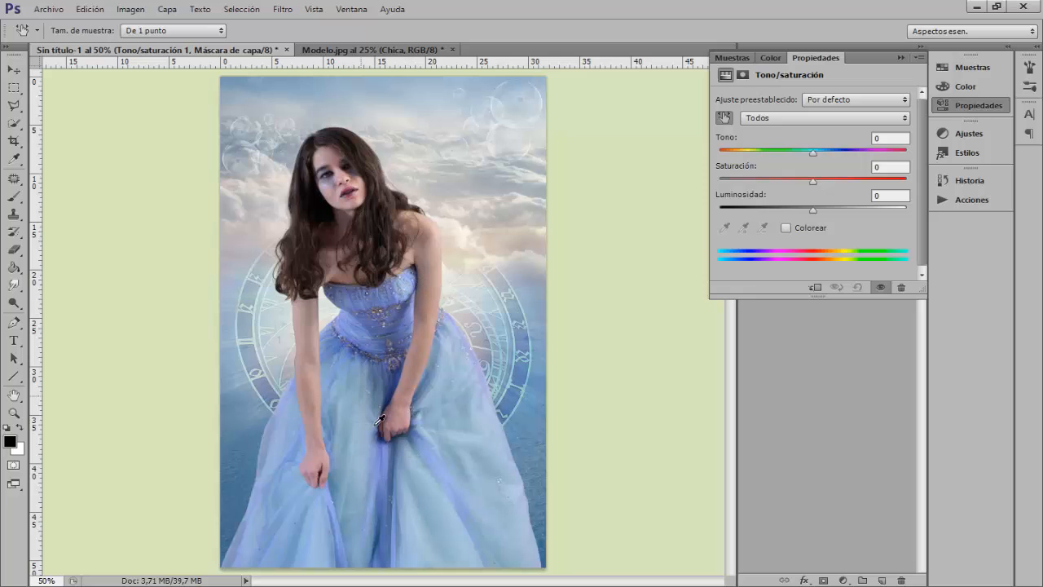
pyautogui.click(387, 454)
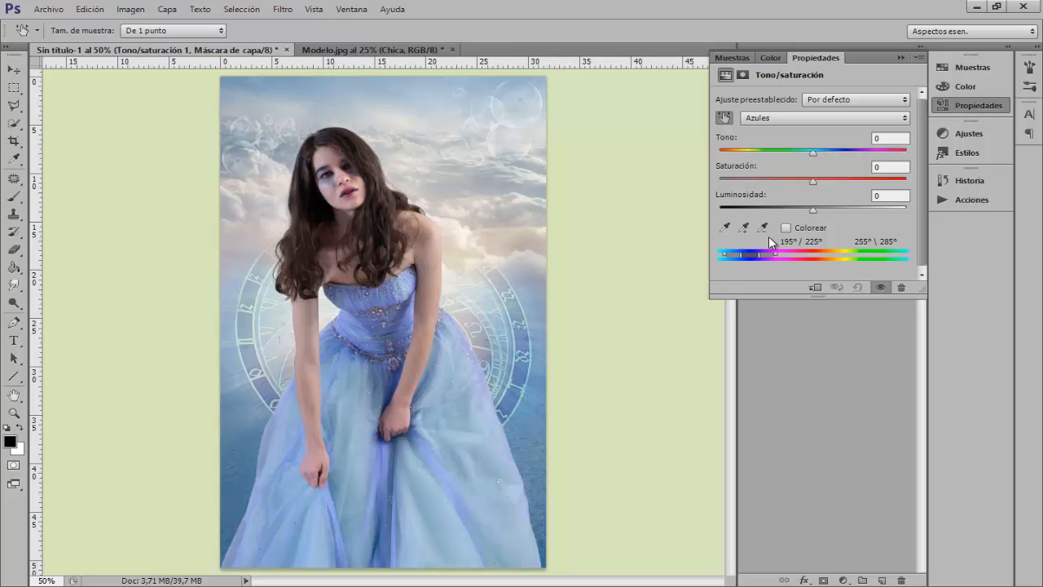
pyautogui.moveTo(813, 153); pyautogui.dragTo(803, 154)
pyautogui.moveTo(812, 181); pyautogui.dragTo(815, 182)
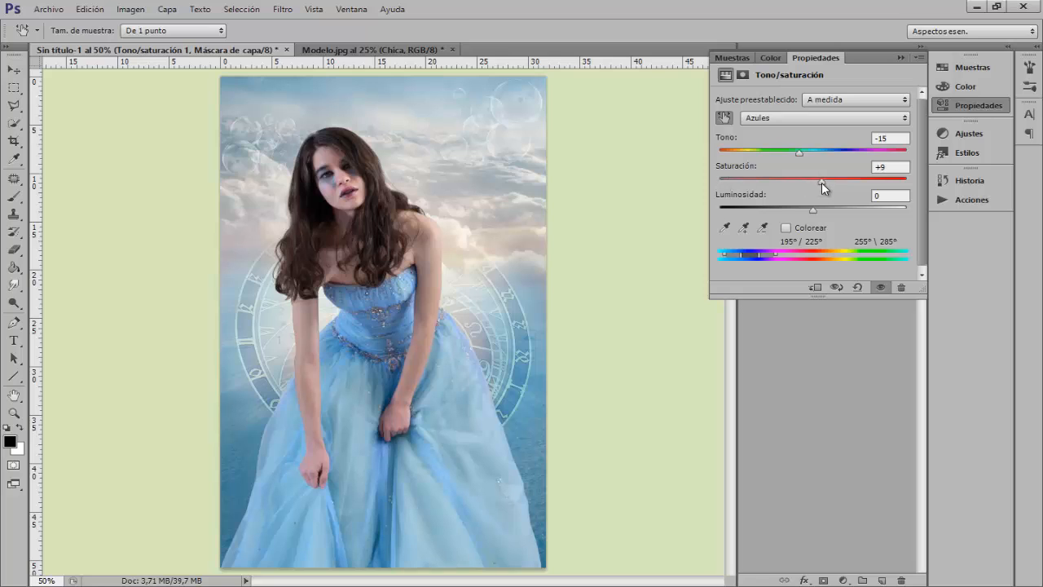
pyautogui.click(973, 105)
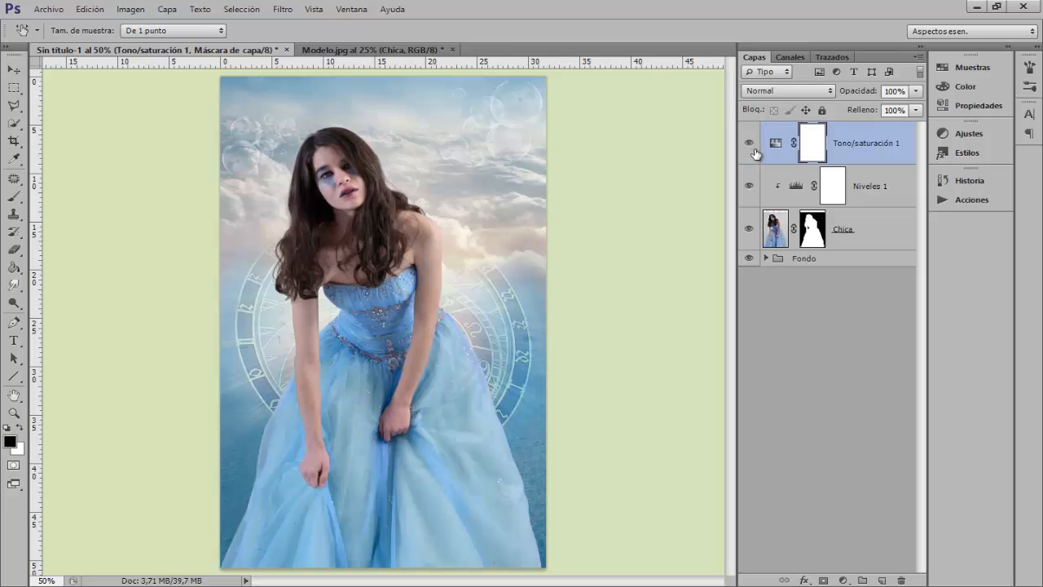
# - Try clipping the Tono/saturación 1 layer to the layers below, and release the clipping
pyautogui.press('b')
pyautogui.keyDown('alt'); pyautogui.click(871, 160); pyautogui.keyUp('alt')
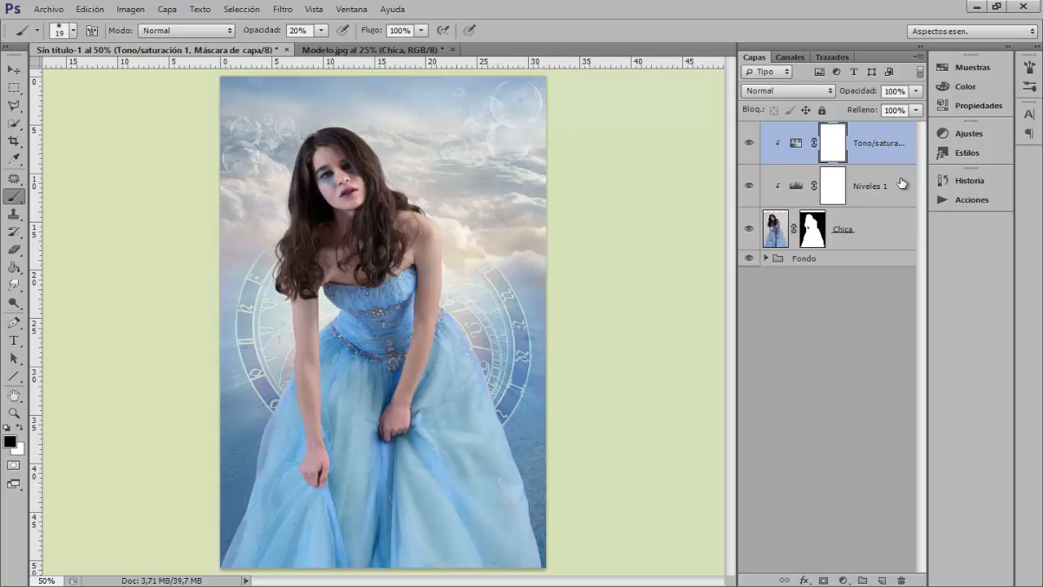
pyautogui.hotkey('ctrl', 'alt', 'g')
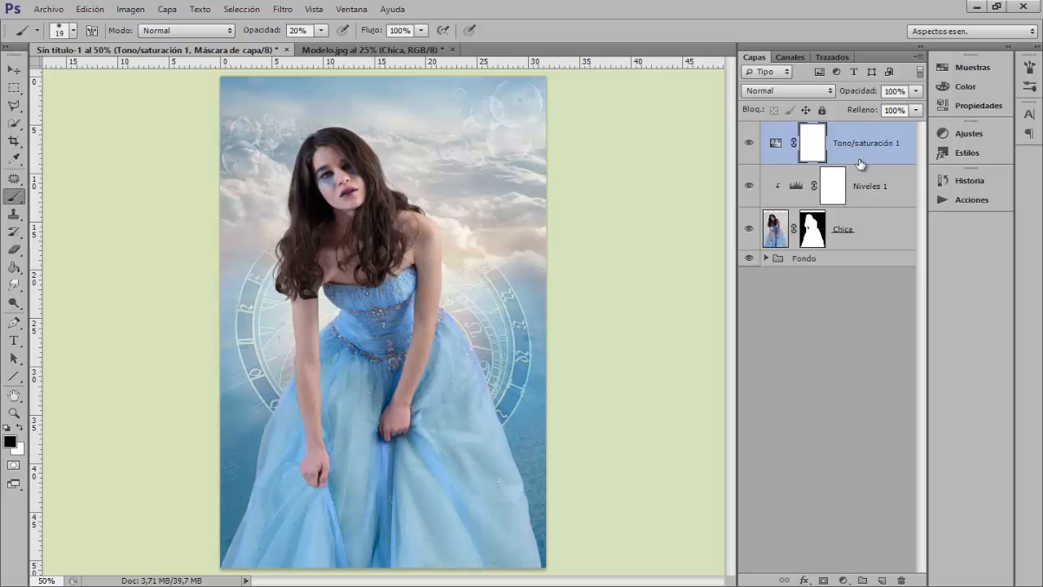
# - Group the Tono/saturación 1, Niveles 1 and Chica layers, and name the group Chica
pyautogui.hotkey('ctrl', 'g')
pyautogui.keyDown('shift'); pyautogui.click(850, 236); pyautogui.keyUp('shift')
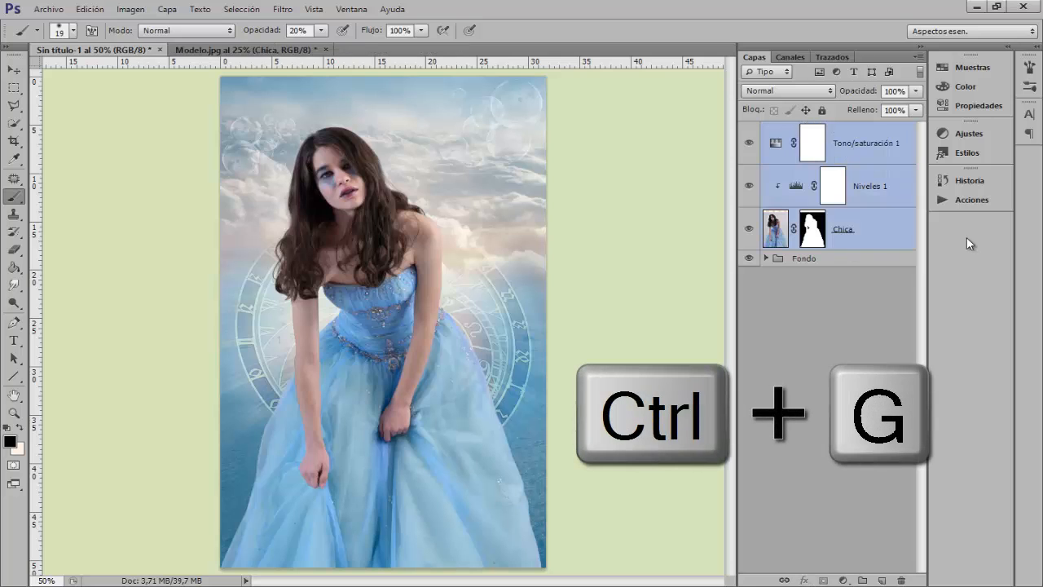
pyautogui.hotkey('ctrl', 'g')
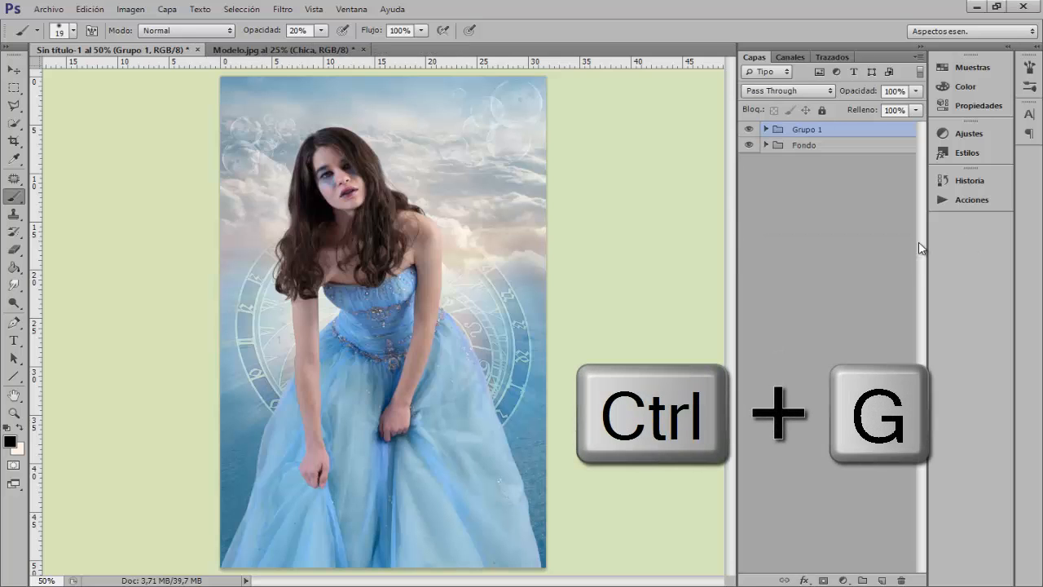
pyautogui.doubleClick(807, 129)
pyautogui.write('C')
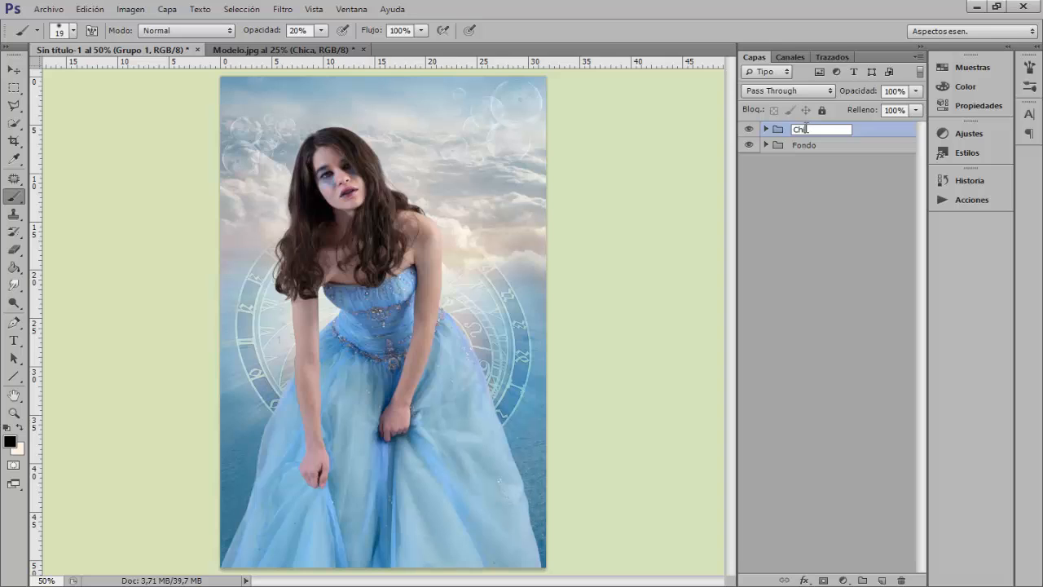
pyautogui.write('hica')
pyautogui.press('Return')
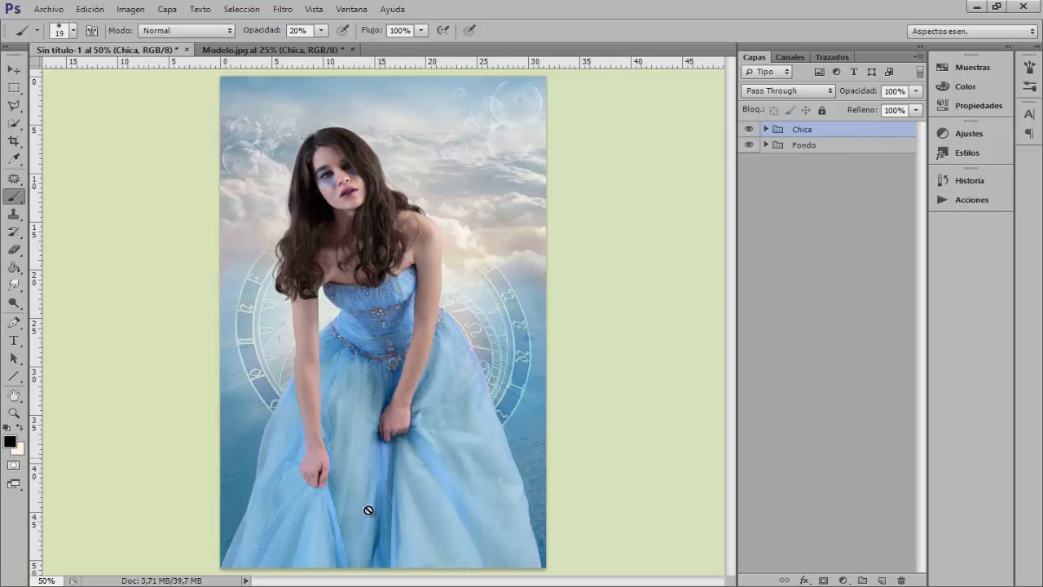
# - Place the image Reloj.jpg from the Materiales Pereza folder above the Chica group
pyautogui.click(47, 9)
pyautogui.click(123, 288)
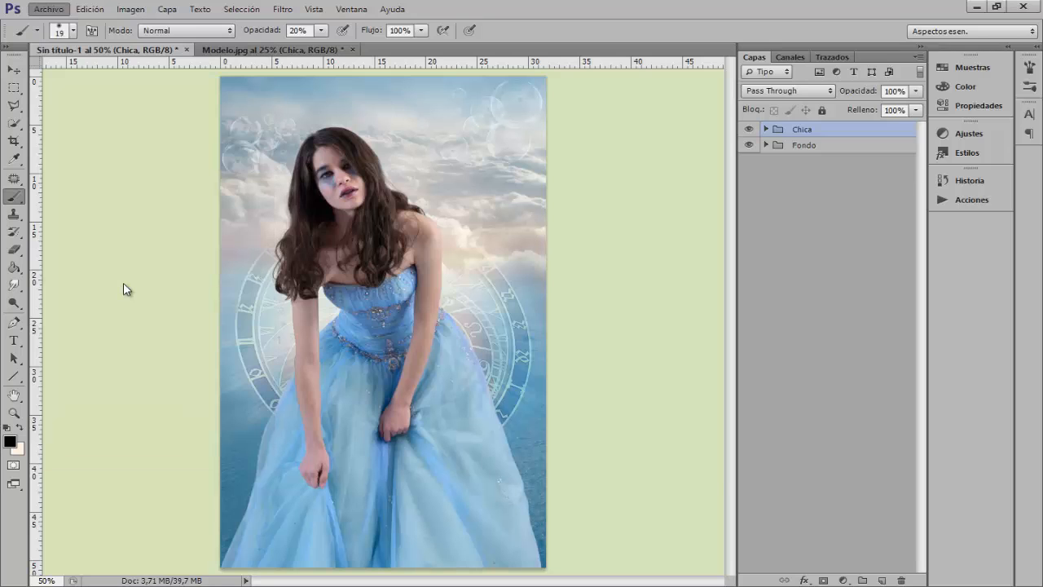
pyautogui.click(579, 248)
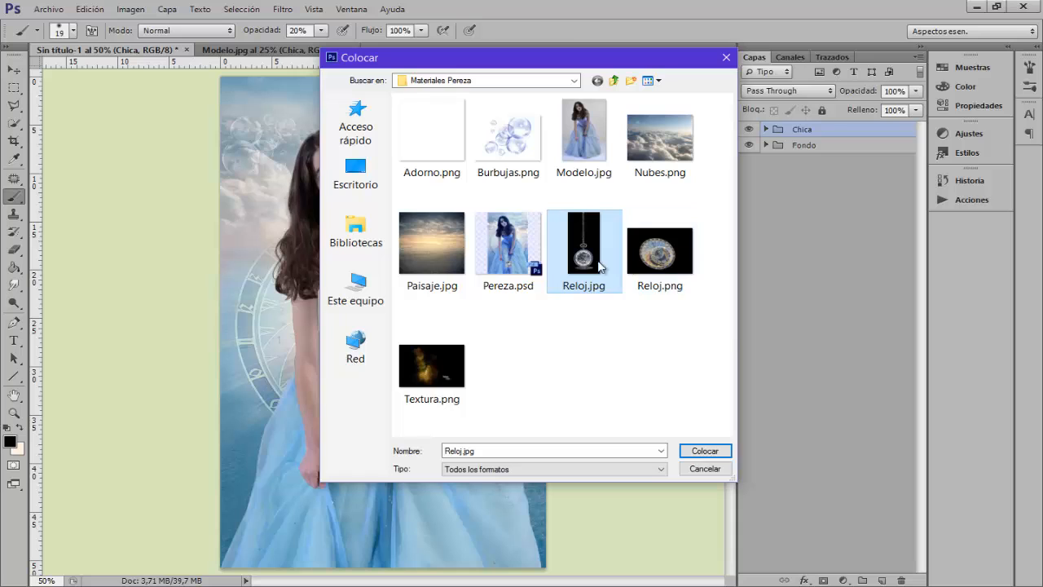
pyautogui.click(722, 451)
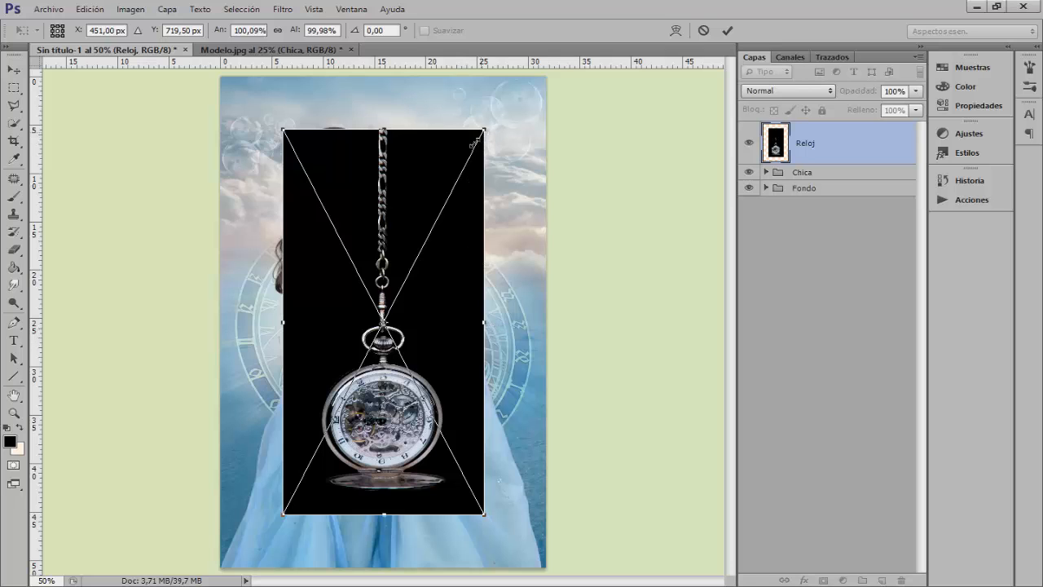
# - Scale the placed watch to about 92% and set its blending mode to Trama
pyautogui.moveTo(474, 142); pyautogui.dragTo(467, 161)
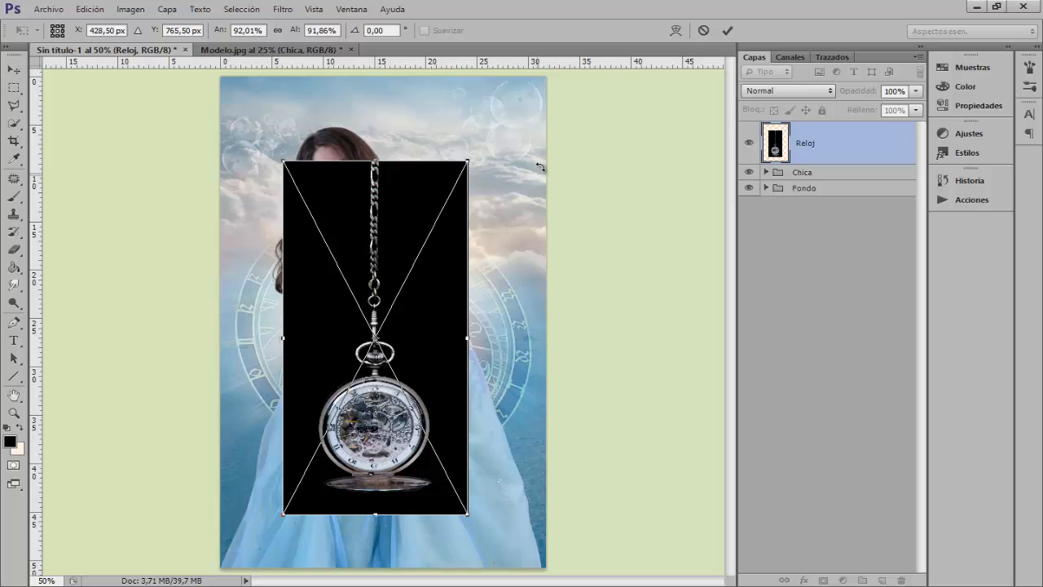
pyautogui.click(763, 93)
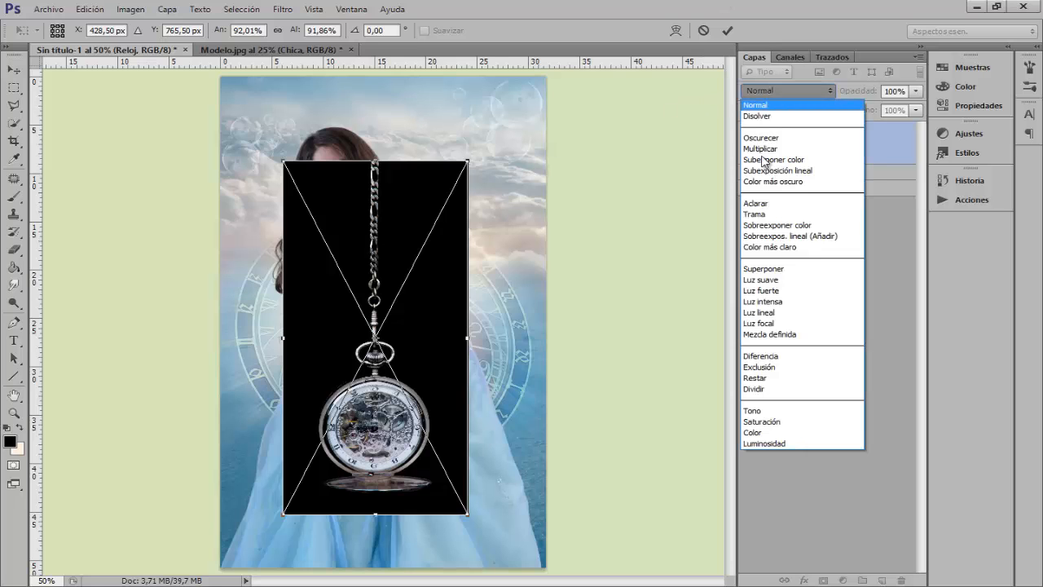
pyautogui.click(781, 217)
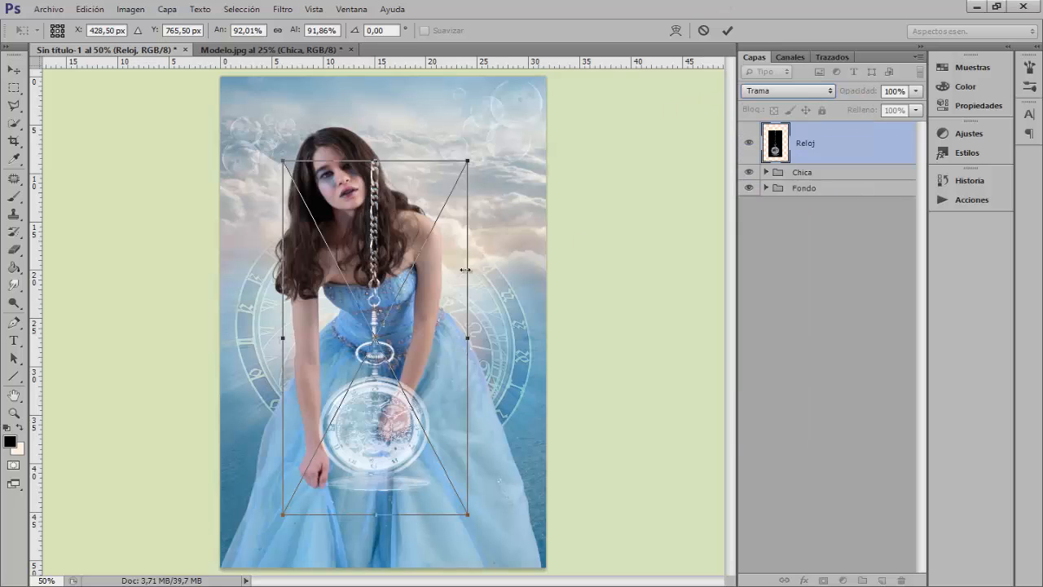
# - Shrink the watch to about 53% so it hangs over the lower left of the skirt near her hand
pyautogui.moveTo(469, 162); pyautogui.dragTo(357, 307)
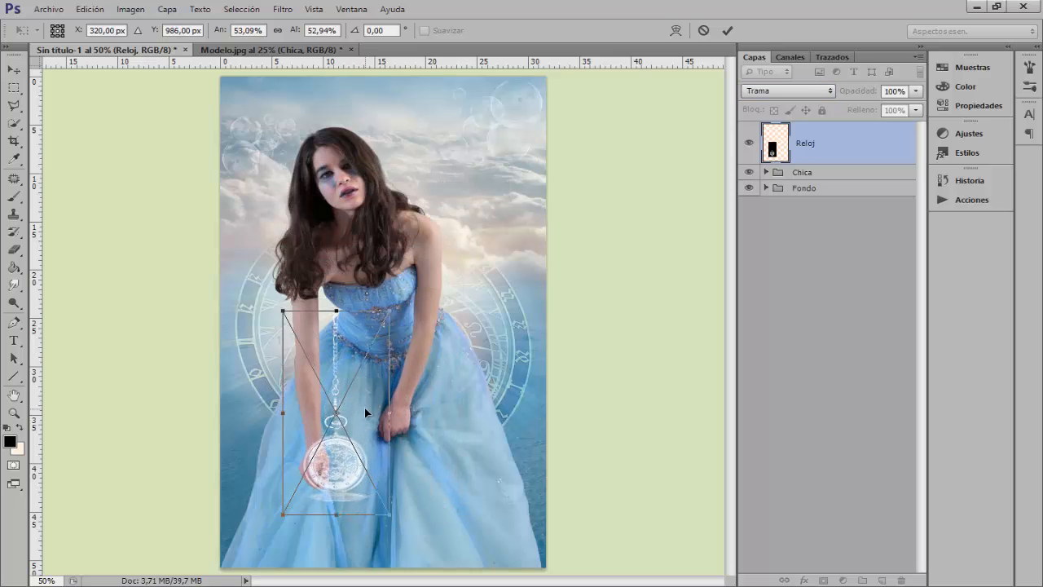
pyautogui.hotkey('ctrl', '+')
pyautogui.hotkey('ctrl', '+')
pyautogui.scroll(-3, 394, 376)
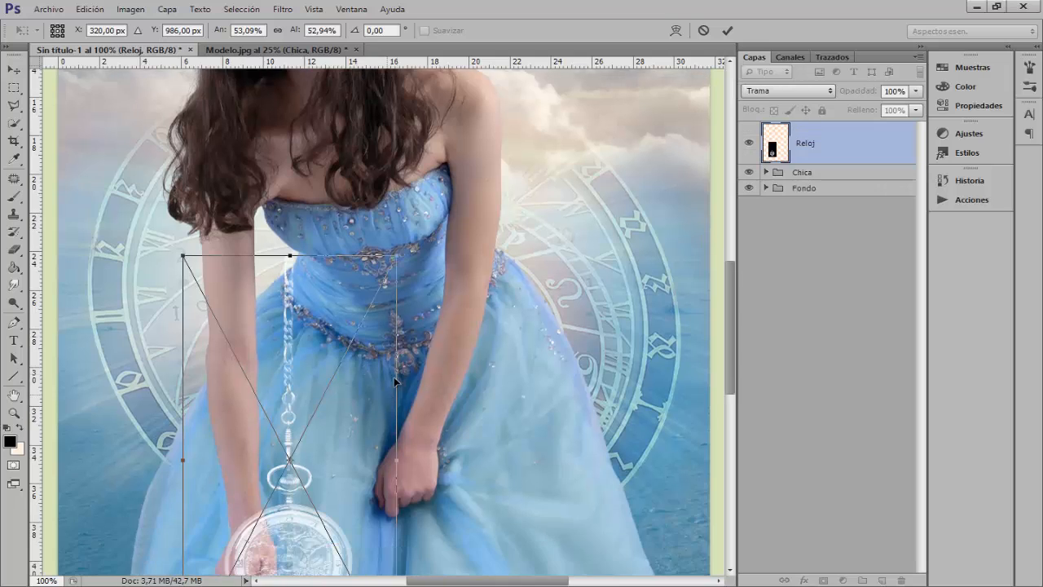
# - Scale the pocket watch down to about 30% and place it so its chain hangs from the woman's hand at the skirt's centre
pyautogui.scroll(-3, 455, 355)
pyautogui.moveTo(315, 177); pyautogui.dragTo(427, 337)
pyautogui.moveTo(492, 196); pyautogui.dragTo(407, 356)
pyautogui.moveTo(380, 442); pyautogui.dragTo(401, 395)
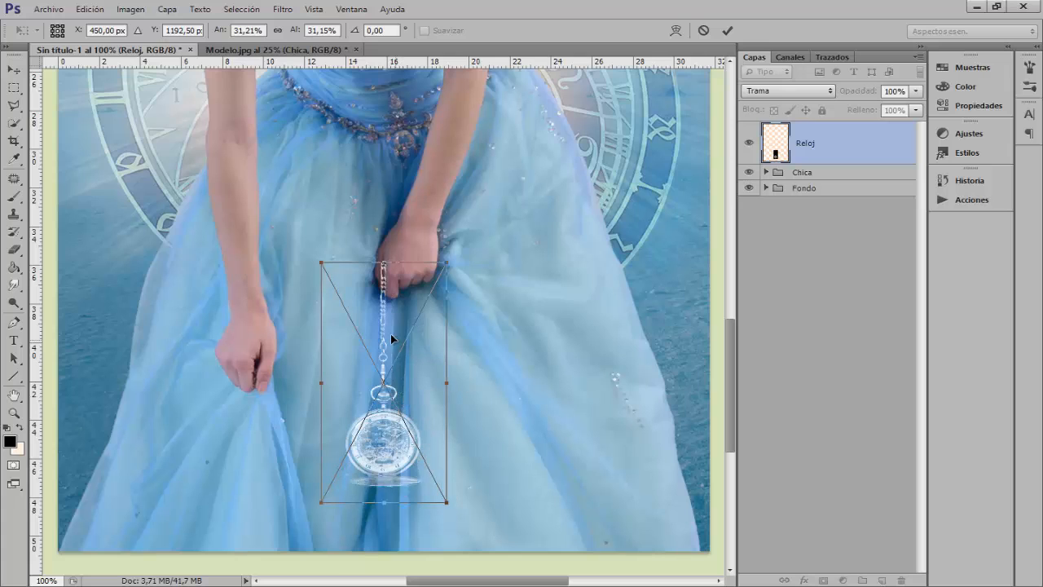
pyautogui.moveTo(449, 505)
pyautogui.mouseDown()
pyautogui.moveTo(475, 521)
pyautogui.moveTo(448, 483)
pyautogui.moveTo(453, 492)
pyautogui.mouseUp()
pyautogui.moveTo(418, 354); pyautogui.dragTo(421, 347)
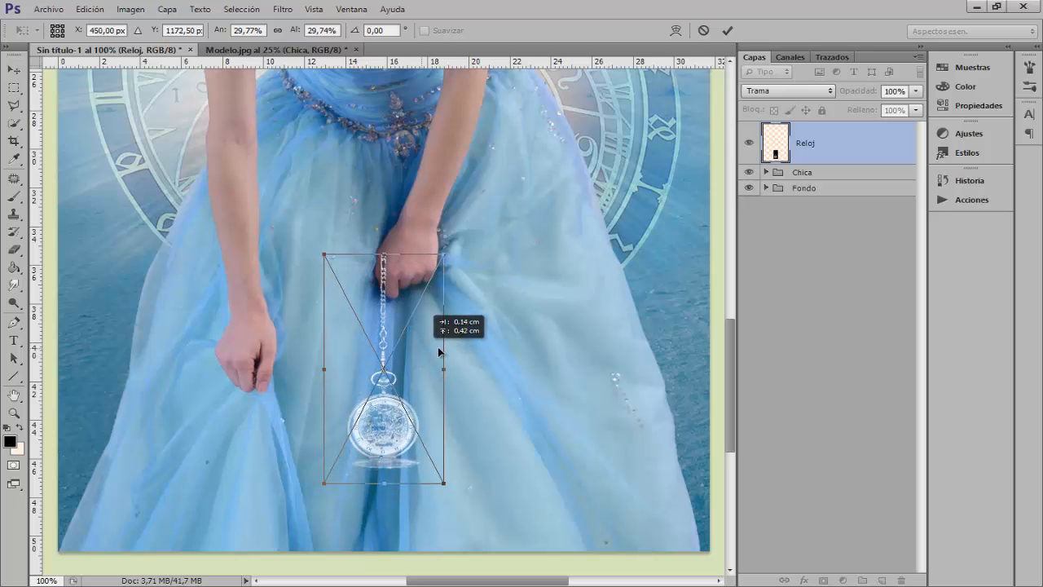
pyautogui.press('b')
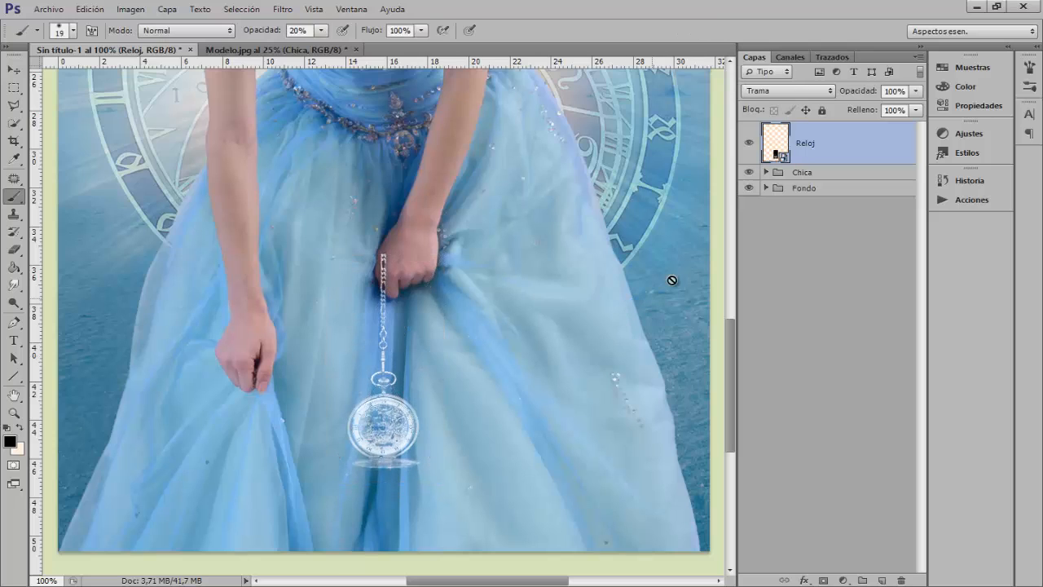
# - Set the Reloj layer's blend mode to Normal and hide all other layers to isolate it
pyautogui.click(783, 91)
pyautogui.click(783, 94)
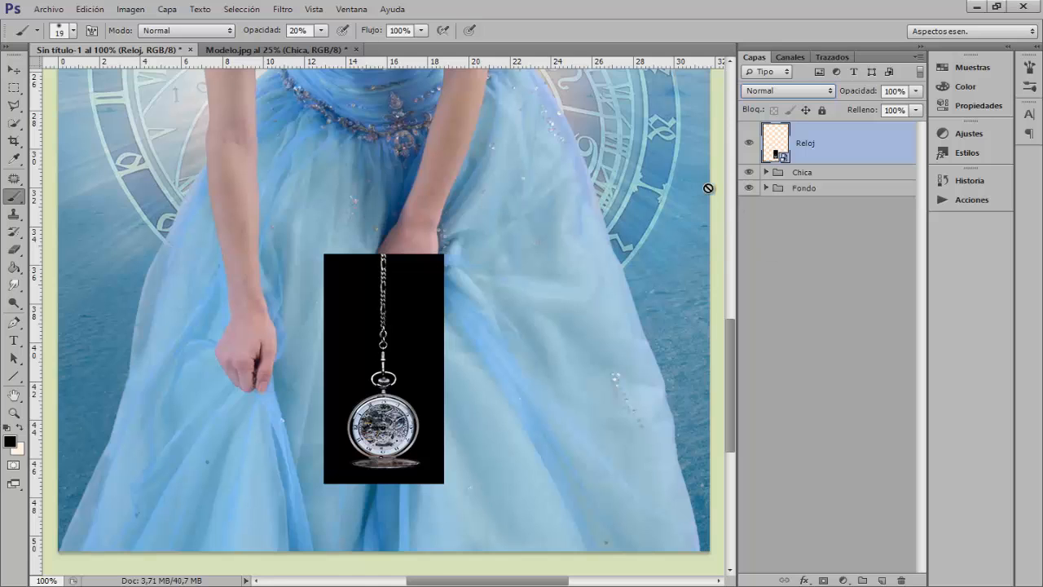
pyautogui.keyDown('alt'); pyautogui.click(749, 146); pyautogui.keyUp('alt')
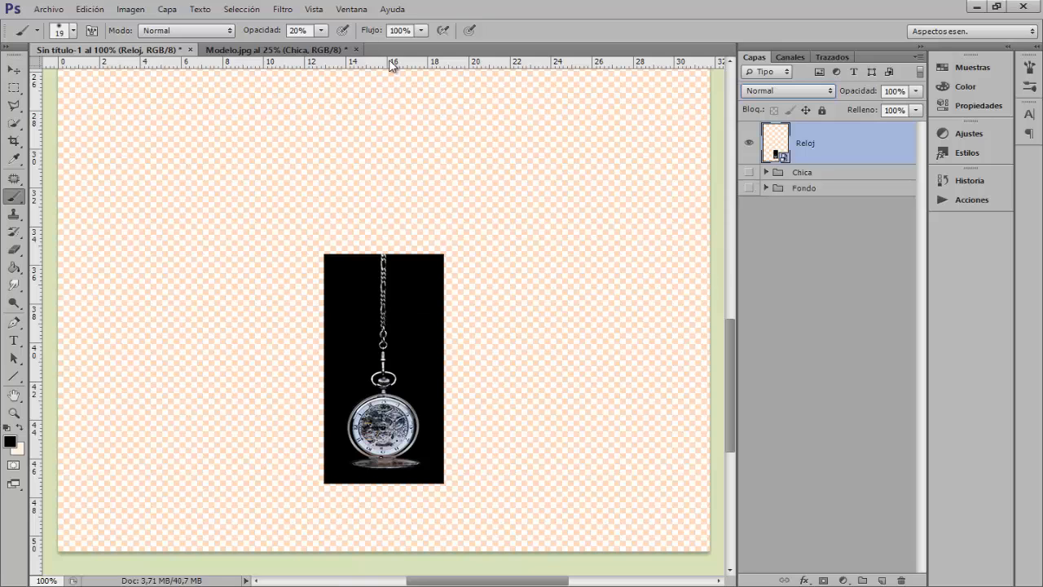
# - Select the watch without its black background using an inverted Color Range at tolerance 20, and add the selection as a layer mask
pyautogui.click(247, 14)
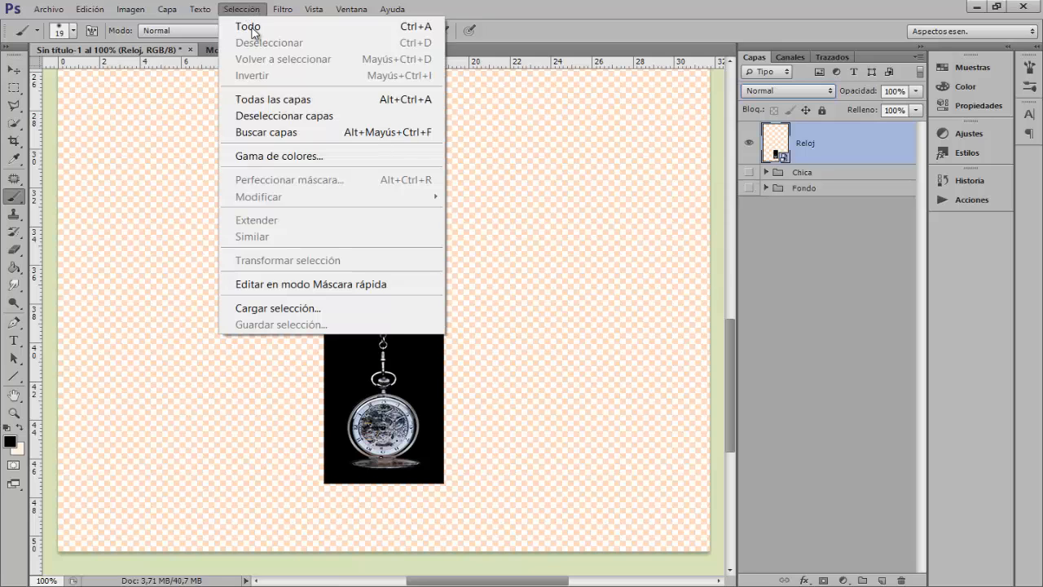
pyautogui.click(286, 155)
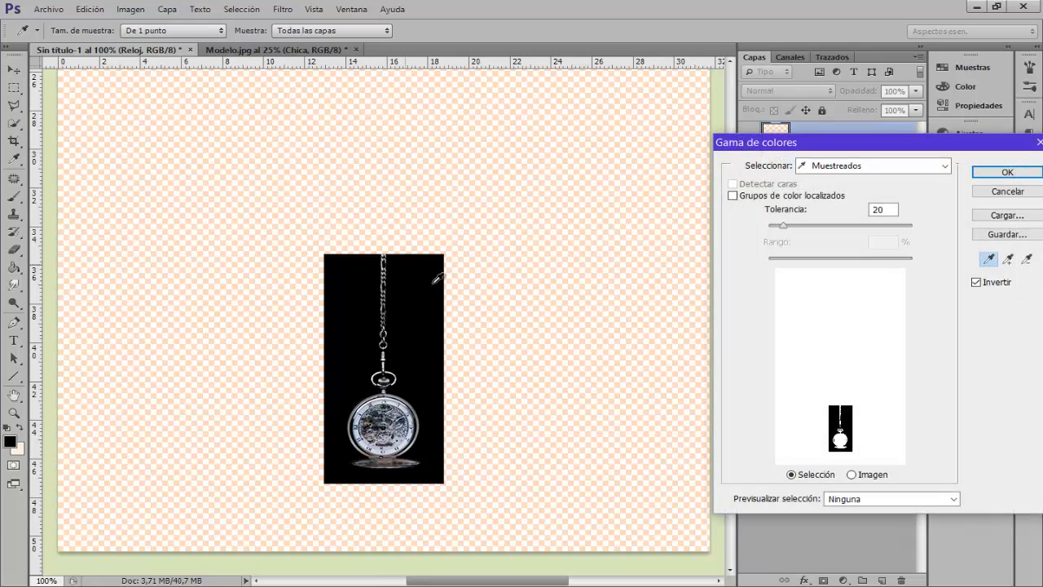
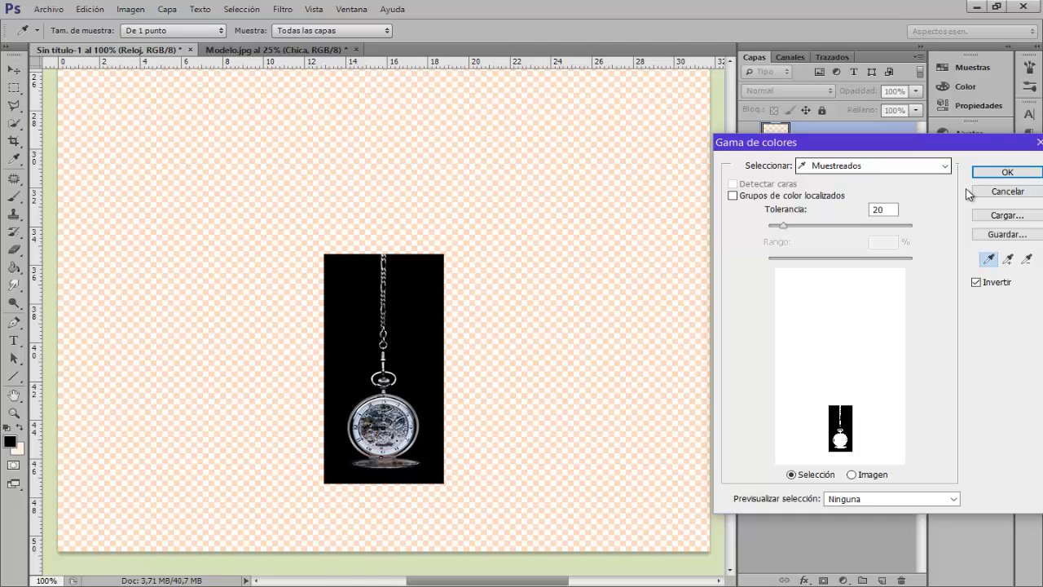
pyautogui.click(977, 281)
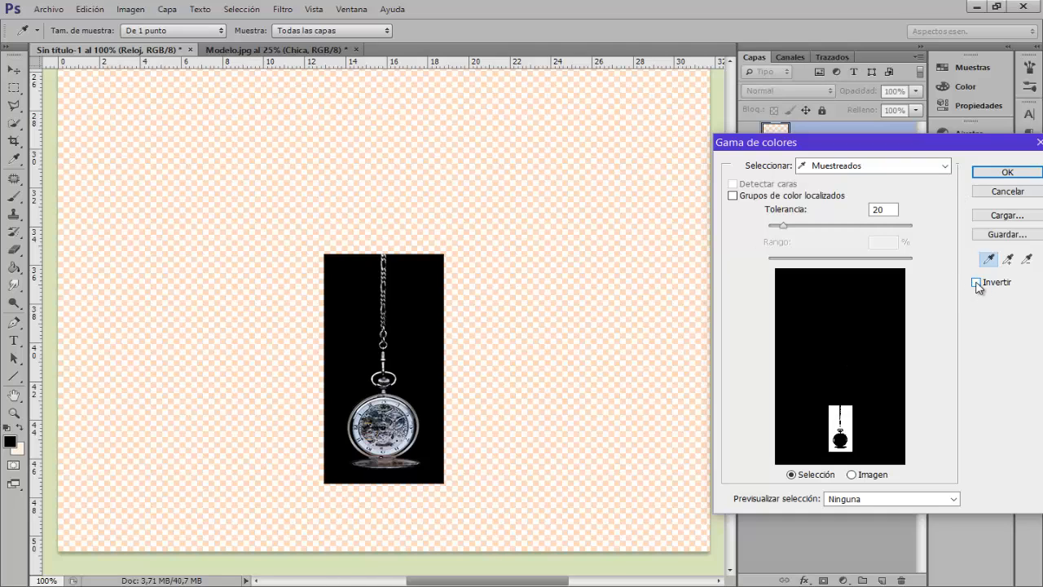
pyautogui.click(977, 283)
pyautogui.click(1005, 172)
pyautogui.press('b')
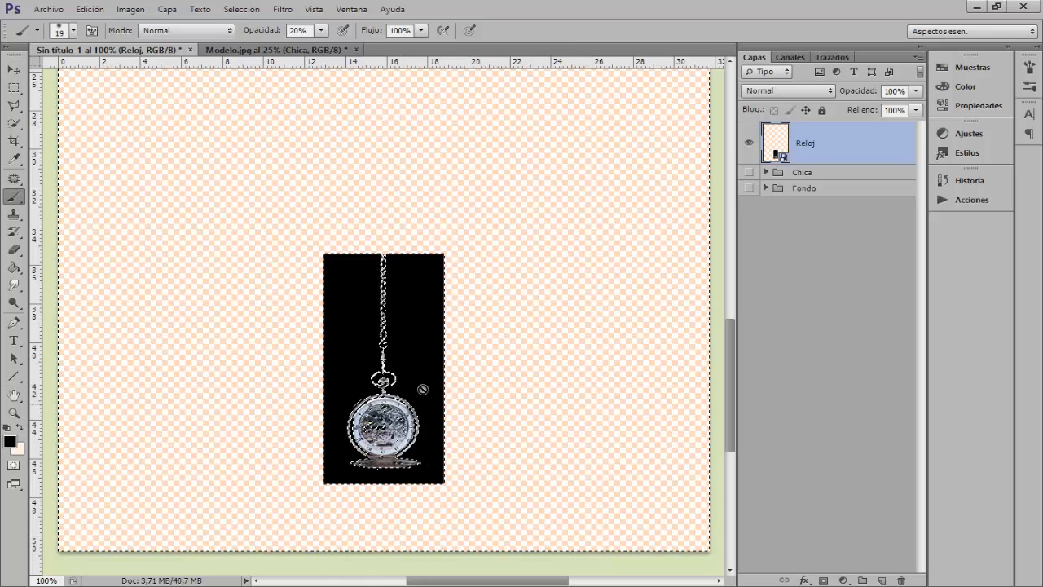
pyautogui.click(823, 580)
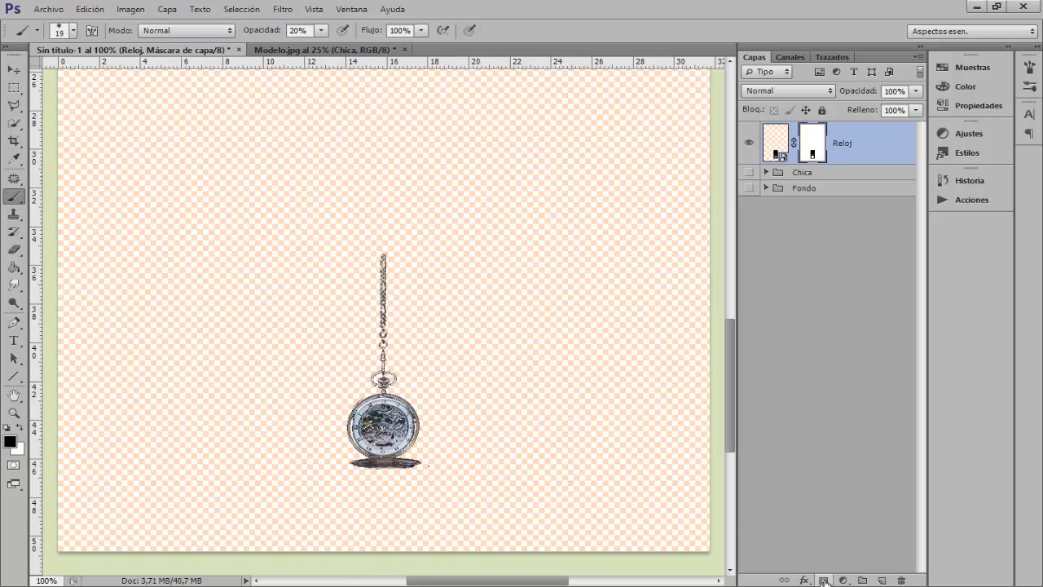
# - Set the brush to 100% opacity and choose the hard round tip with 100% hardness
pyautogui.hotkey('ctrl', '+')
pyautogui.hotkey('ctrl', '+')
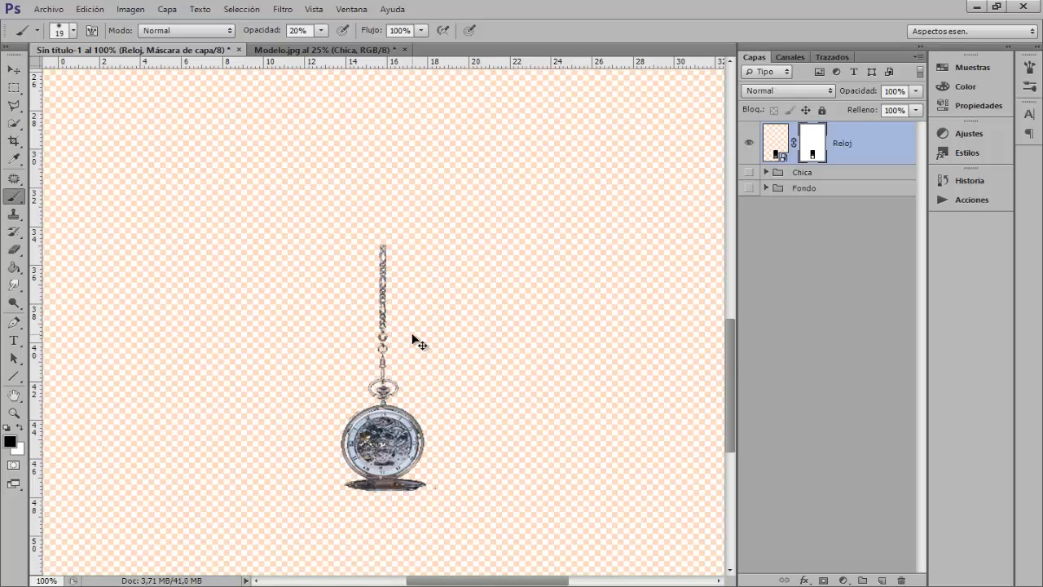
pyautogui.scroll(-5, 428, 349)
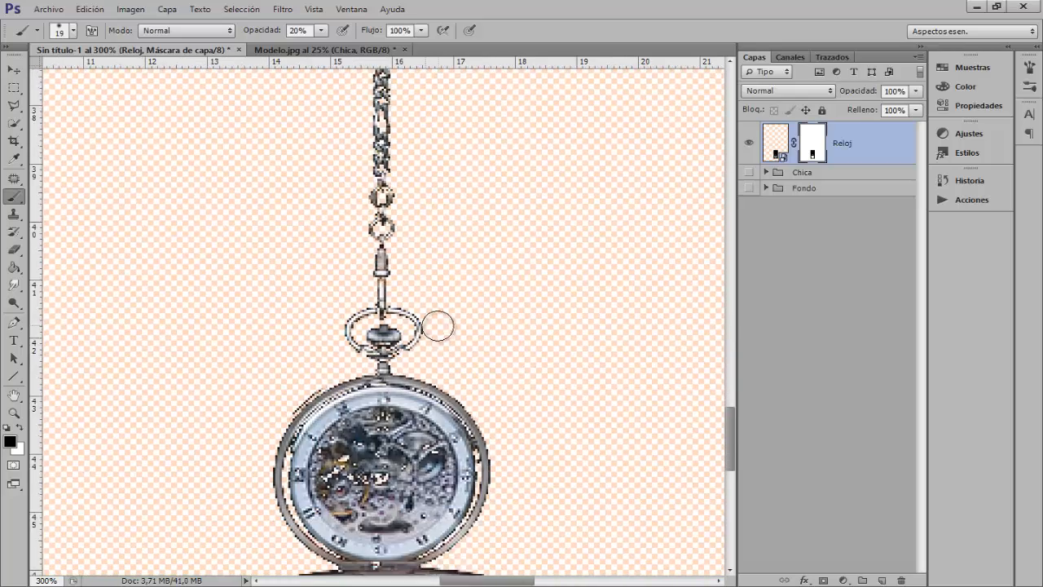
pyautogui.scroll(-1, 456, 348)
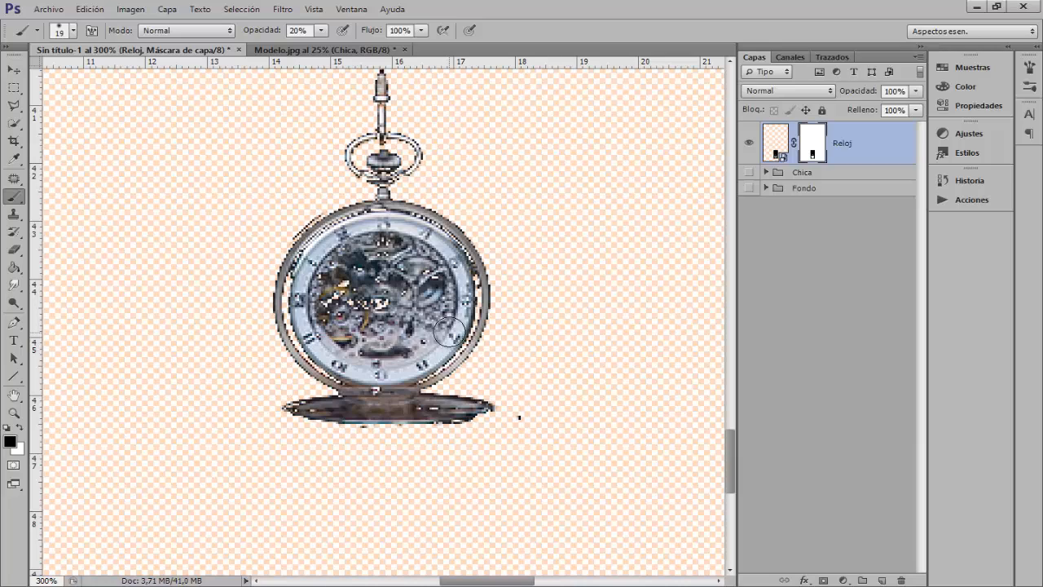
pyautogui.moveTo(268, 34); pyautogui.dragTo(399, 34)
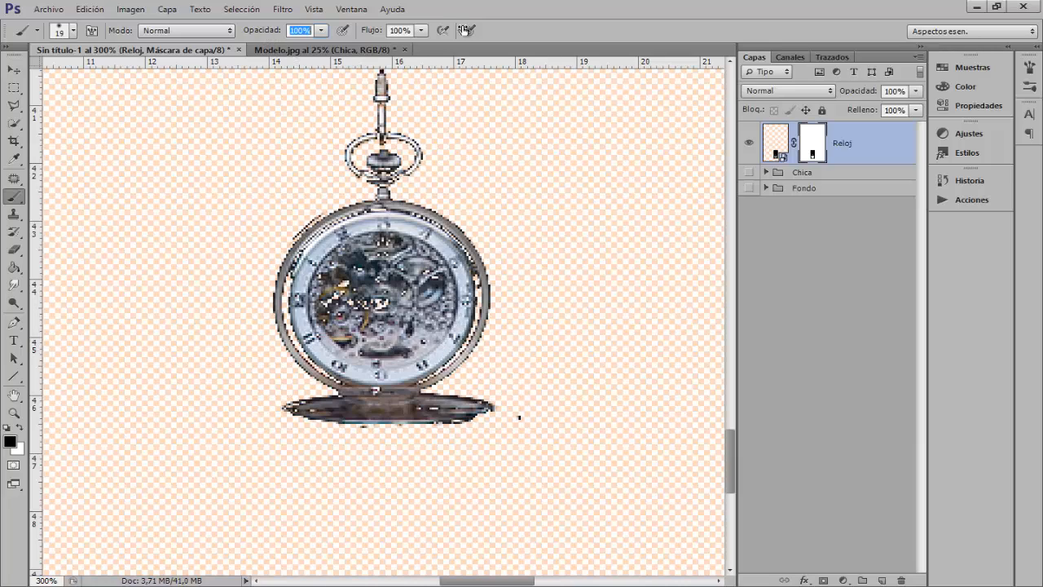
pyautogui.rightClick(386, 301)
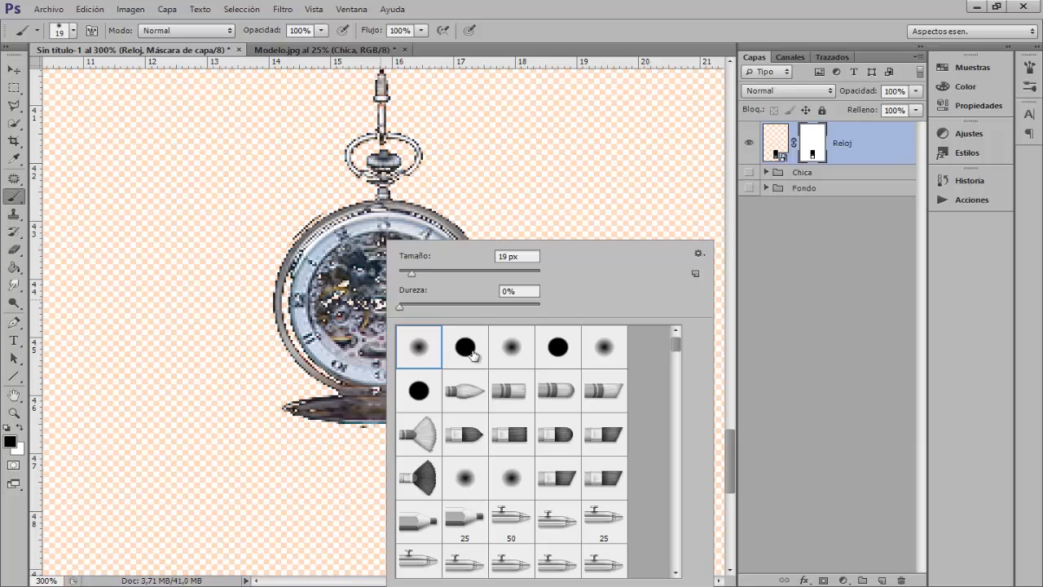
pyautogui.click(465, 348)
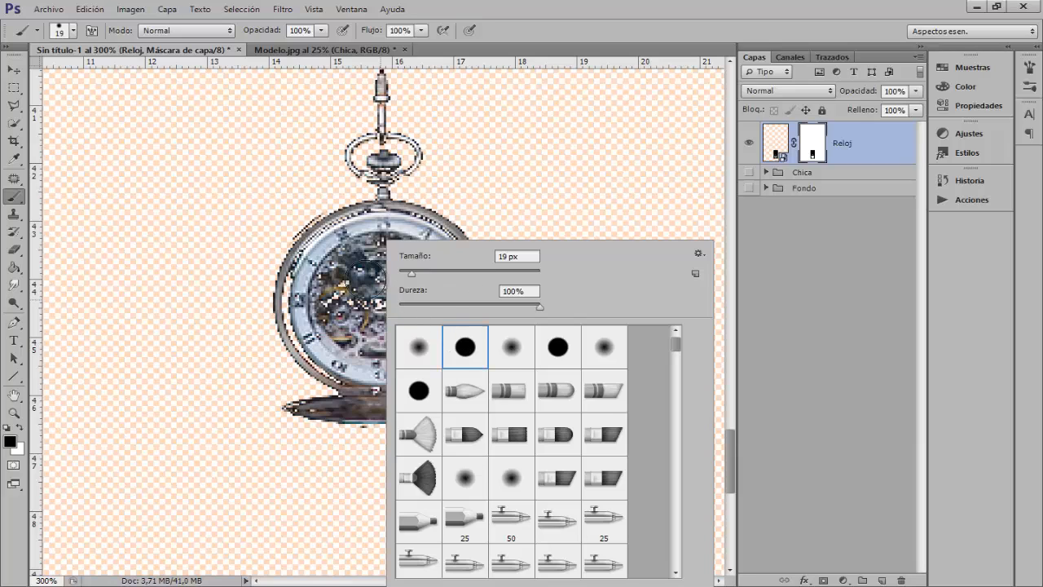
# - Paint out the stray specks around the watch and its lid on the layer mask with a 4 px black brush
pyautogui.moveTo(298, 377); pyautogui.dragTo(286, 381)
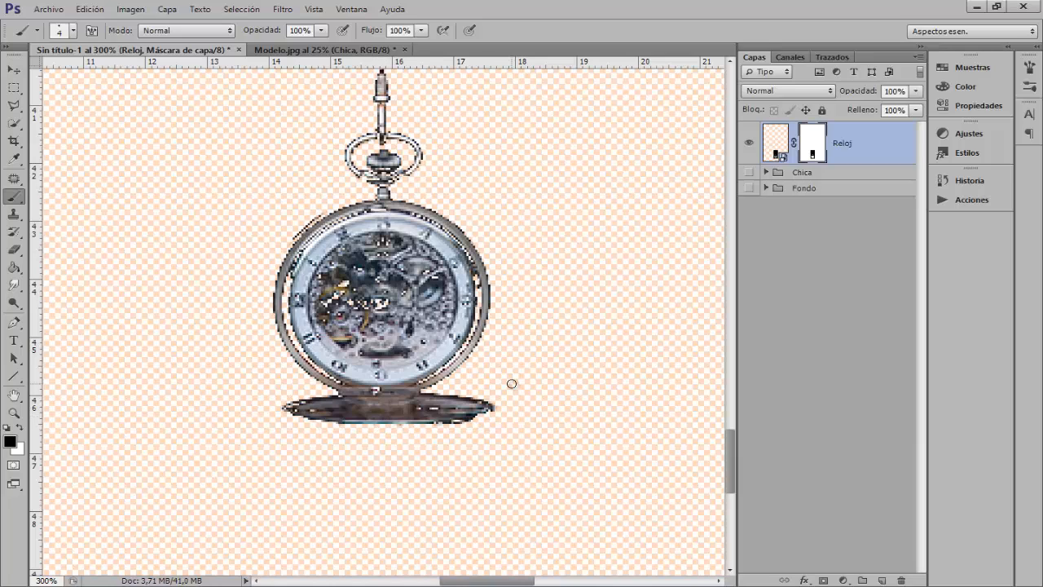
pyautogui.scroll(1, 512, 383)
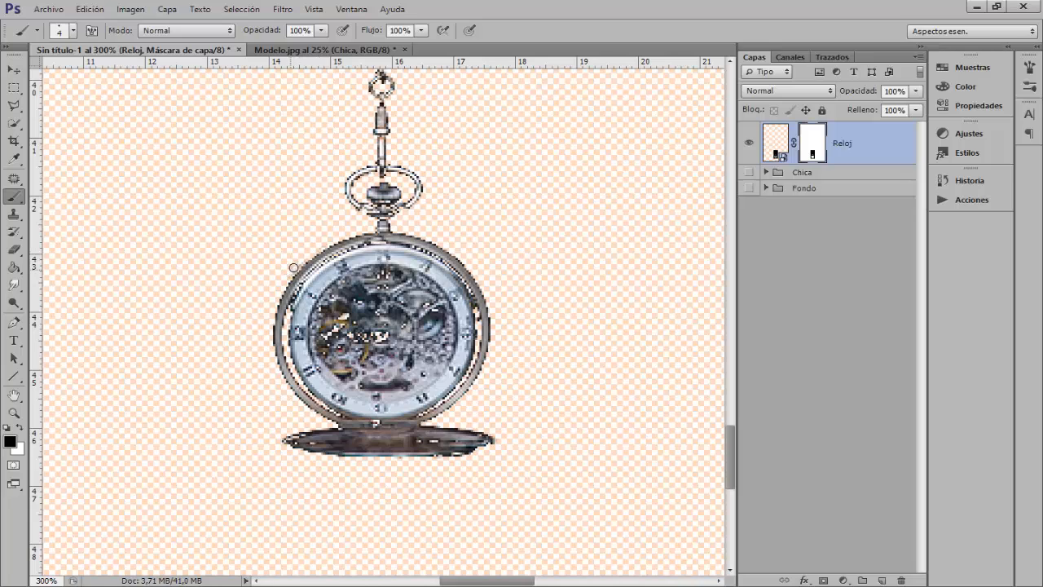
pyautogui.scroll(-1, 427, 453)
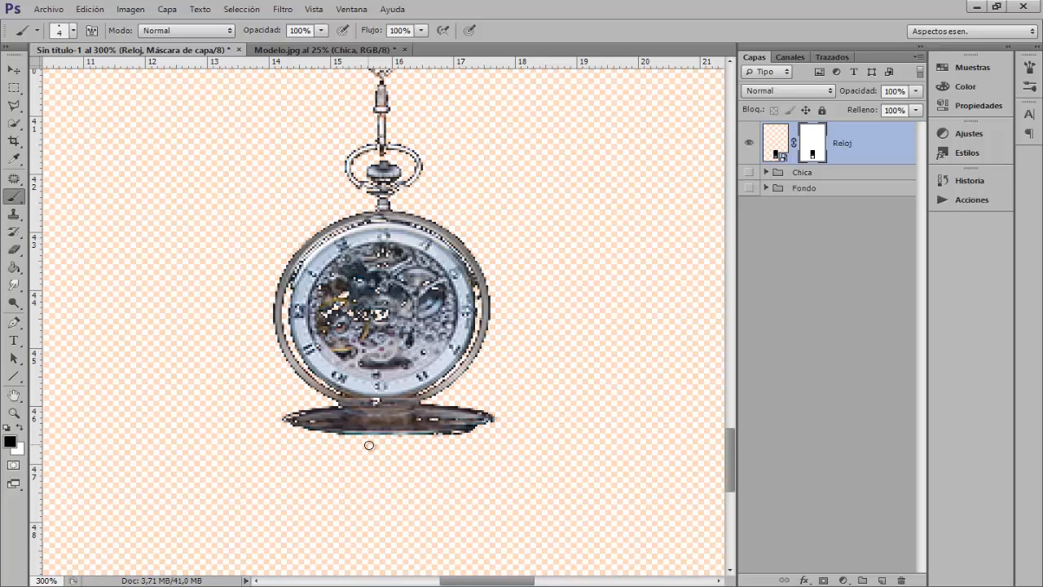
# - Paint in white on the mask to restore the missing ring between the watch's dial and outer case
pyautogui.press('x')
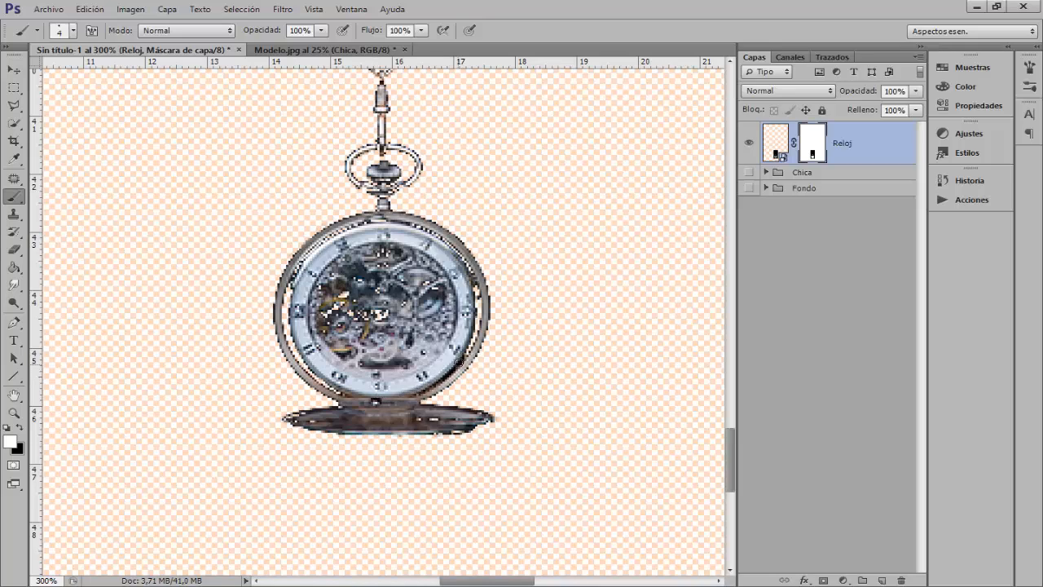
pyautogui.moveTo(459, 363)
pyautogui.mouseDown()
pyautogui.moveTo(478, 295)
pyautogui.moveTo(471, 330)
pyautogui.mouseUp()
pyautogui.moveTo(473, 280)
pyautogui.mouseDown()
pyautogui.moveTo(462, 258)
pyautogui.moveTo(415, 228)
pyautogui.moveTo(388, 220)
pyautogui.moveTo(336, 232)
pyautogui.moveTo(295, 270)
pyautogui.moveTo(285, 322)
pyautogui.moveTo(295, 351)
pyautogui.moveTo(343, 391)
pyautogui.mouseUp()
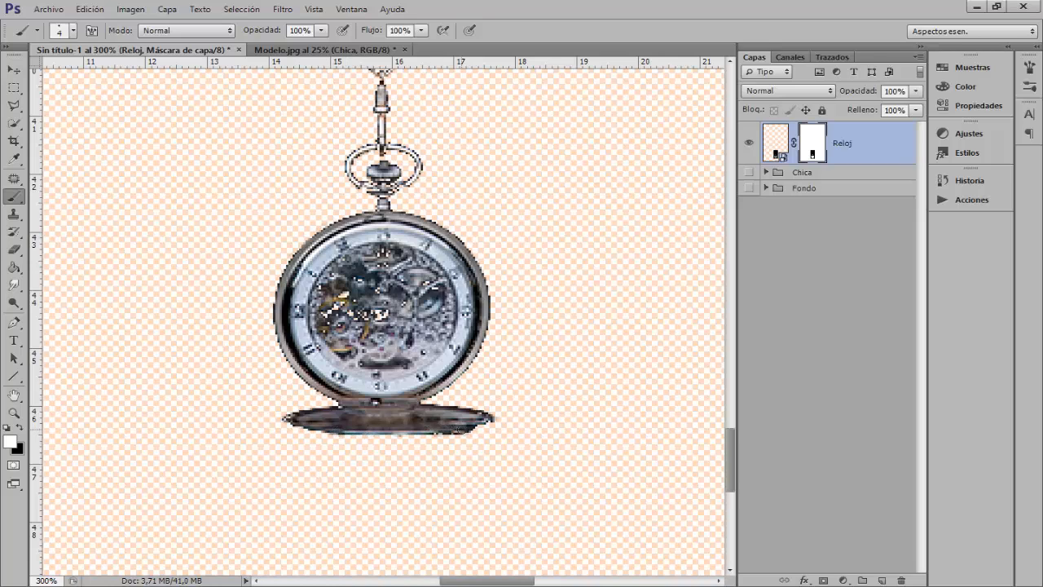
# - Restore the holes in the watch's dial with a 23 px white brush and the gaps around its crown with a 2 px brush
pyautogui.scroll(3, 404, 234)
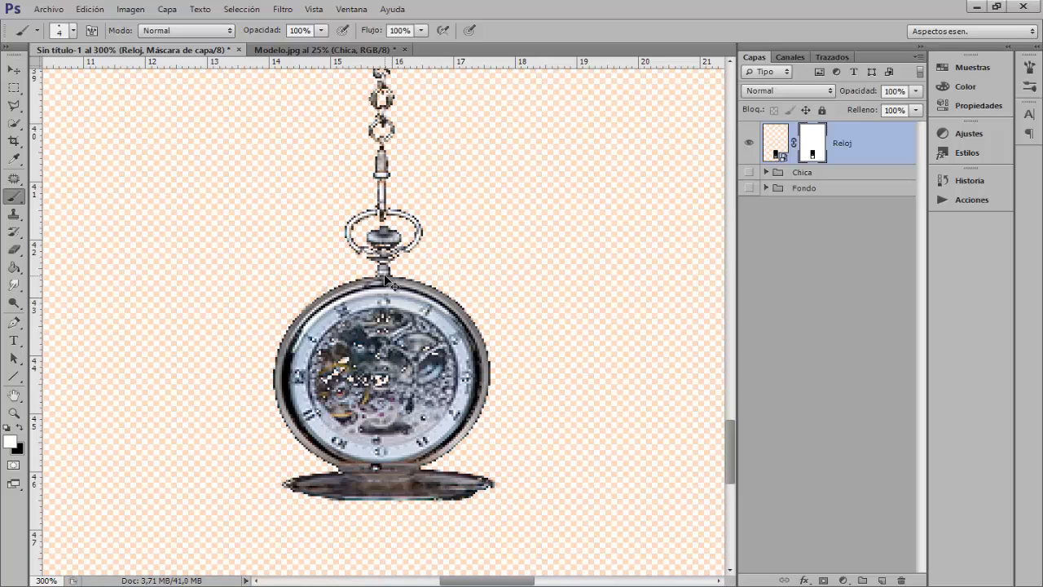
pyautogui.hotkey('ctrl', '+')
pyautogui.hotkey('ctrl', '+')
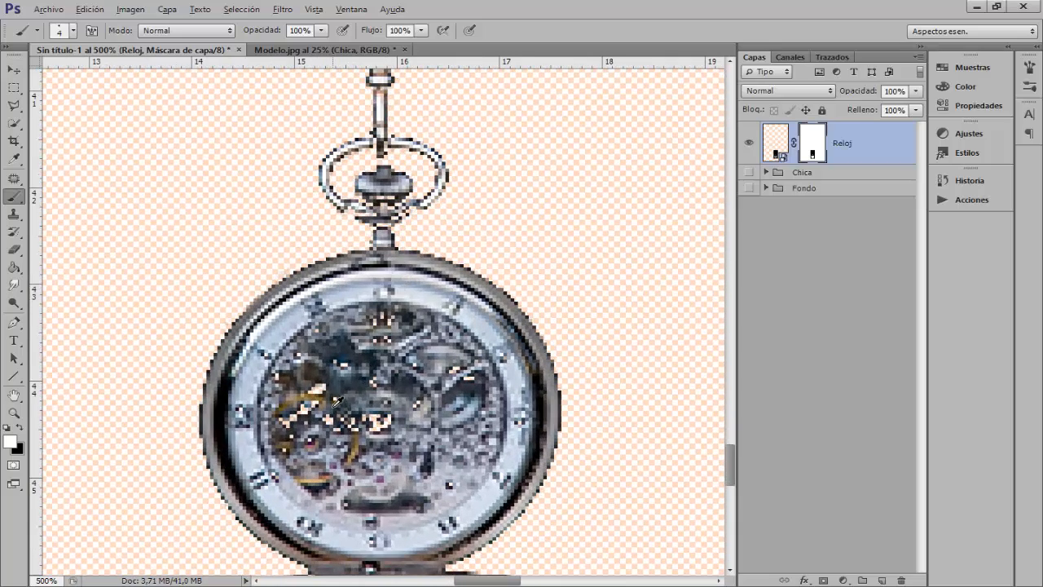
pyautogui.moveTo(336, 401)
pyautogui.mouseDown()
pyautogui.moveTo(358, 407)
pyautogui.moveTo(349, 452)
pyautogui.mouseUp()
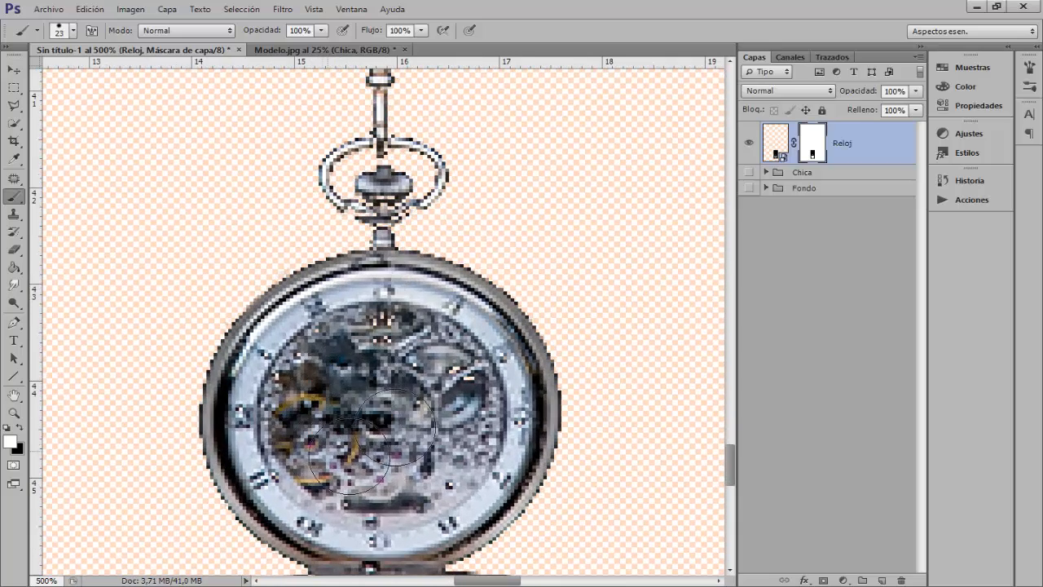
pyautogui.moveTo(397, 426)
pyautogui.mouseDown()
pyautogui.moveTo(379, 352)
pyautogui.moveTo(349, 342)
pyautogui.moveTo(286, 379)
pyautogui.moveTo(301, 442)
pyautogui.moveTo(368, 489)
pyautogui.moveTo(420, 481)
pyautogui.moveTo(446, 447)
pyautogui.moveTo(456, 391)
pyautogui.moveTo(444, 350)
pyautogui.moveTo(370, 322)
pyautogui.moveTo(319, 330)
pyautogui.moveTo(267, 363)
pyautogui.moveTo(261, 411)
pyautogui.moveTo(298, 436)
pyautogui.moveTo(460, 446)
pyautogui.moveTo(481, 393)
pyautogui.mouseUp()
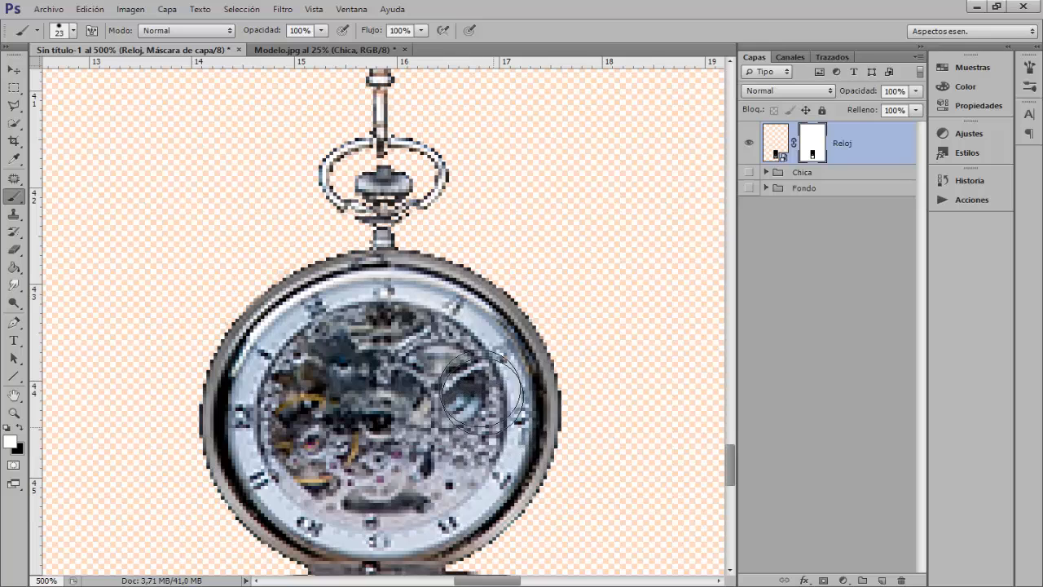
pyautogui.scroll(5, 398, 309)
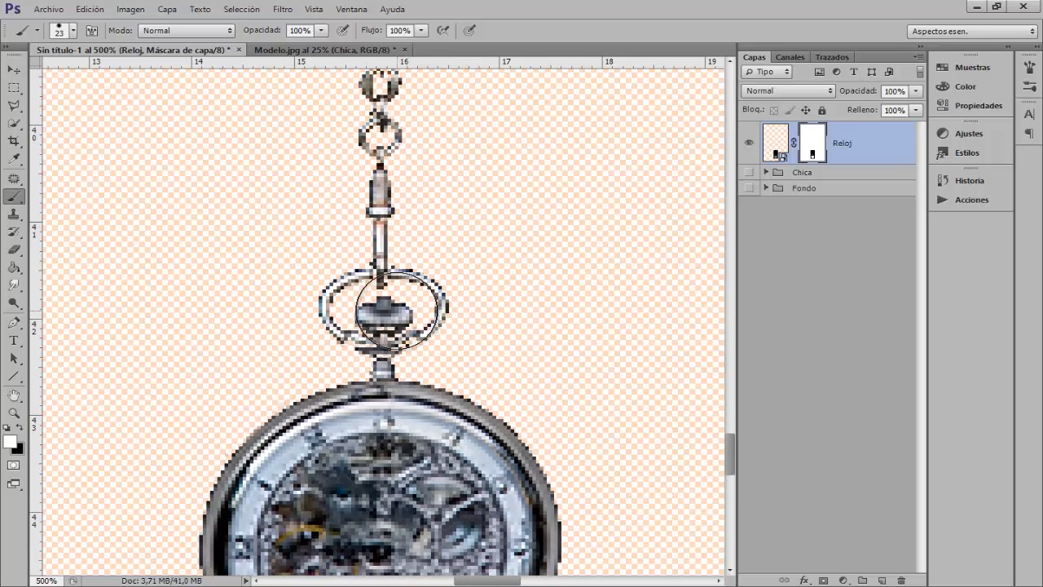
pyautogui.moveTo(391, 309)
pyautogui.mouseDown()
pyautogui.moveTo(347, 339)
pyautogui.moveTo(384, 359)
pyautogui.moveTo(381, 348)
pyautogui.moveTo(414, 341)
pyautogui.mouseUp()
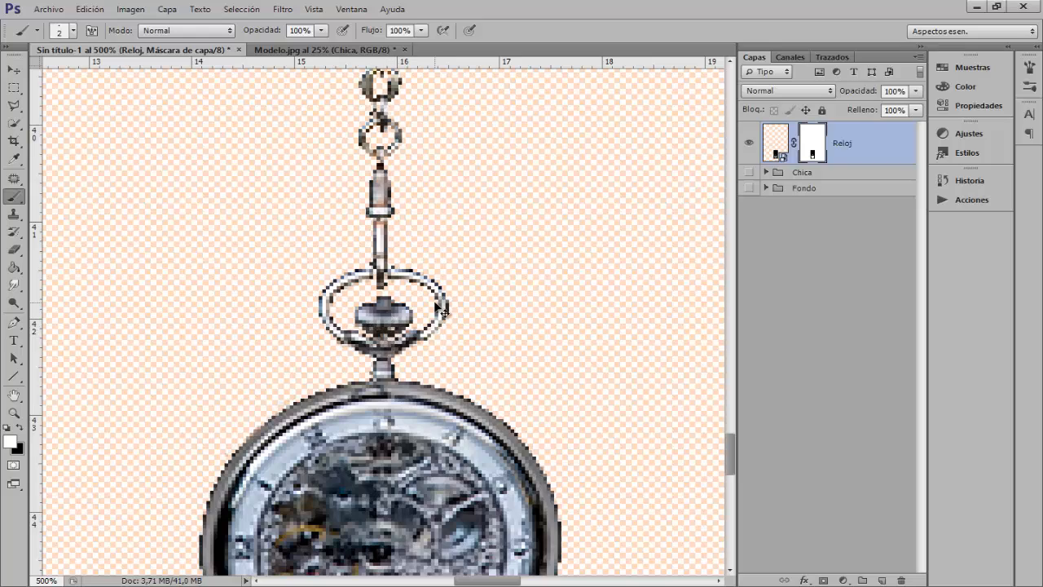
# - Show the Chica and Fondo groups again behind the masked watch
pyautogui.hotkey('ctrl', '-')
pyautogui.hotkey('ctrl', '-')
pyautogui.hotkey('ctrl', '-')
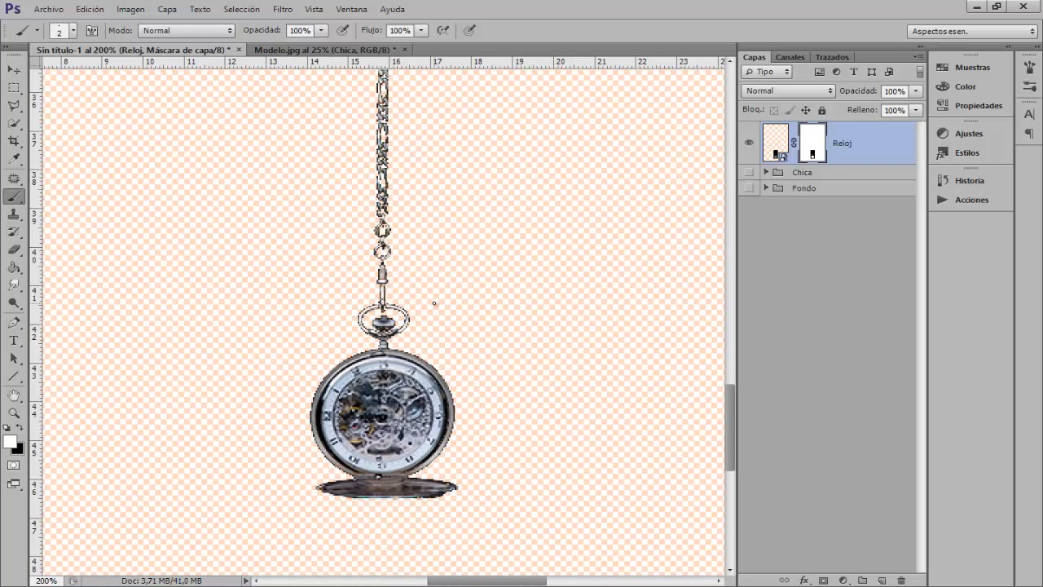
pyautogui.hotkey('ctrl', '-')
pyautogui.hotkey('ctrl', '-')
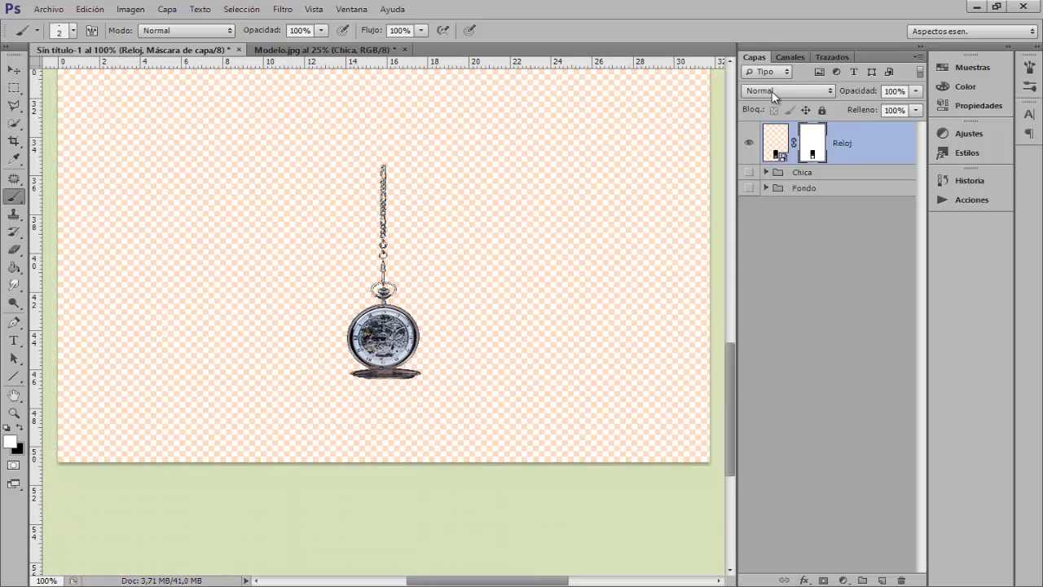
pyautogui.keyDown('alt'); pyautogui.click(749, 143); pyautogui.keyUp('alt')
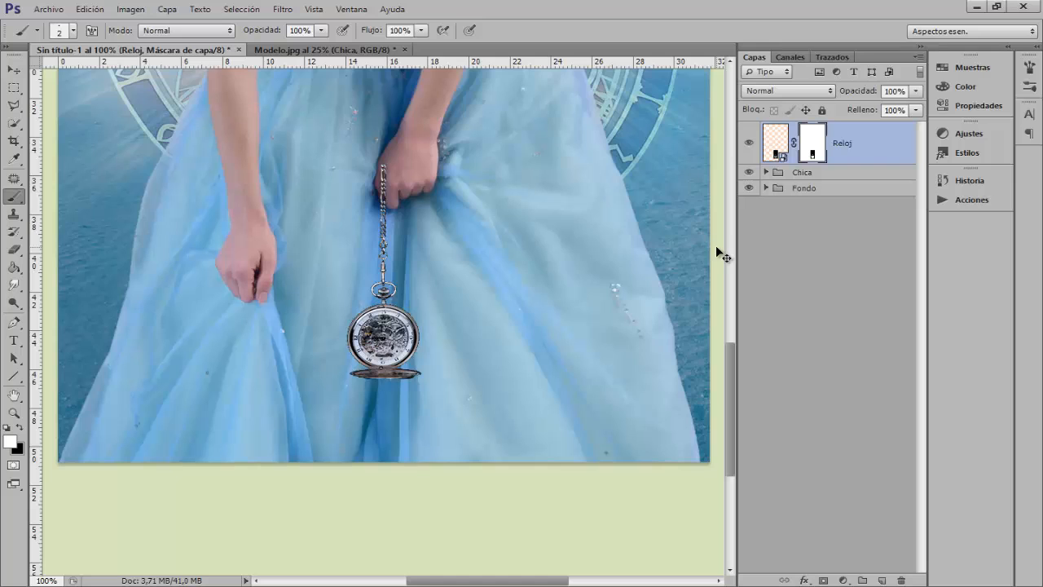
# - Rasterize the Reloj smart object layer and make its layer mask active for editing
pyautogui.hotkey('ctrl', '+')
pyautogui.scroll(3, 604, 338)
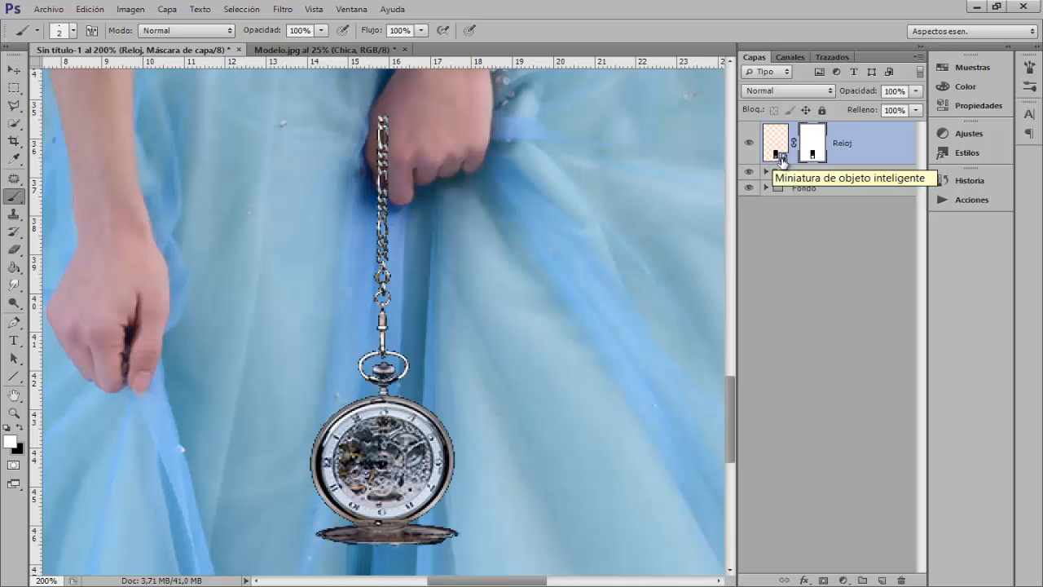
pyautogui.rightClick(886, 146)
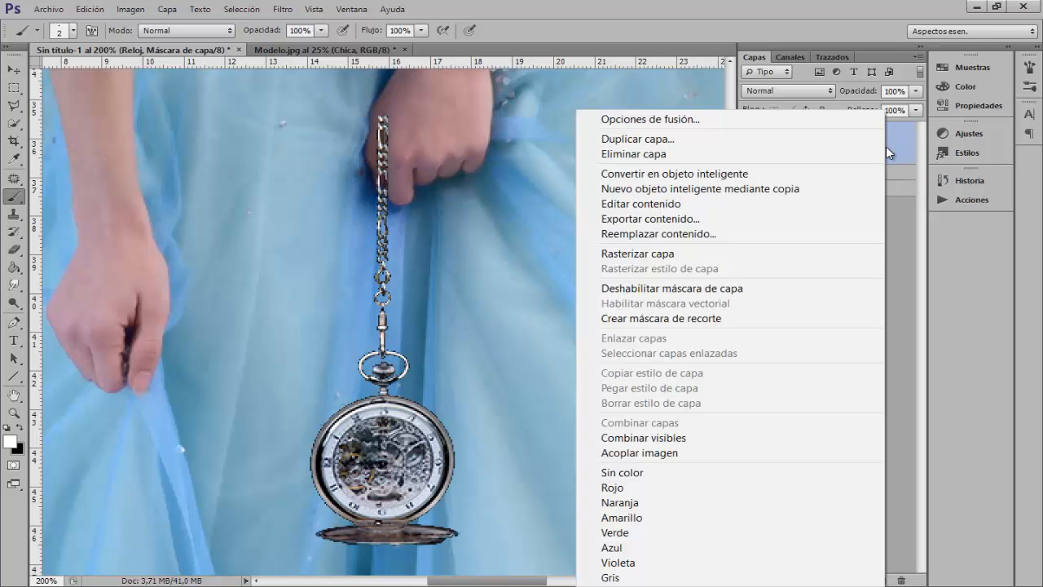
pyautogui.click(750, 255)
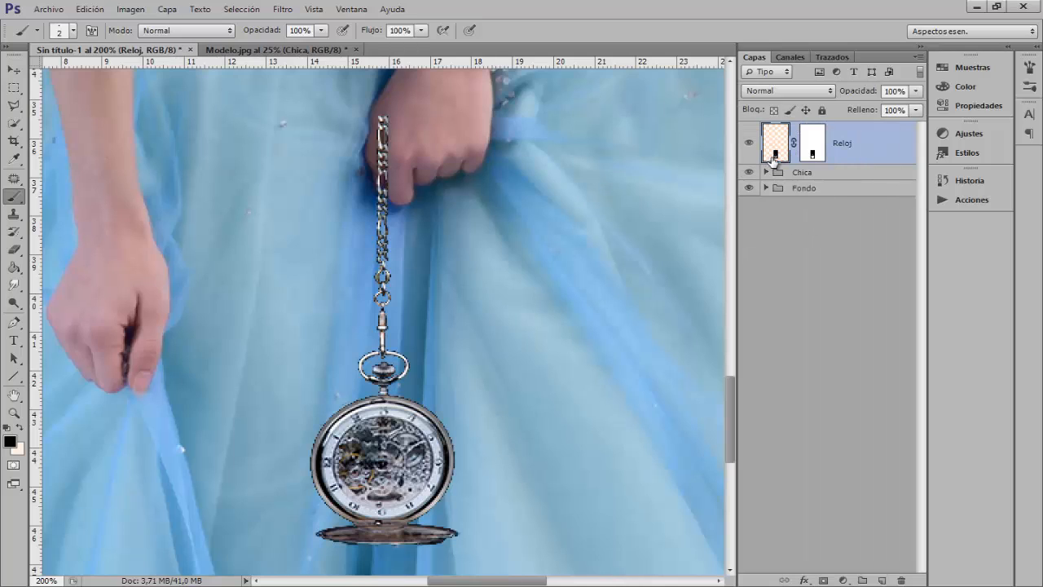
pyautogui.click(817, 142)
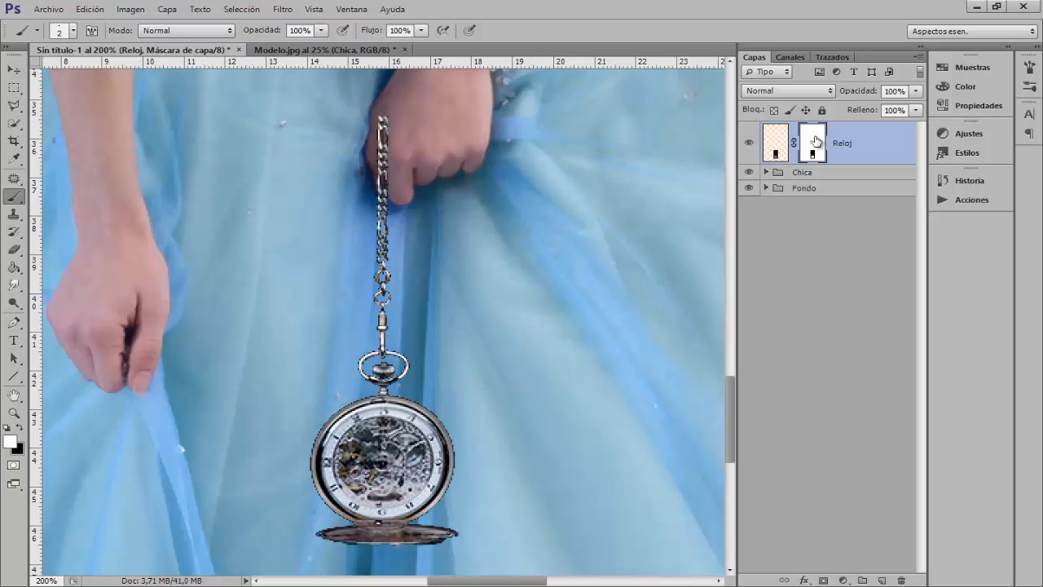
# - Apply the Reloj layer's mask permanently and remove the edge halo around the watch with a width of 1 pixel
pyautogui.rightClick(816, 143)
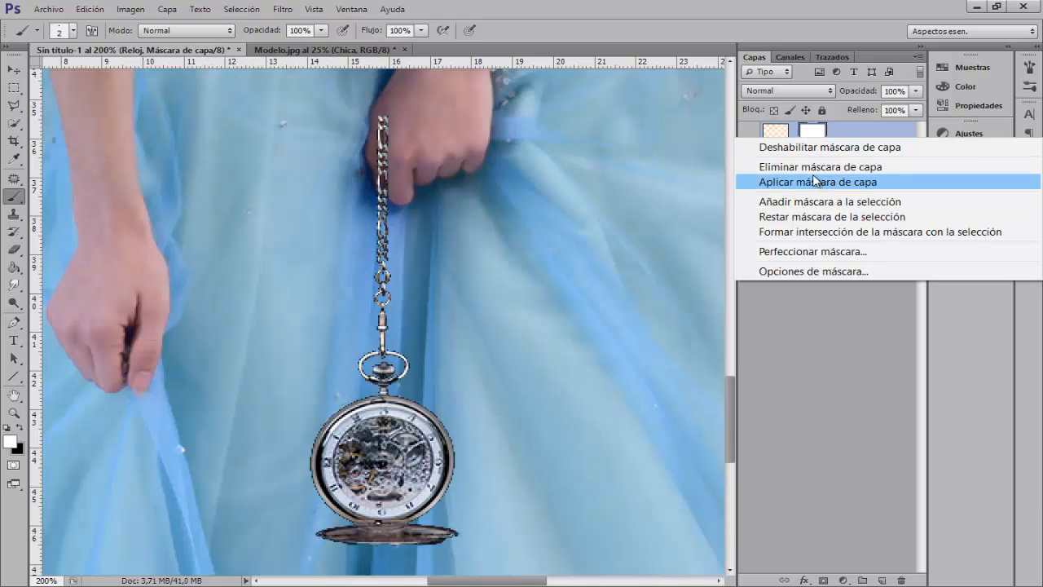
pyautogui.click(811, 182)
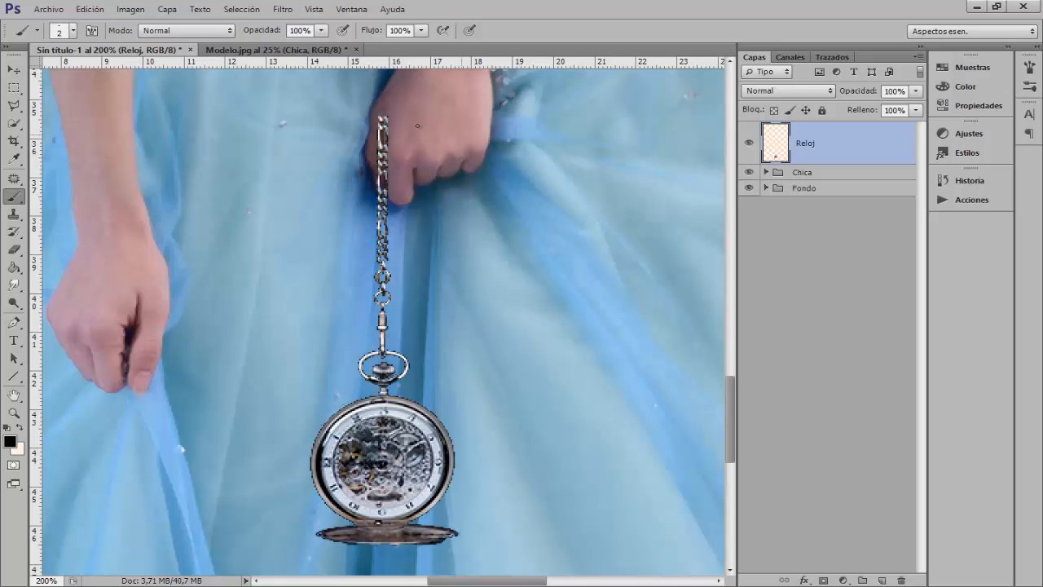
pyautogui.click(170, 10)
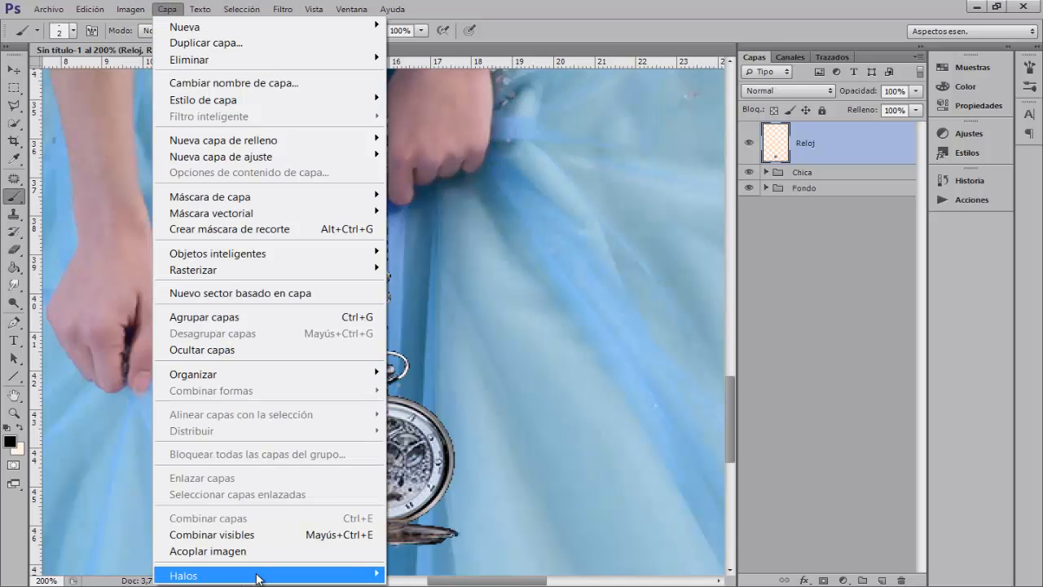
pyautogui.moveTo(259, 576)
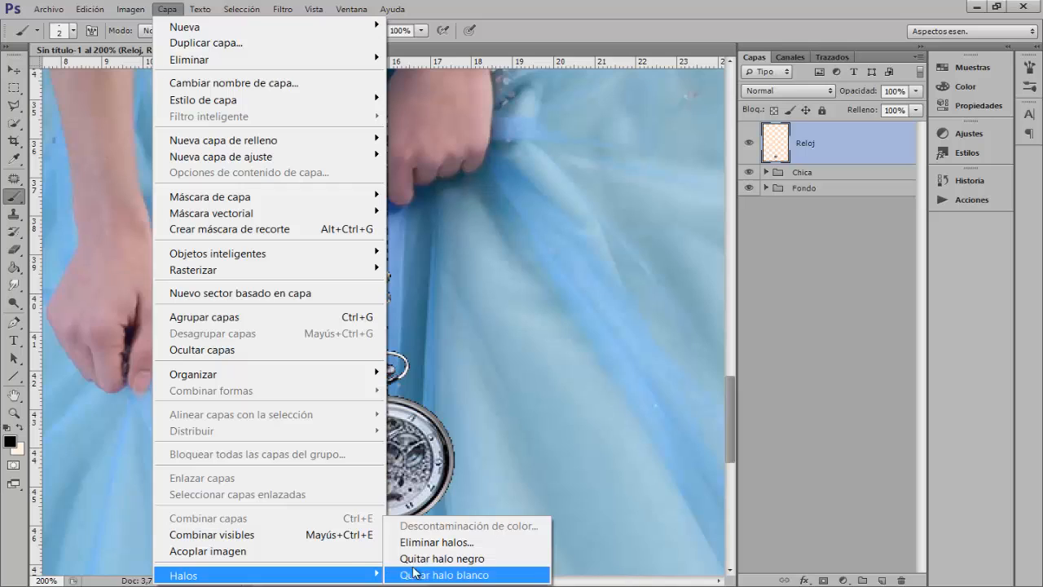
pyautogui.click(484, 543)
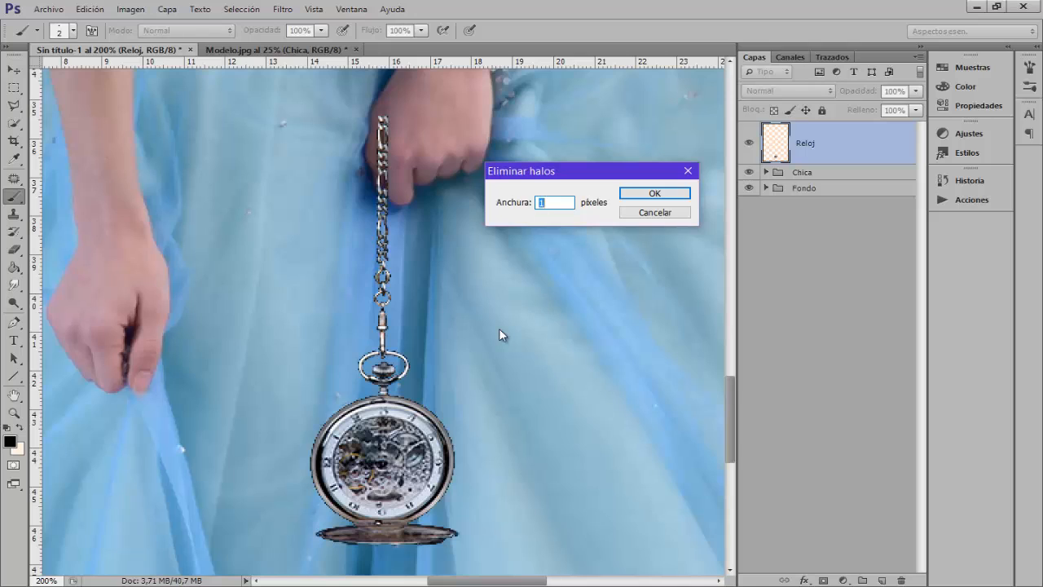
pyautogui.click(654, 196)
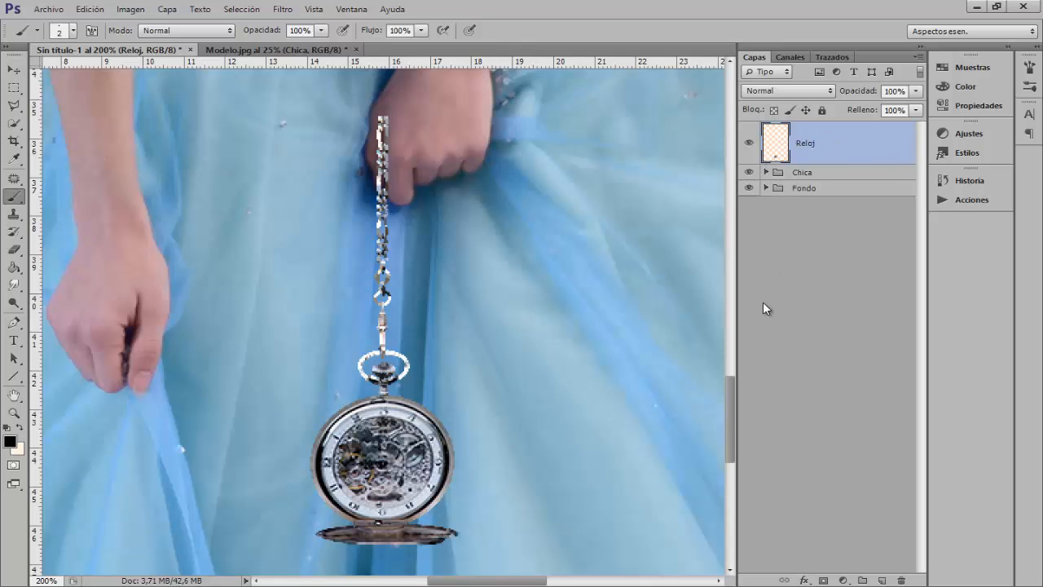
# - Add a new layer mask to Reloj and paint with a soft 26 px black brush to hide the chain over the hand
pyautogui.click(824, 581)
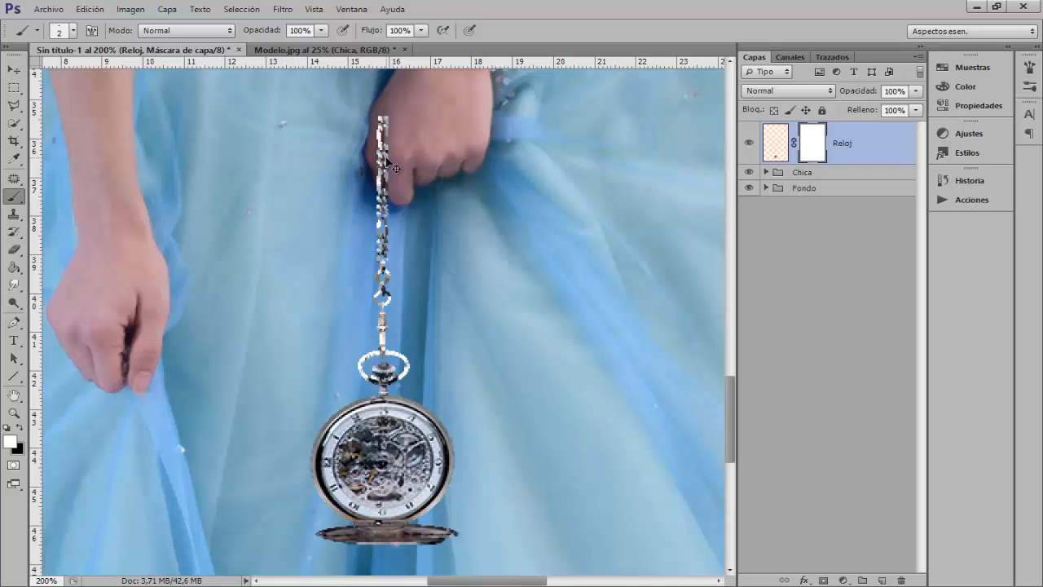
pyautogui.hotkey('ctrl', '+')
pyautogui.scroll(3, 394, 167)
pyautogui.scroll(1, 434, 303)
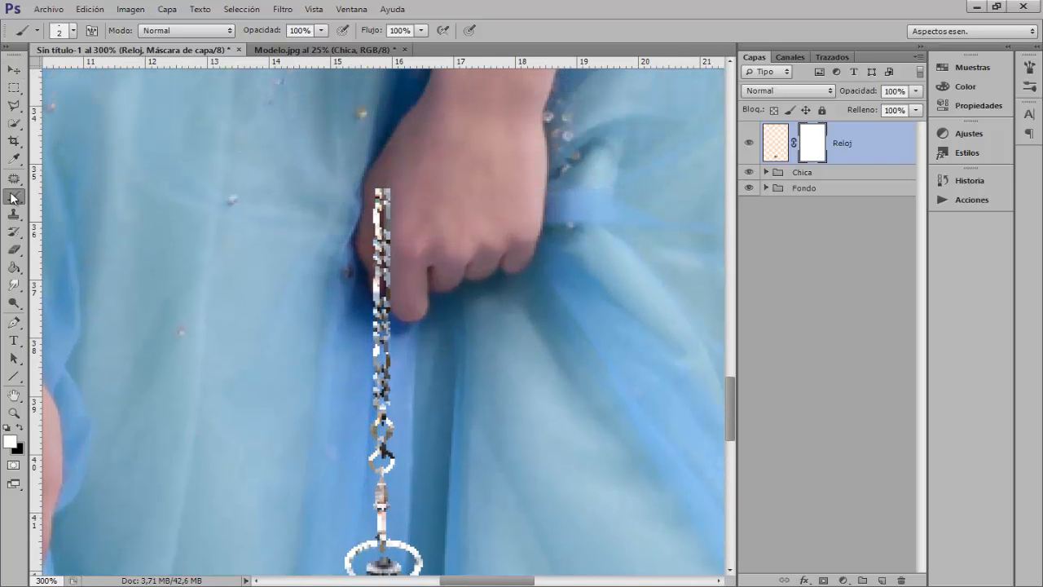
pyautogui.press('x')
pyautogui.click(276, 32)
pyautogui.rightClick(318, 198)
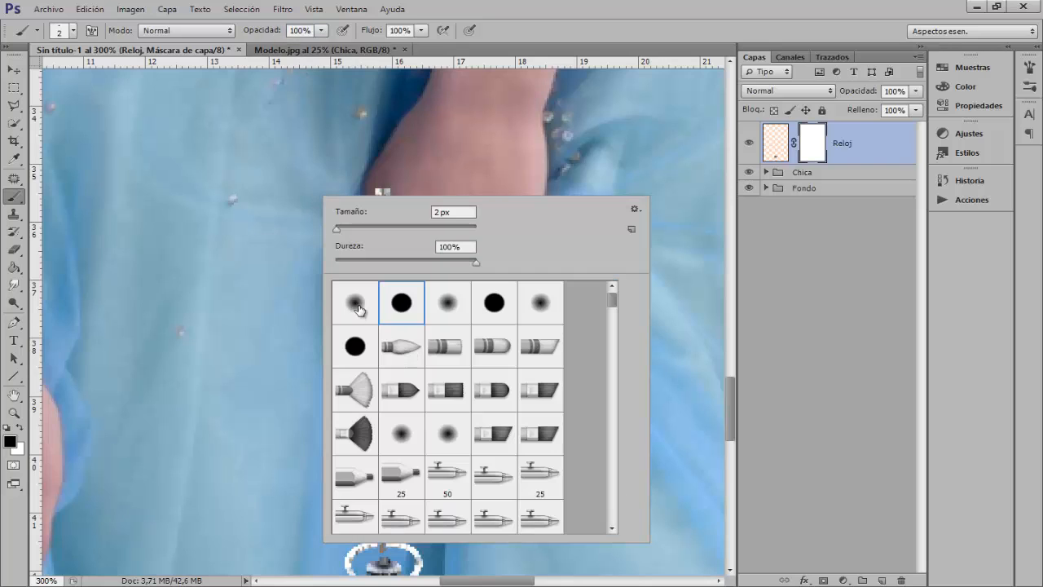
pyautogui.click(359, 310)
pyautogui.moveTo(242, 271); pyautogui.dragTo(269, 267)
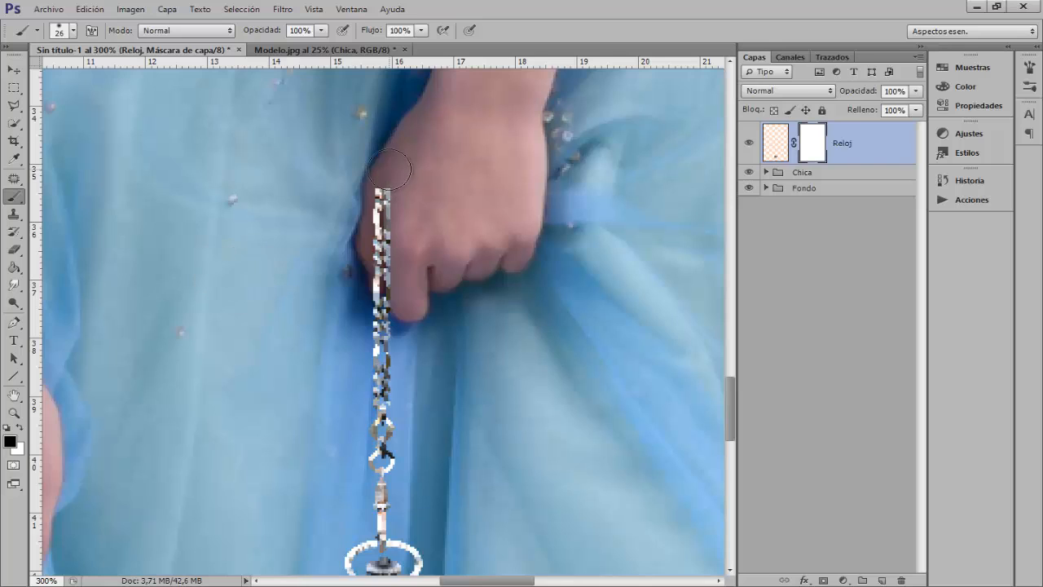
pyautogui.moveTo(389, 168)
pyautogui.mouseDown()
pyautogui.moveTo(393, 235)
pyautogui.moveTo(382, 243)
pyautogui.moveTo(407, 281)
pyautogui.moveTo(380, 284)
pyautogui.mouseUp()
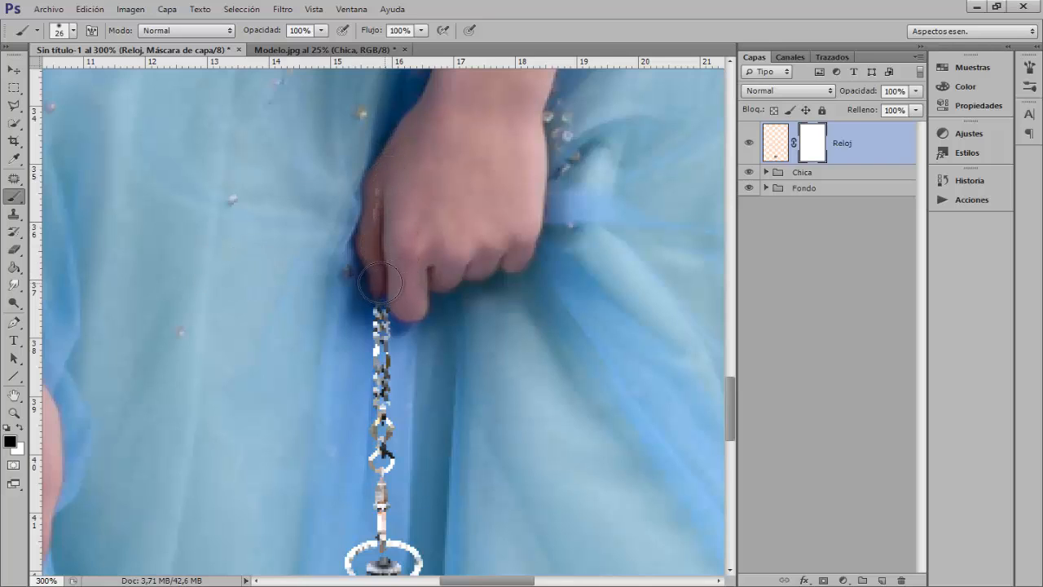
# - Restore the top of the chain just below and between the fingers by painting the mask with a small white brush
pyautogui.hotkey('ctrl', '+')
pyautogui.moveTo(452, 243)
pyautogui.mouseDown()
pyautogui.moveTo(423, 249)
pyautogui.moveTo(452, 250)
pyautogui.mouseUp()
pyautogui.press('x')
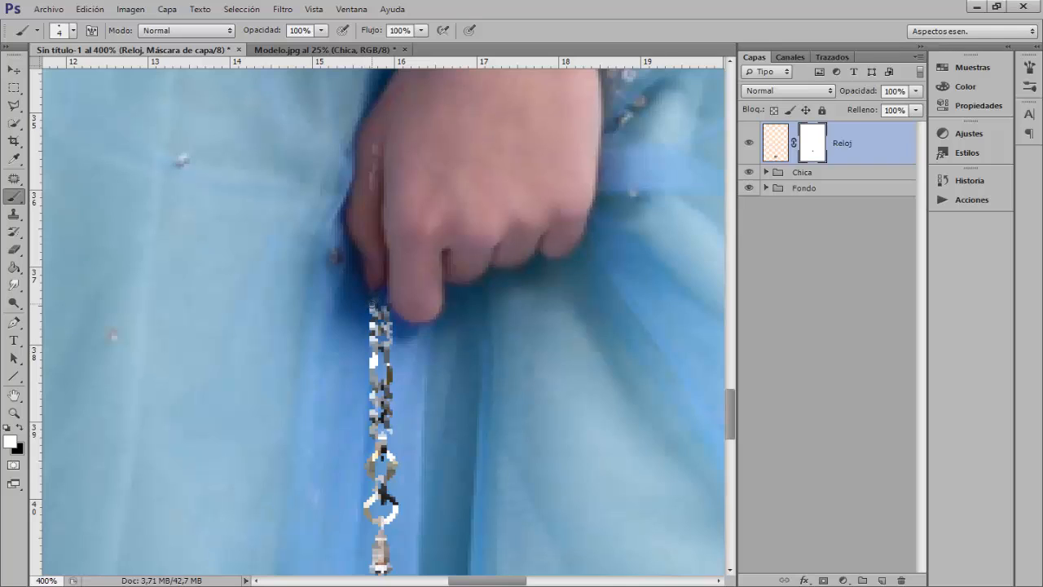
pyautogui.moveTo(374, 303); pyautogui.dragTo(387, 278)
pyautogui.press('x')
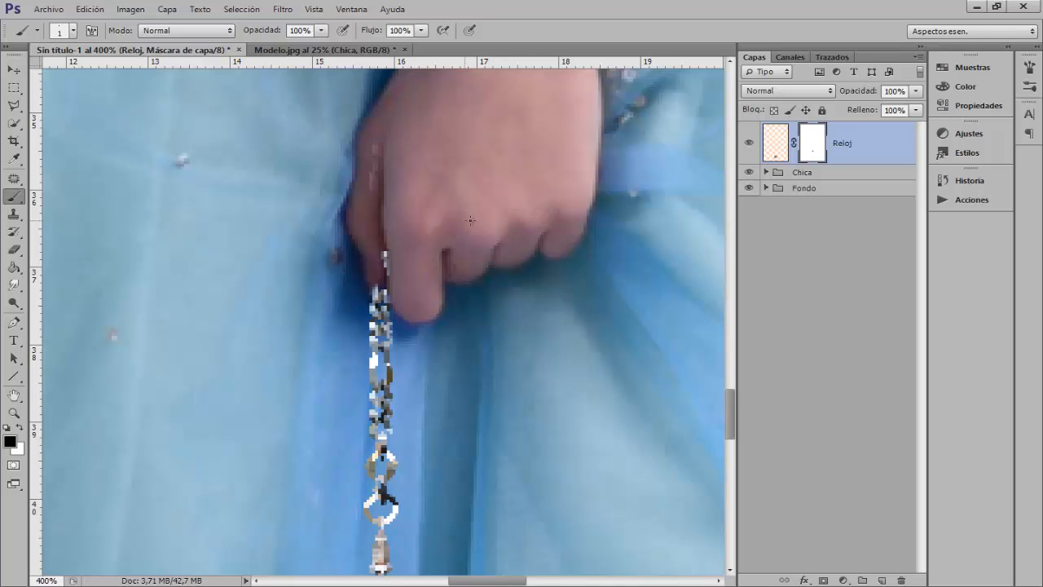
# - Trim the top end of the chain between the fingers with a 3 px black brush on the mask
pyautogui.keyDown('alt'); pyautogui.rightClick(471, 240); pyautogui.keyUp('alt')
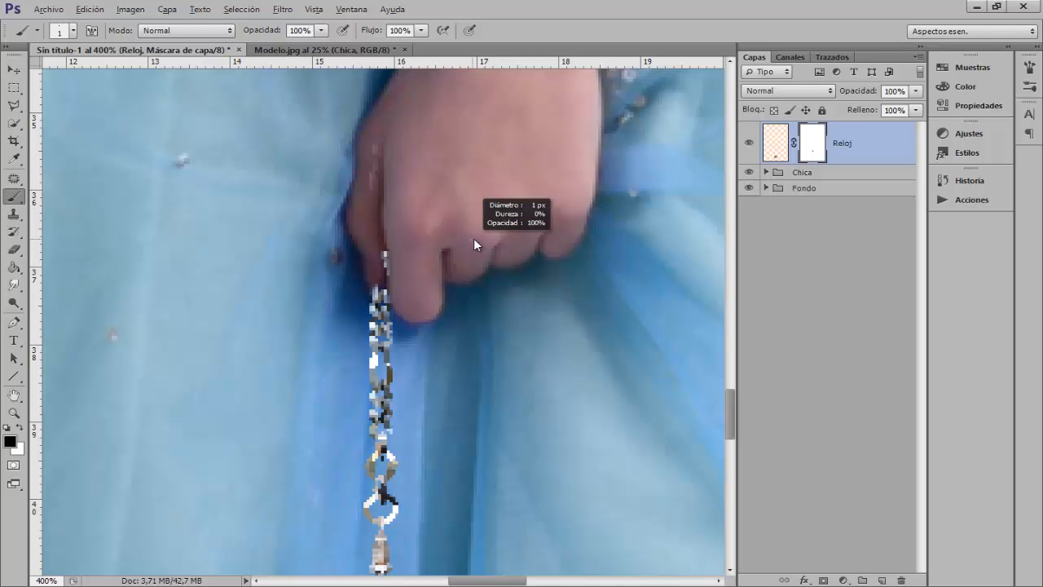
pyautogui.press(']')
pyautogui.press(']')
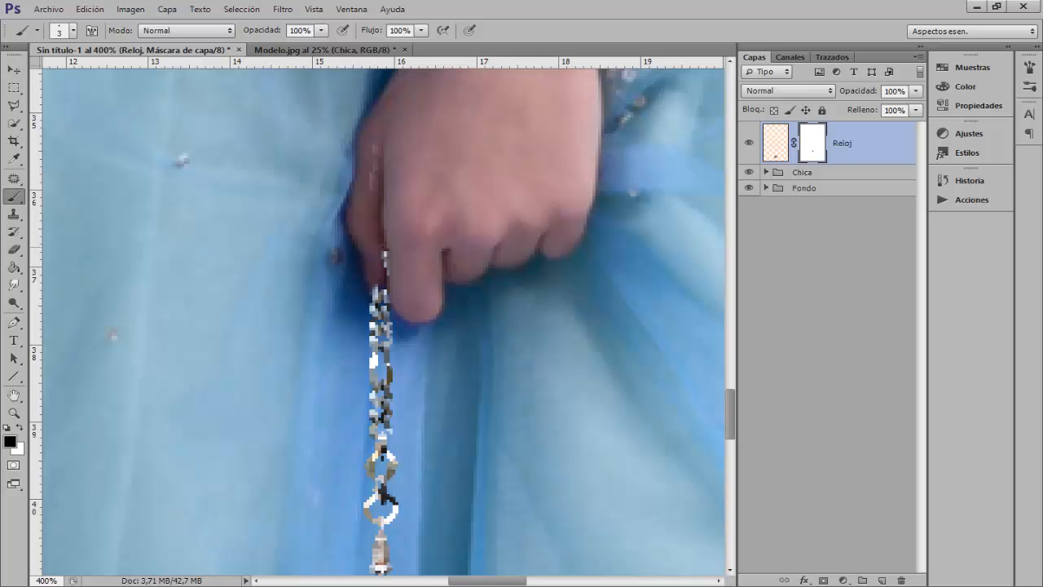
pyautogui.moveTo(380, 264); pyautogui.dragTo(383, 243)
pyautogui.hotkey('ctrl', '-')
pyautogui.hotkey('ctrl', '-')
pyautogui.hotkey('ctrl', '-')
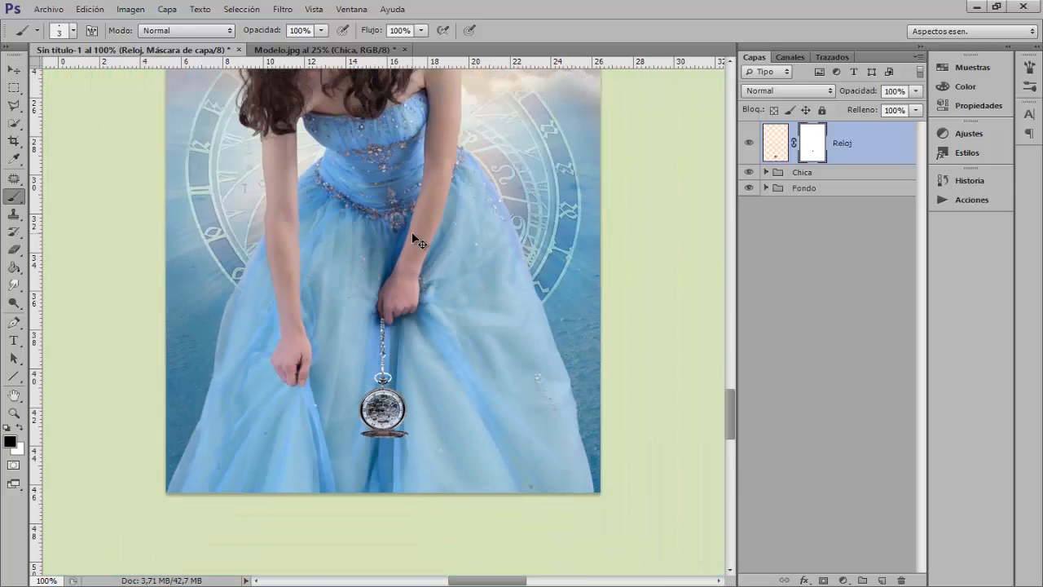
pyautogui.hotkey('ctrl', '-')
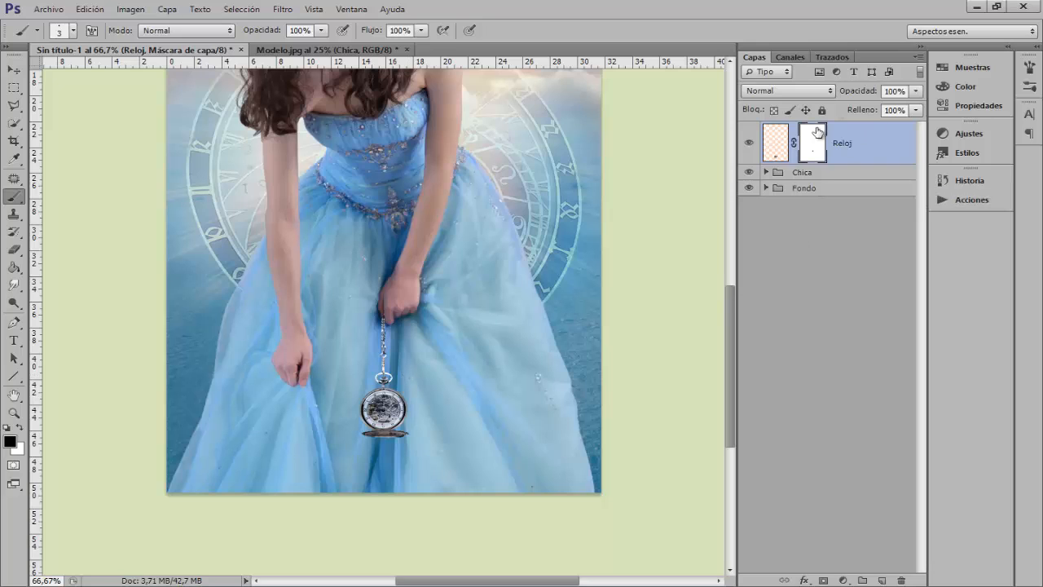
# - Load the watch's outline as a selection and create a new layer named sombra beneath Reloj
pyautogui.moveTo(804, 150); pyautogui.dragTo(780, 151)
pyautogui.keyDown('ctrl'); pyautogui.click(781, 151); pyautogui.keyUp('ctrl')
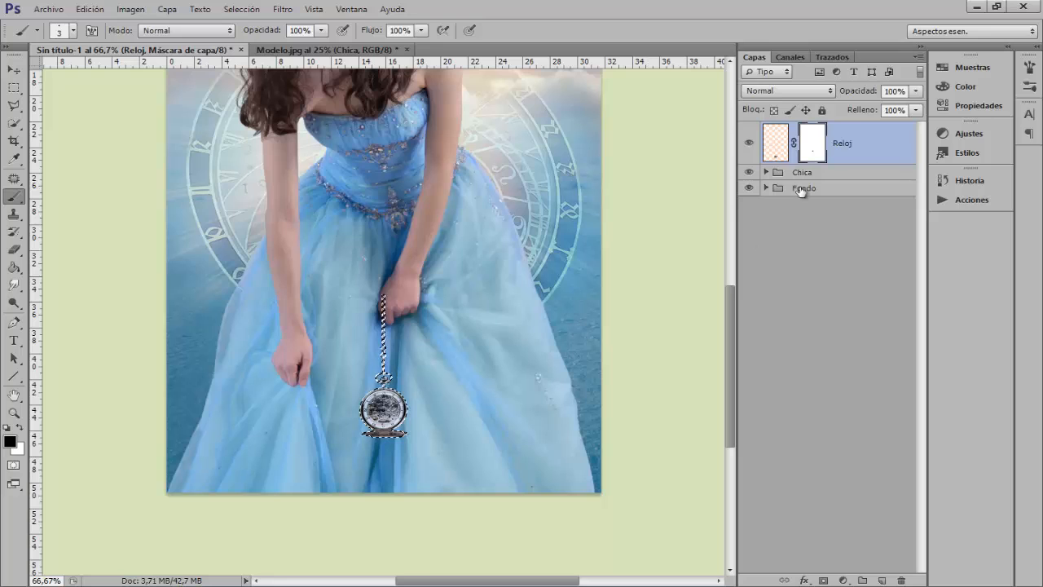
pyautogui.keyDown('ctrl'); pyautogui.click(883, 580); pyautogui.keyUp('ctrl')
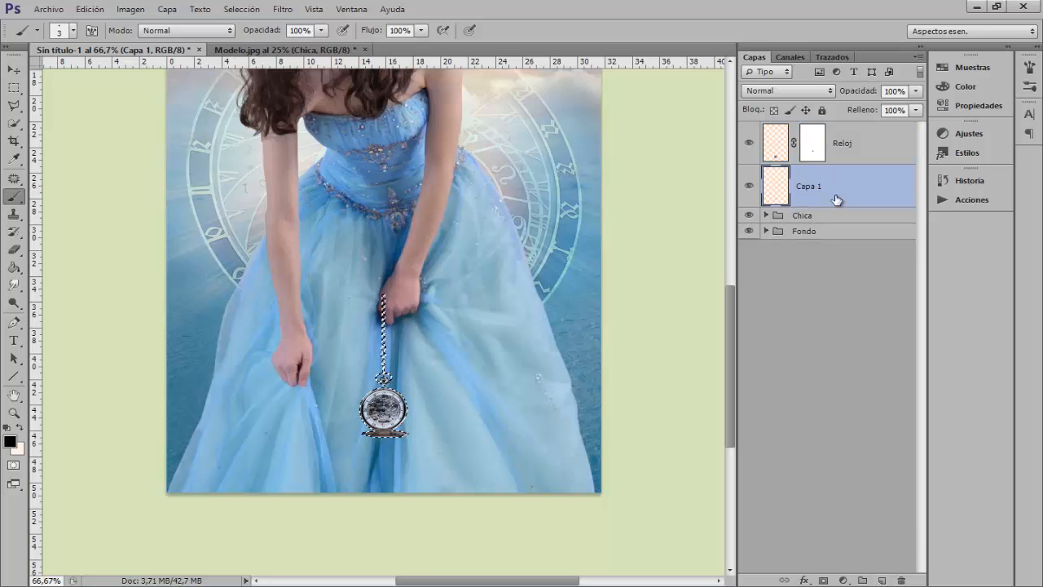
pyautogui.doubleClick(810, 186)
pyautogui.write('so')
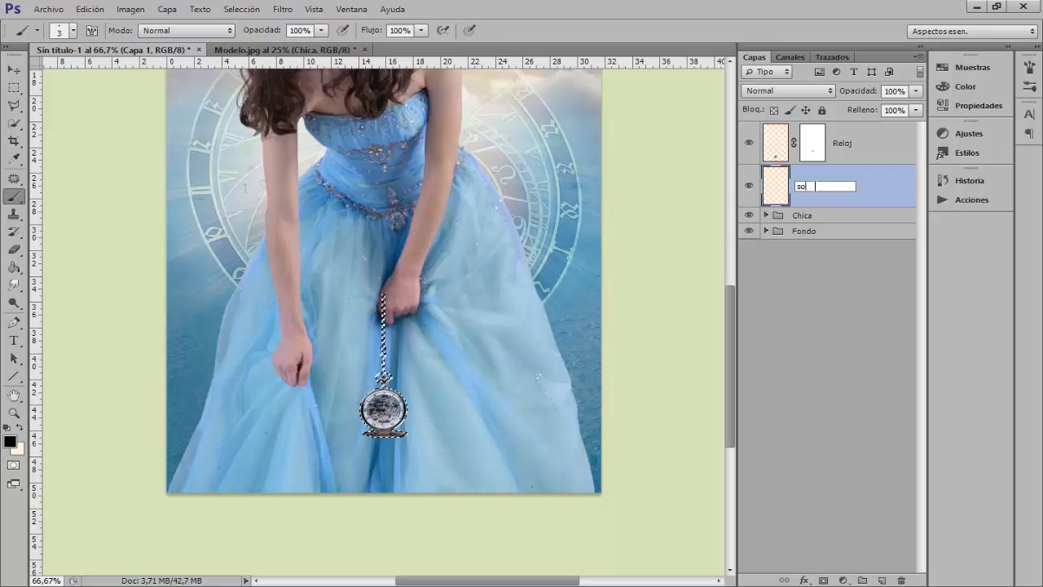
pyautogui.write('mbra')
pyautogui.press('Return')
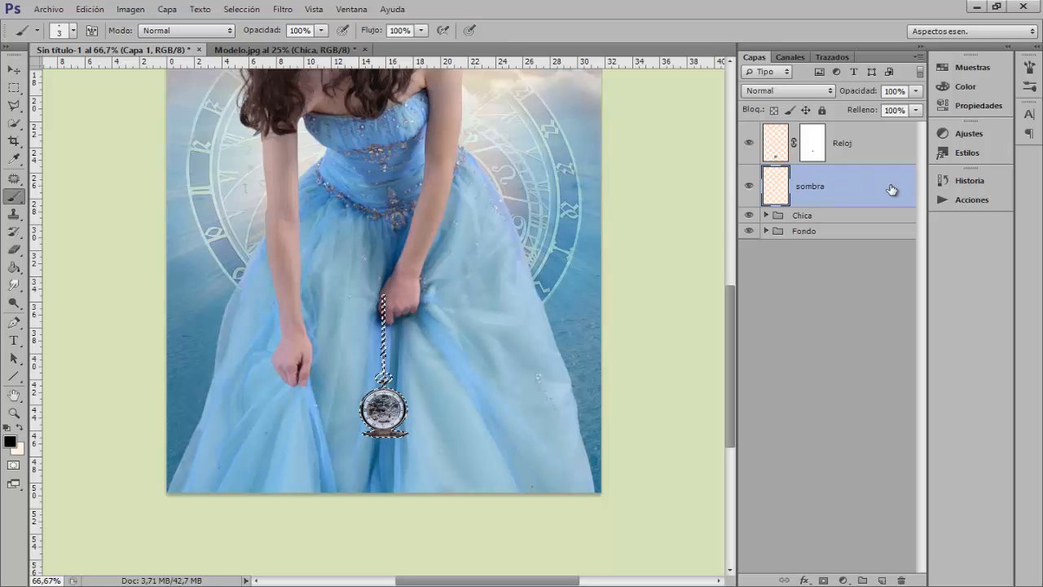
# - Transform the selection to shift it slightly down and left of the watch, to X 442 px and Y 1166 px
pyautogui.click(241, 18)
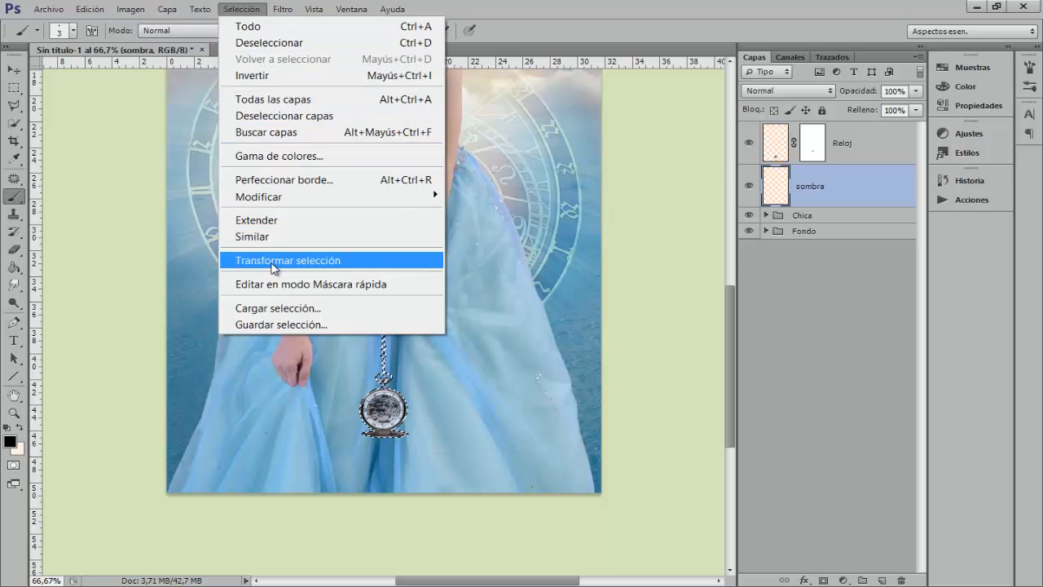
pyautogui.click(273, 260)
pyautogui.hotkey('ctrl', '+')
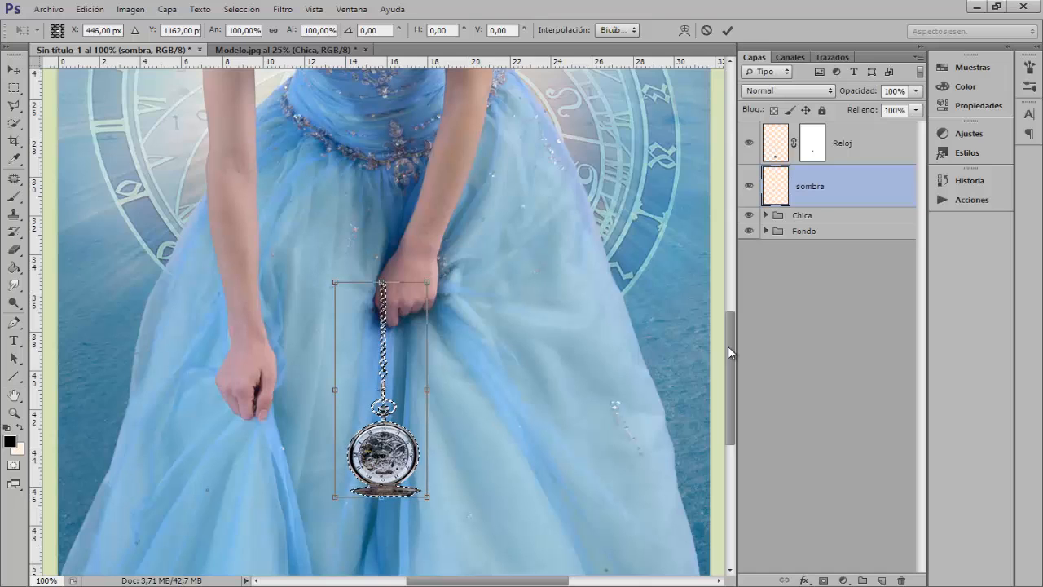
pyautogui.press('Down')
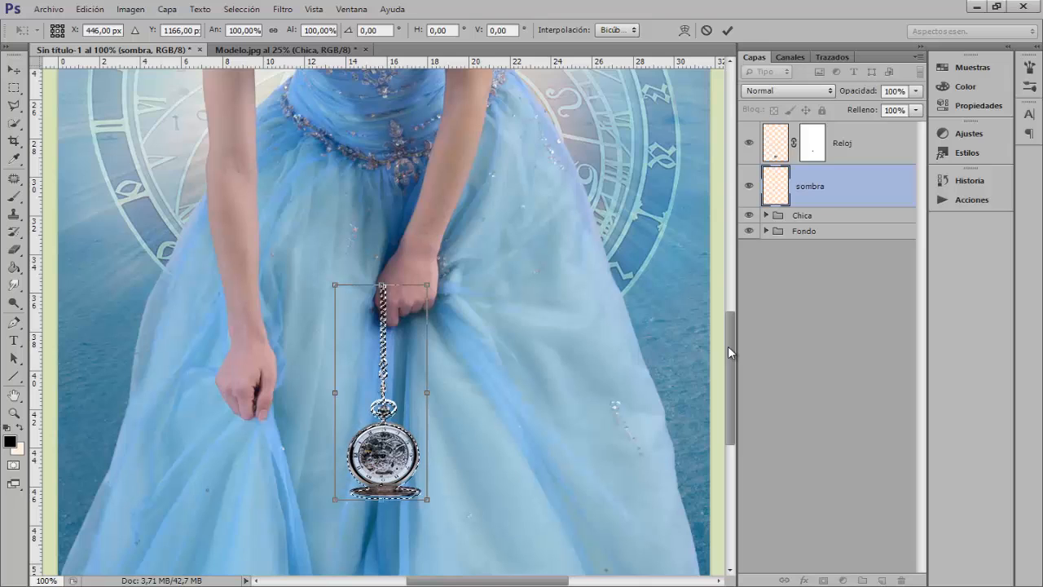
pyautogui.press('Left')
pyautogui.press('Left')
pyautogui.press('Left')
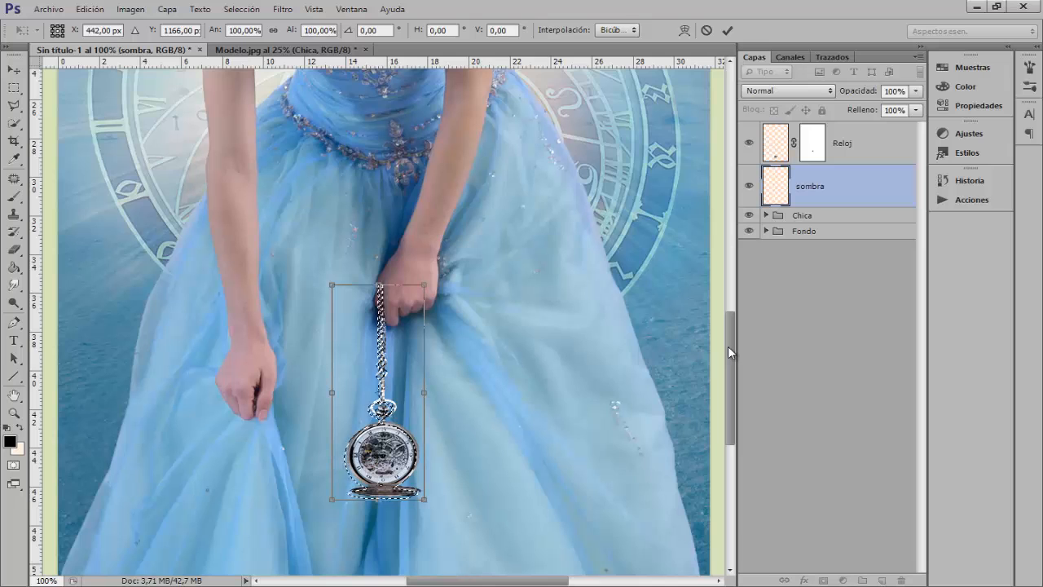
pyautogui.scroll(10, 533, 332)
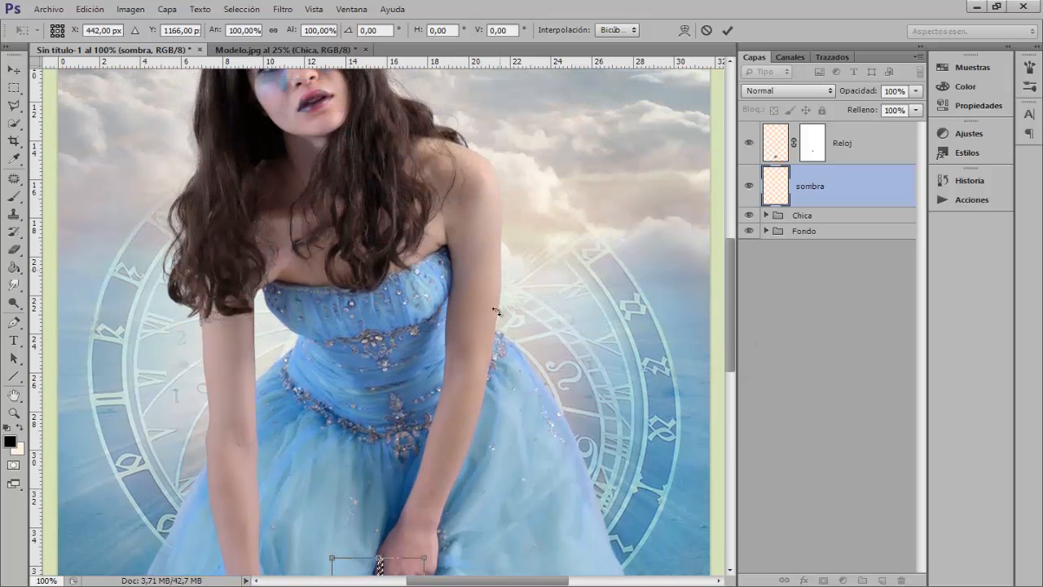
pyautogui.scroll(3, 538, 332)
pyautogui.scroll(2, 537, 331)
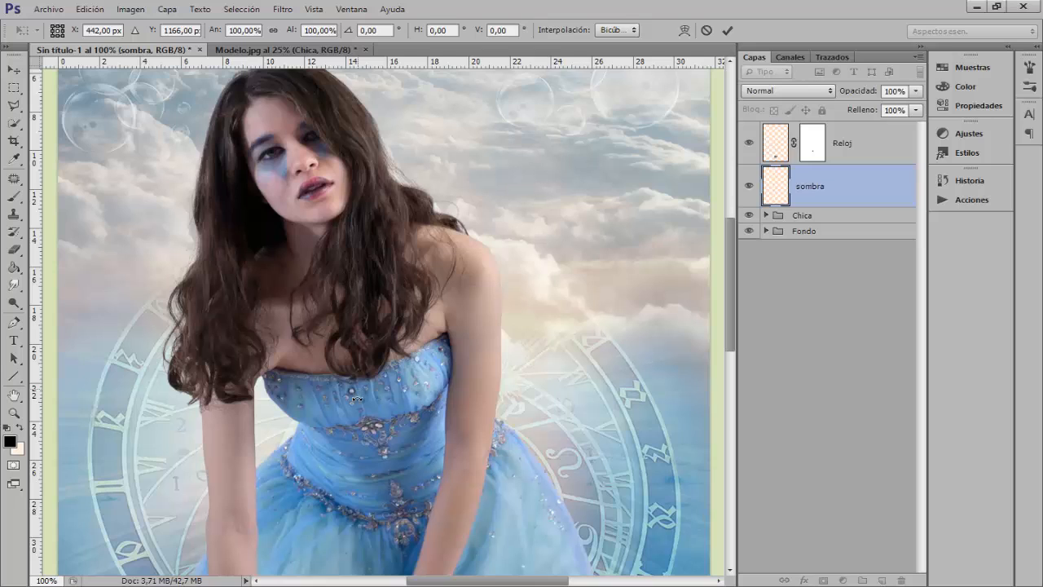
pyautogui.scroll(-15, 489, 484)
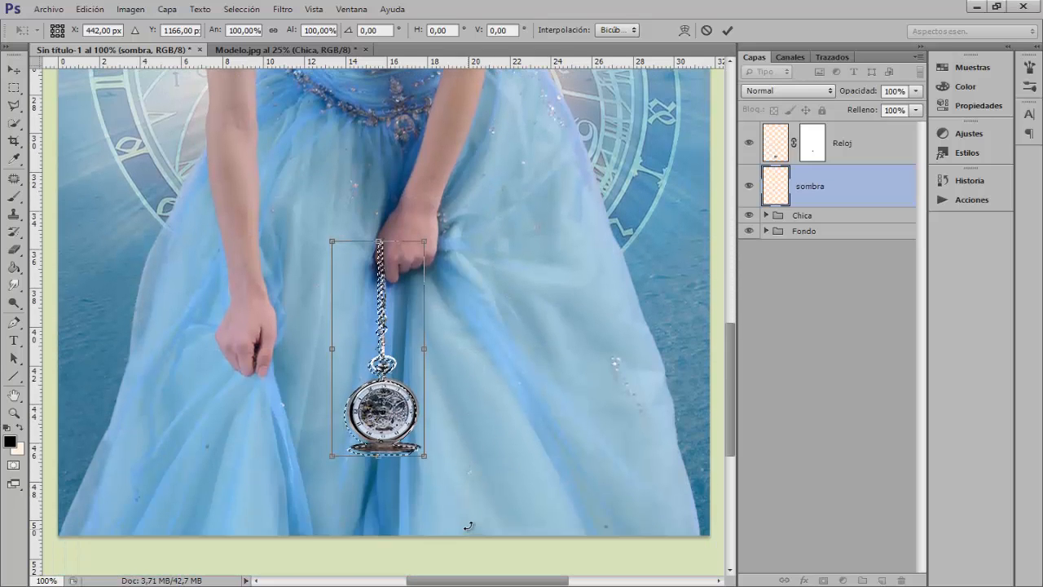
pyautogui.press('Return')
# - Fill the selection on the sombra layer using a soft 93 px brush at 29% opacity in a dark blue sampled from the dress
pyautogui.press('b')
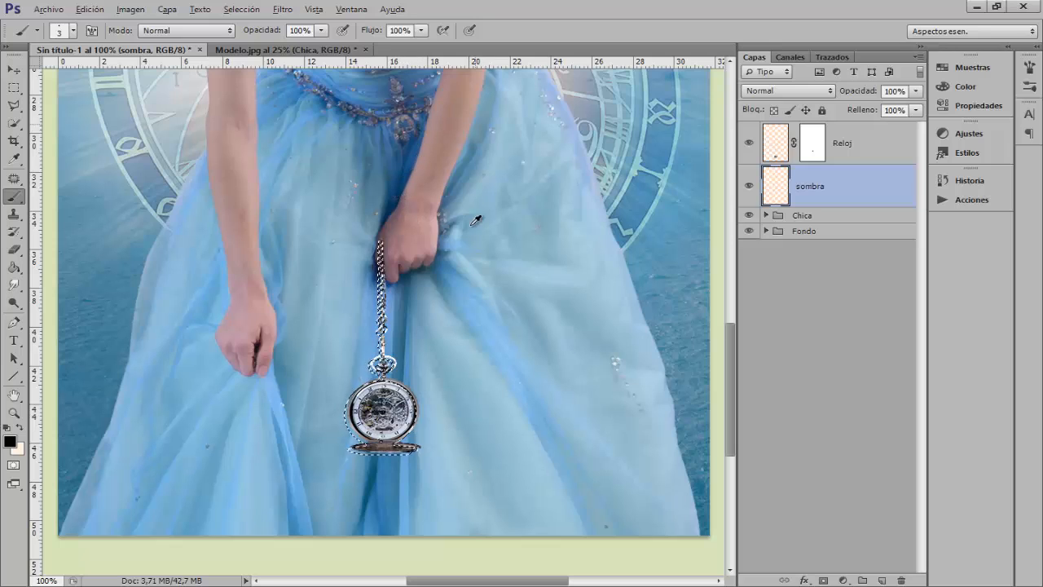
pyautogui.keyDown('alt'); pyautogui.click(414, 163); pyautogui.keyUp('alt')
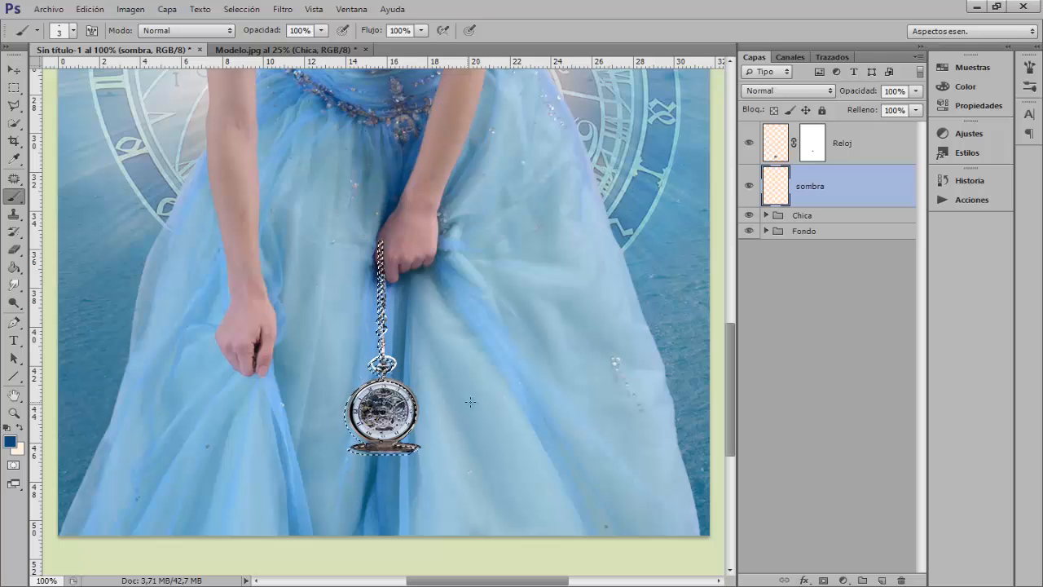
pyautogui.moveTo(417, 393); pyautogui.dragTo(453, 388)
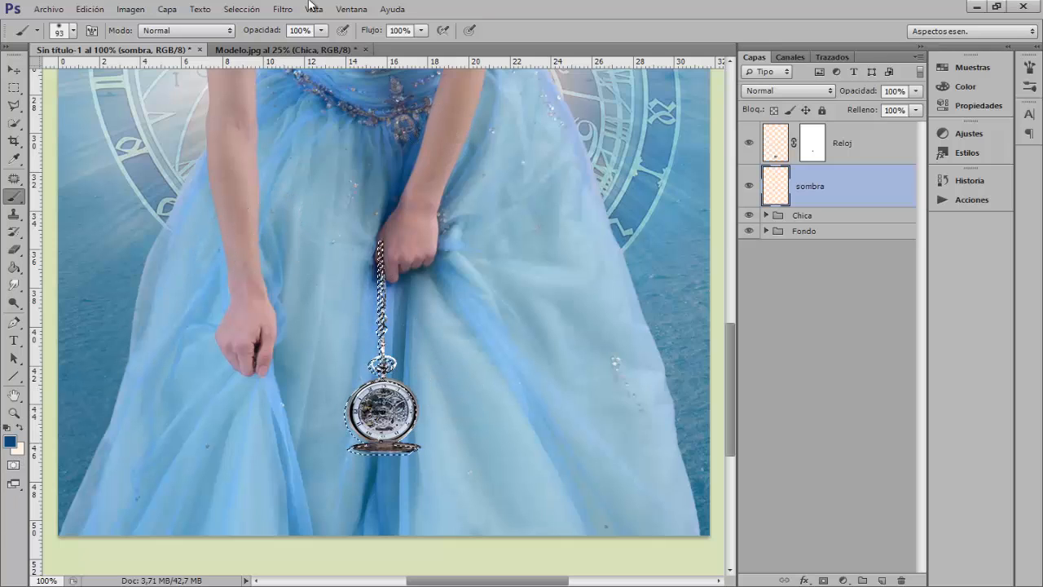
pyautogui.moveTo(272, 32); pyautogui.dragTo(222, 31)
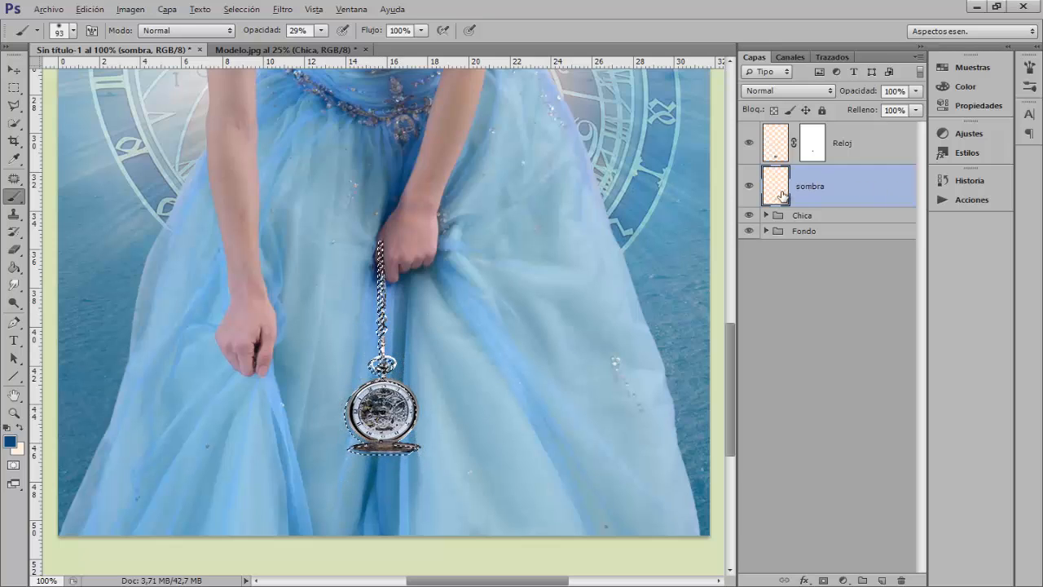
# - Set the sombra layer's blend mode to Multiplicar and clear the watch selection
pyautogui.keyDown('alt'); pyautogui.click(748, 189); pyautogui.keyUp('alt')
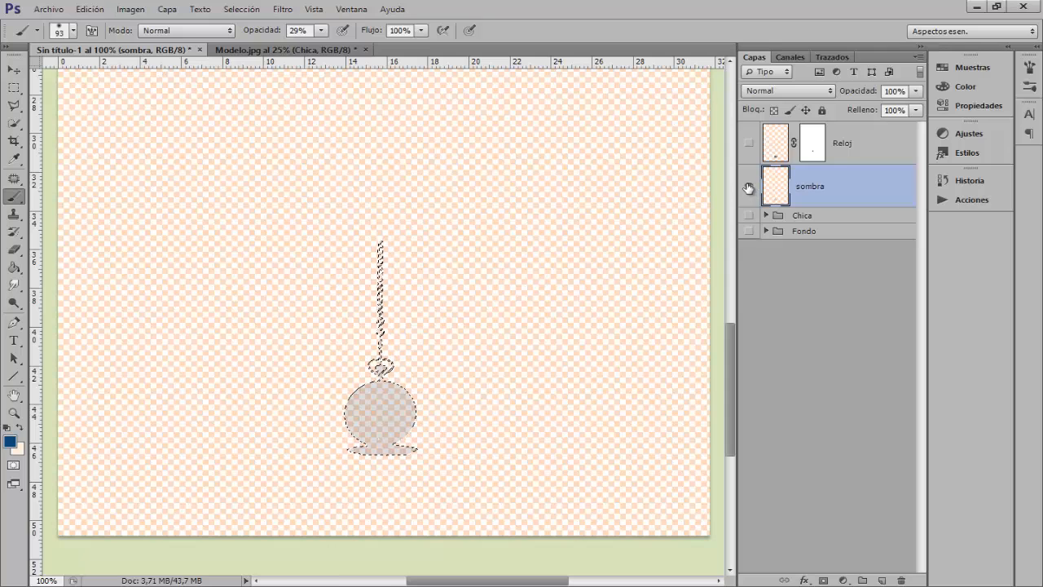
pyautogui.keyDown('alt'); pyautogui.click(748, 189); pyautogui.keyUp('alt')
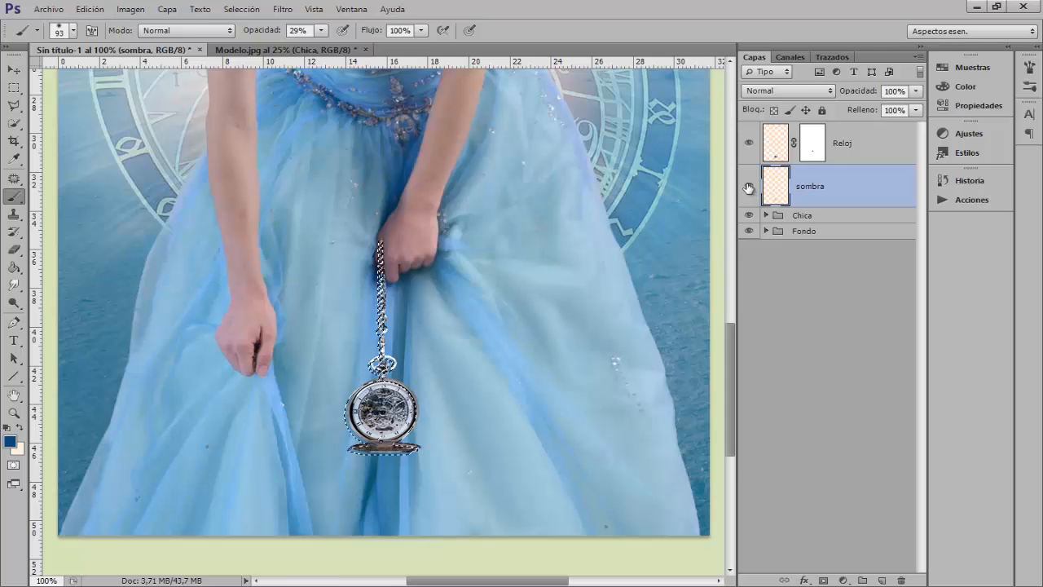
pyautogui.click(784, 88)
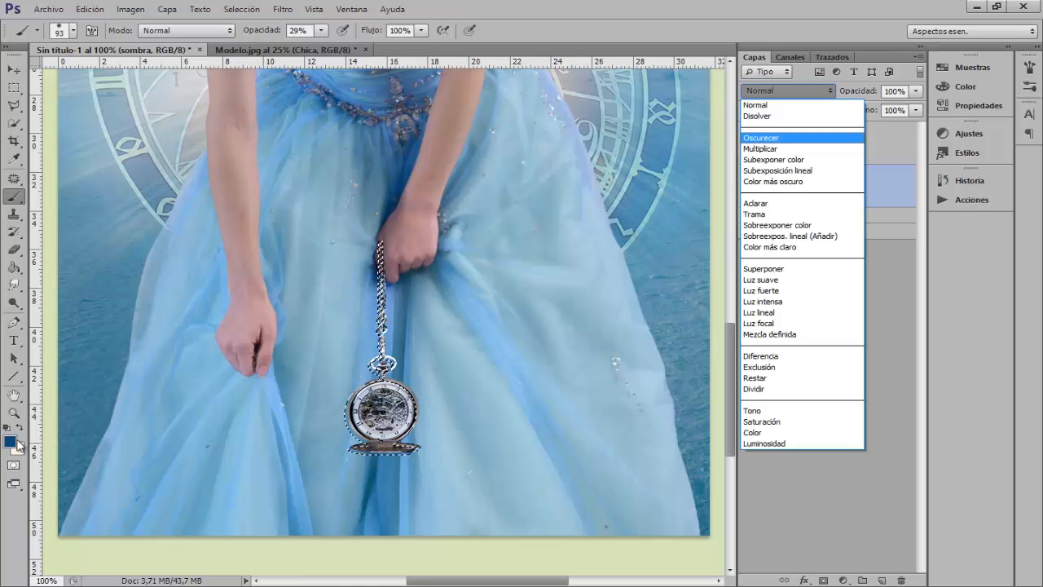
pyautogui.click(793, 149)
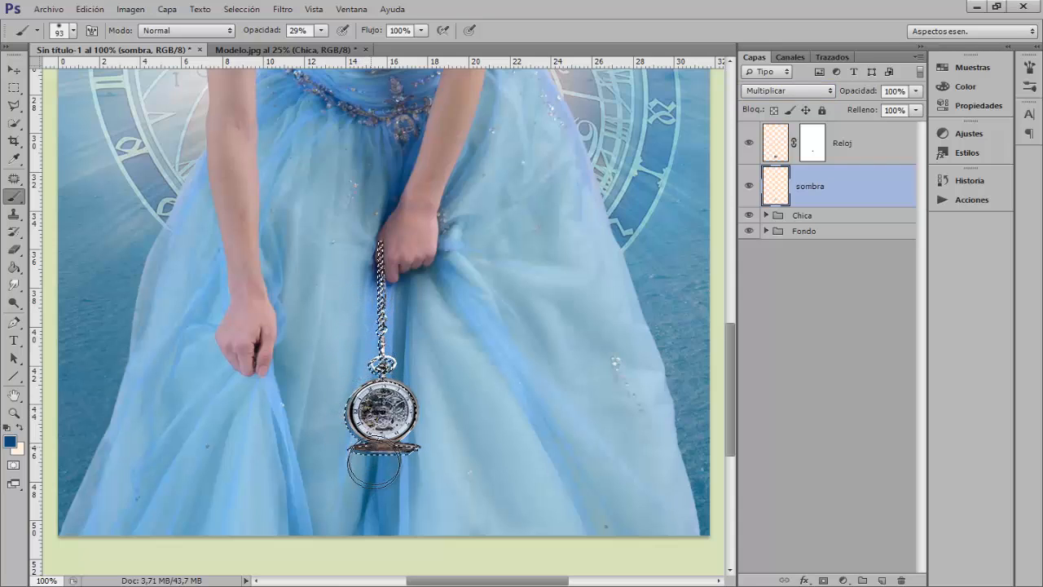
pyautogui.keyDown('alt'); pyautogui.click(749, 187); pyautogui.keyUp('alt')
pyautogui.keyDown('alt'); pyautogui.click(749, 186); pyautogui.keyUp('alt')
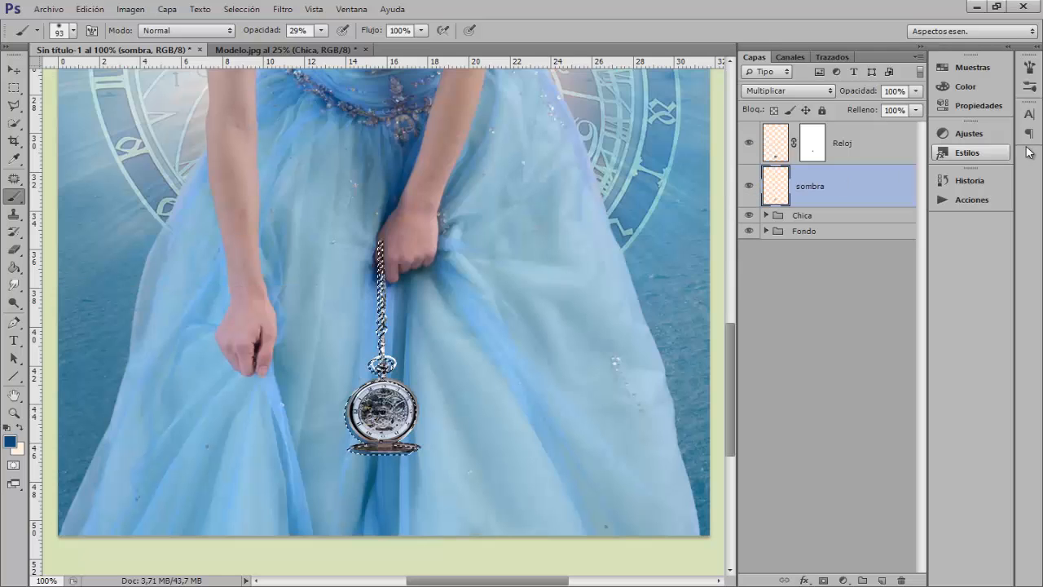
pyautogui.hotkey('ctrl', 'd')
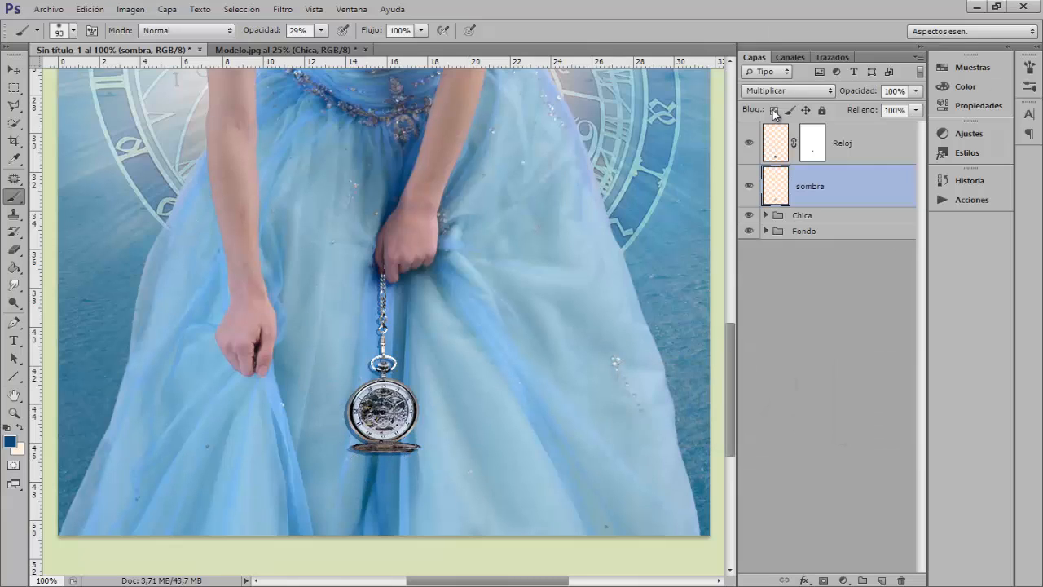
# - Apply a motion blur to the sombra layer at 45° with a distance of 20 pixels, and compare the result
pyautogui.click(749, 187)
pyautogui.click(749, 186)
pyautogui.click(282, 9)
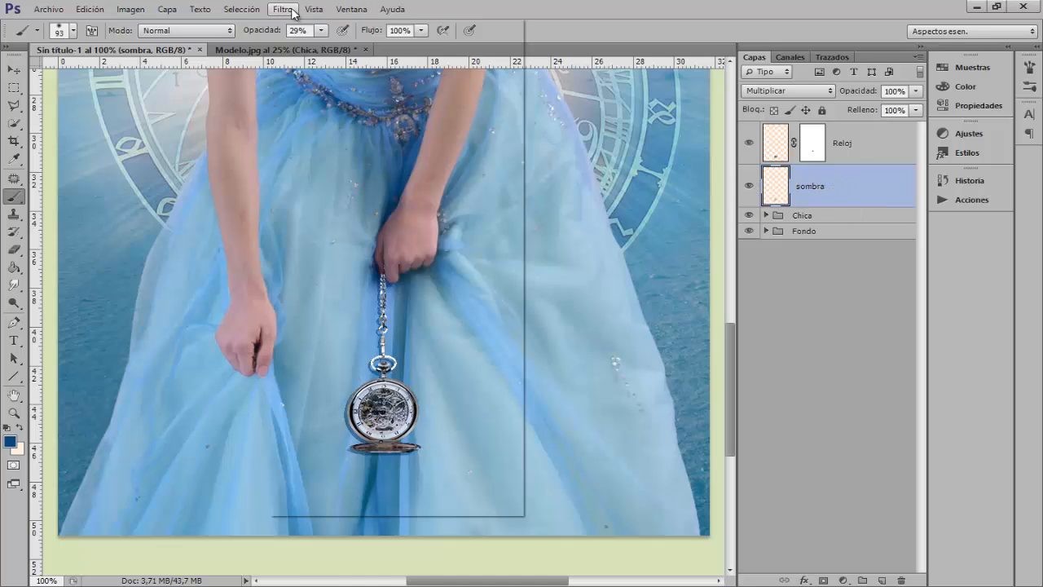
pyautogui.moveTo(313, 211)
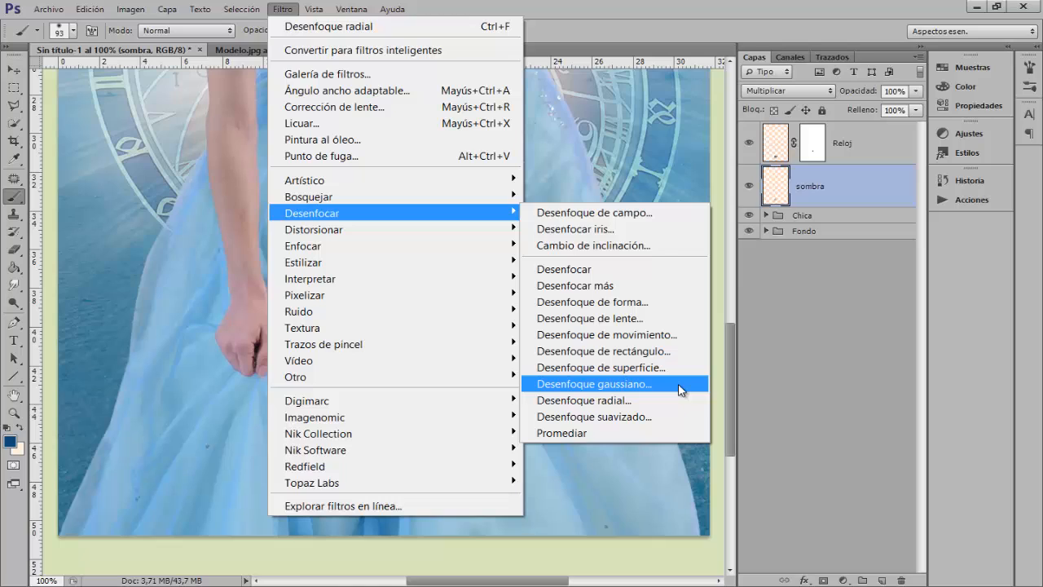
pyautogui.click(680, 336)
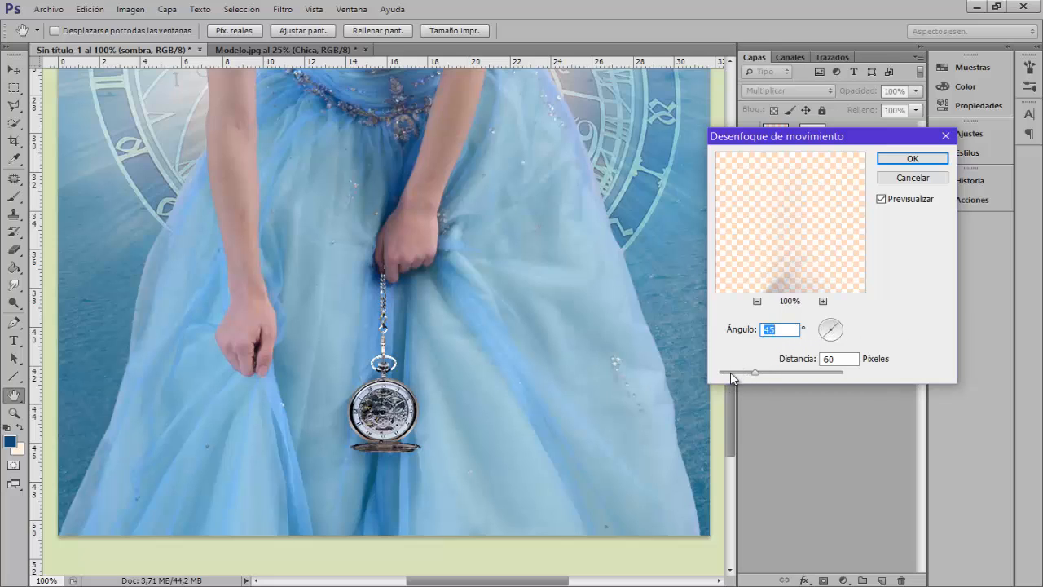
pyautogui.click(731, 373)
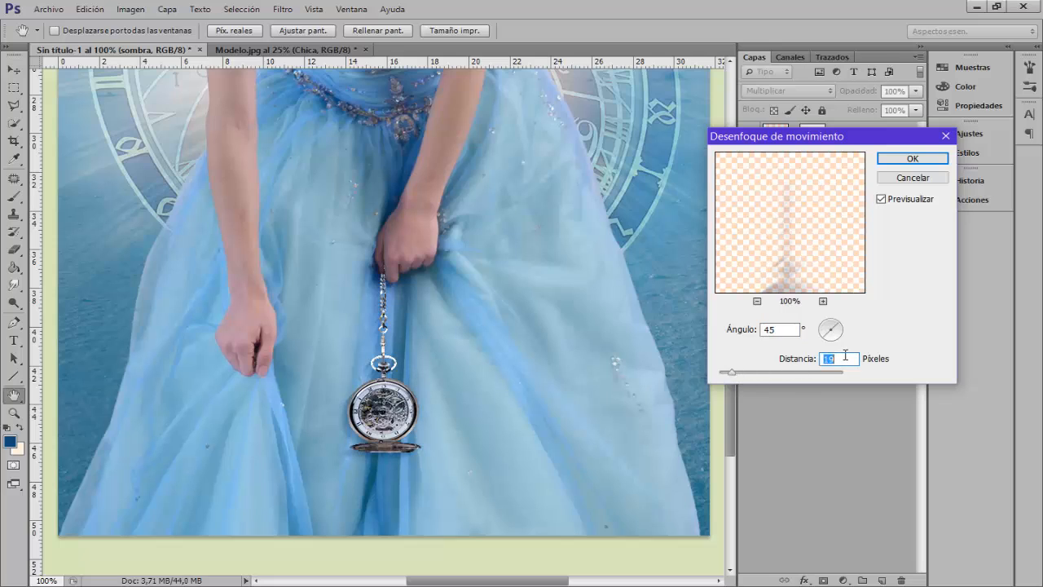
pyautogui.write('20')
pyautogui.click(912, 158)
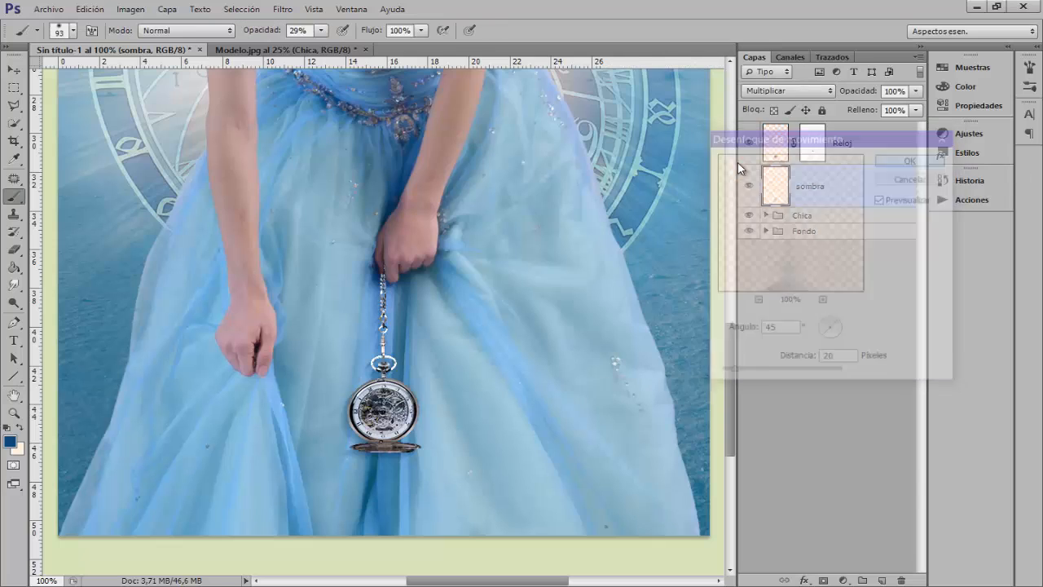
pyautogui.click(749, 188)
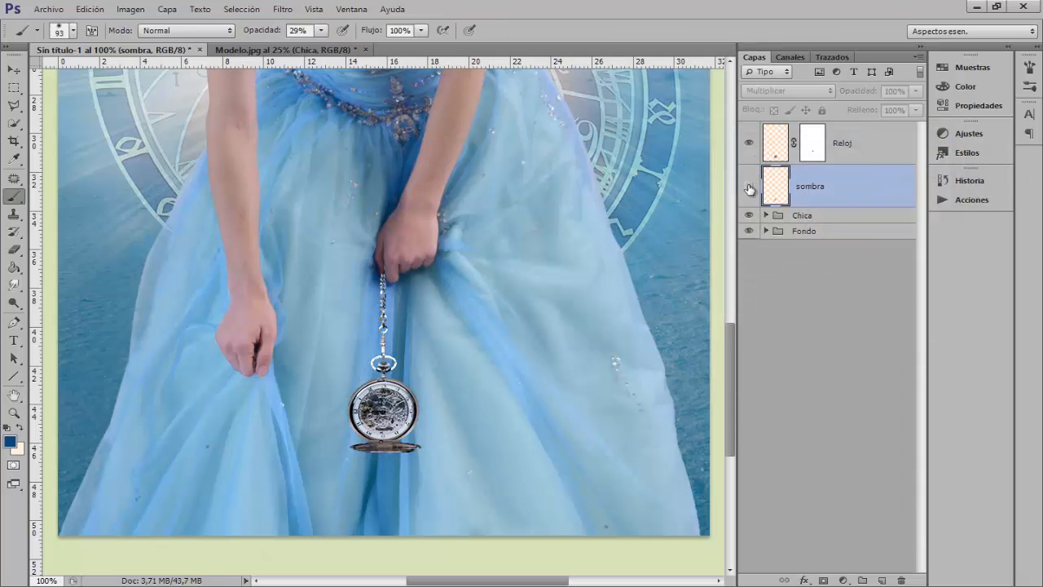
pyautogui.click(748, 189)
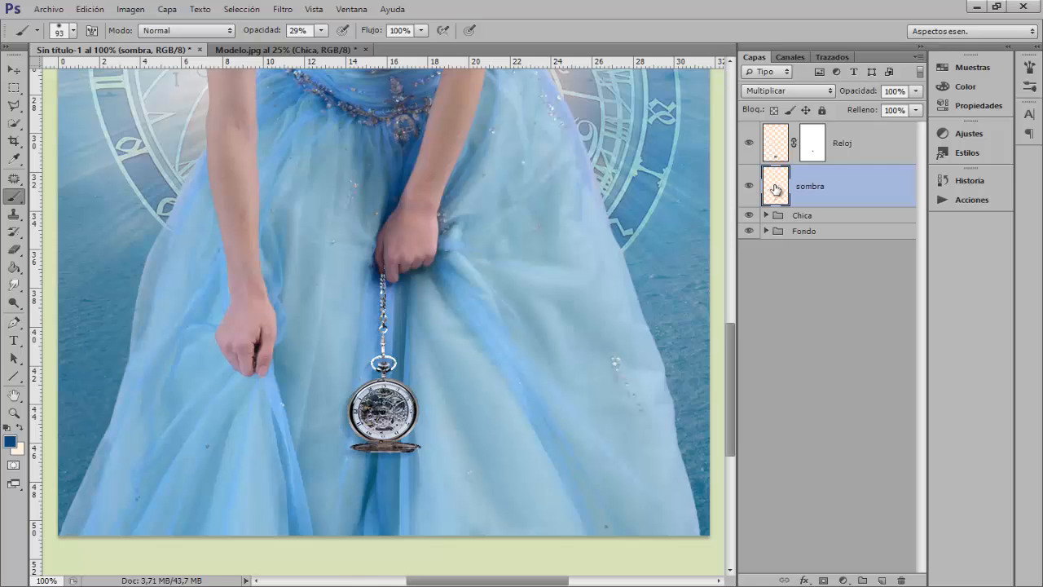
# - Place Textura.png above the Reloj layer and set its blend mode to Trama
pyautogui.hotkey('ctrl', '-')
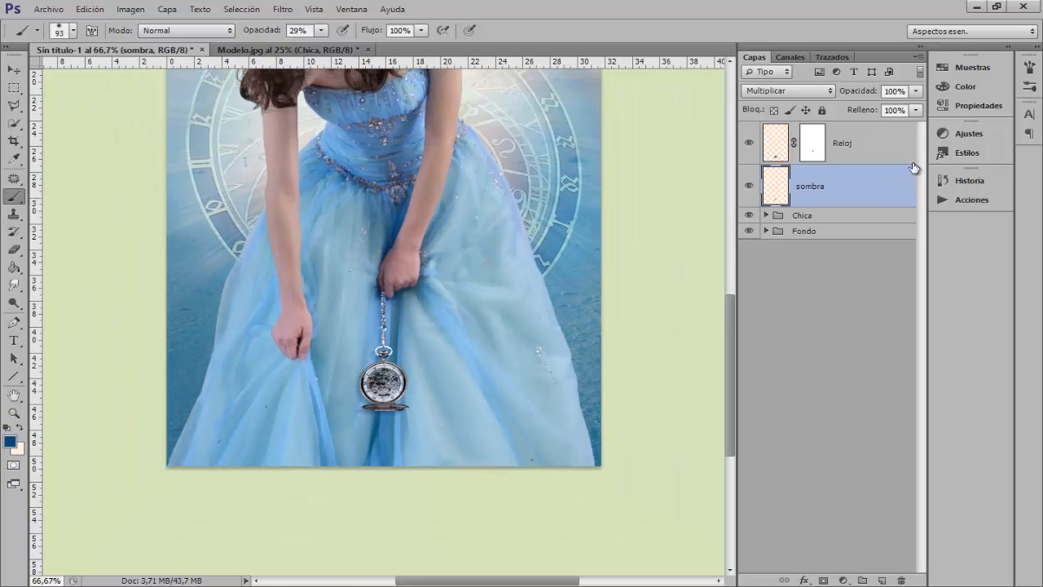
pyautogui.hotkey('ctrl', '-')
pyautogui.click(882, 151)
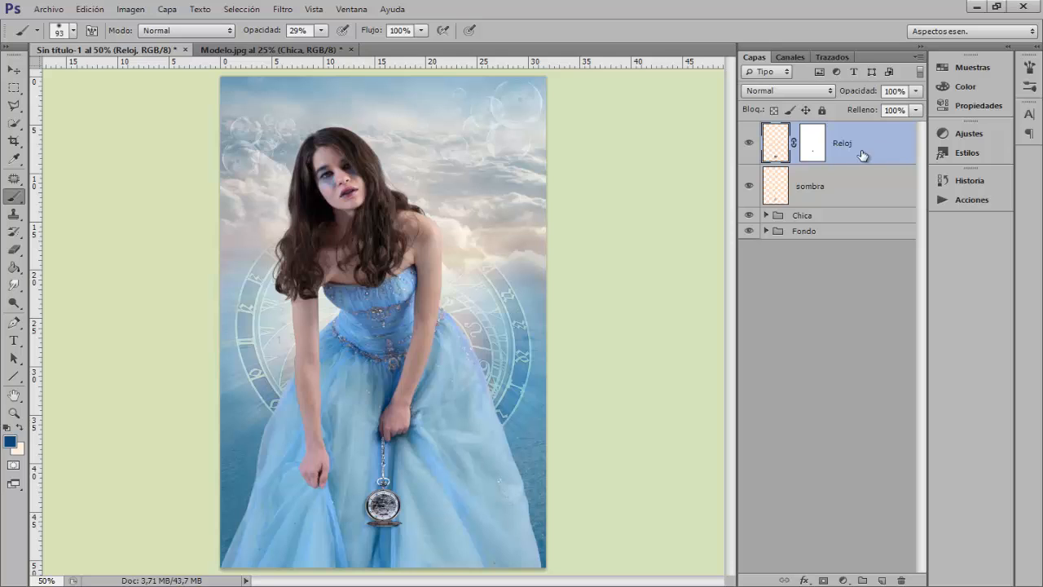
pyautogui.click(47, 9)
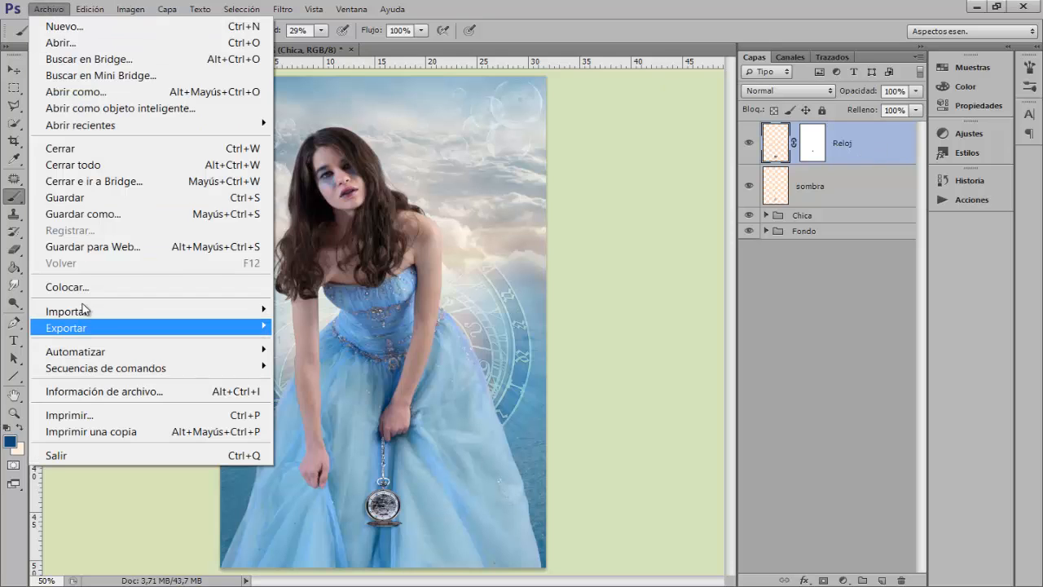
pyautogui.press('Escape')
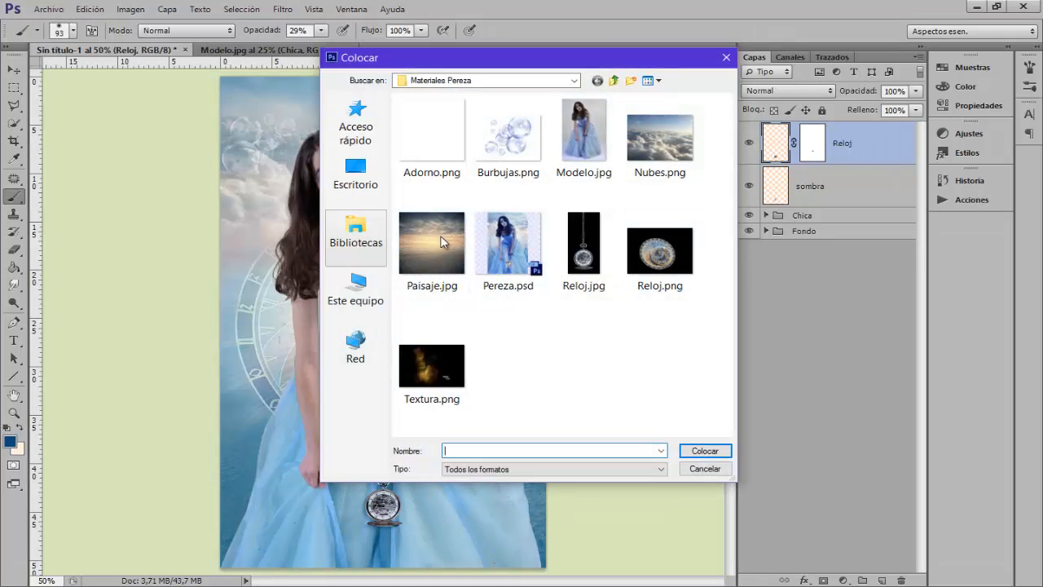
pyautogui.click(449, 368)
pyautogui.click(705, 450)
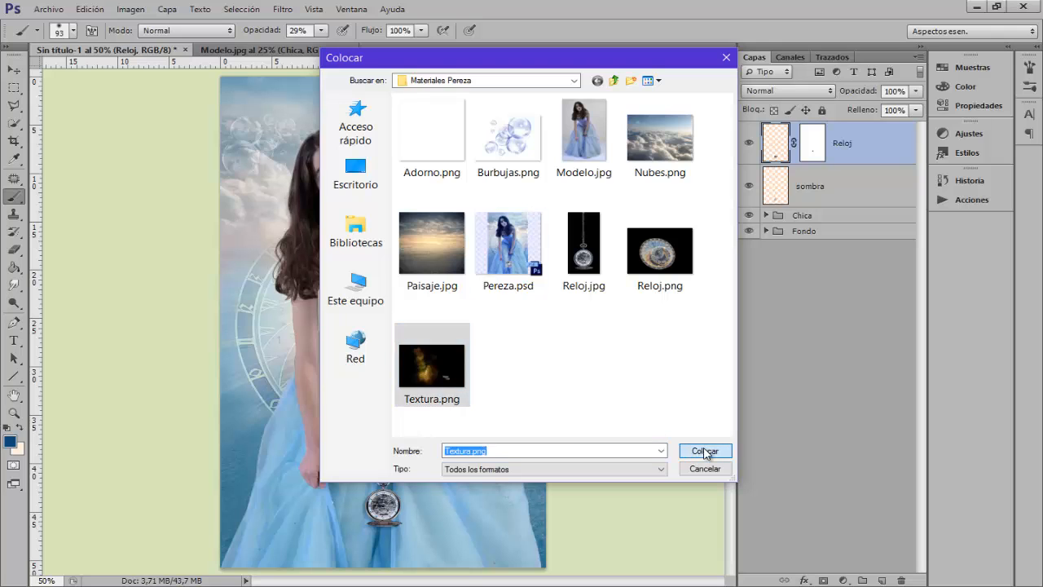
pyautogui.click(785, 91)
pyautogui.click(764, 214)
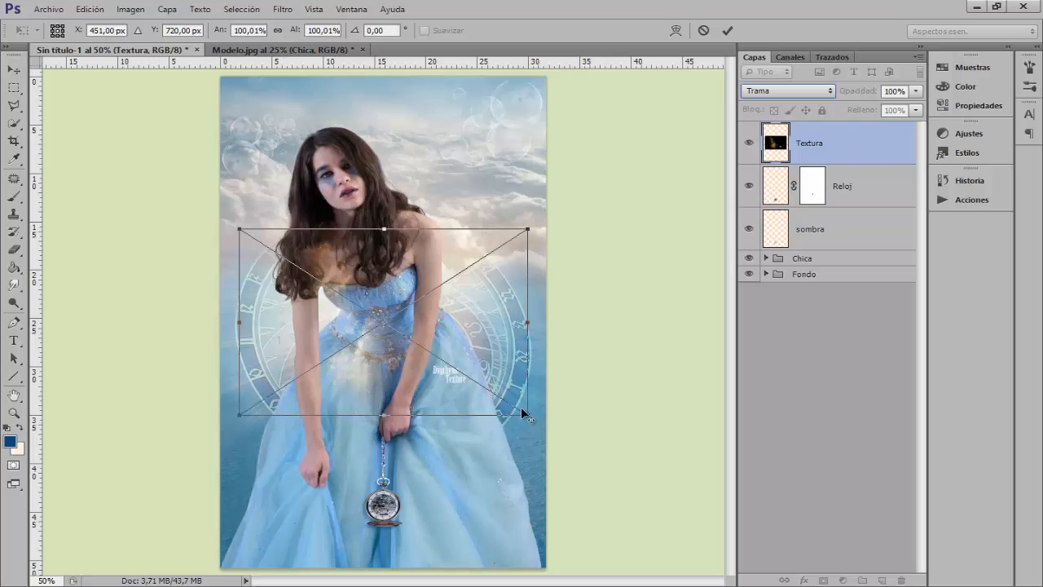
# - Enlarge the placed texture to about 119% and move it down over the watch and the lower part of the dress
pyautogui.moveTo(531, 419)
pyautogui.mouseDown()
pyautogui.moveTo(552, 431)
pyautogui.moveTo(542, 432)
pyautogui.mouseUp()
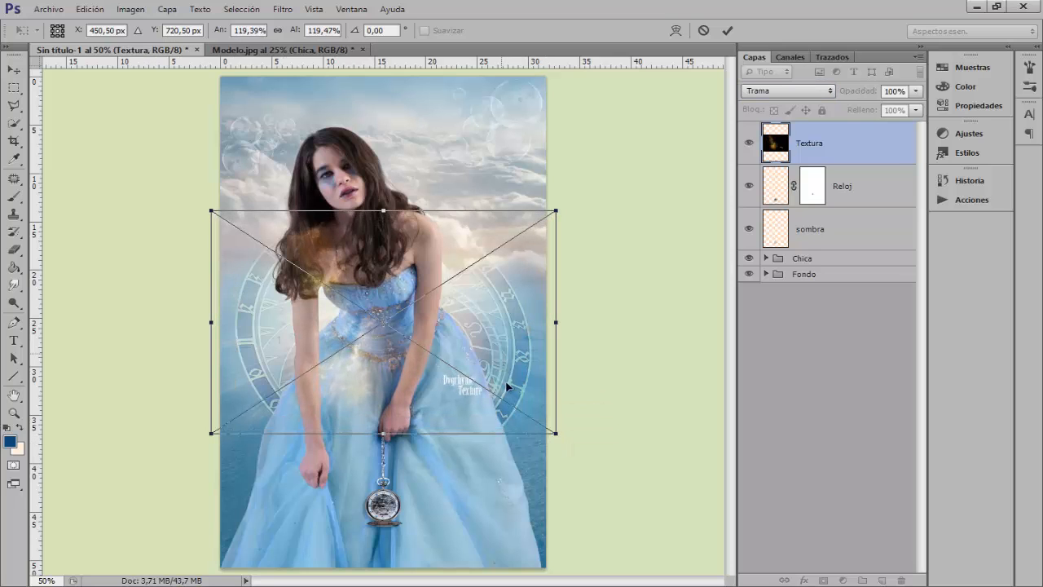
pyautogui.moveTo(507, 386); pyautogui.dragTo(533, 479)
pyautogui.press('Return')
pyautogui.press('b')
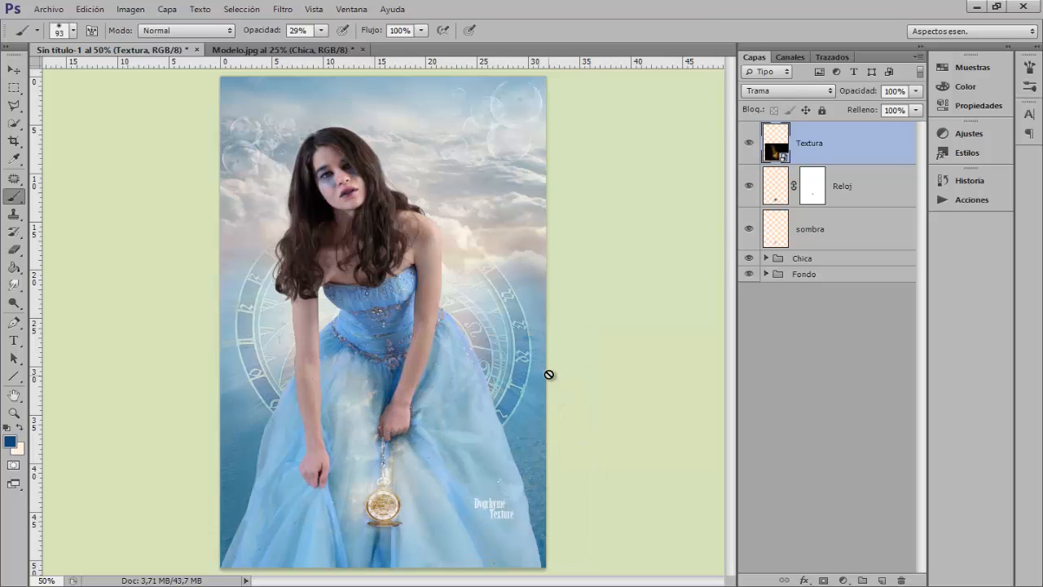
# - Add a mask to the Textura layer and hide the texture's watermark text with a black brush at 100% opacity
pyautogui.click(823, 580)
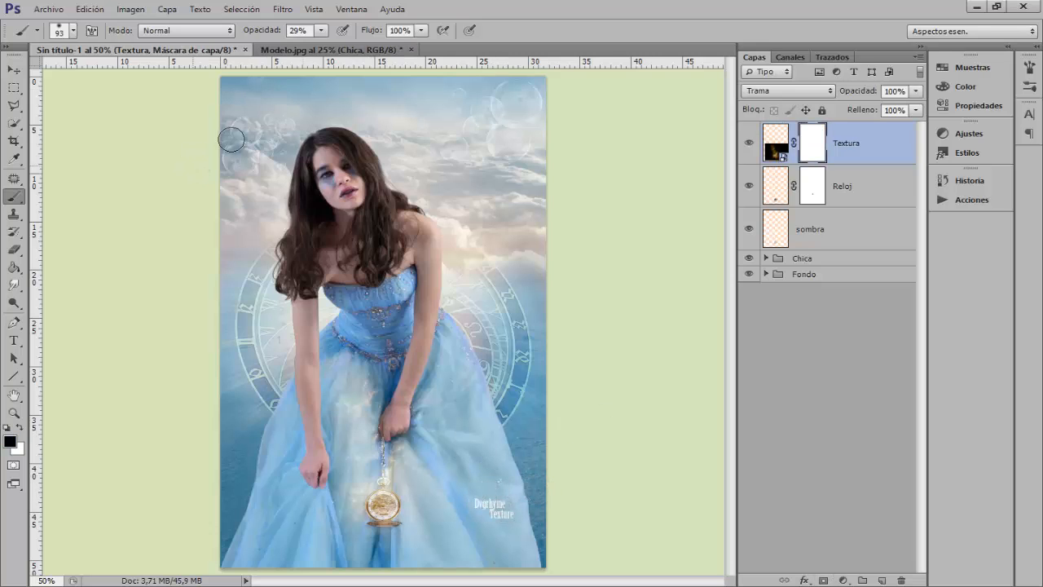
pyautogui.moveTo(265, 31); pyautogui.dragTo(385, 34)
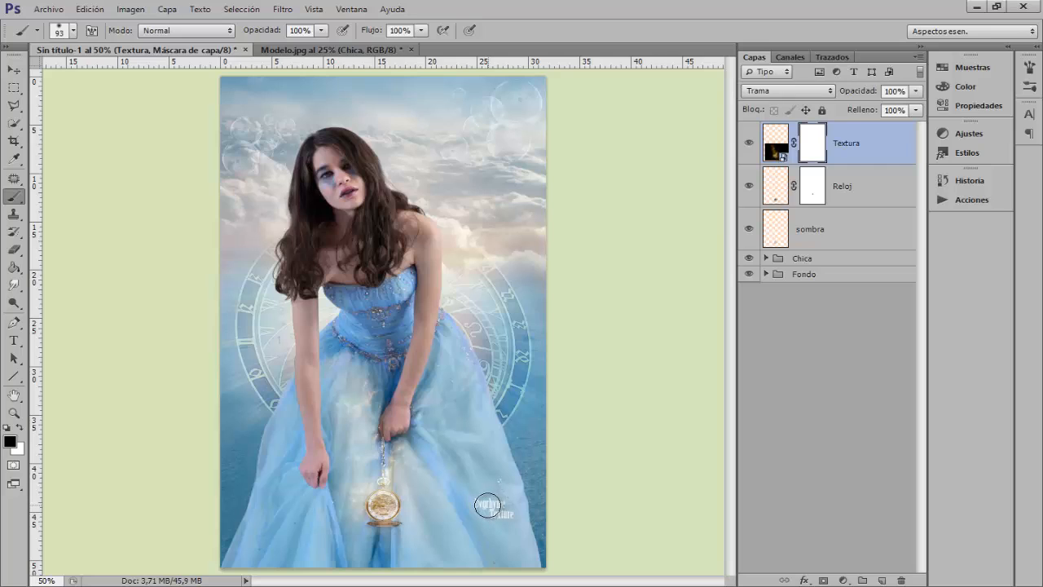
pyautogui.moveTo(481, 507)
pyautogui.mouseDown()
pyautogui.moveTo(496, 498)
pyautogui.moveTo(486, 506)
pyautogui.mouseUp()
# - Add a Niveles adjustment clipped to the Textura layer with the shadow input level at 30, and compare before and after
pyautogui.click(843, 579)
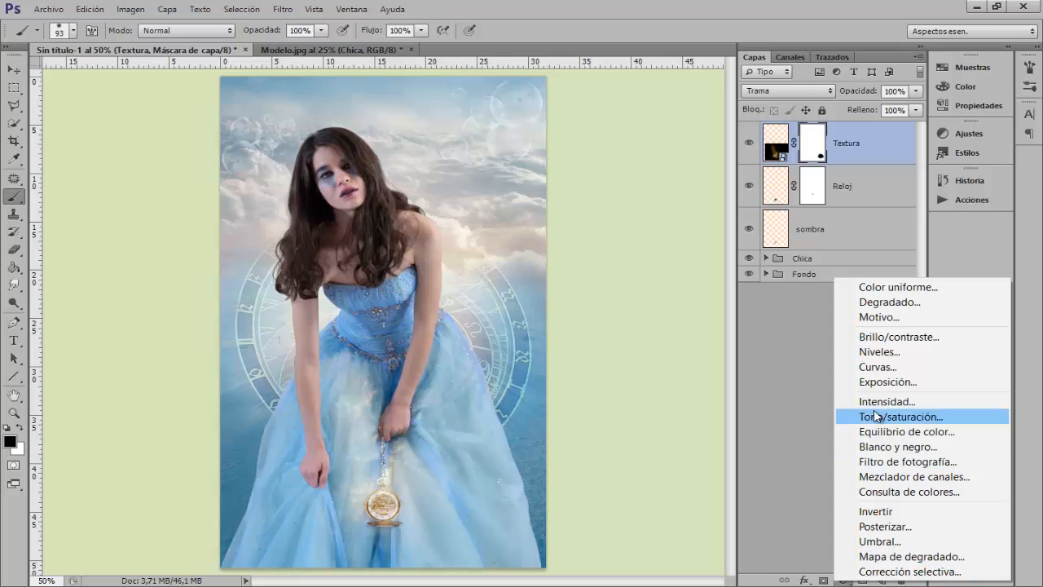
pyautogui.click(875, 356)
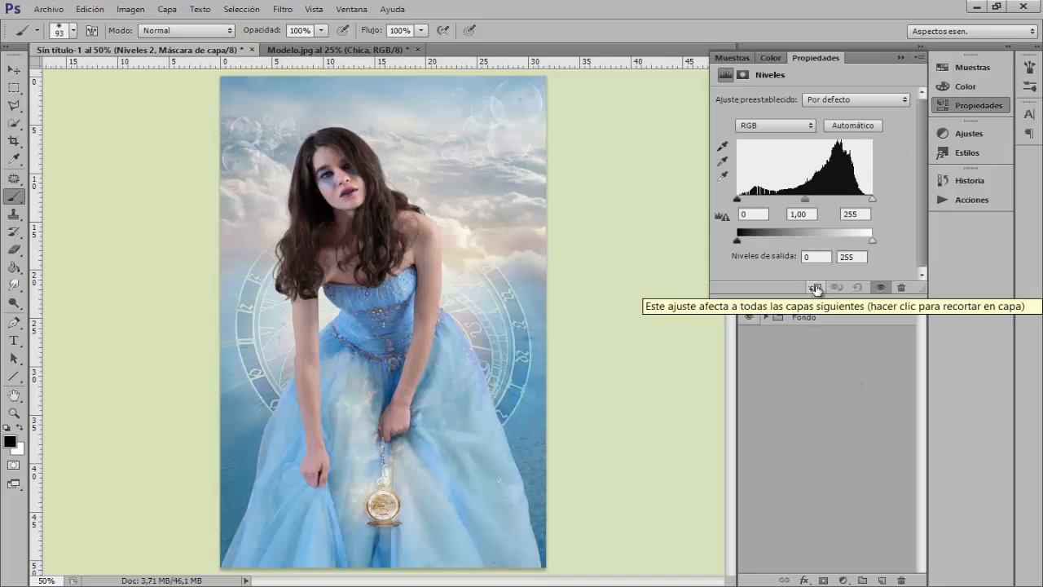
pyautogui.click(816, 287)
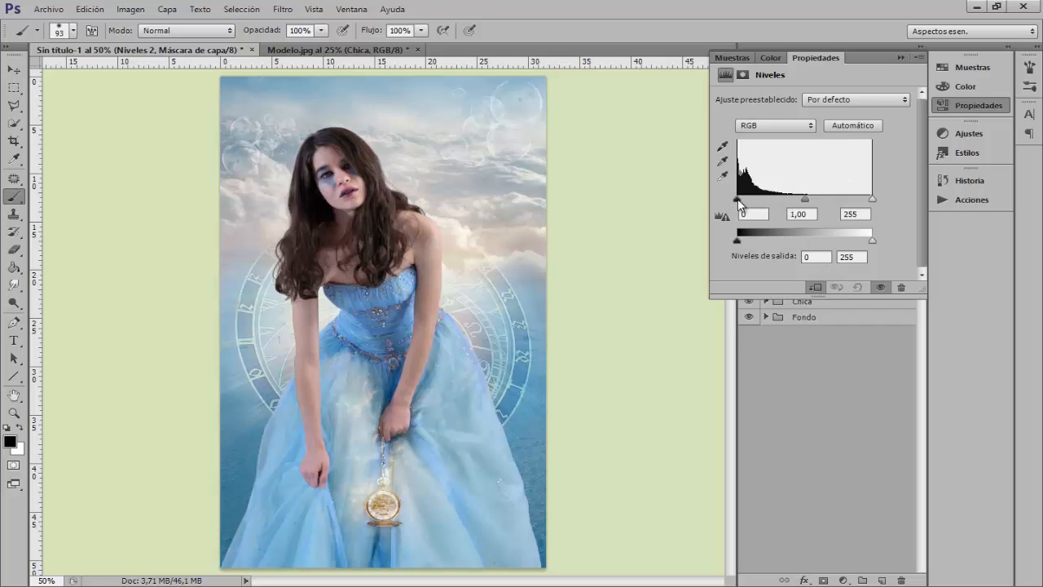
pyautogui.moveTo(737, 198); pyautogui.dragTo(753, 201)
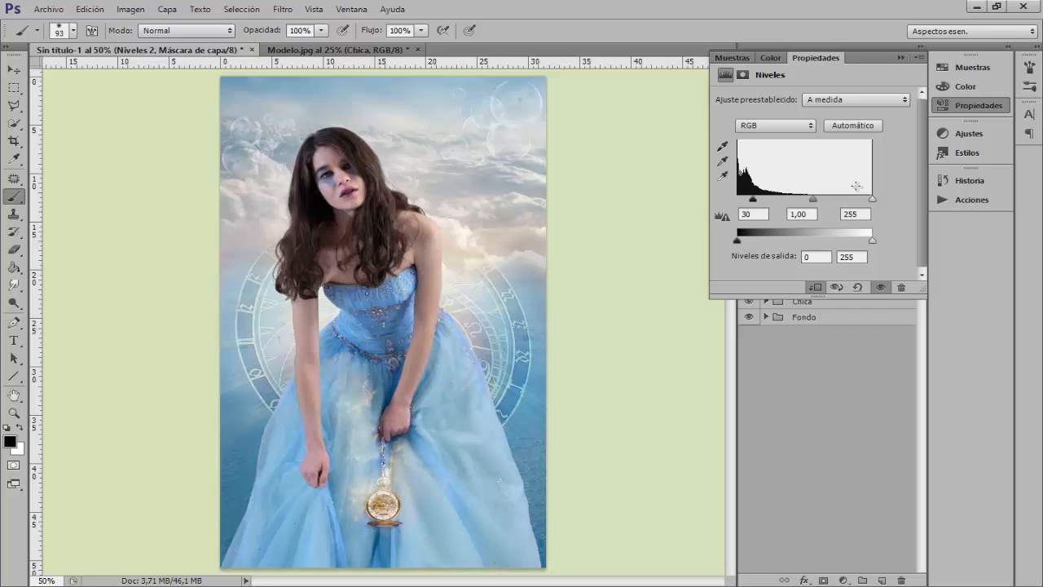
pyautogui.click(978, 105)
pyautogui.click(749, 144)
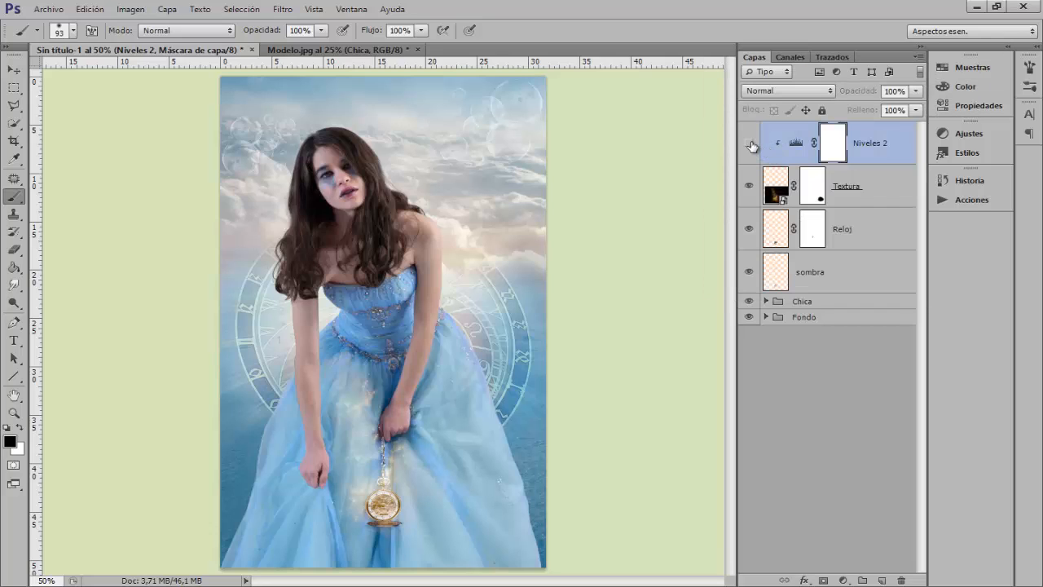
pyautogui.click(749, 143)
pyautogui.click(750, 143)
pyautogui.click(750, 144)
# - Group the Niveles 2, Textura, Reloj and sombra layers and name the group Reloj
pyautogui.keyDown('shift'); pyautogui.click(830, 273); pyautogui.keyUp('shift')
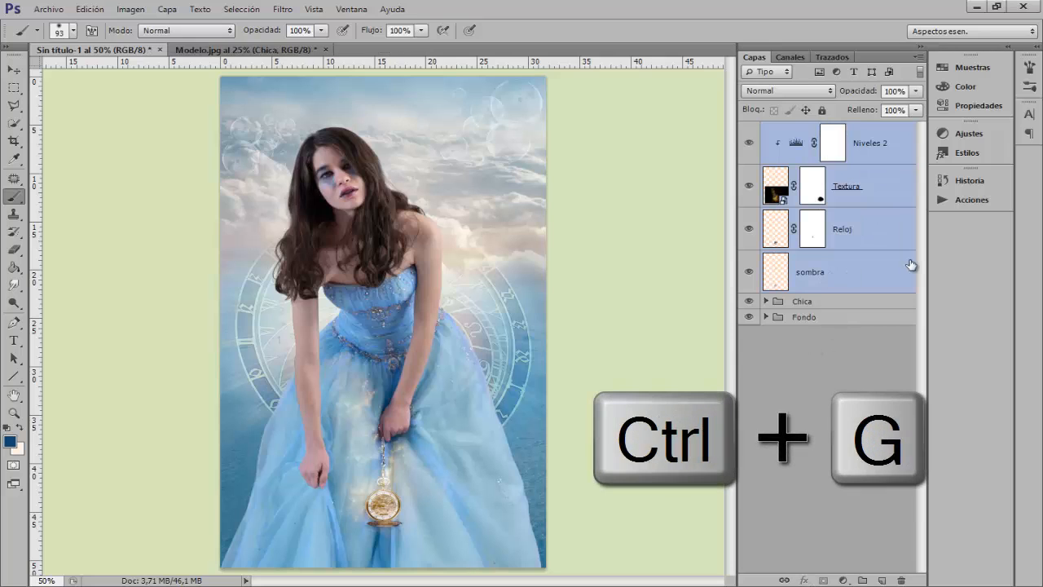
pyautogui.hotkey('ctrl', 'g')
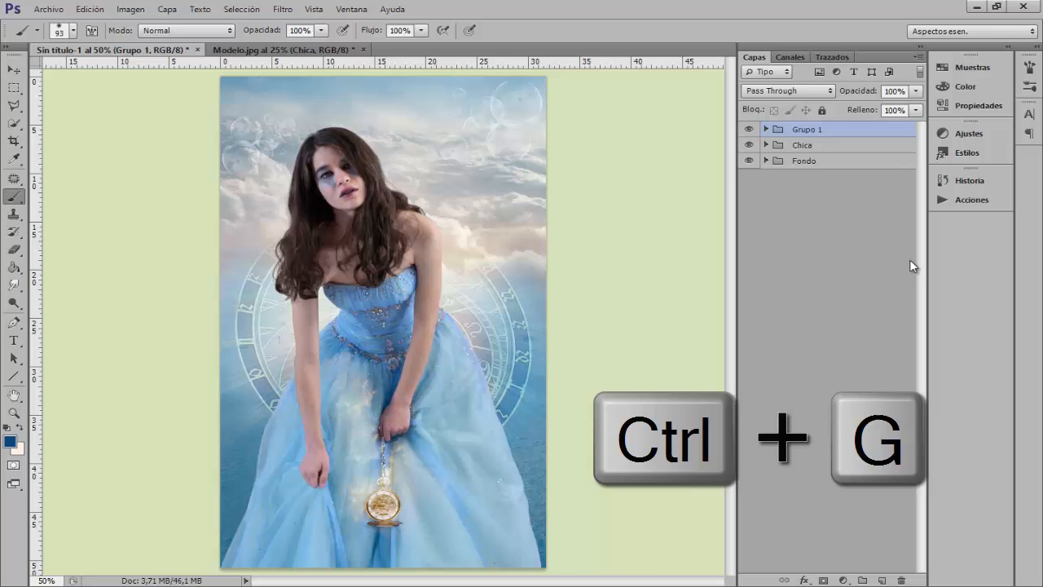
pyautogui.doubleClick(811, 130)
pyautogui.write('Rel')
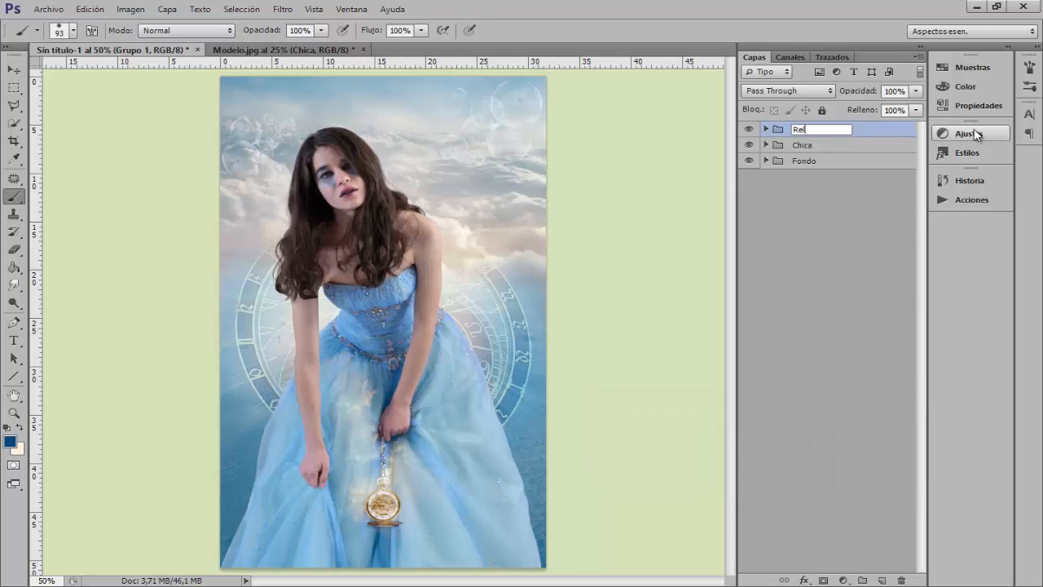
pyautogui.write('oj')
pyautogui.press('Return')
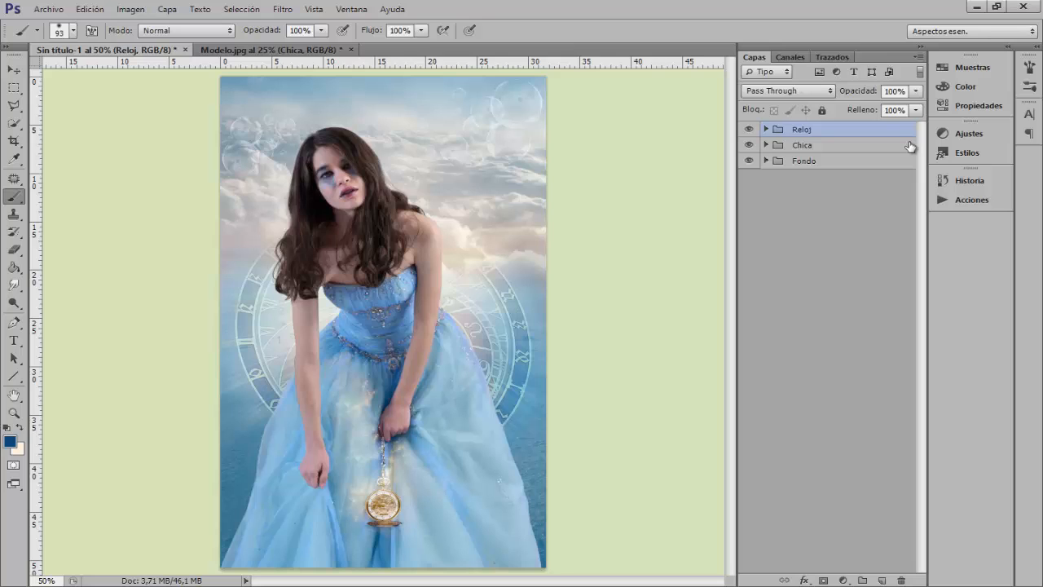
# - Add an Equilibrio de color adjustment above the groups with midtones at -15 cyan-red, -9 magenta-green and +21 yellow-blue
pyautogui.click(844, 580)
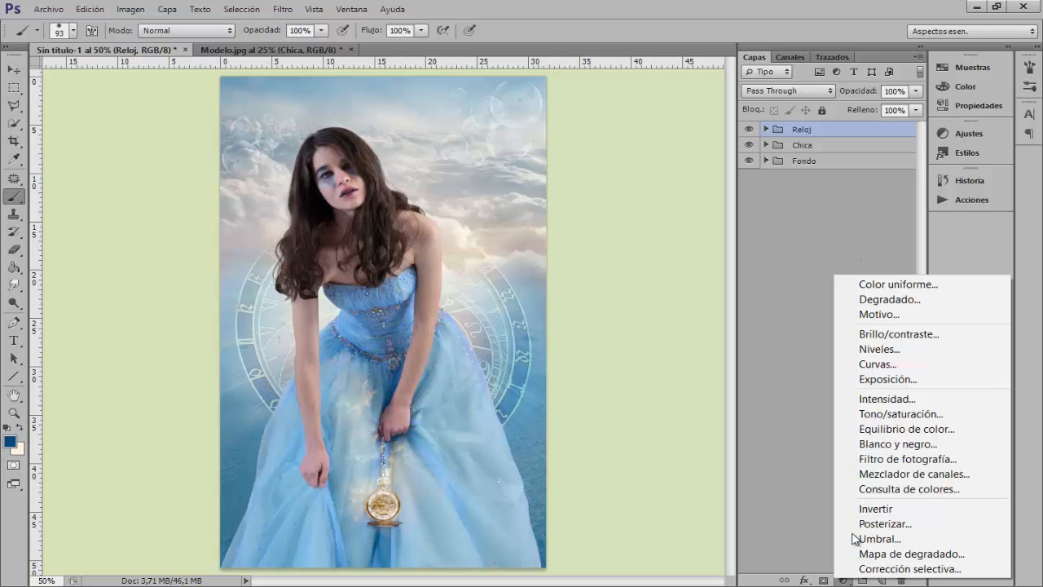
pyautogui.click(885, 430)
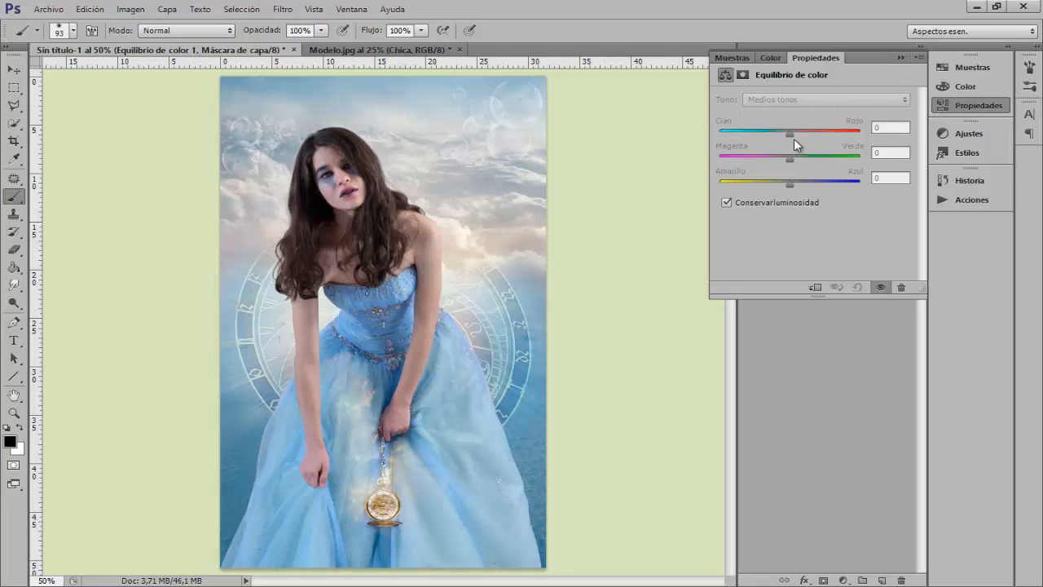
pyautogui.moveTo(789, 134); pyautogui.dragTo(780, 135)
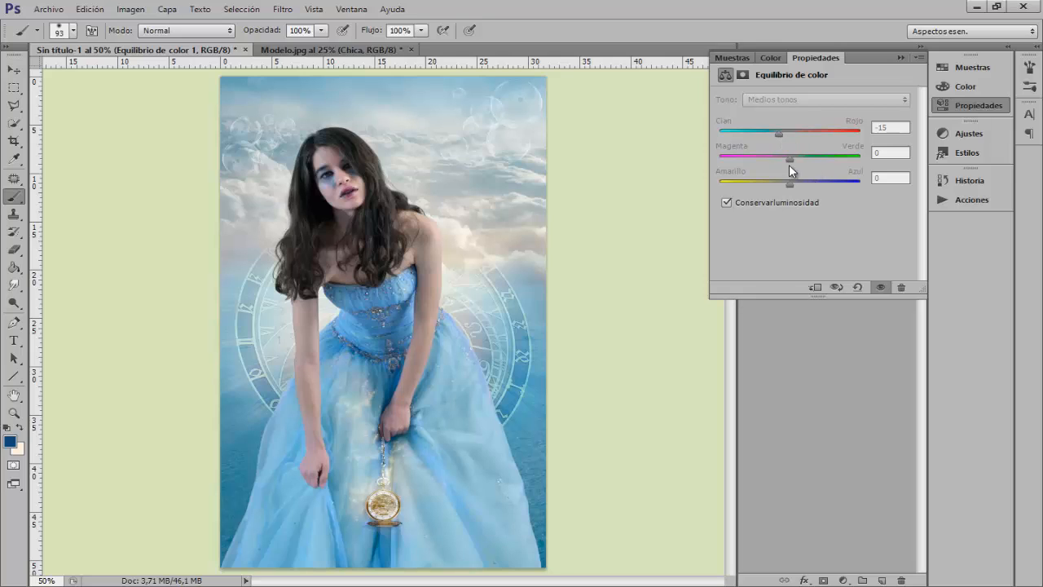
pyautogui.moveTo(787, 183)
pyautogui.mouseDown()
pyautogui.moveTo(864, 178)
pyautogui.moveTo(803, 187)
pyautogui.mouseUp()
pyautogui.moveTo(784, 160); pyautogui.dragTo(782, 159)
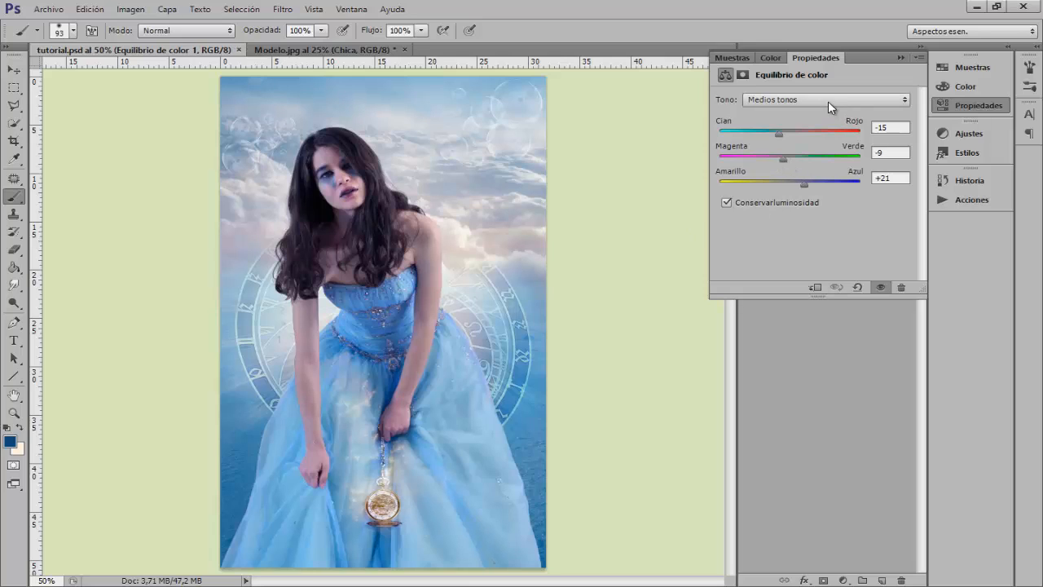
# - In the color balance for Sombras, set yellow-blue to +7 and fine-tune the cyan-red balance
pyautogui.click(834, 98)
pyautogui.click(805, 115)
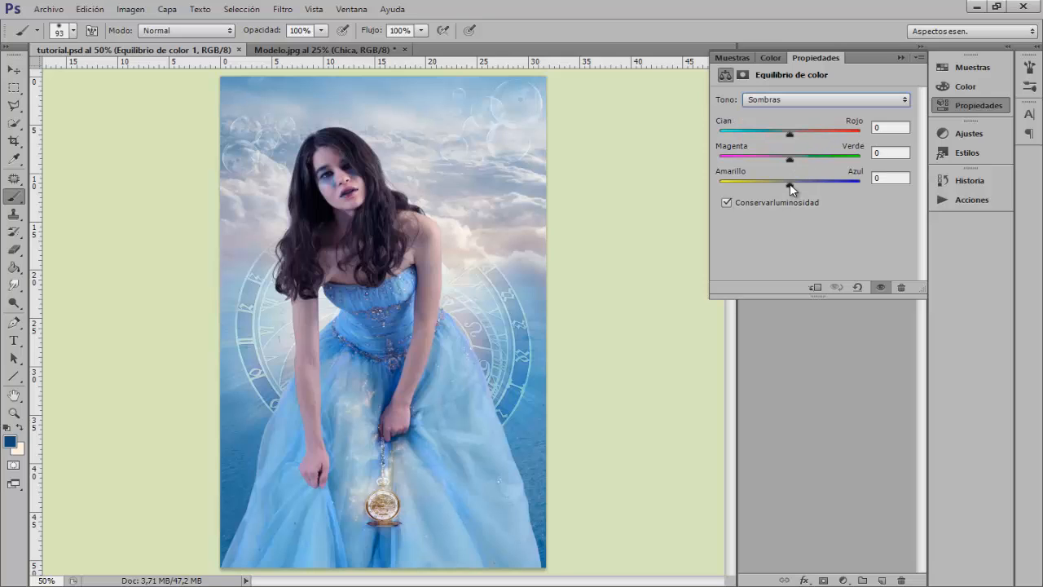
pyautogui.moveTo(791, 183); pyautogui.dragTo(795, 186)
pyautogui.moveTo(790, 132); pyautogui.dragTo(792, 133)
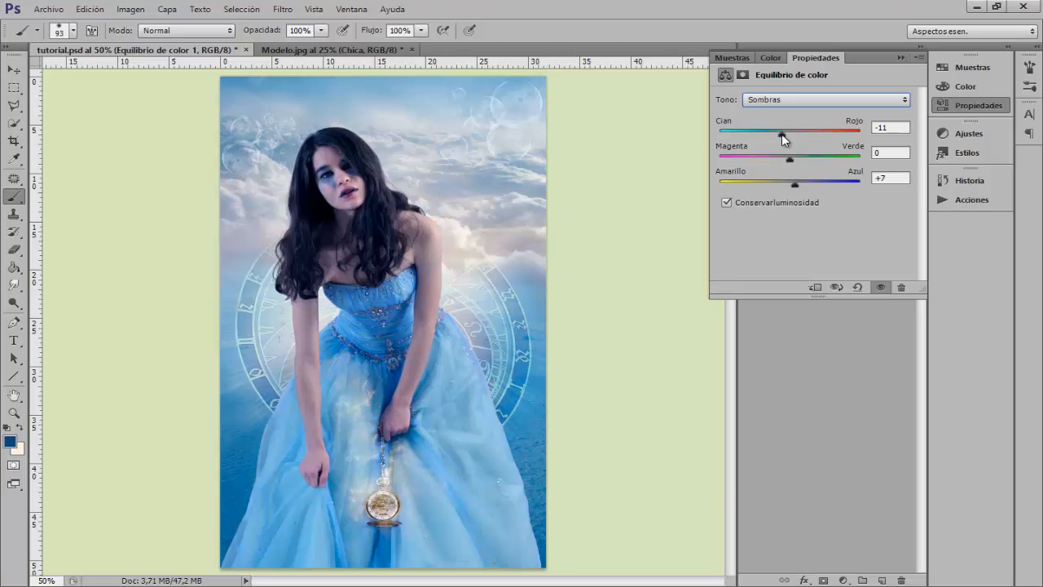
pyautogui.moveTo(781, 133)
pyautogui.mouseDown()
pyautogui.moveTo(799, 134)
pyautogui.moveTo(788, 141)
pyautogui.mouseUp()
# - In the color balance for Iluminaciones, set yellow-blue to -13, fine-tune cyan-red, and compare the image with and without the adjustment
pyautogui.click(786, 98)
pyautogui.click(787, 135)
pyautogui.moveTo(789, 132); pyautogui.dragTo(792, 132)
pyautogui.moveTo(790, 132); pyautogui.dragTo(791, 139)
pyautogui.moveTo(784, 186); pyautogui.dragTo(781, 185)
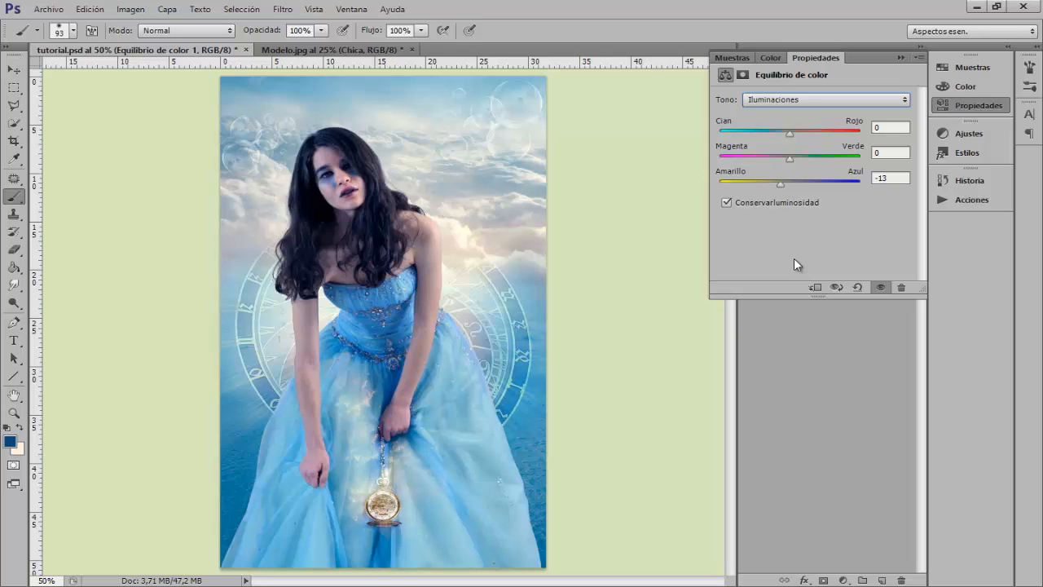
pyautogui.moveTo(790, 133); pyautogui.dragTo(788, 133)
pyautogui.click(946, 105)
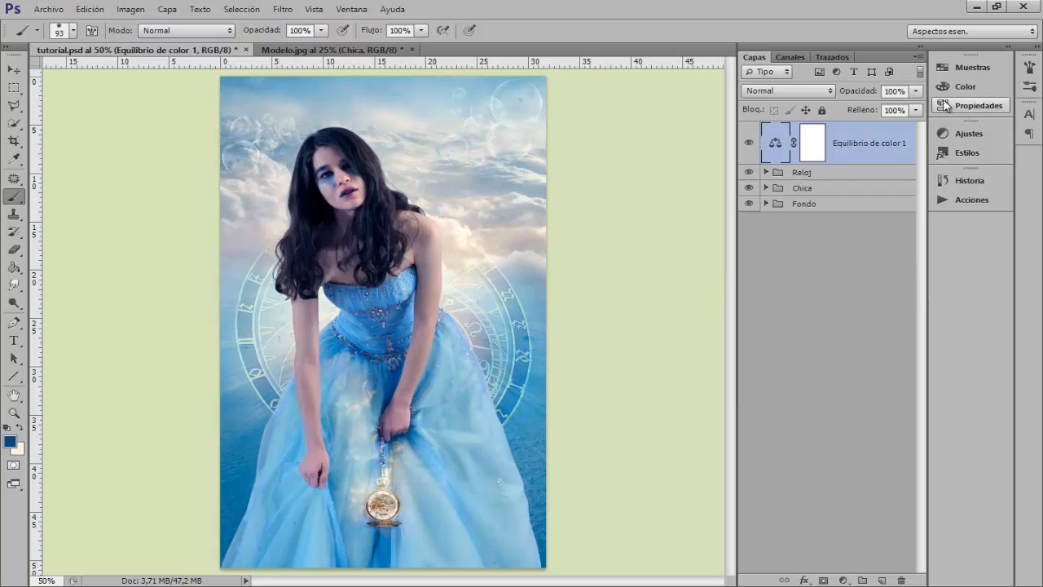
pyautogui.click(748, 145)
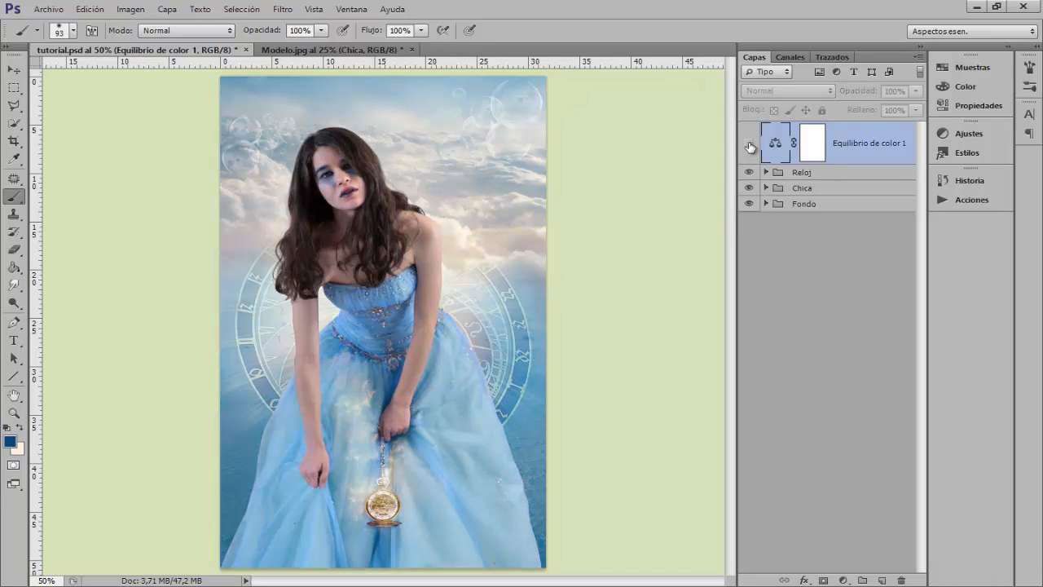
pyautogui.click(749, 145)
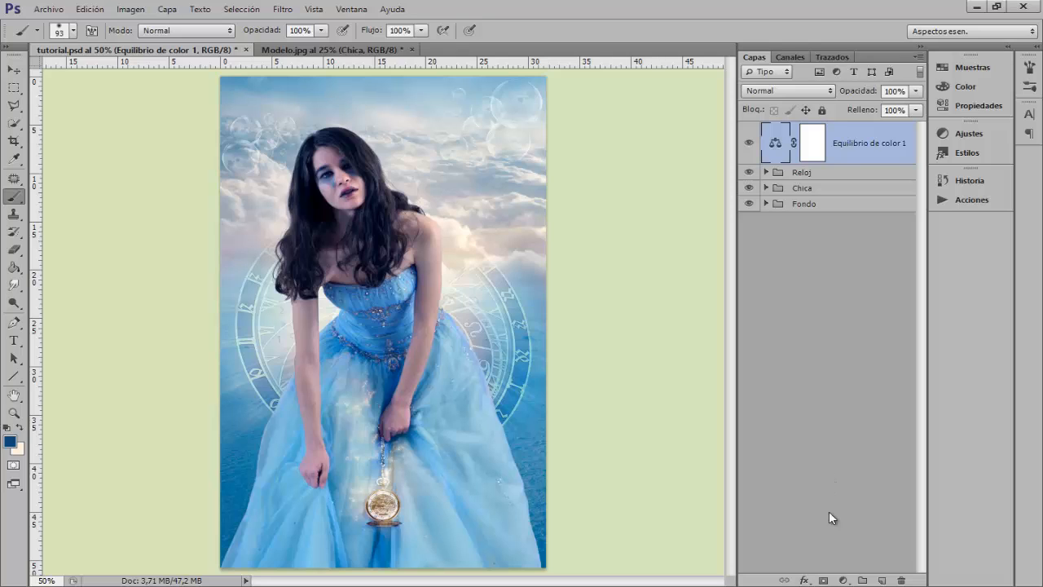
# - Add a Color uniforme fill layer above the color balance adjustment with the color 0d496b
pyautogui.click(844, 581)
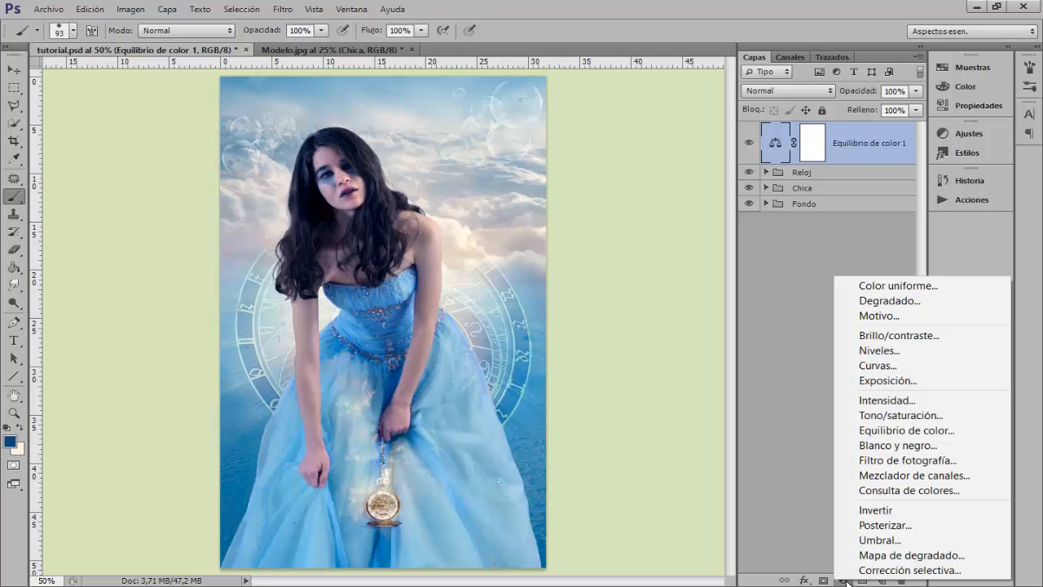
pyautogui.click(889, 287)
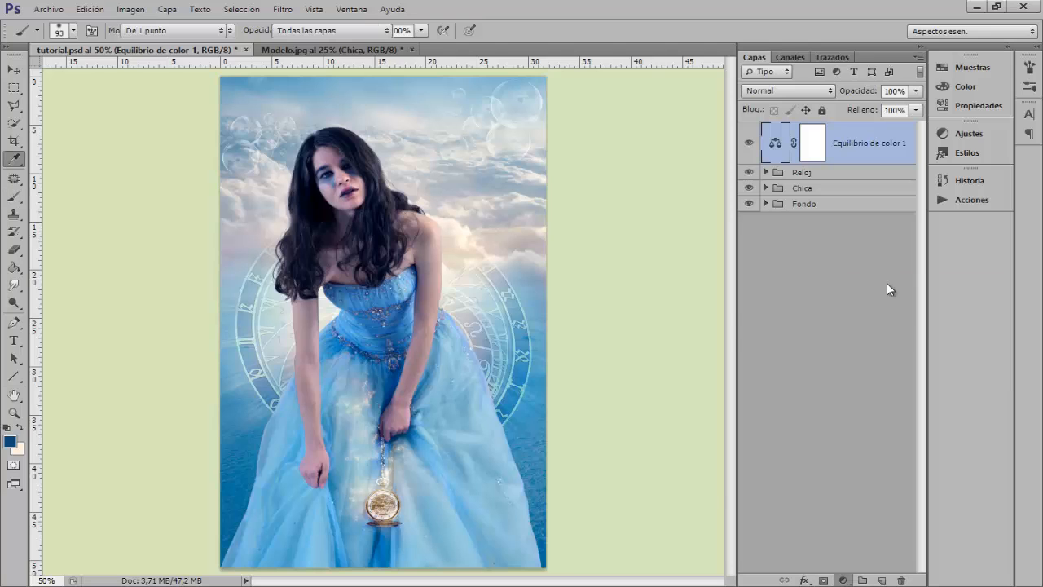
pyautogui.click(794, 547)
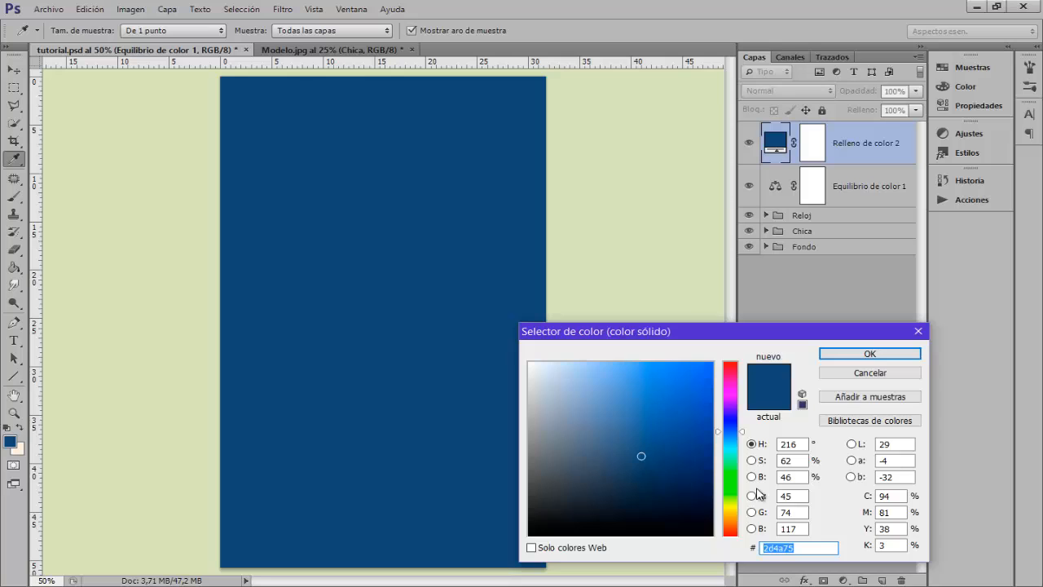
pyautogui.write('0d')
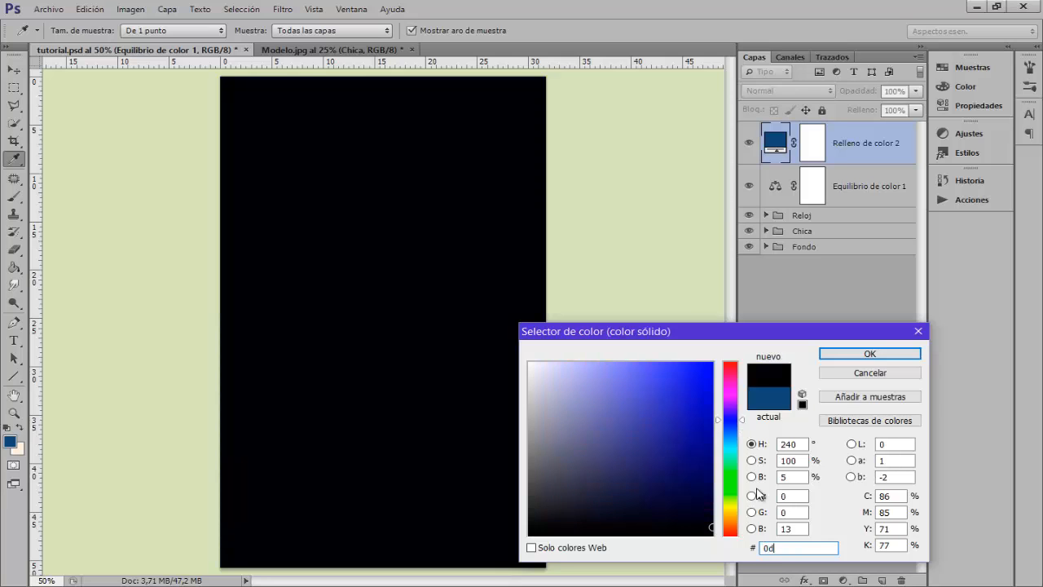
pyautogui.write('49')
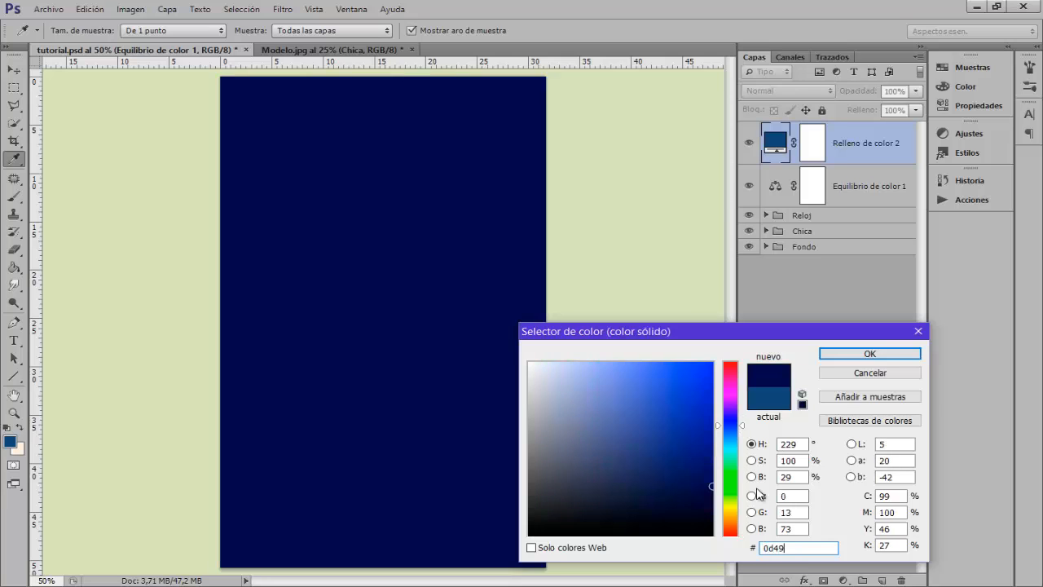
pyautogui.write('6b')
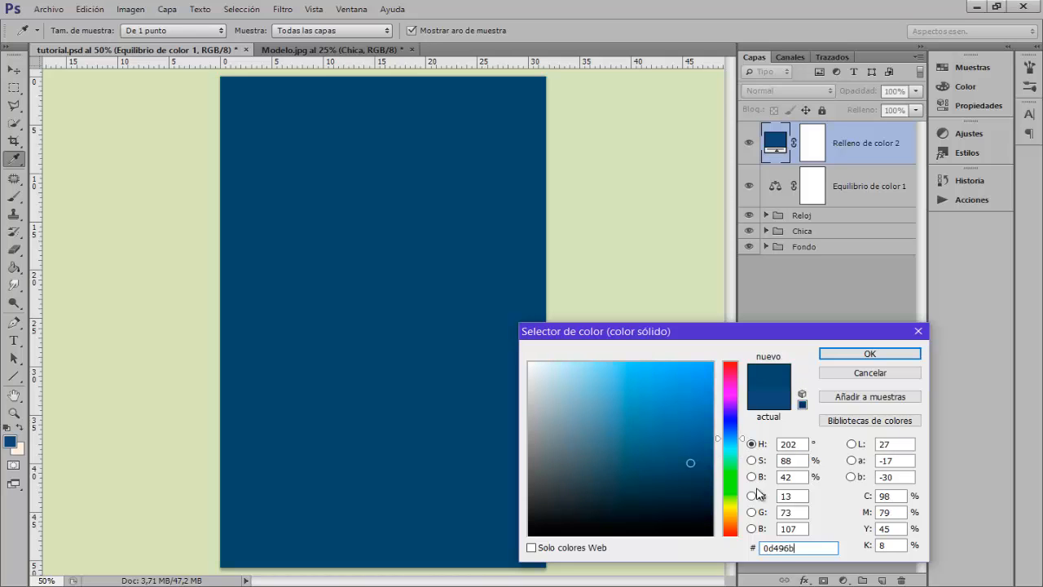
pyautogui.click(844, 359)
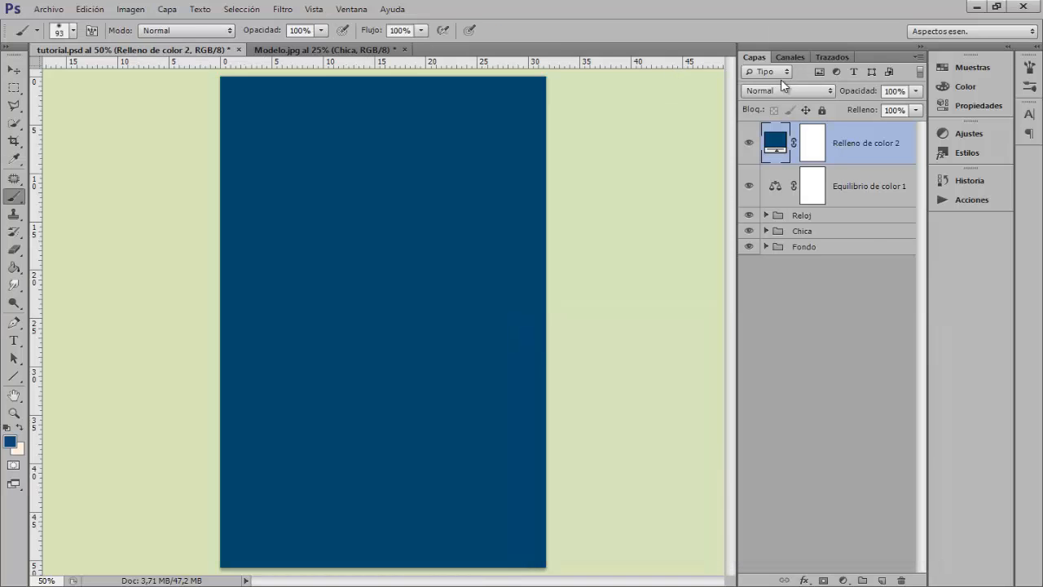
# - Set the blue fill layer's blend mode to Sobreexpos. lineal (Añadir) and invert its mask to black
pyautogui.click(784, 90)
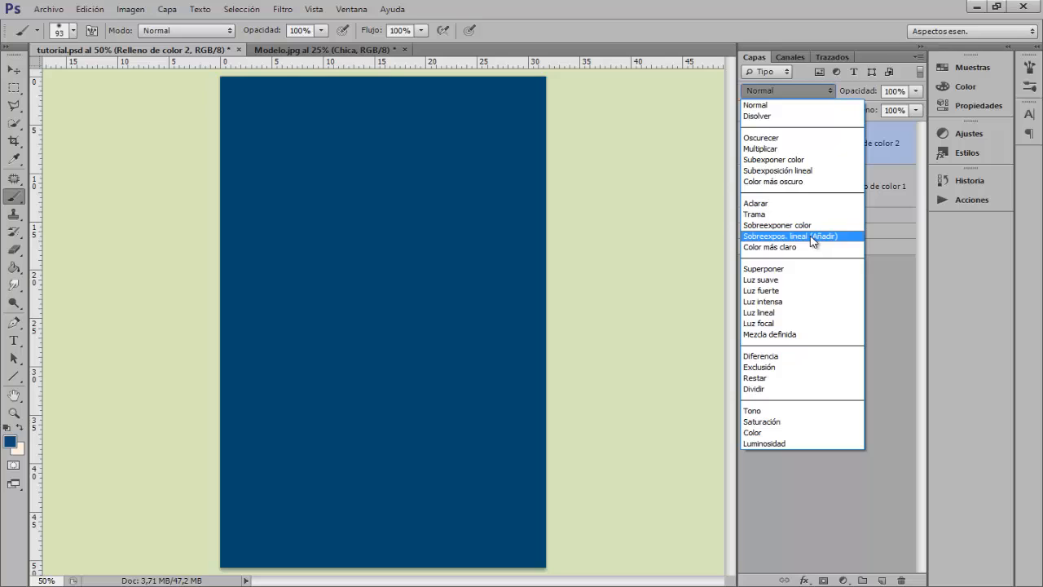
pyautogui.click(813, 237)
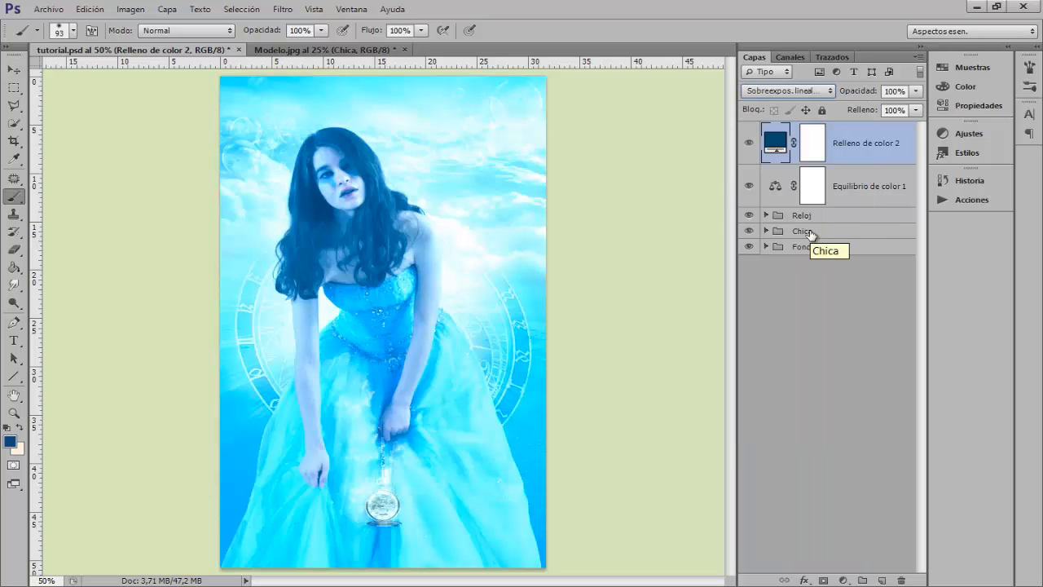
pyautogui.click(811, 155)
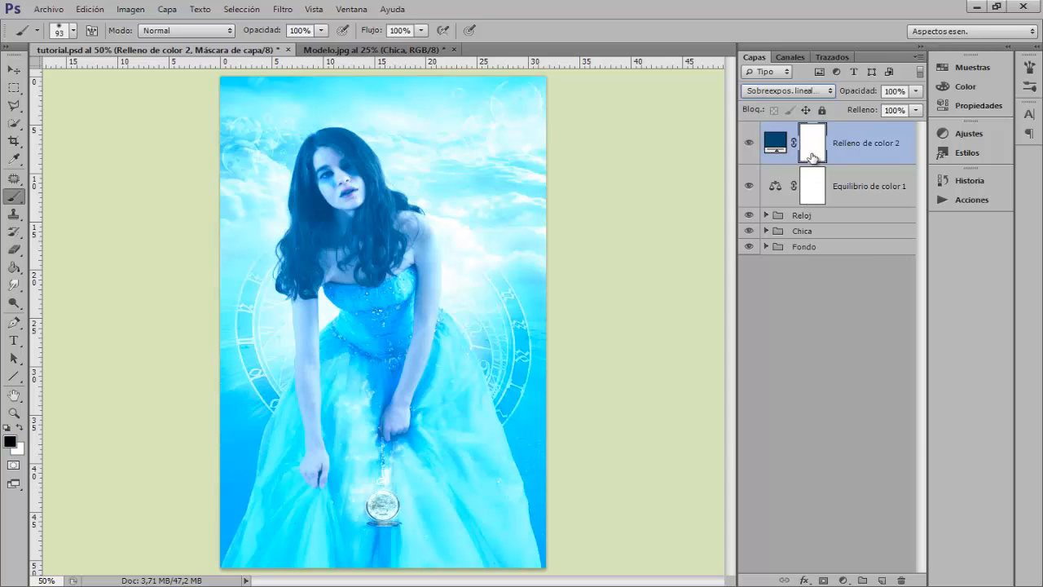
pyautogui.hotkey('ctrl', 'i')
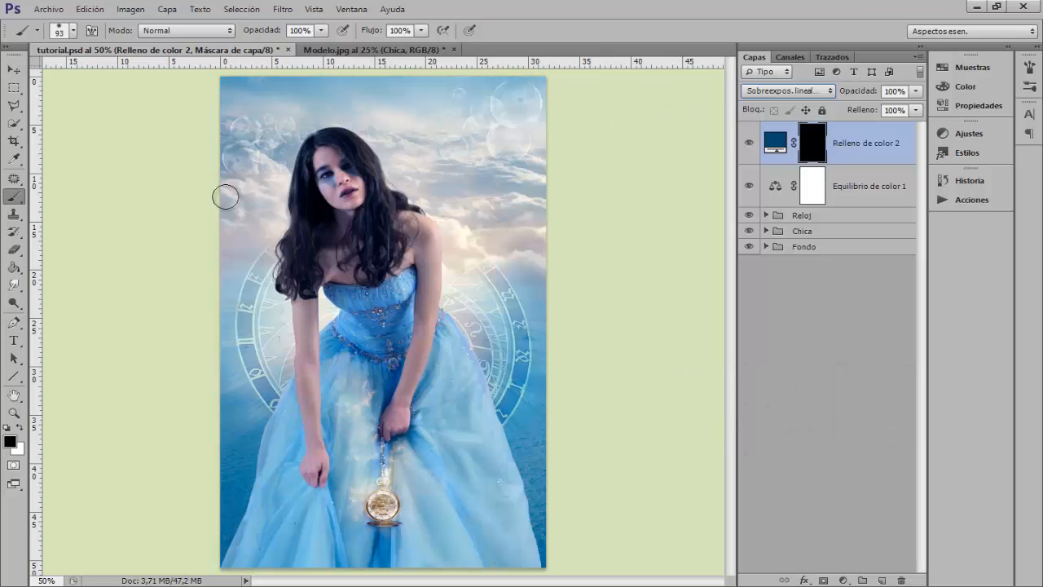
# - Prepare a white brush at 30% opacity and load the Chica layer's mask as a selection while keeping the fill mask active
pyautogui.rightClick(13, 196)
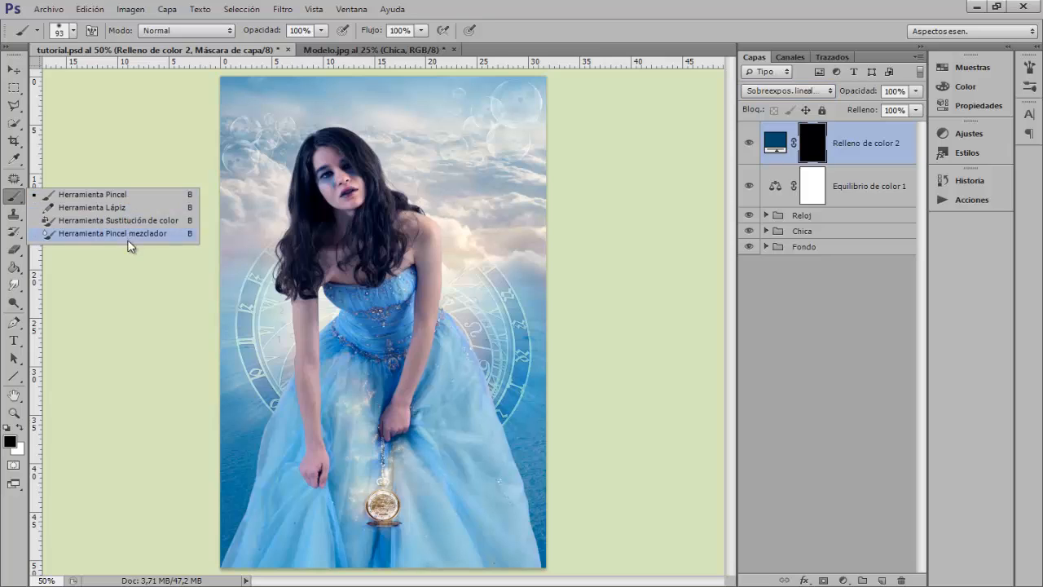
pyautogui.click(128, 194)
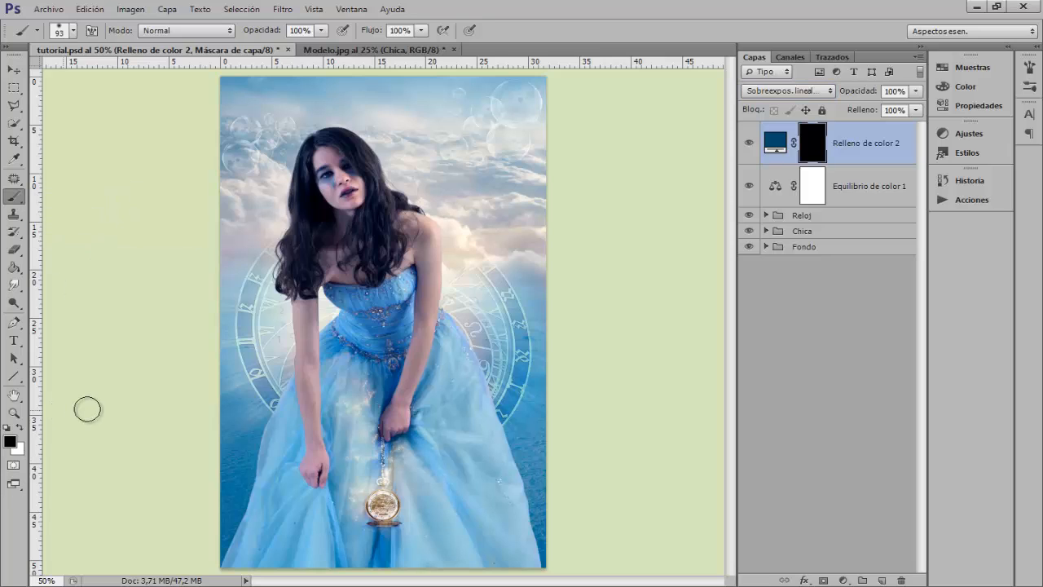
pyautogui.press('x')
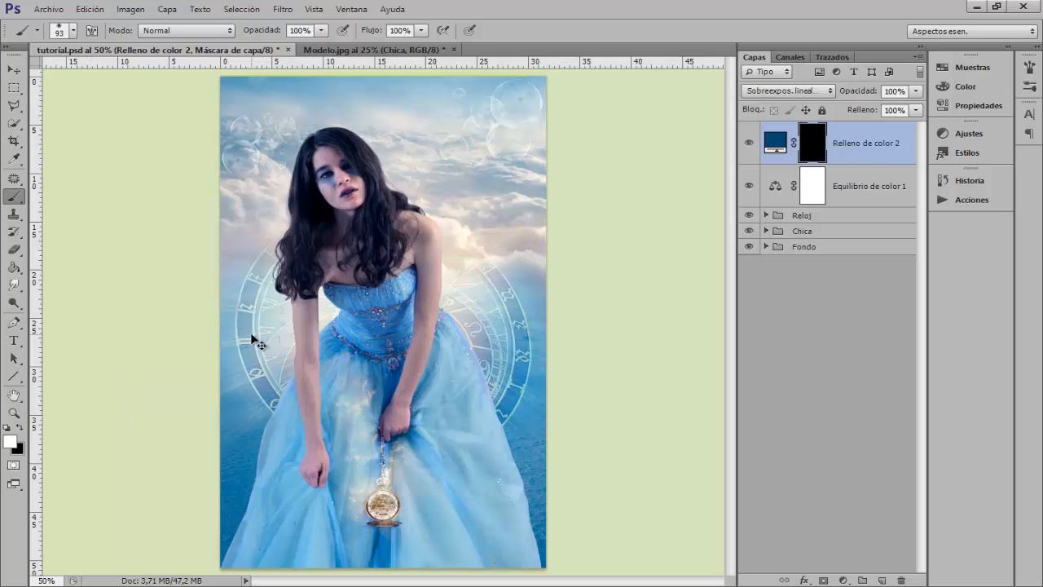
pyautogui.hotkey('ctrl', '+')
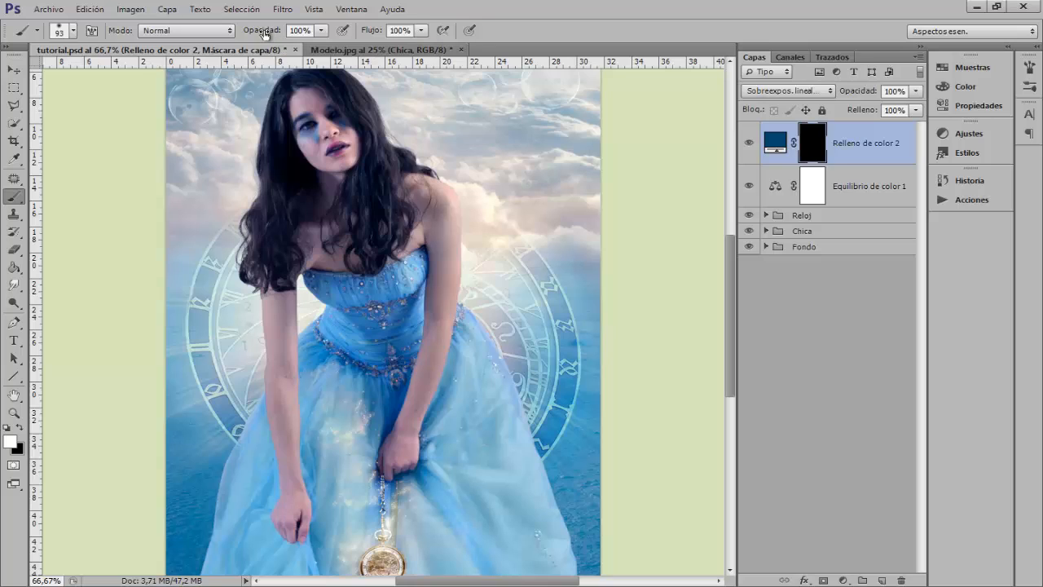
pyautogui.moveTo(271, 33); pyautogui.dragTo(227, 36)
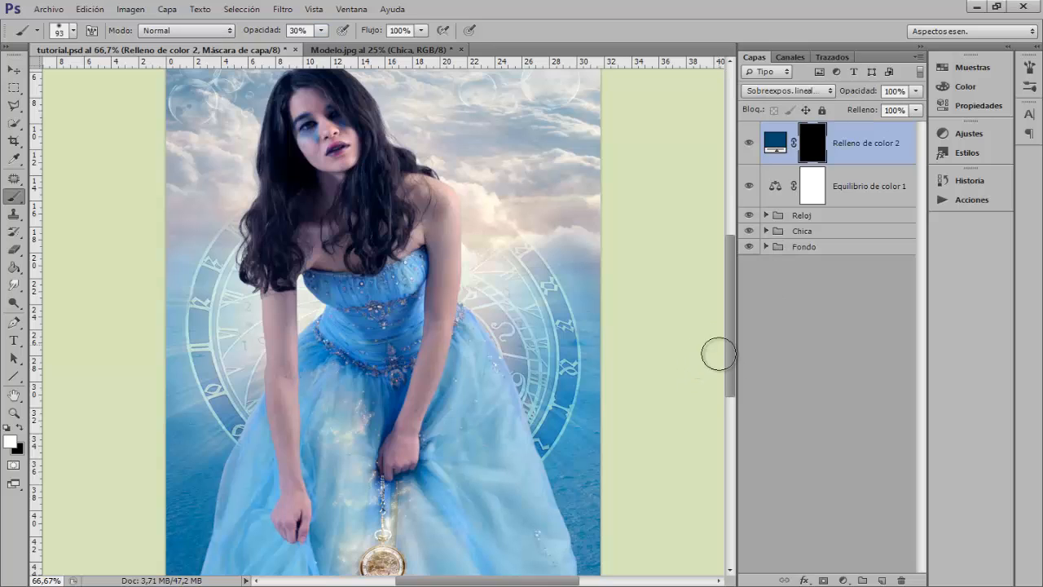
pyautogui.click(766, 231)
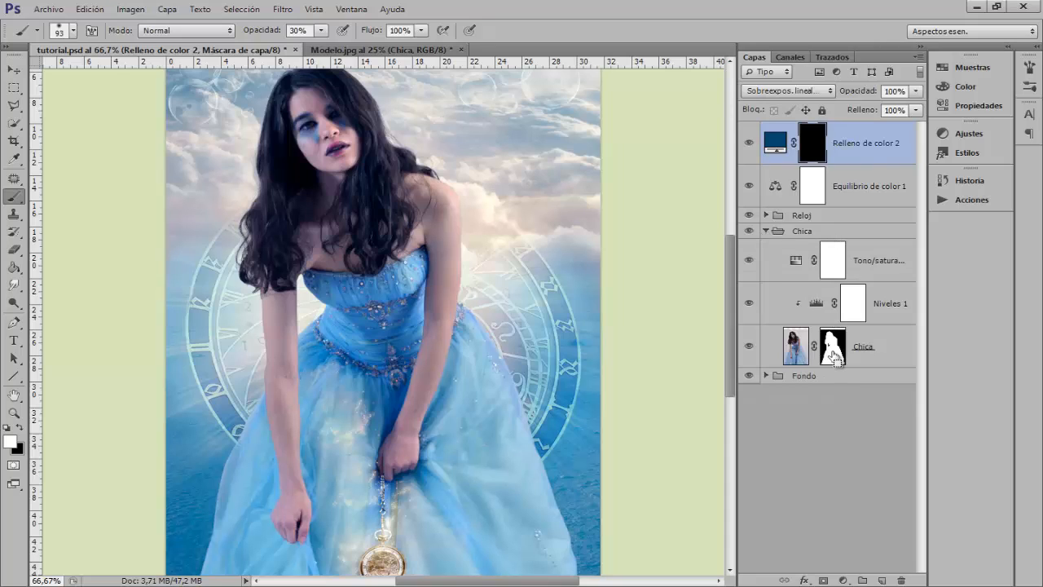
pyautogui.keyDown('ctrl'); pyautogui.click(829, 352); pyautogui.keyUp('ctrl')
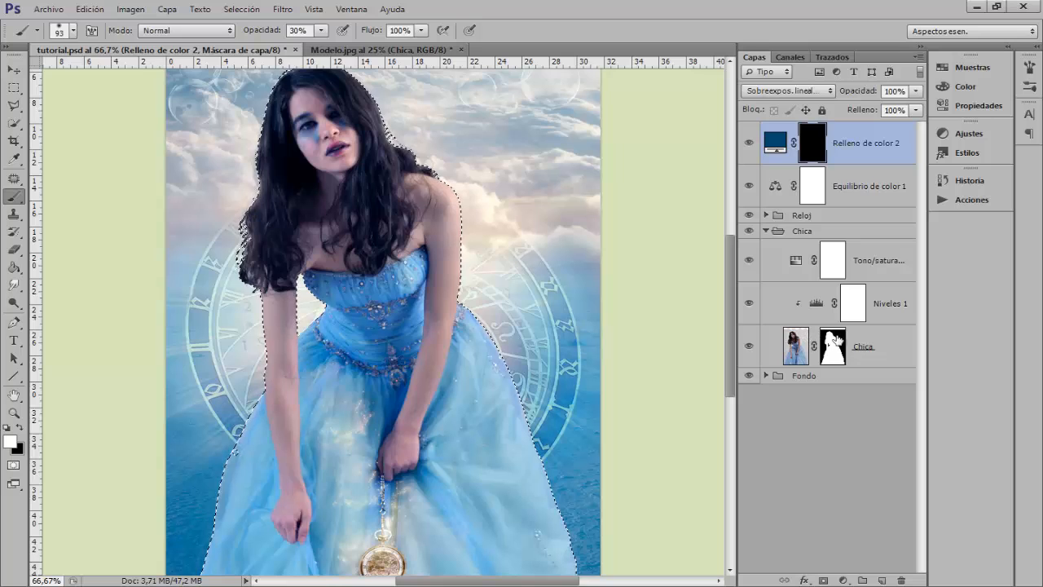
# - Paint blue light on the fill mask along the dress edges and both arms, using a brush size of 42 for the finer areas
pyautogui.scroll(3, 643, 261)
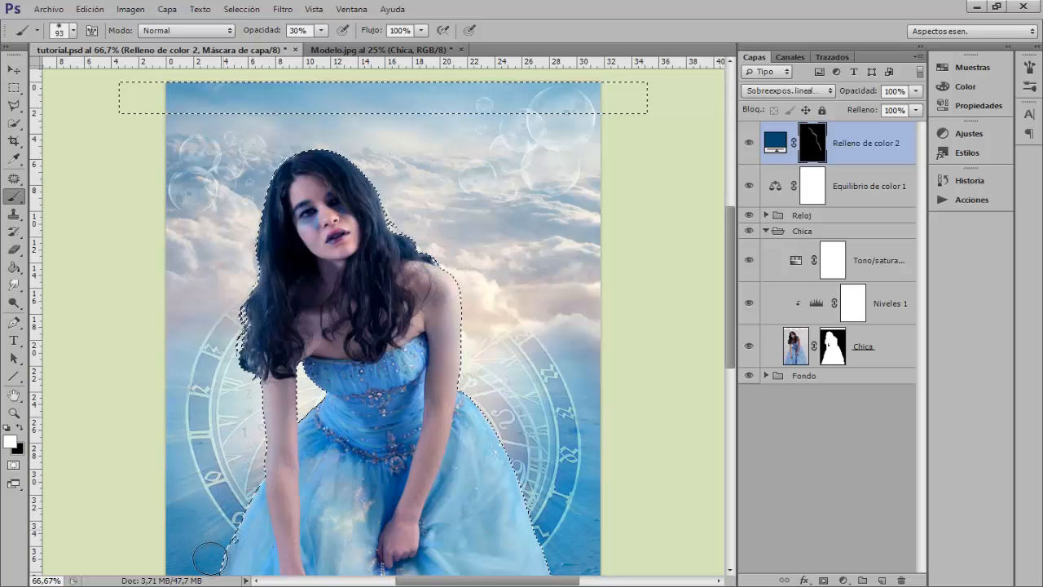
pyautogui.moveTo(236, 497)
pyautogui.mouseDown()
pyautogui.moveTo(256, 442)
pyautogui.moveTo(240, 437)
pyautogui.mouseUp()
pyautogui.scroll(-5, 466, 331)
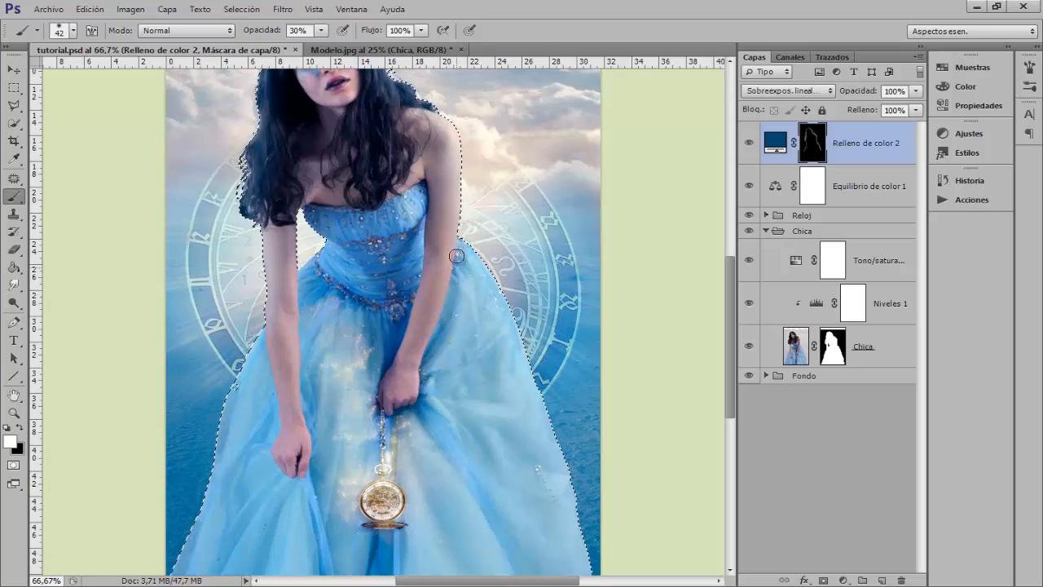
pyautogui.moveTo(457, 247); pyautogui.dragTo(411, 392)
pyautogui.scroll(-2, 412, 392)
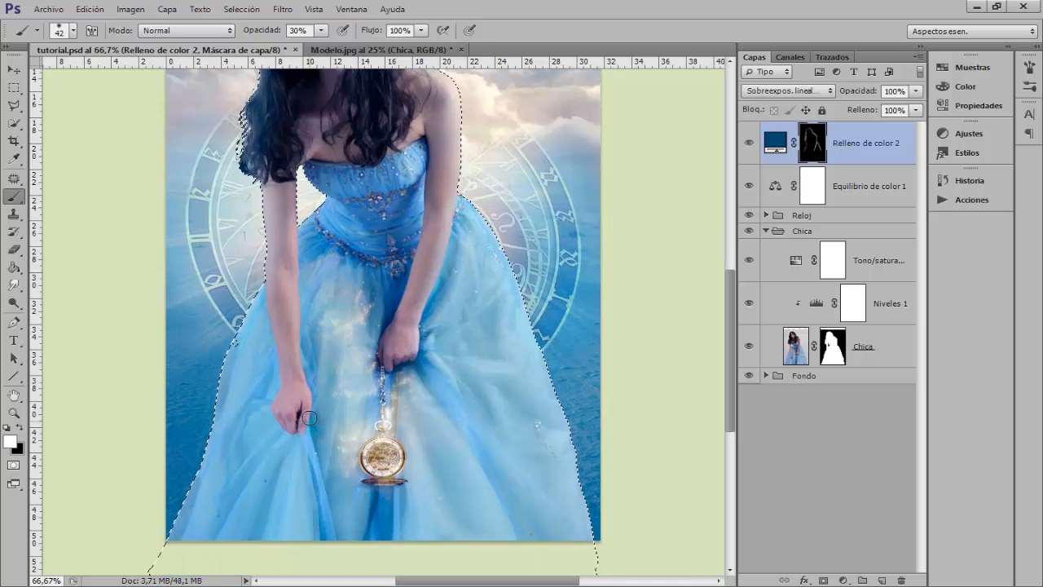
pyautogui.moveTo(310, 386); pyautogui.dragTo(294, 166)
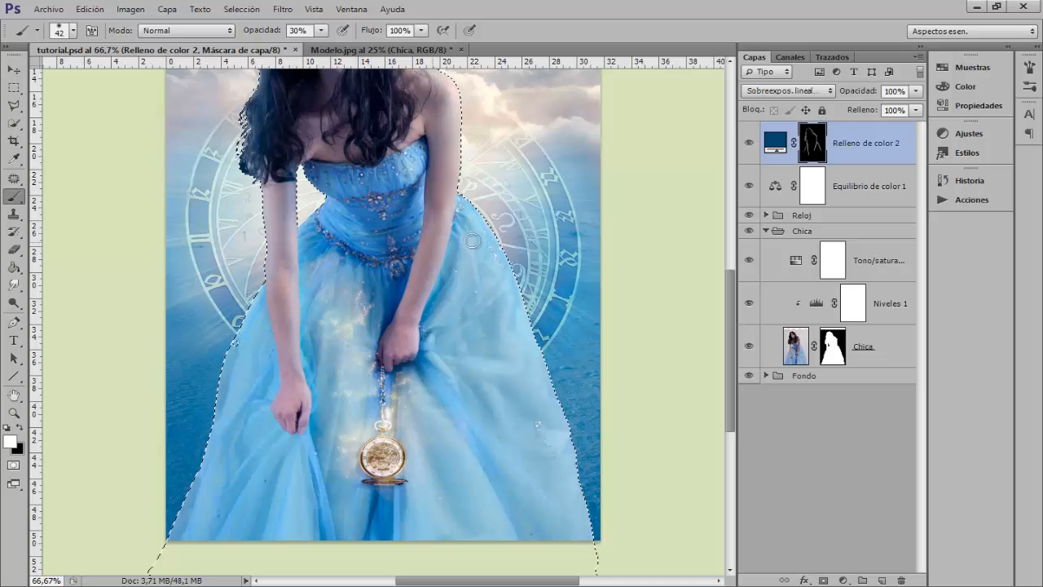
# - Try painting blue light over the hair on the fill mask with a brush size of 78, and undo the stroke
pyautogui.scroll(4, 409, 177)
pyautogui.scroll(1, 410, 177)
pyautogui.moveTo(400, 161); pyautogui.dragTo(414, 163)
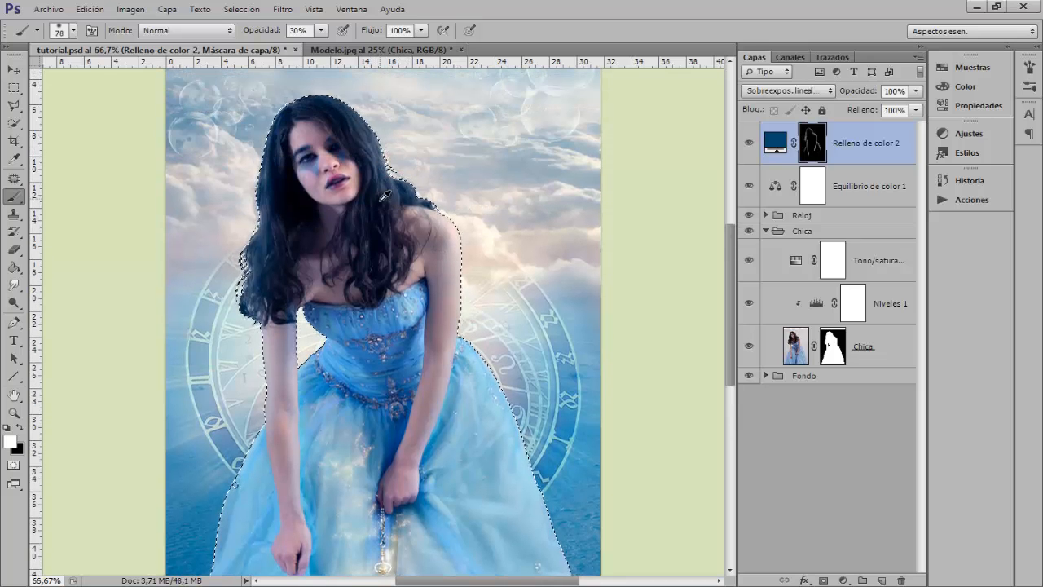
pyautogui.moveTo(385, 221)
pyautogui.mouseDown()
pyautogui.moveTo(383, 277)
pyautogui.moveTo(396, 268)
pyautogui.moveTo(364, 294)
pyautogui.moveTo(375, 235)
pyautogui.moveTo(366, 222)
pyautogui.moveTo(352, 250)
pyautogui.moveTo(358, 215)
pyautogui.mouseUp()
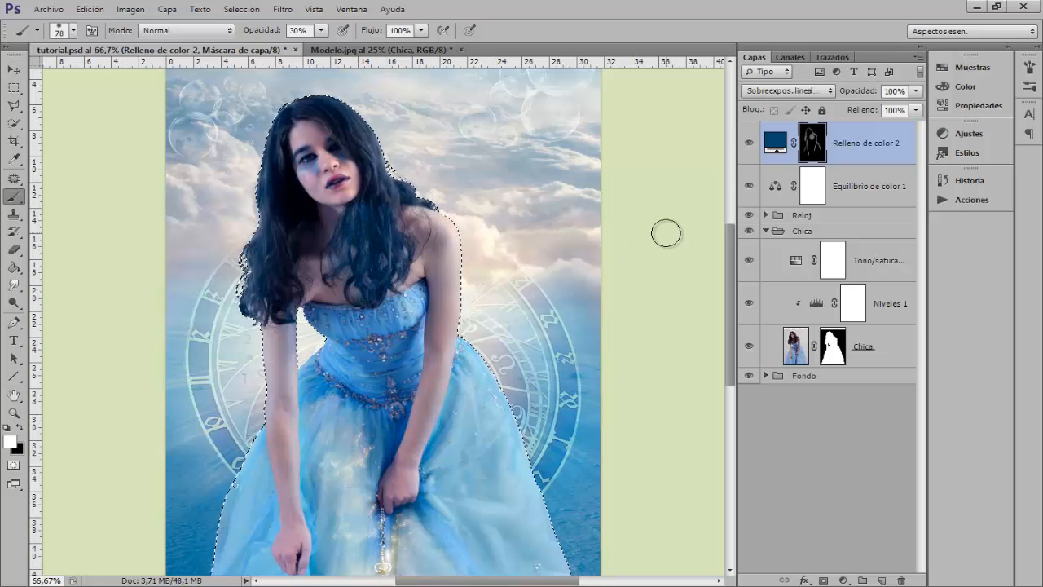
pyautogui.hotkey('ctrl', 'z')
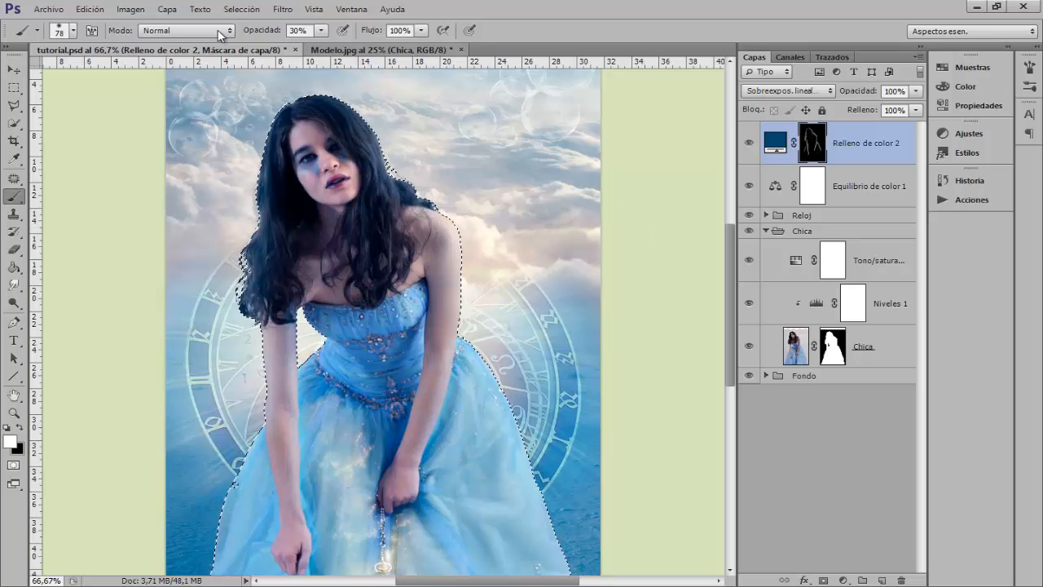
# - Paint soft blue light over the woman's hair on the fill mask with the size 78 brush at 16% opacity
pyautogui.moveTo(267, 33); pyautogui.dragTo(258, 33)
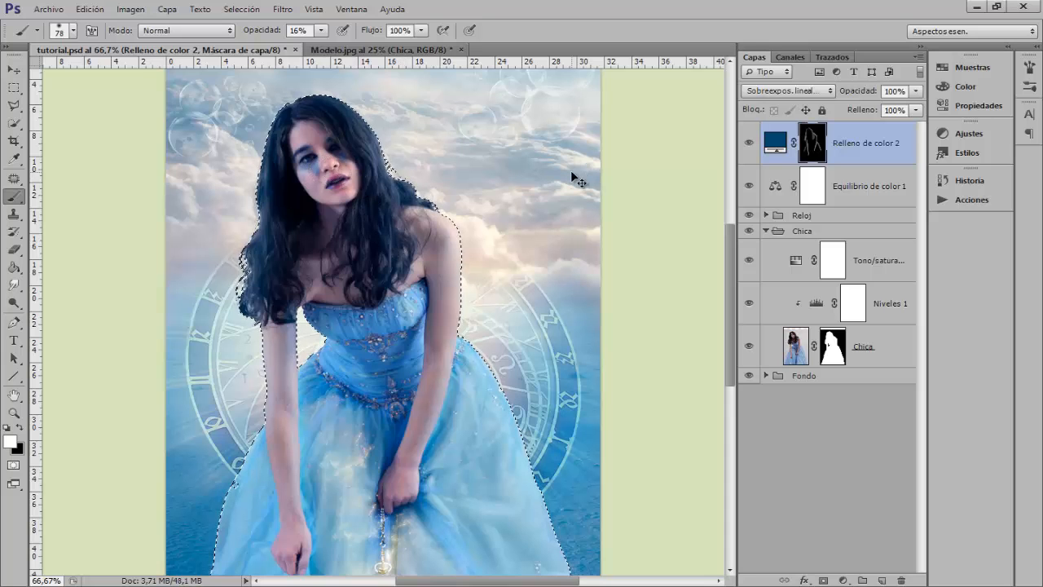
pyautogui.hotkey('ctrl', '+')
pyautogui.scroll(5, 421, 219)
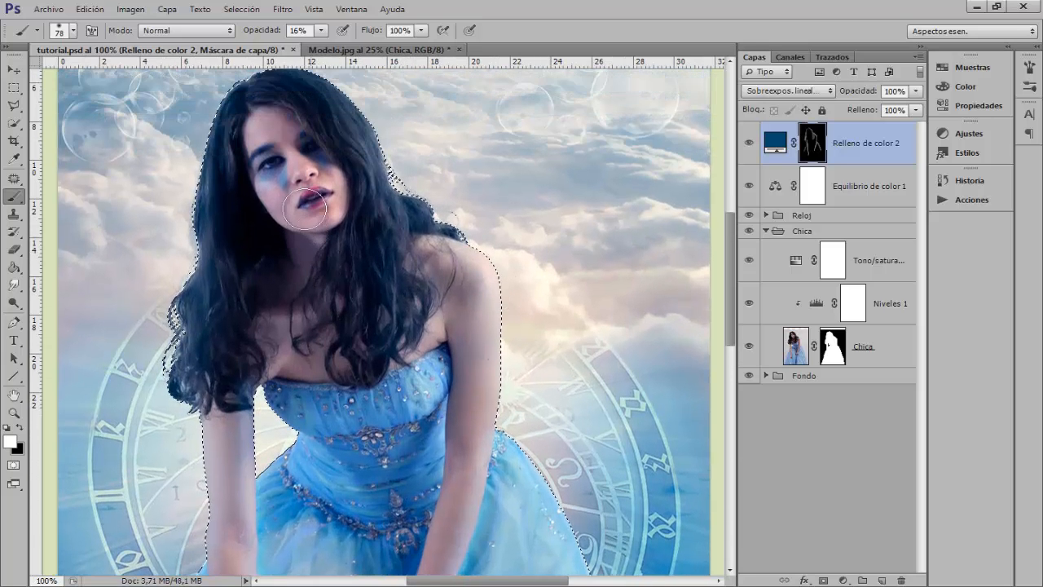
pyautogui.hotkey('ctrl', '+')
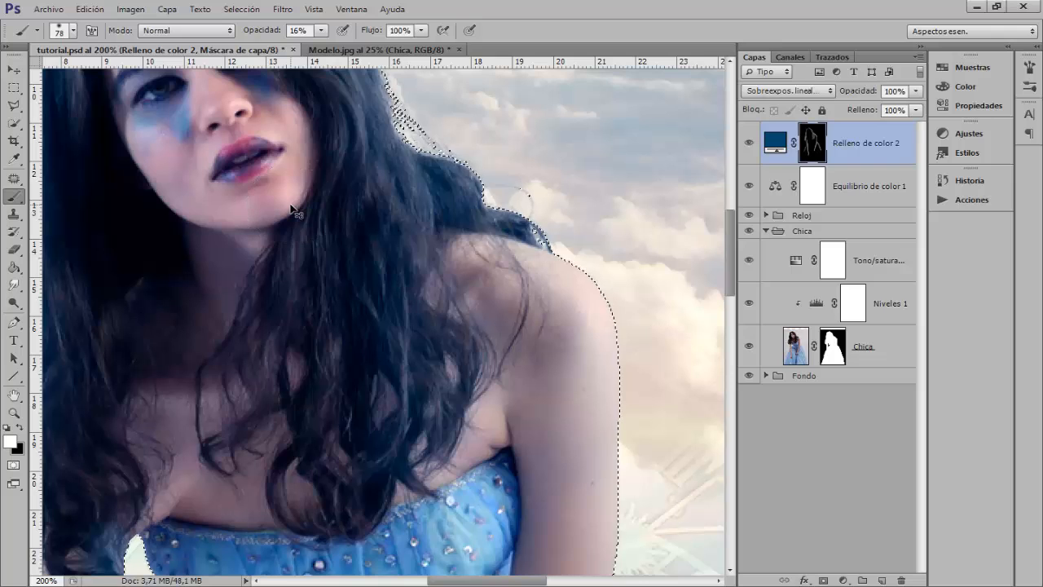
pyautogui.moveTo(284, 187)
pyautogui.mouseDown()
pyautogui.moveTo(426, 263)
pyautogui.moveTo(470, 344)
pyautogui.moveTo(432, 340)
pyautogui.mouseUp()
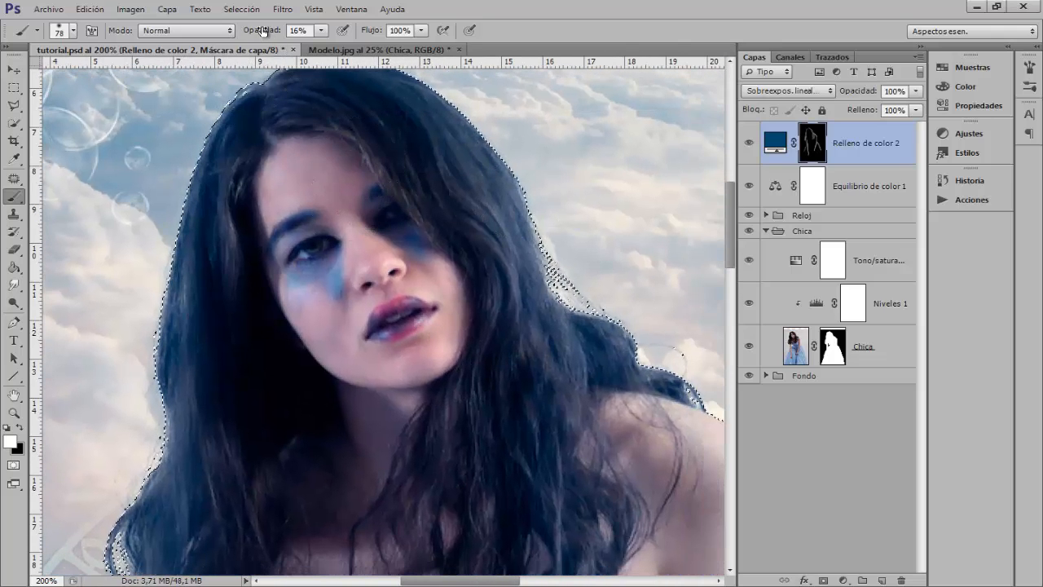
# - Brighten the irises of both eyes on the fill mask at 52% opacity, using brush sizes 4 and 2
pyautogui.moveTo(259, 30); pyautogui.dragTo(290, 30)
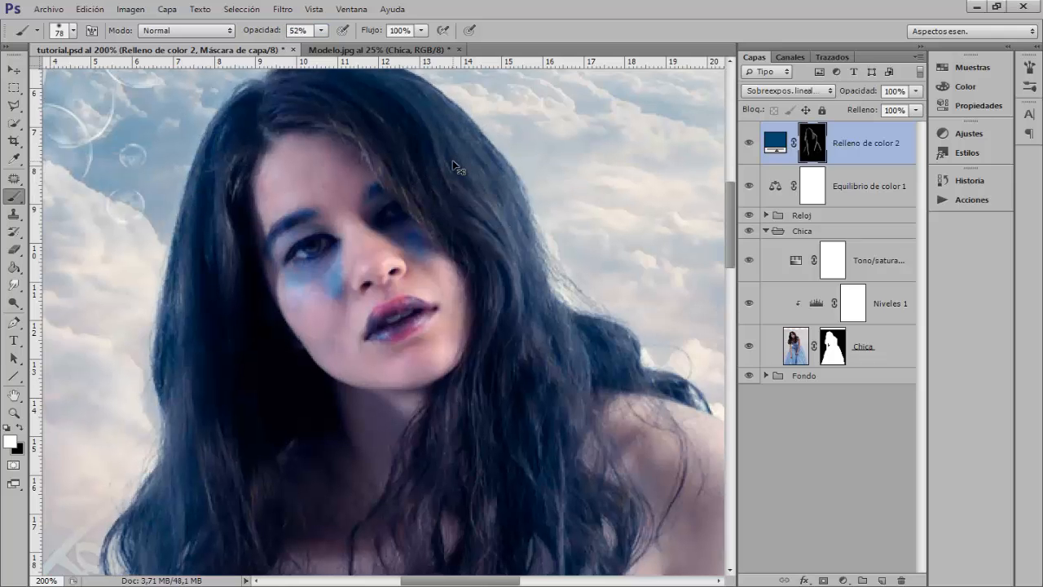
pyautogui.hotkey('ctrl', '+')
pyautogui.scroll(3, 309, 342)
pyautogui.moveTo(296, 304); pyautogui.dragTo(220, 323)
pyautogui.moveTo(275, 297); pyautogui.dragTo(270, 295)
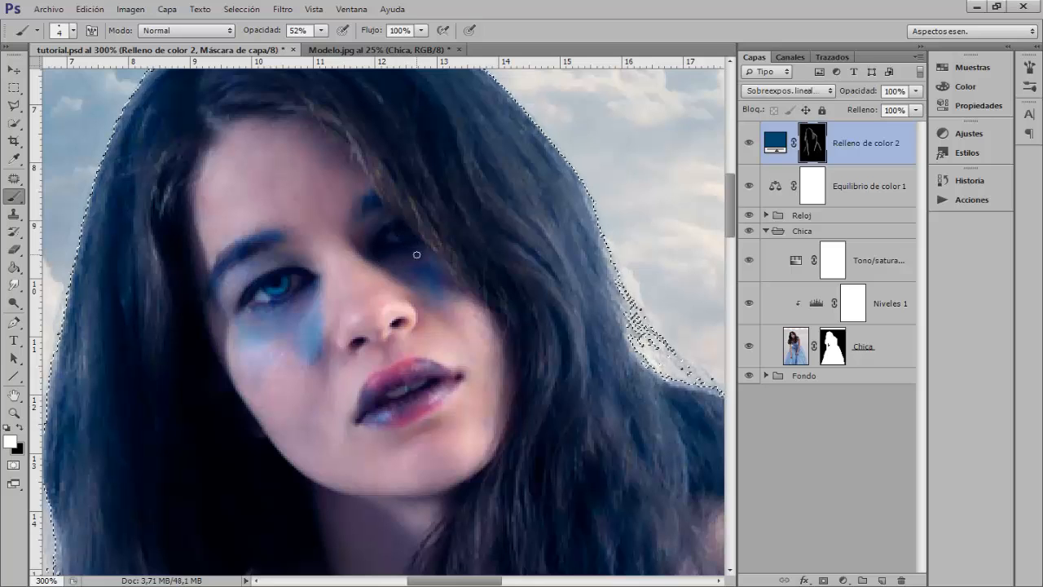
pyautogui.moveTo(400, 235); pyautogui.dragTo(414, 235)
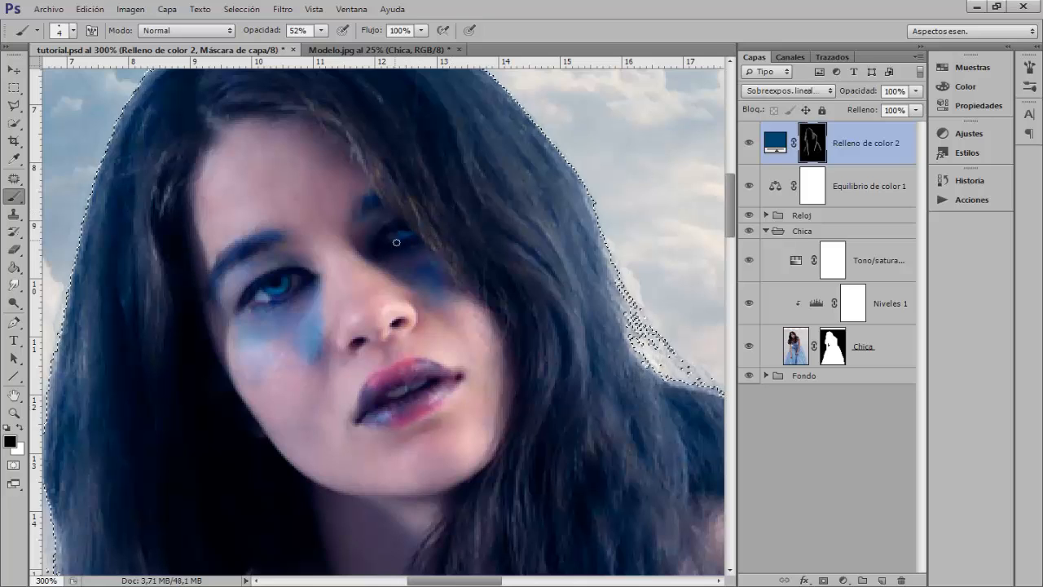
pyautogui.press('x')
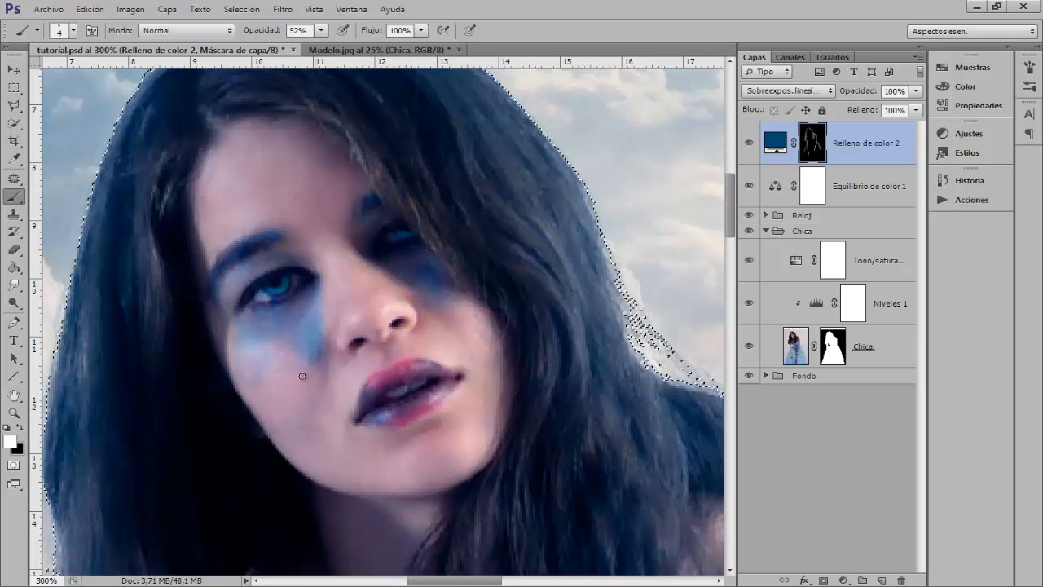
pyautogui.keyDown('alt'); pyautogui.rightClick(276, 293); pyautogui.keyUp('alt')
pyautogui.moveTo(274, 294); pyautogui.dragTo(274, 293)
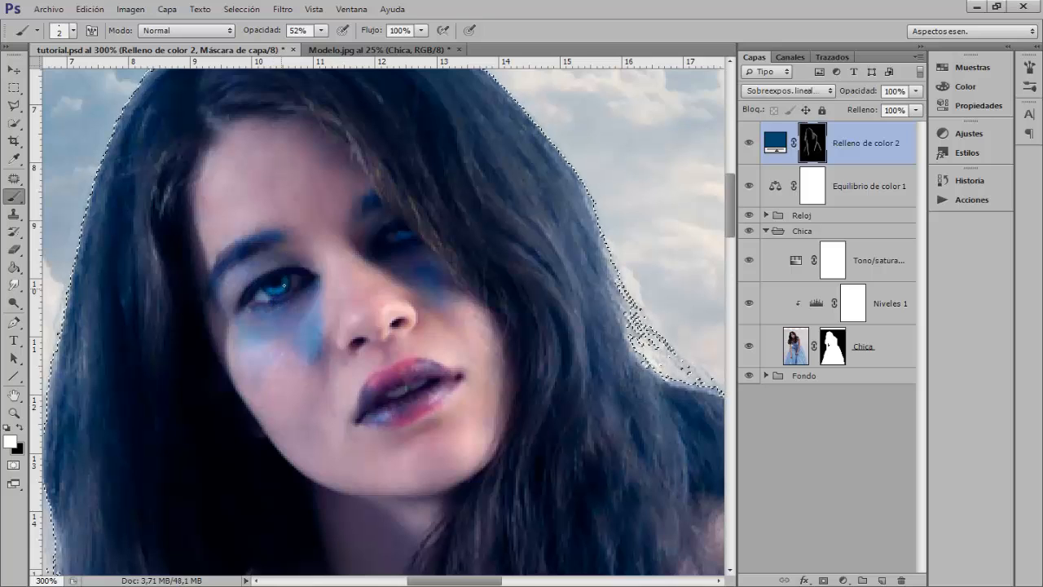
# - Paint blue light over the upper and lower lips on the fill mask with a size 7 brush at 39% opacity
pyautogui.scroll(-2, 274, 293)
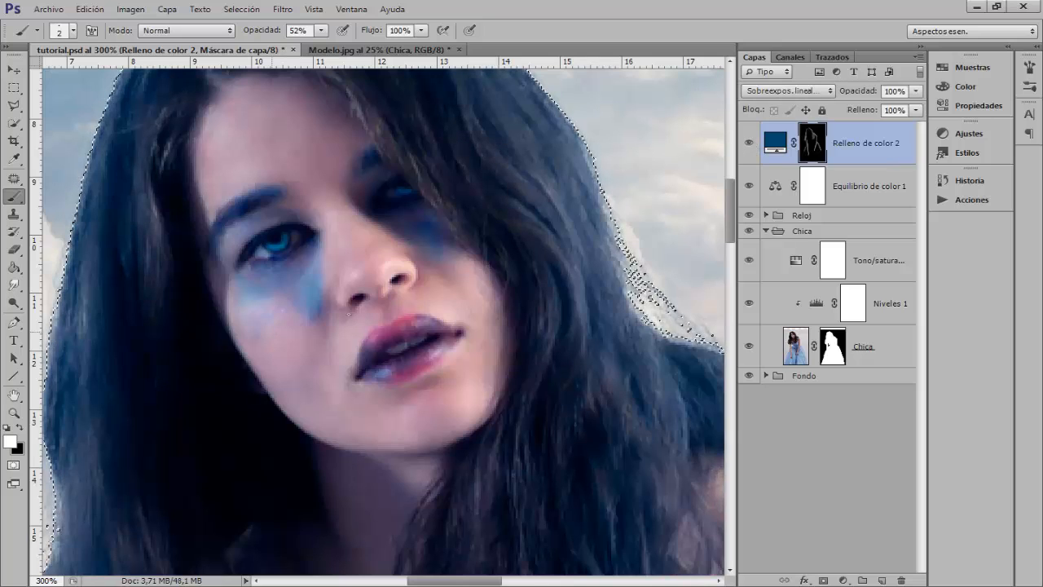
pyautogui.moveTo(392, 359); pyautogui.dragTo(398, 360)
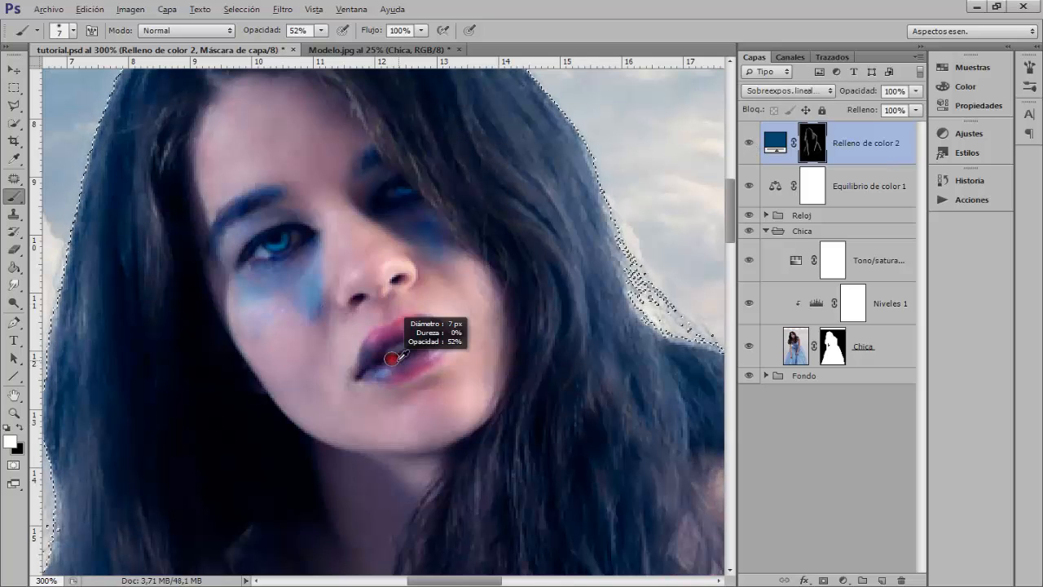
pyautogui.moveTo(279, 30); pyautogui.dragTo(261, 35)
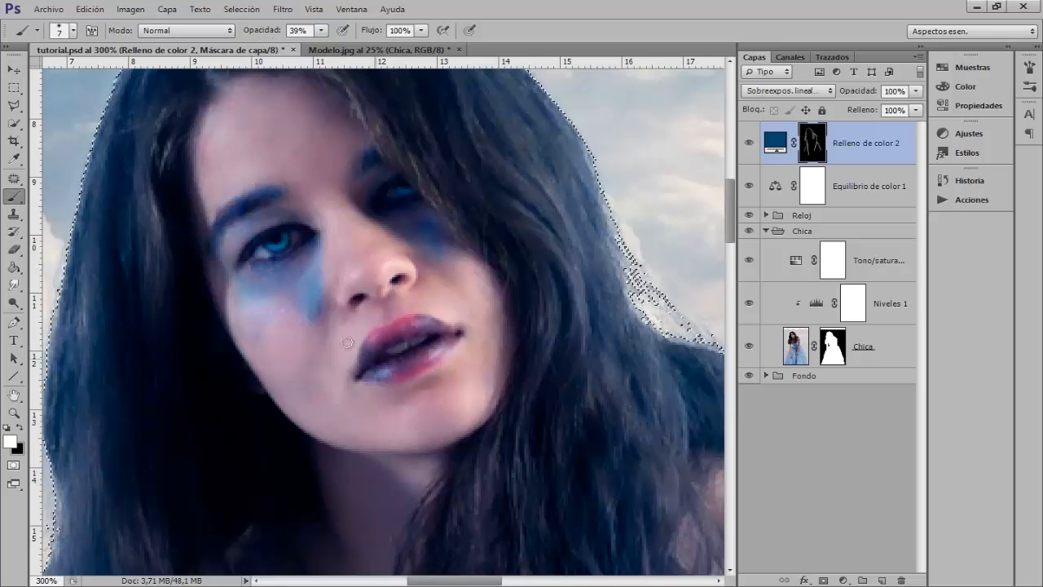
pyautogui.moveTo(373, 342); pyautogui.dragTo(393, 334)
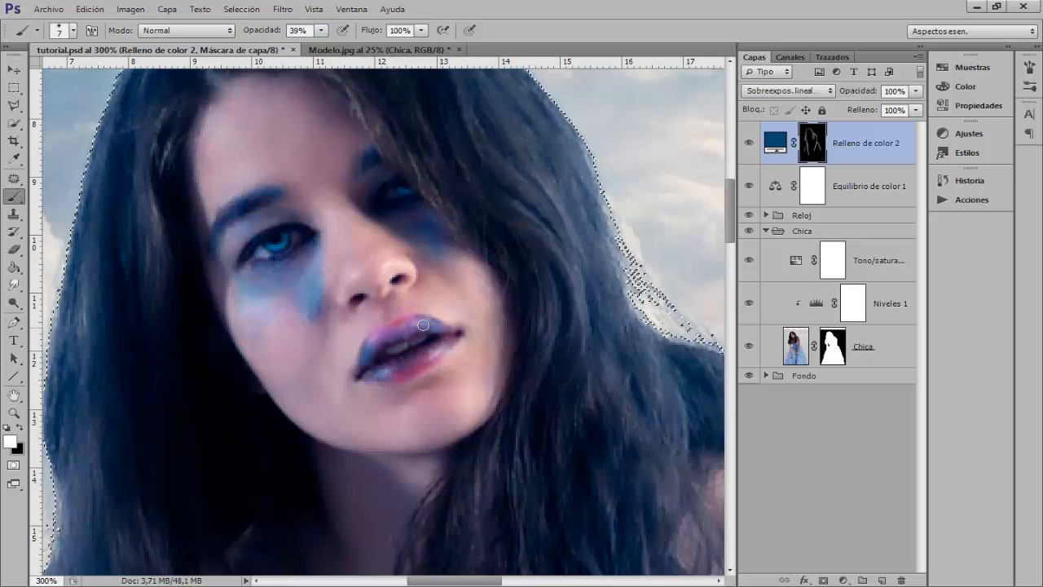
pyautogui.moveTo(448, 334); pyautogui.dragTo(421, 360)
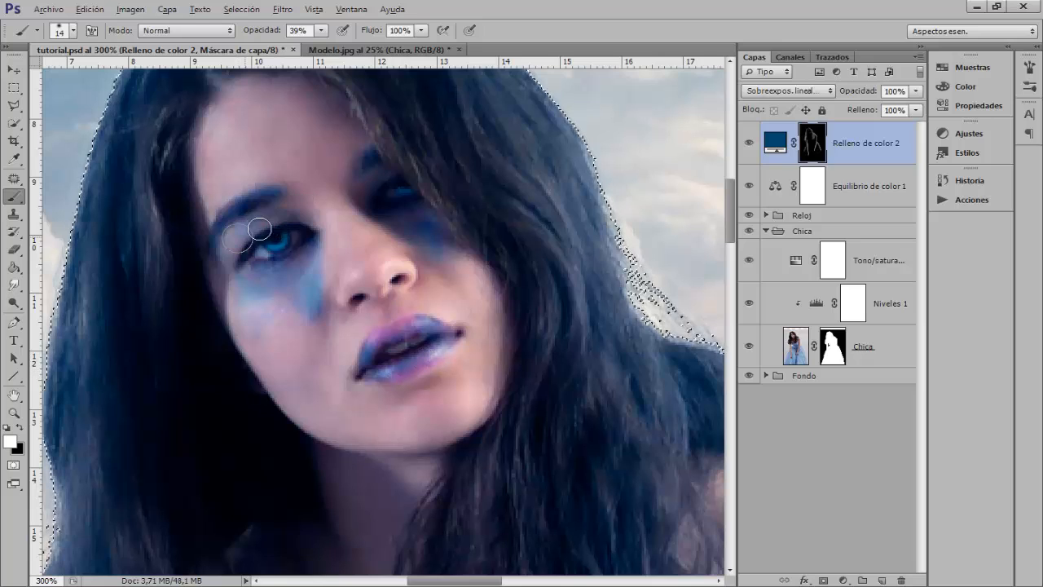
# - Undo a first eyelid stroke made at 39% opacity and paint both eyelids blue with a size 14 brush at 22% opacity
pyautogui.moveTo(231, 233)
pyautogui.mouseDown()
pyautogui.moveTo(271, 220)
pyautogui.moveTo(238, 231)
pyautogui.moveTo(227, 251)
pyautogui.moveTo(249, 224)
pyautogui.moveTo(305, 226)
pyautogui.mouseUp()
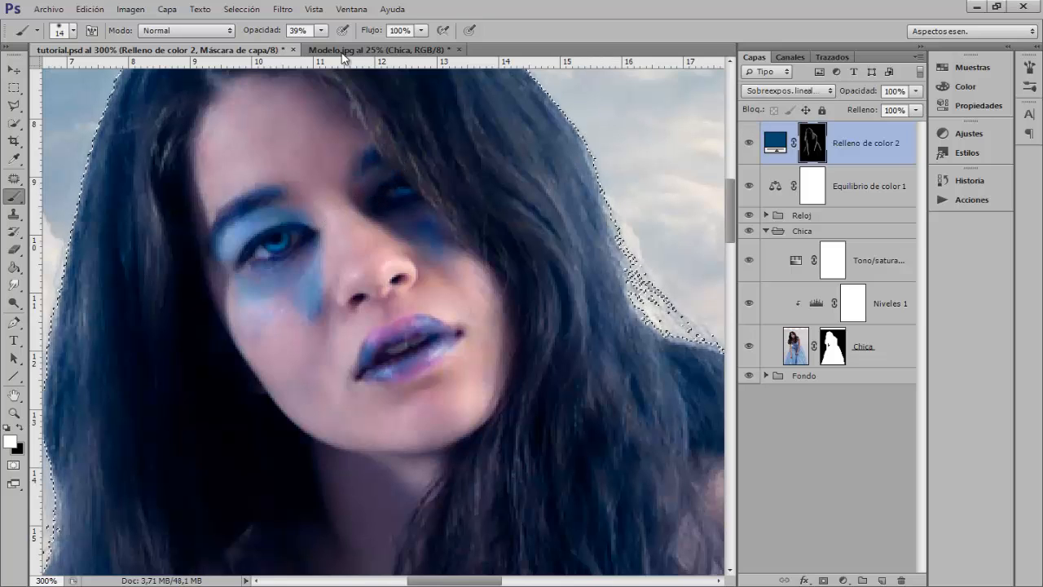
pyautogui.hotkey('ctrl', 'z')
pyautogui.moveTo(262, 33); pyautogui.dragTo(248, 36)
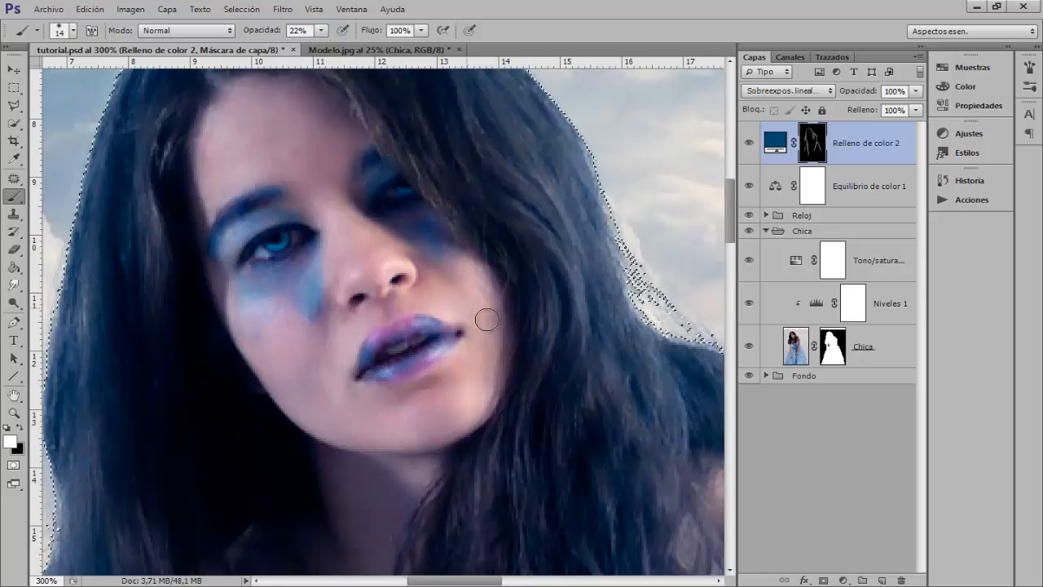
pyautogui.scroll(2, 485, 325)
pyautogui.scroll(4, 494, 382)
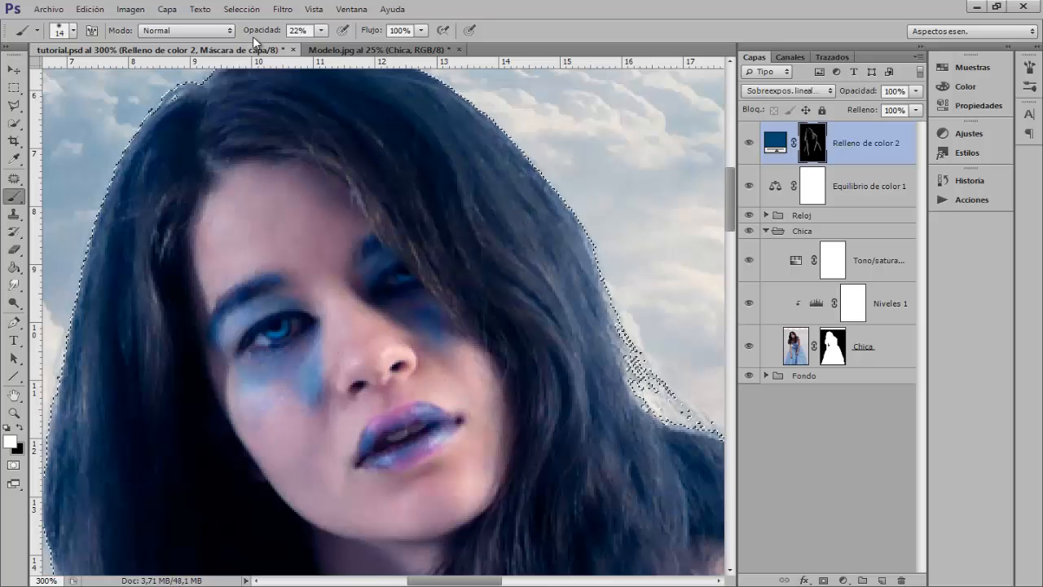
# - Paint fine blue highlights on the lip edges, nose, inner eye corners and jawline with a size 4 brush at 50% opacity
pyautogui.moveTo(253, 33); pyautogui.dragTo(262, 32)
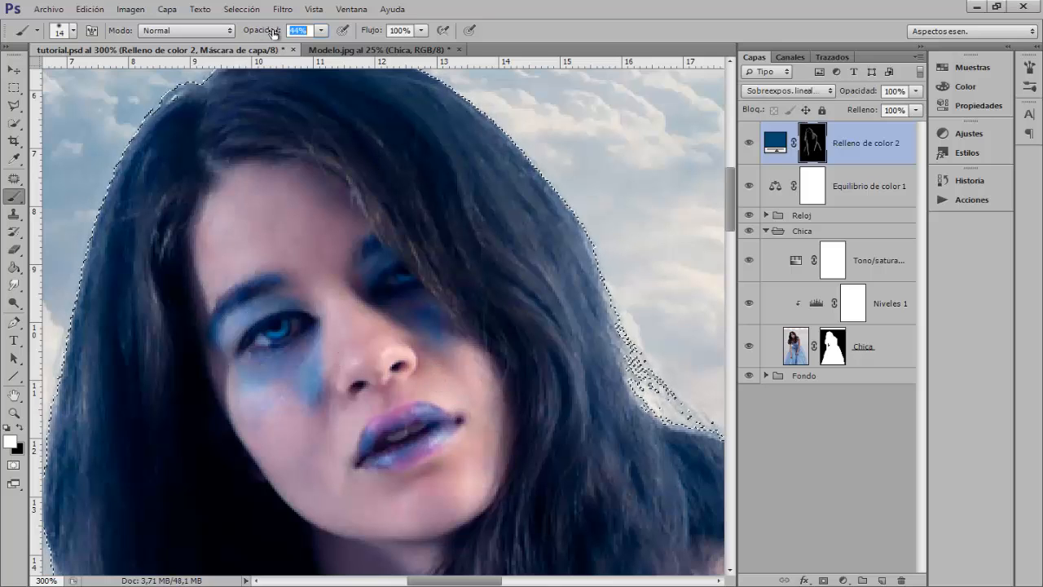
pyautogui.moveTo(276, 32); pyautogui.dragTo(278, 34)
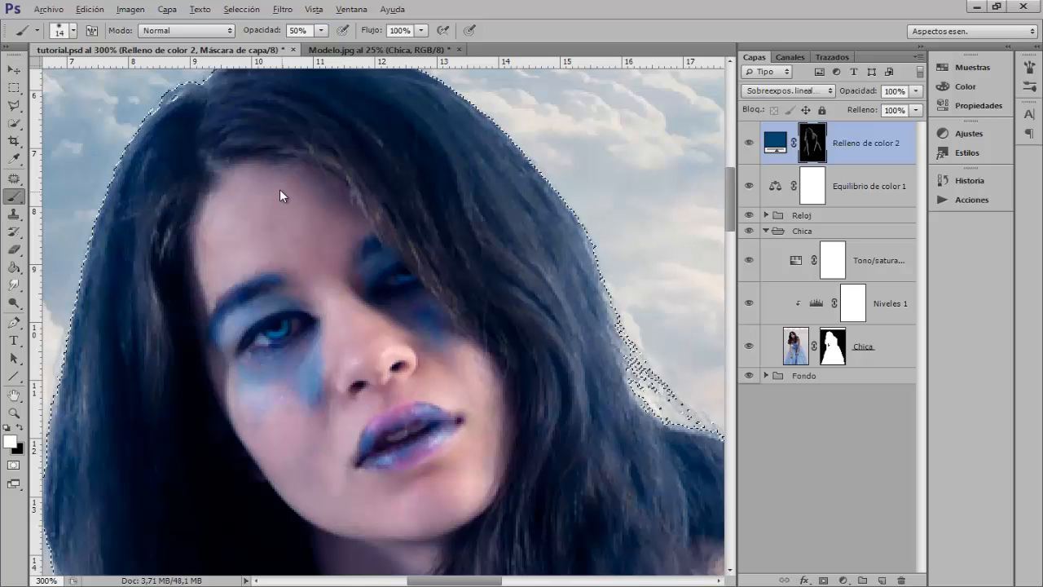
pyautogui.moveTo(280, 190)
pyautogui.mouseDown()
pyautogui.moveTo(269, 188)
pyautogui.moveTo(312, 189)
pyautogui.mouseUp()
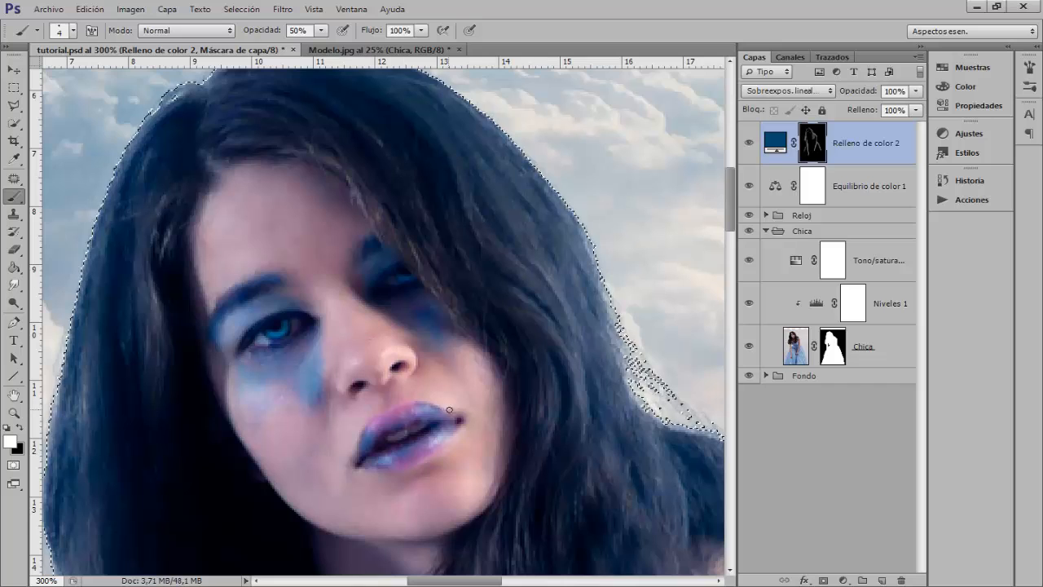
pyautogui.scroll(-3, 388, 423)
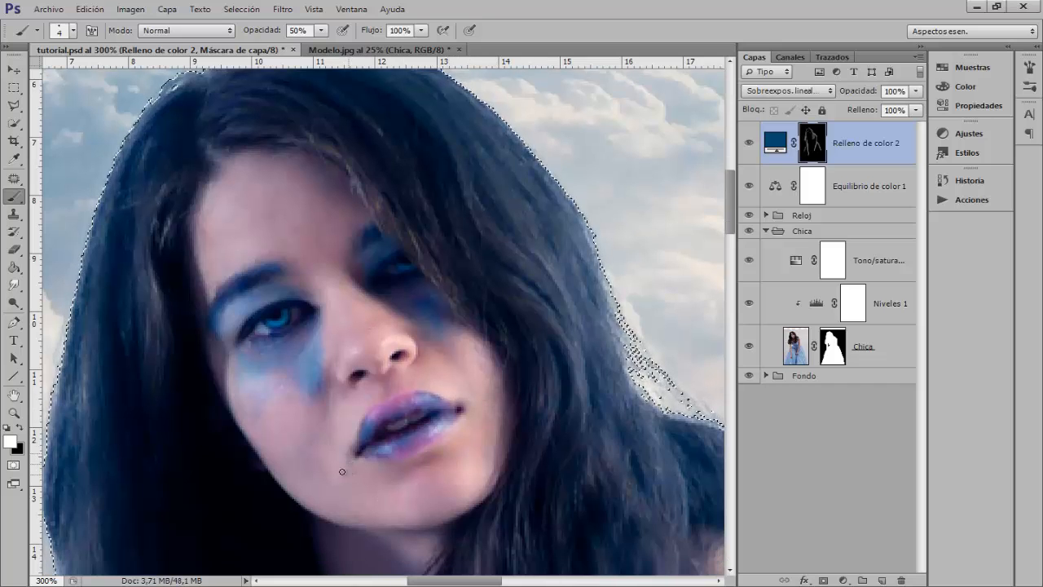
pyautogui.scroll(1, 388, 407)
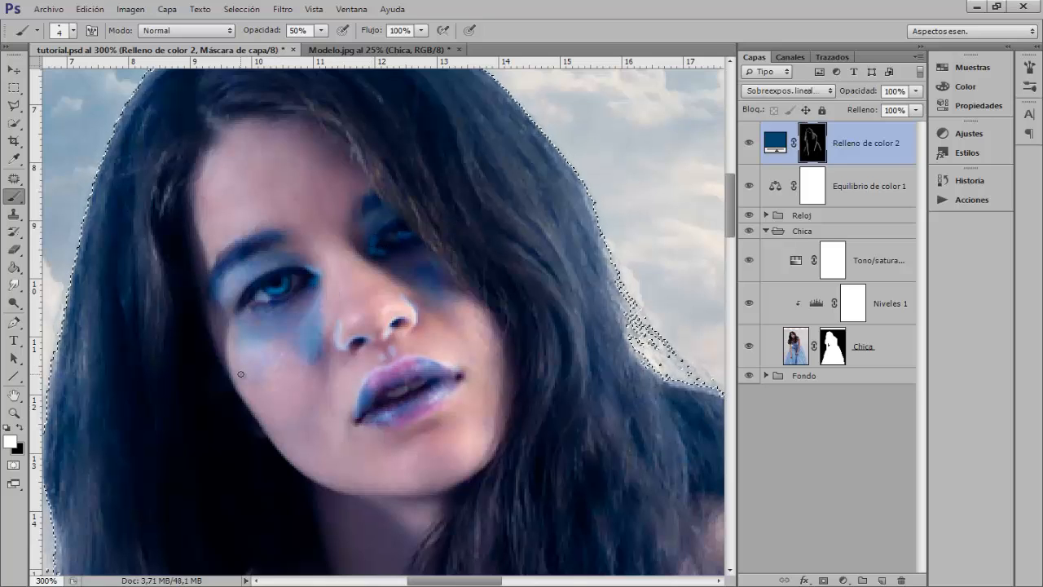
pyautogui.scroll(-2, 240, 374)
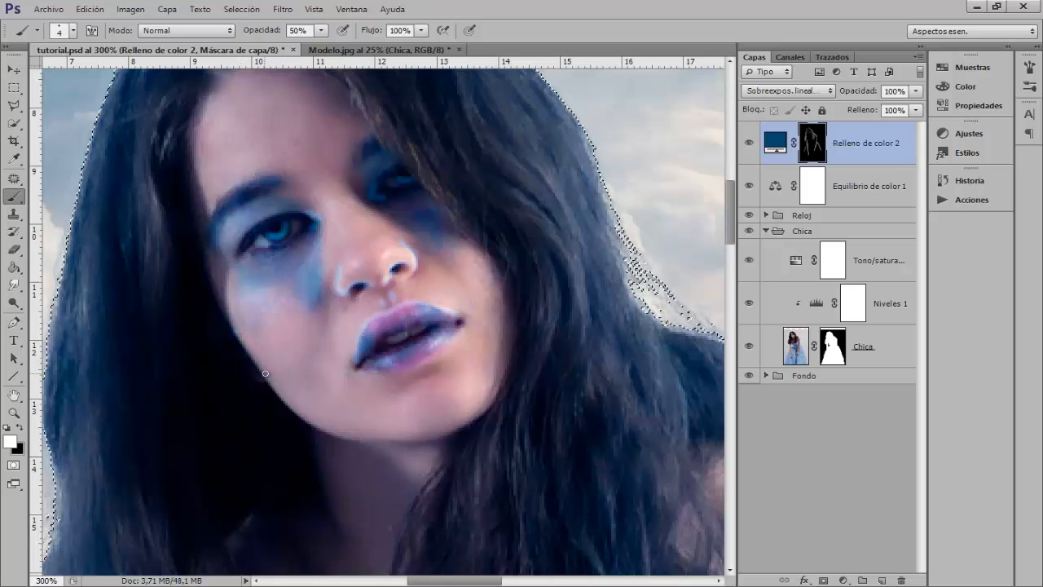
pyautogui.moveTo(265, 373); pyautogui.dragTo(280, 393)
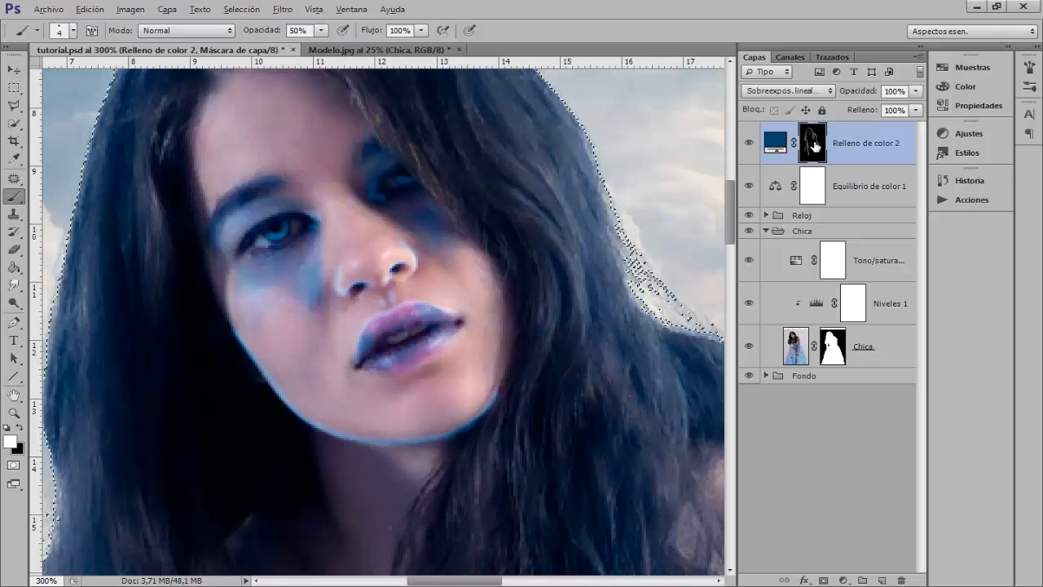
# - Inspect the blue fill layer's mask on its own and return to the normal image view
pyautogui.keyDown('alt'); pyautogui.click(814, 145); pyautogui.keyUp('alt')
pyautogui.keyDown('alt'); pyautogui.click(813, 145); pyautogui.keyUp('alt')
pyautogui.keyDown('alt'); pyautogui.click(815, 151); pyautogui.keyUp('alt')
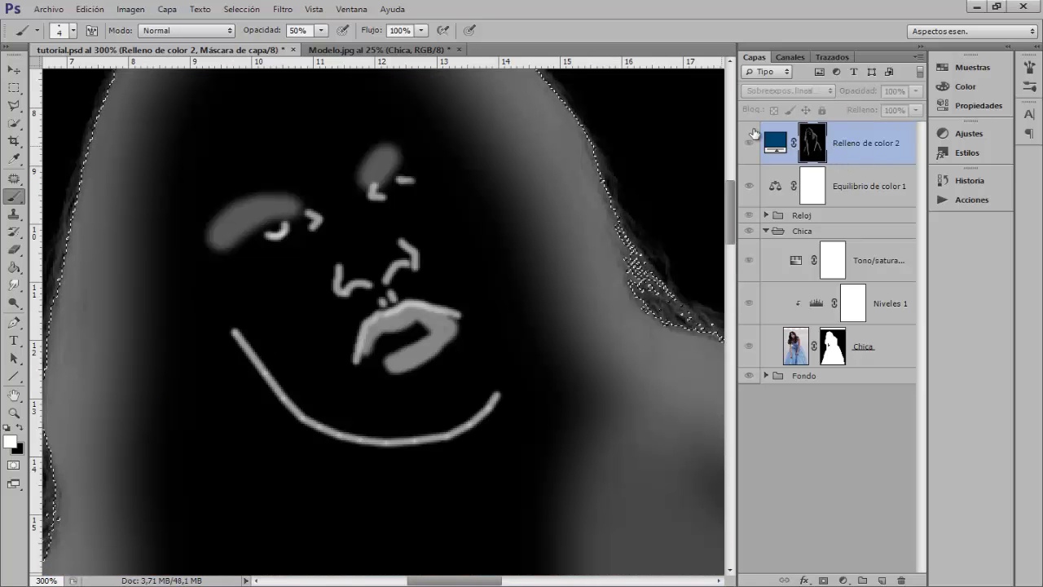
pyautogui.keyDown('alt'); pyautogui.click(814, 144); pyautogui.keyUp('alt')
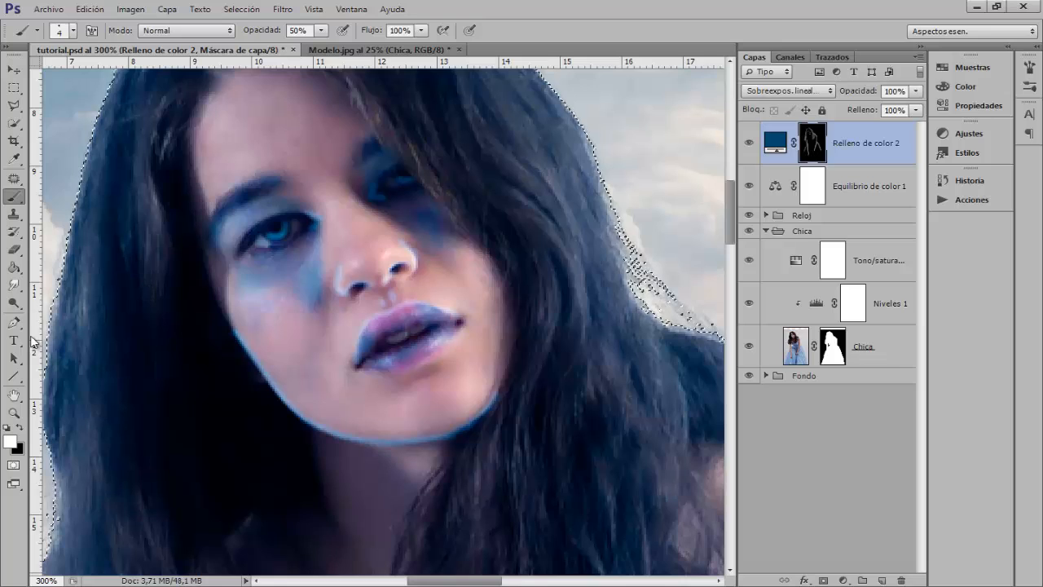
# - Soften the painted face and jawline highlights on the mask with the Smudge tool (Dedo) at size 15 and 40% intensity
pyautogui.moveTo(16, 286)
pyautogui.mouseDown()
pyautogui.moveTo(105, 279)
pyautogui.moveTo(114, 316)
pyautogui.mouseUp()
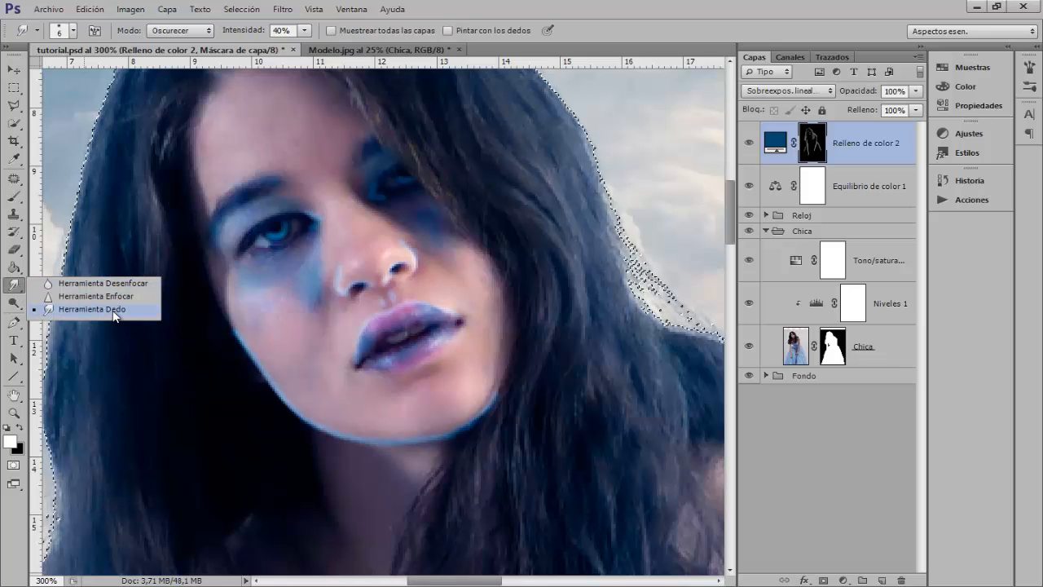
pyautogui.click(109, 310)
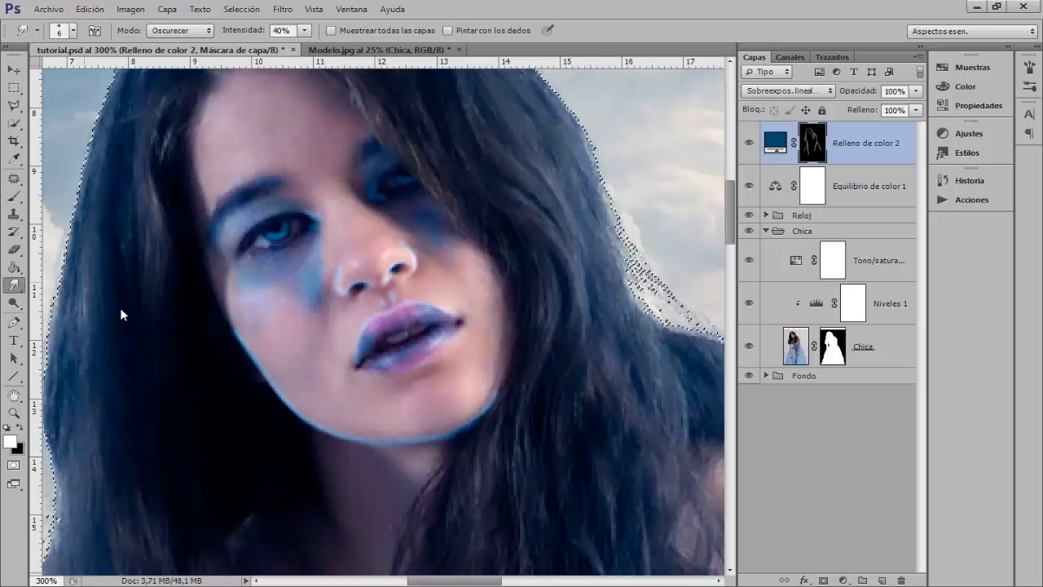
pyautogui.press(']')
pyautogui.press(']')
pyautogui.press(']')
pyautogui.press(']')
pyautogui.press(']')
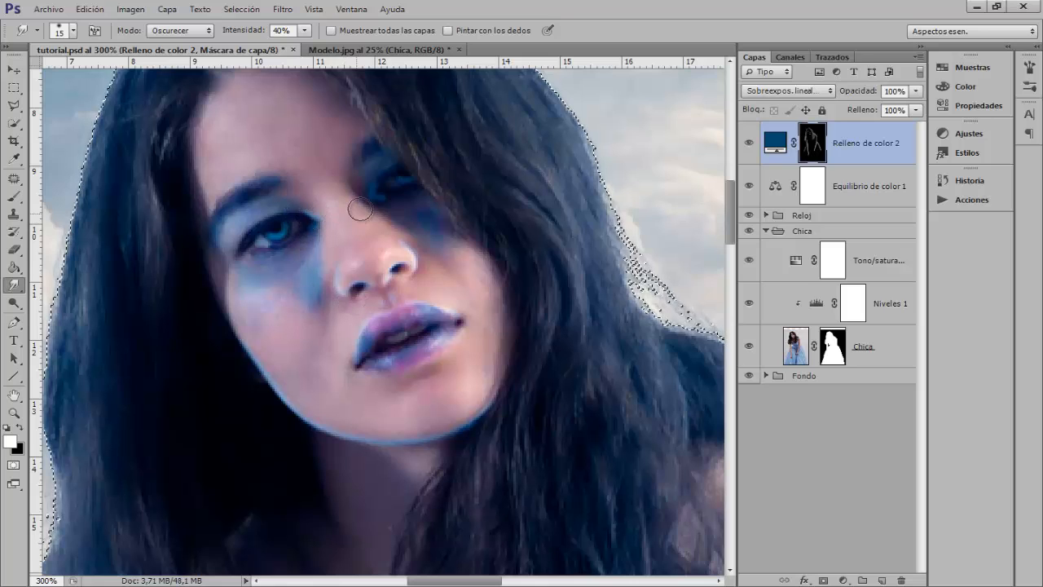
# - Compare the woman with the Relleno de color 2 layer hidden and shown, and examine the light on her whole figure
pyautogui.hotkey('ctrl', '-')
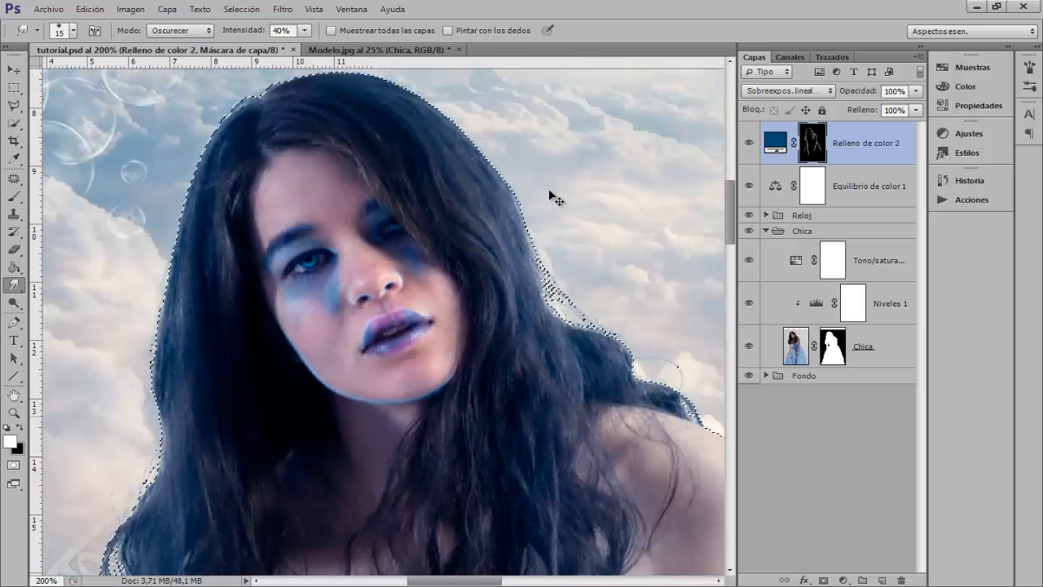
pyautogui.click(749, 142)
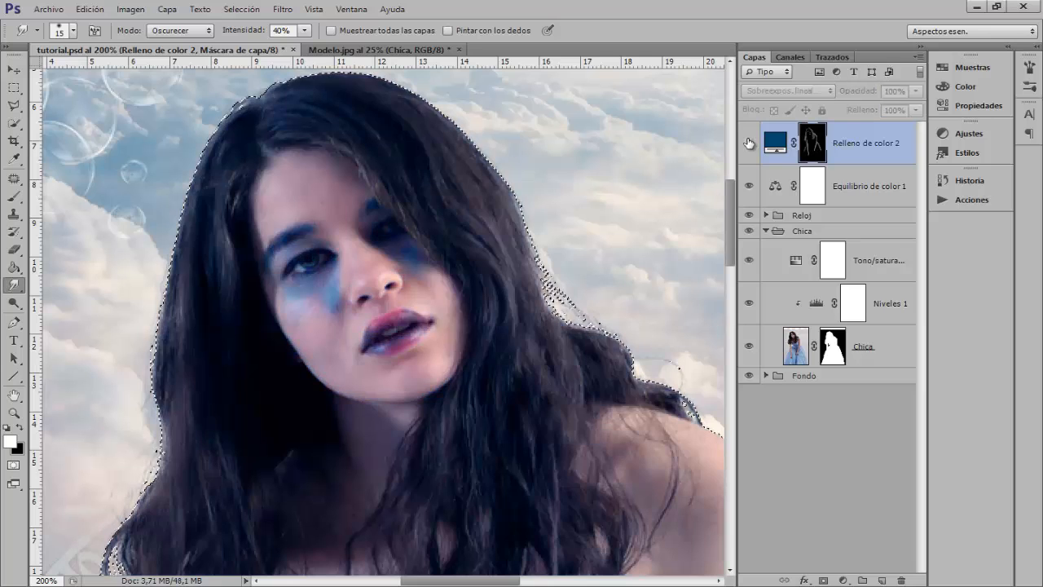
pyautogui.click(748, 141)
pyautogui.click(747, 140)
pyautogui.click(746, 138)
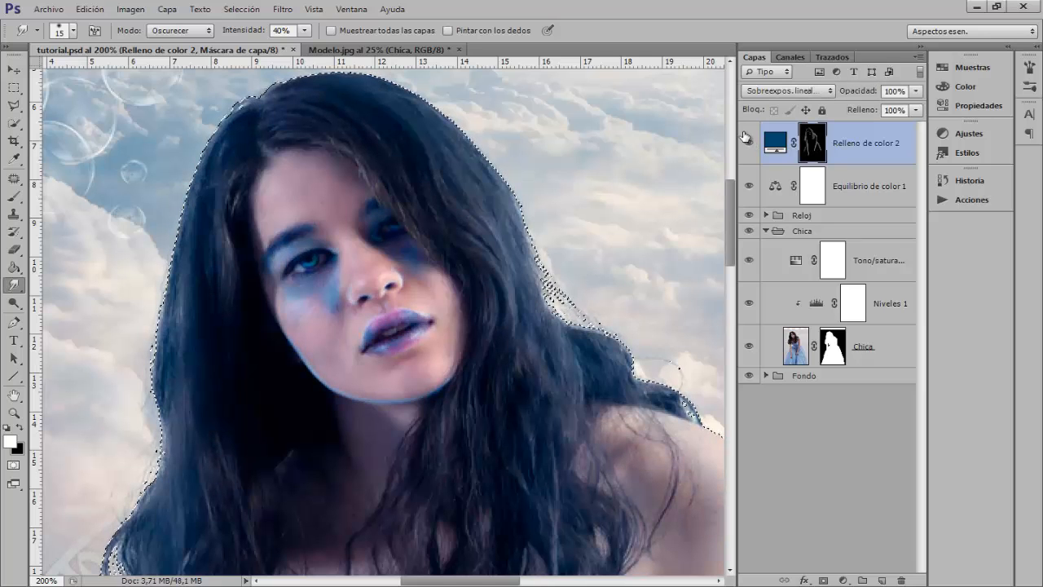
pyautogui.hotkey('ctrl', '-')
pyautogui.hotkey('ctrl', '-')
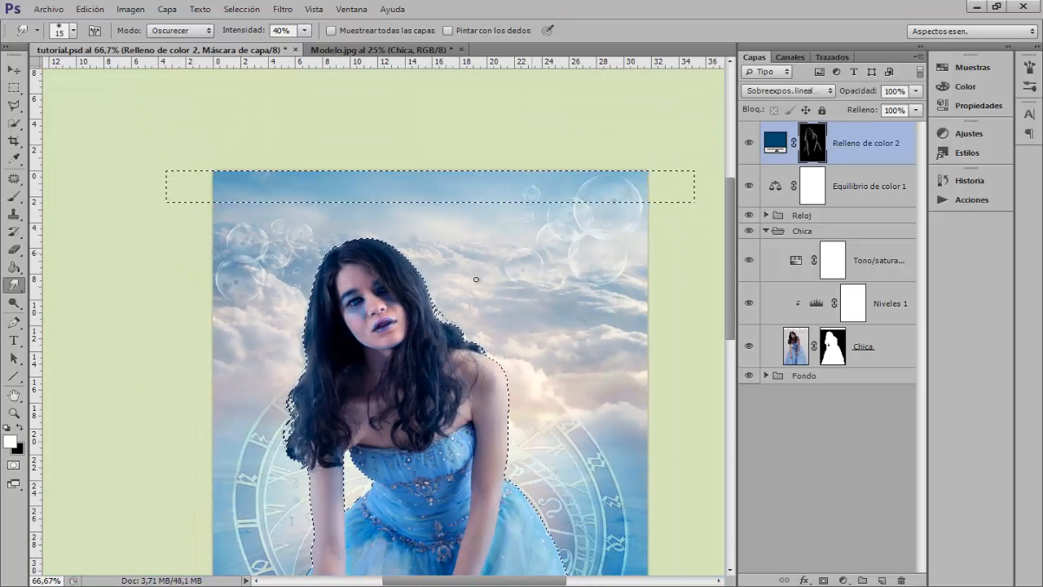
pyautogui.scroll(-5, 476, 279)
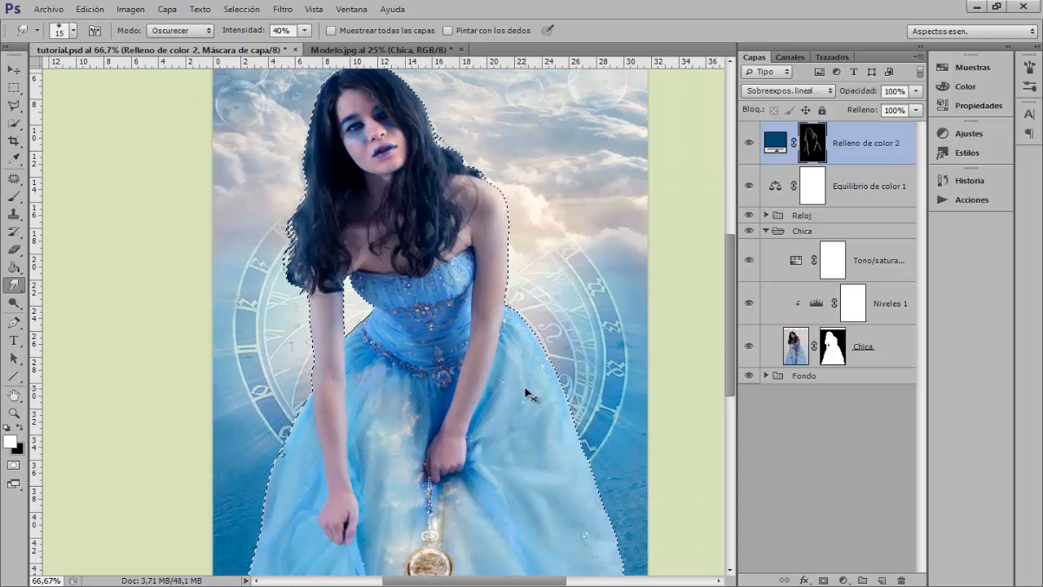
pyautogui.hotkey('ctrl', '+')
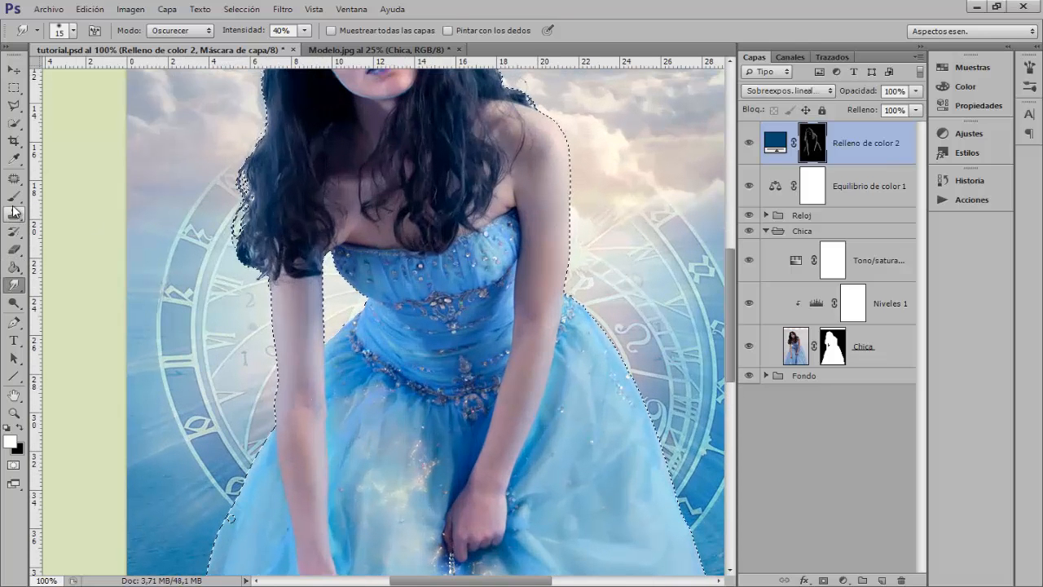
# - Paint blue light on the fill layer's mask along the woman's shoulder and outer upper arm with a soft size 14 to 16 brush at 50% opacity
pyautogui.click(13, 197)
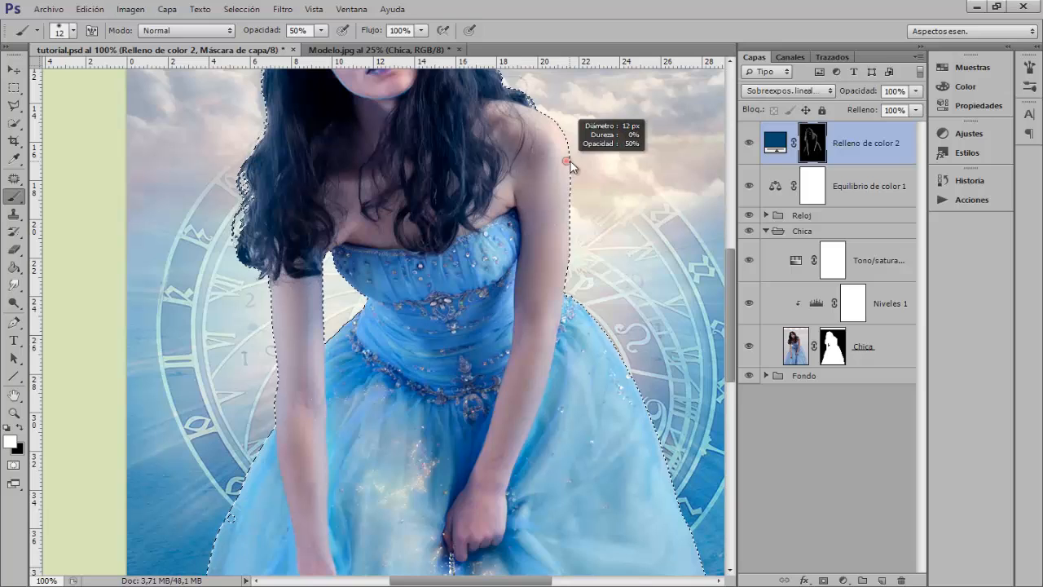
pyautogui.moveTo(571, 165); pyautogui.dragTo(572, 165)
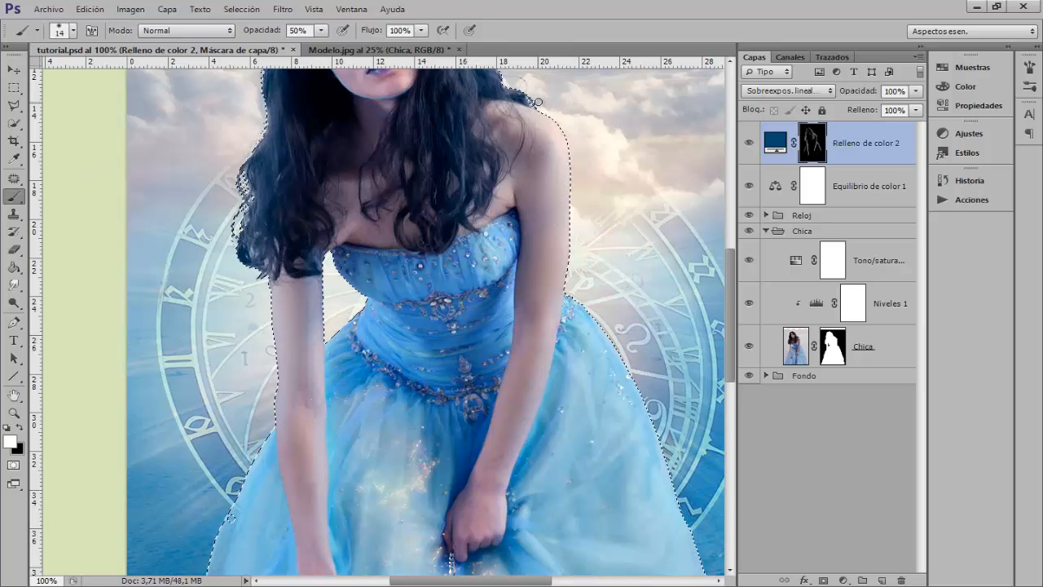
pyautogui.moveTo(541, 110); pyautogui.dragTo(542, 111)
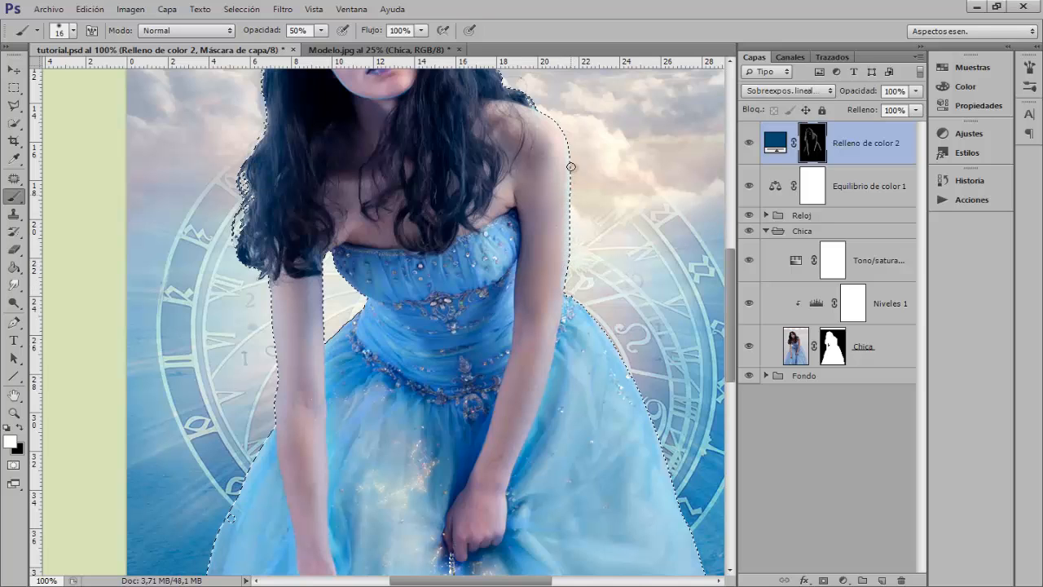
# - Paint blue light along the outer edge of the forearm, wrist and hand holding the watch chain with a size 10 brush at 50% opacity
pyautogui.scroll(-2, 550, 119)
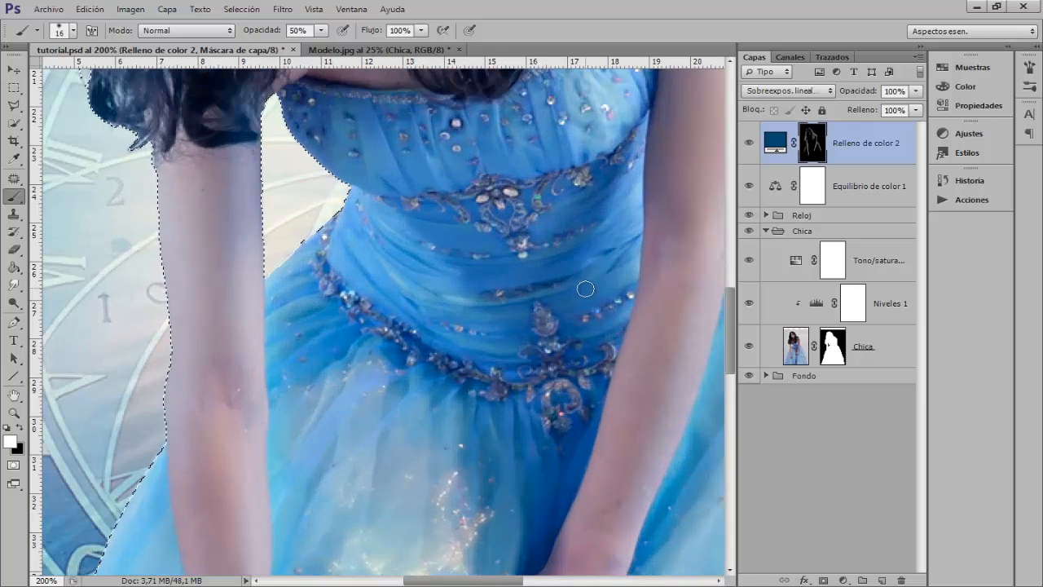
pyautogui.moveTo(514, 288); pyautogui.dragTo(391, 266)
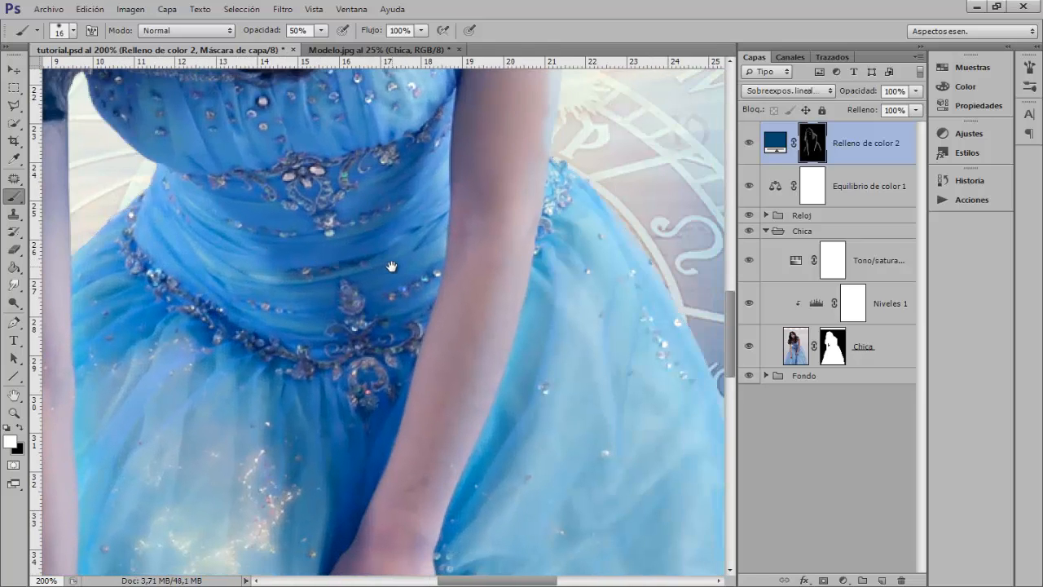
pyautogui.keyDown('alt'); pyautogui.rightClick(542, 156); pyautogui.keyUp('alt')
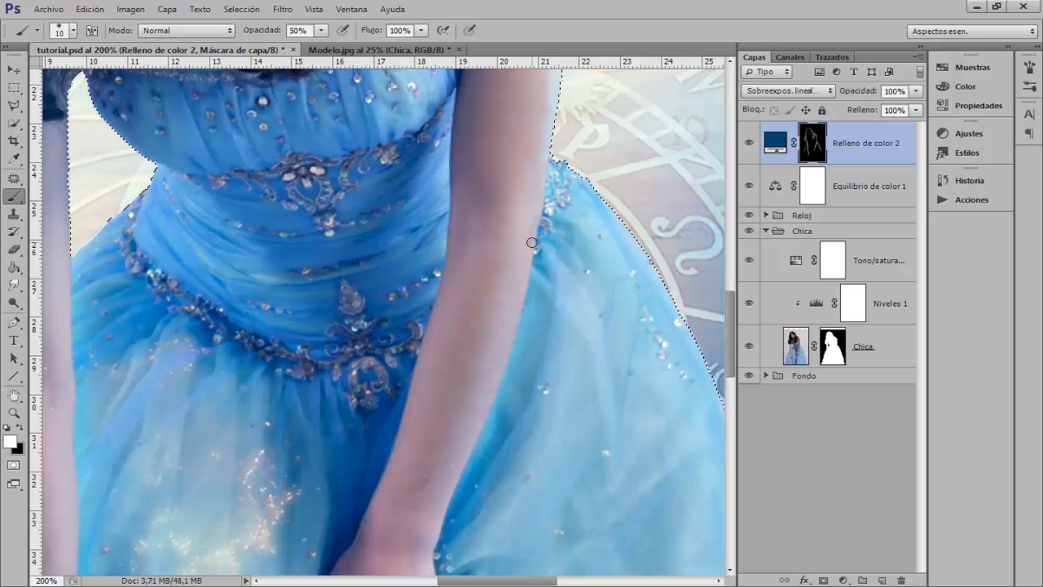
pyautogui.moveTo(531, 243); pyautogui.dragTo(491, 395)
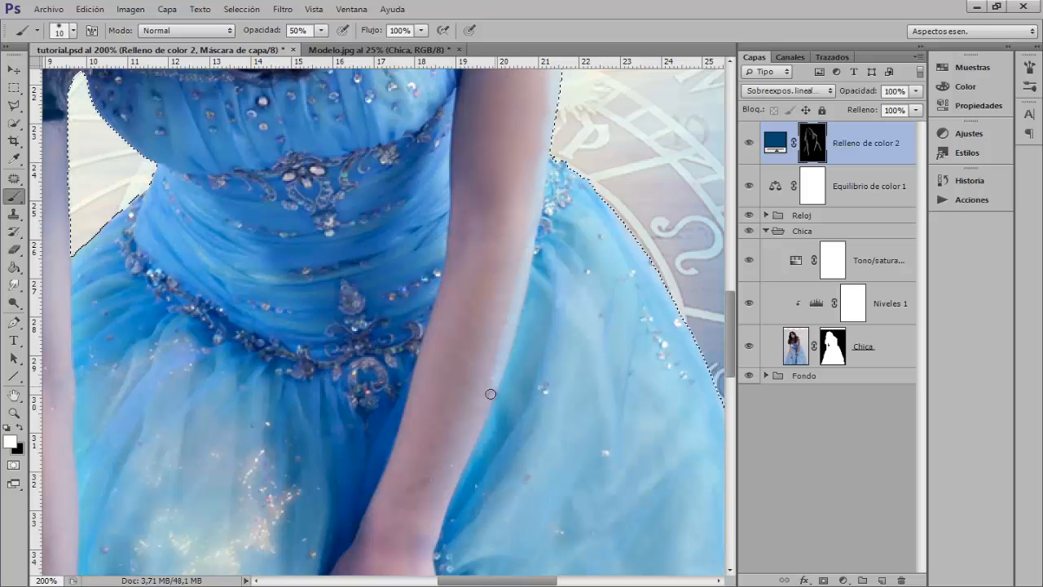
pyautogui.moveTo(462, 455); pyautogui.dragTo(428, 552)
pyautogui.scroll(-5, 430, 522)
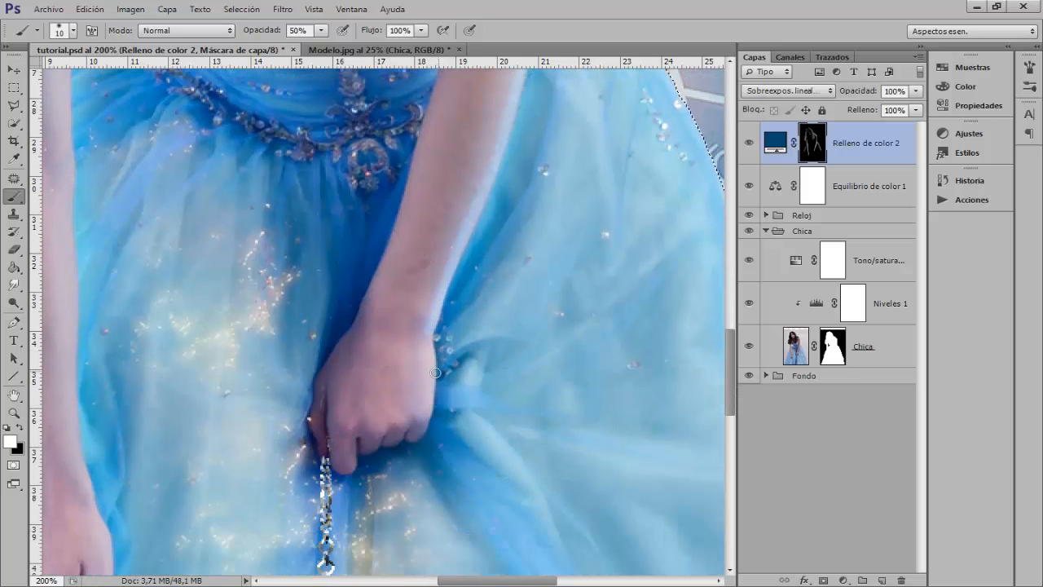
pyautogui.moveTo(436, 372)
pyautogui.mouseDown()
pyautogui.moveTo(426, 420)
pyautogui.moveTo(448, 392)
pyautogui.mouseUp()
# - Paint fine blue highlights along the knuckles and fingertips of the hand holding the chain with a size 4 brush at 50% opacity
pyautogui.scroll(-2, 448, 392)
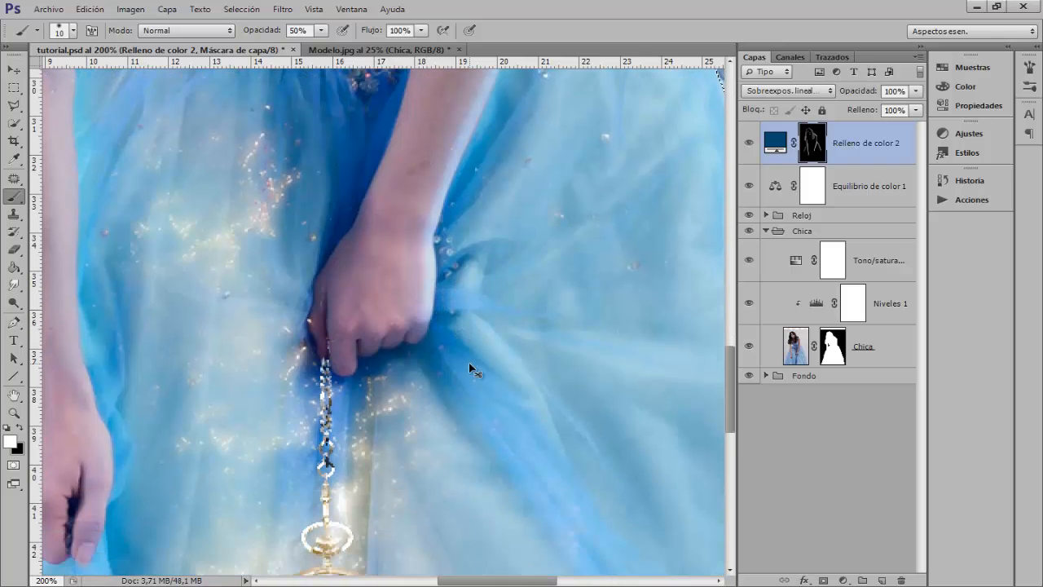
pyautogui.scroll(1, 475, 368)
pyautogui.keyDown('alt'); pyautogui.rightClick(494, 333); pyautogui.keyUp('alt')
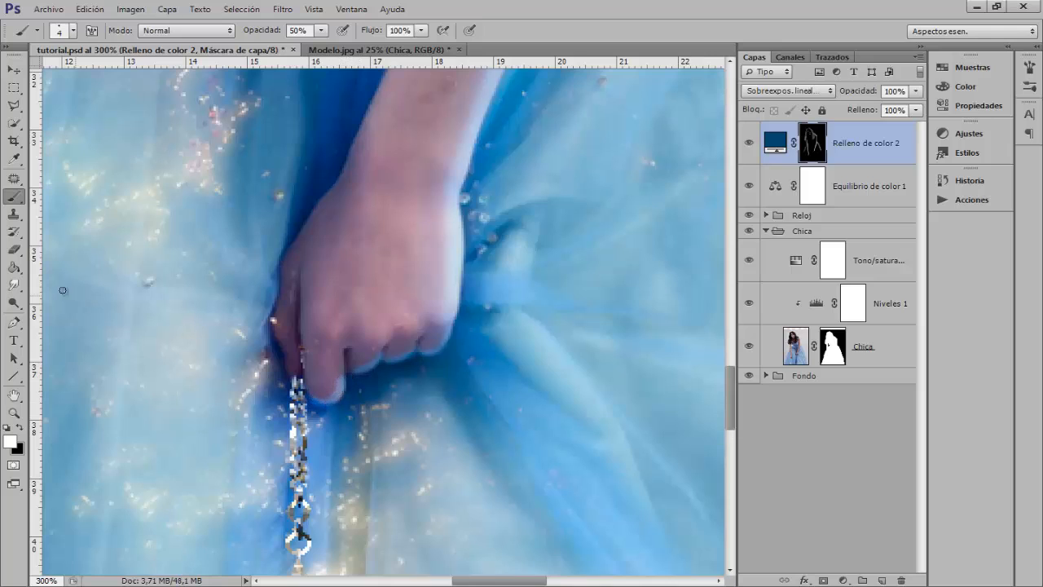
# - Check the hand strokes on the isolated mask, then soften the hand and wrist highlights with the Smudge tool (Dedo) at size 15 and 40% intensity
pyautogui.click(14, 284)
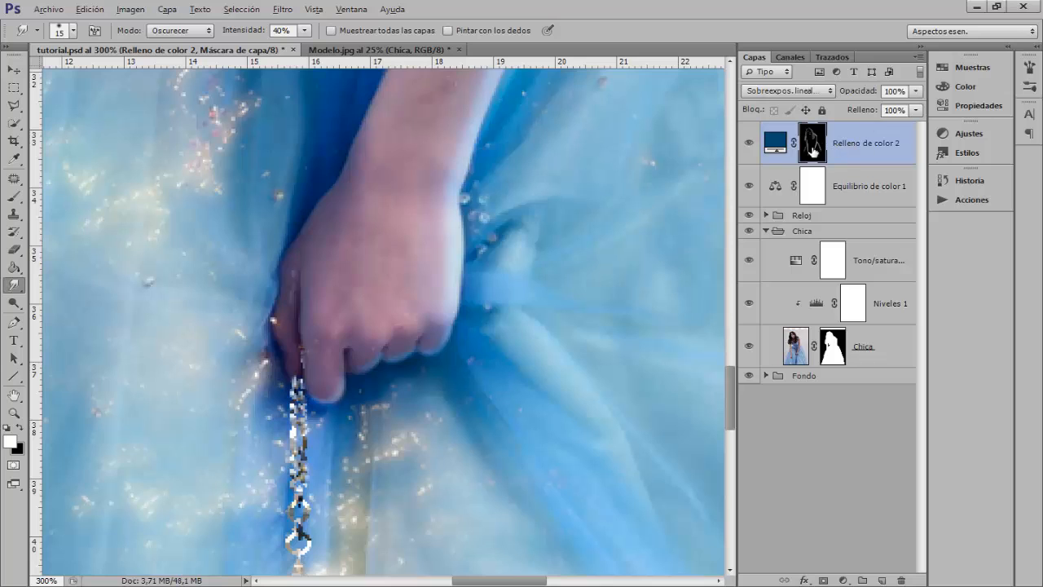
pyautogui.keyDown('alt'); pyautogui.click(812, 147); pyautogui.keyUp('alt')
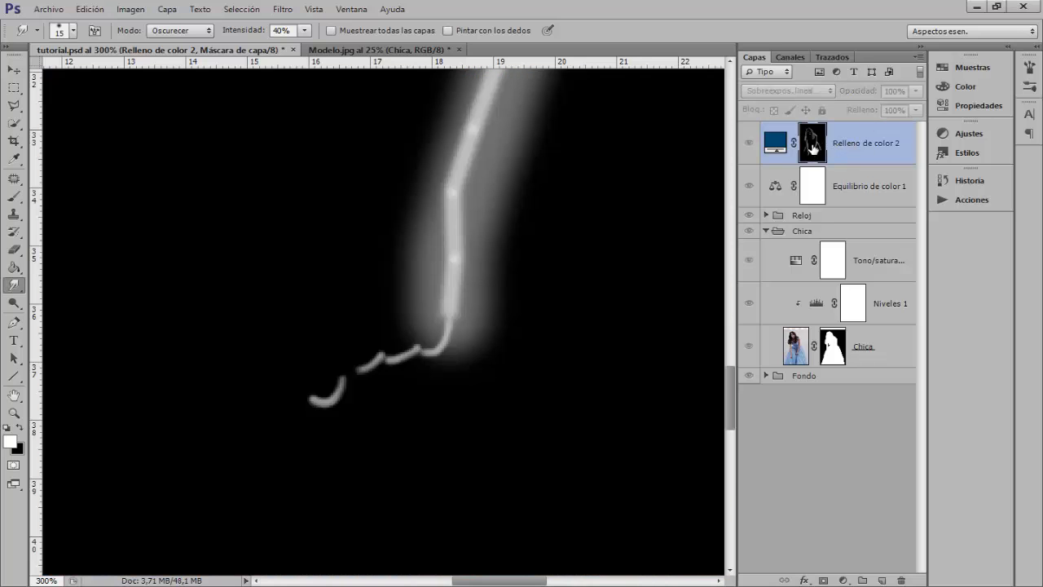
pyautogui.keyDown('alt'); pyautogui.click(810, 142); pyautogui.keyUp('alt')
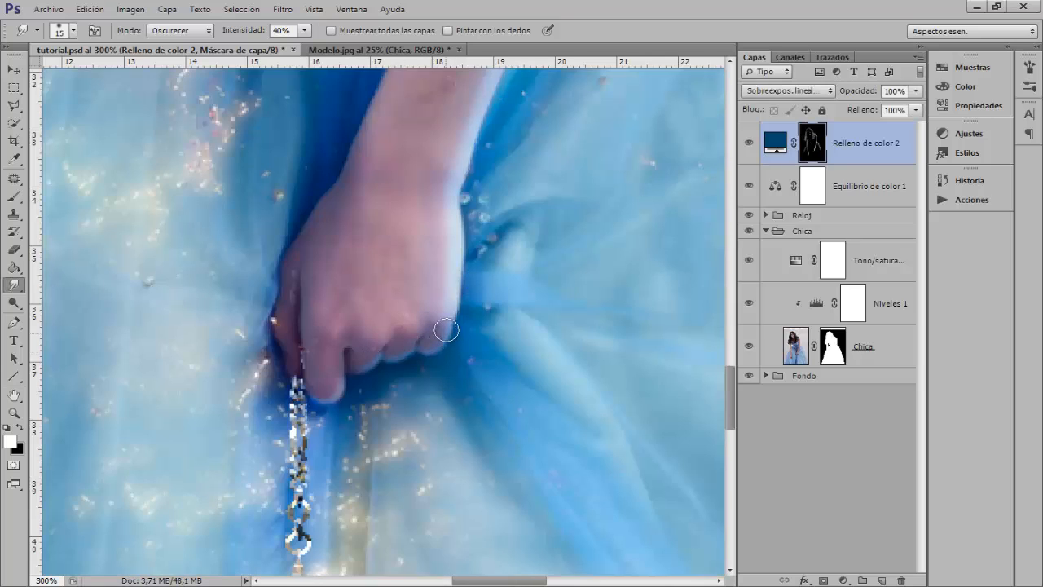
pyautogui.scroll(3, 462, 186)
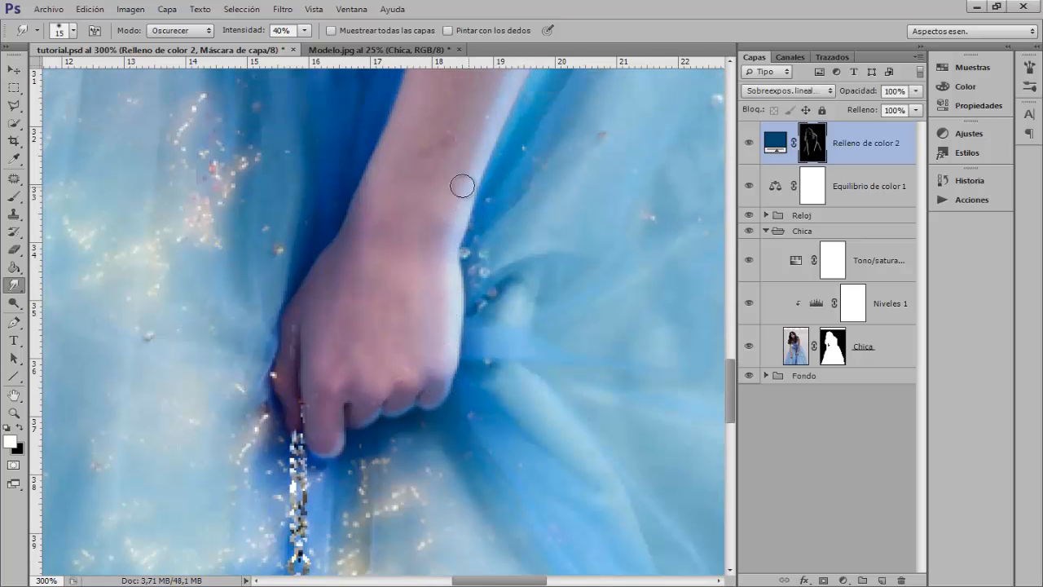
pyautogui.moveTo(531, 187); pyautogui.dragTo(390, 362)
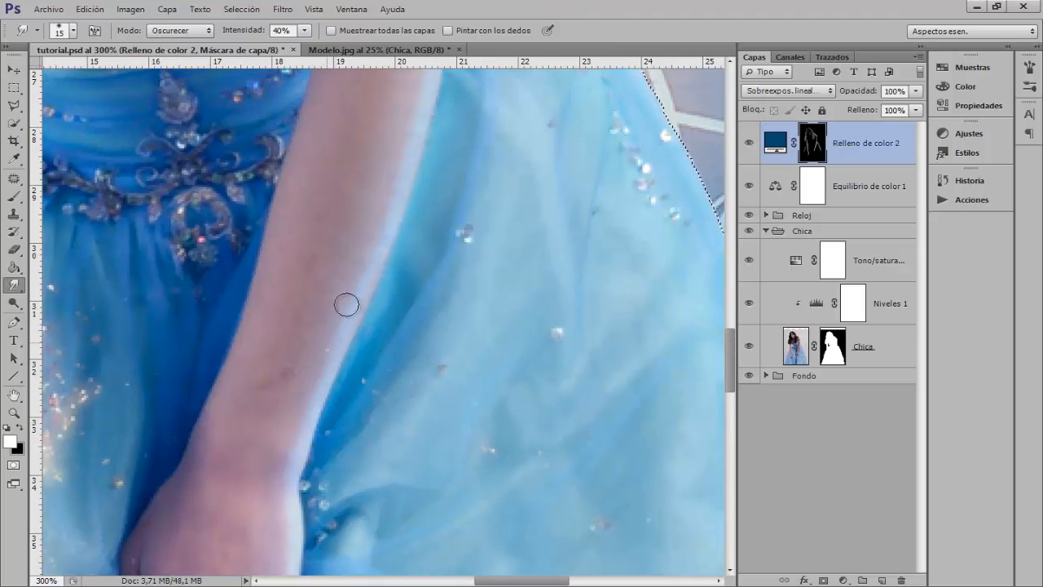
# - Retouch the forearm's outer edge in white with the size 4 brush and blend it with the Smudge tool at 40% intensity
pyautogui.click(17, 429)
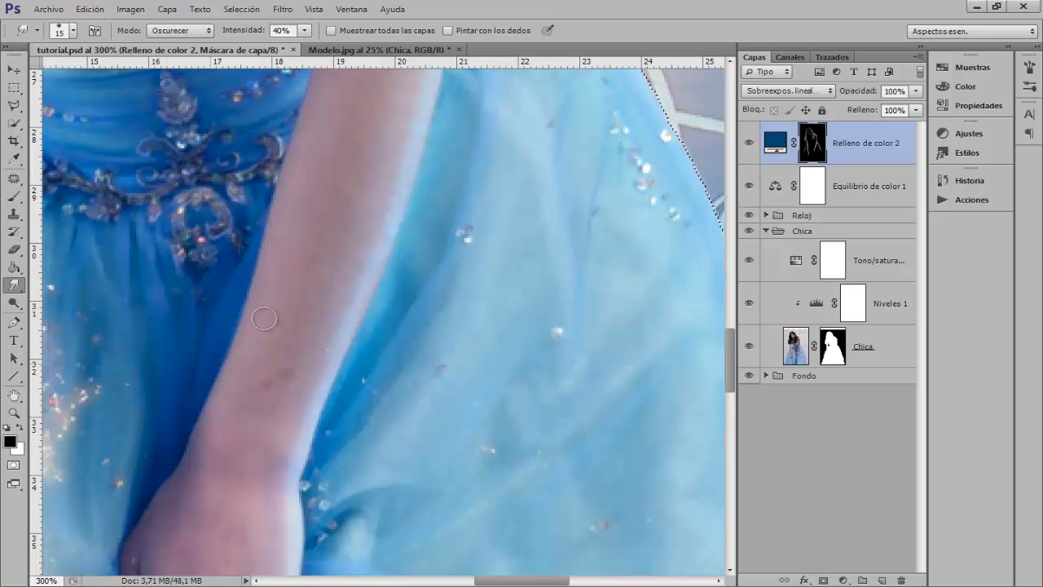
pyautogui.click(19, 426)
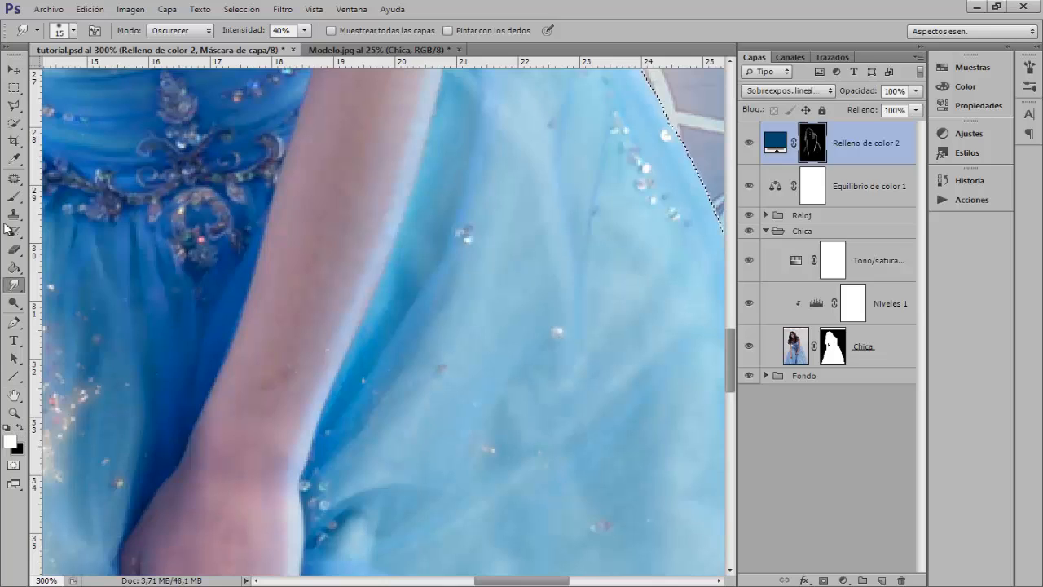
pyautogui.click(13, 196)
pyautogui.press('alt')
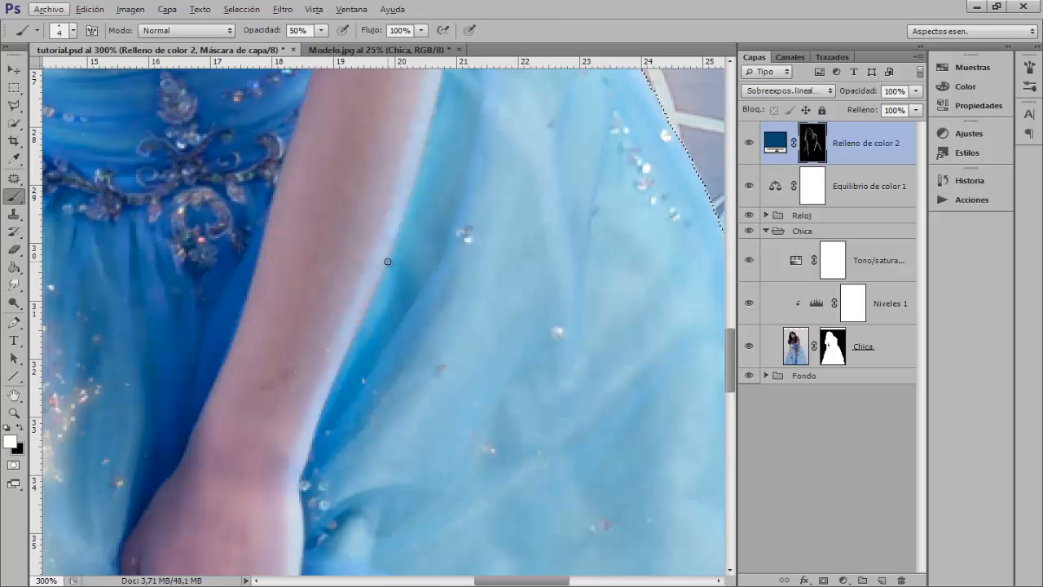
pyautogui.moveTo(387, 261); pyautogui.dragTo(344, 358)
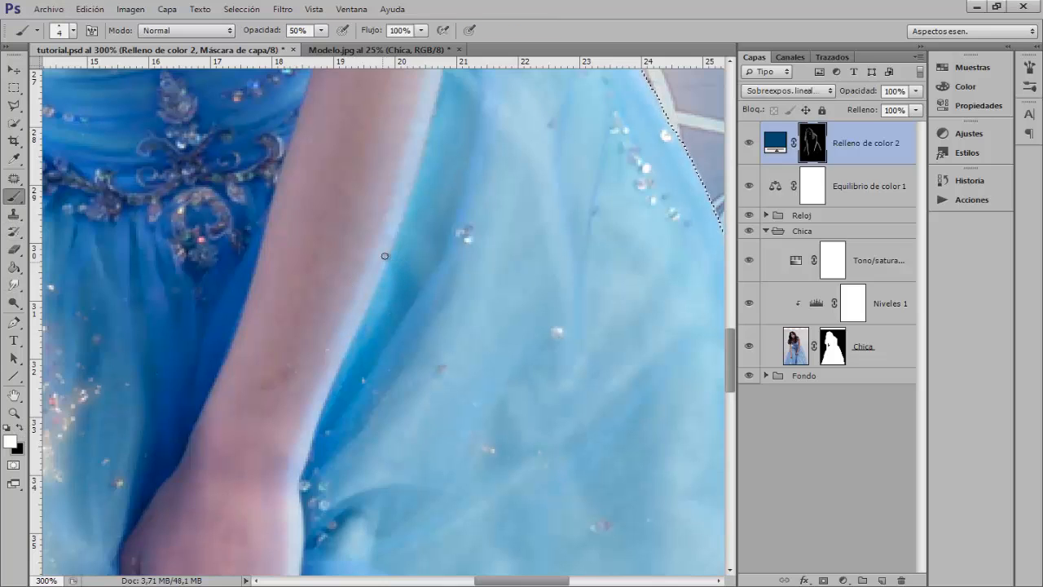
pyautogui.click(13, 285)
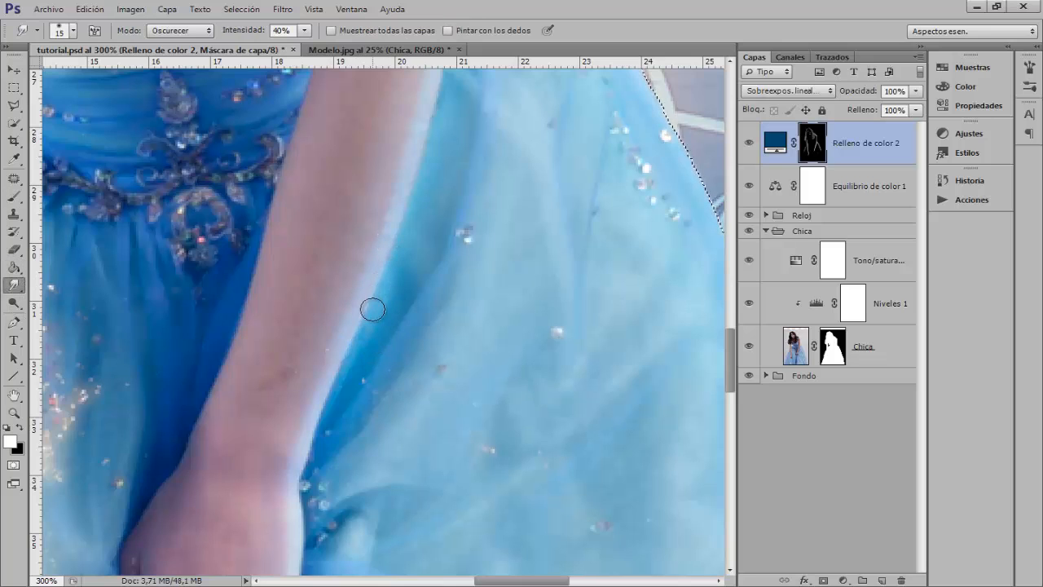
# - Compare the woman's arms, hair and face with the Relleno de color 2 layer repeatedly hidden and shown
pyautogui.scroll(8, 407, 200)
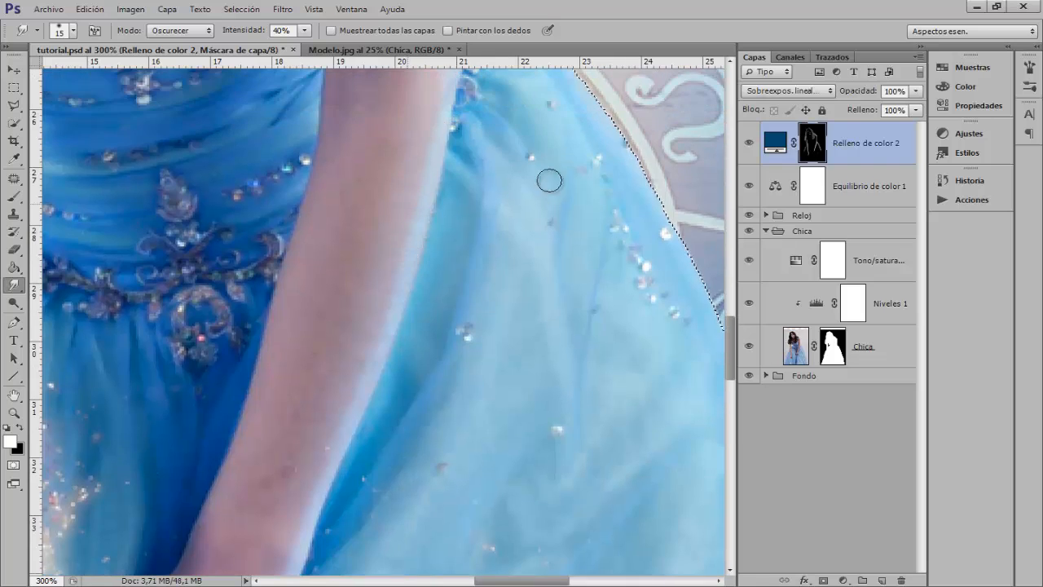
pyautogui.scroll(5, 701, 284)
pyautogui.hotkey('ctrl', '-')
pyautogui.hotkey('ctrl', '-')
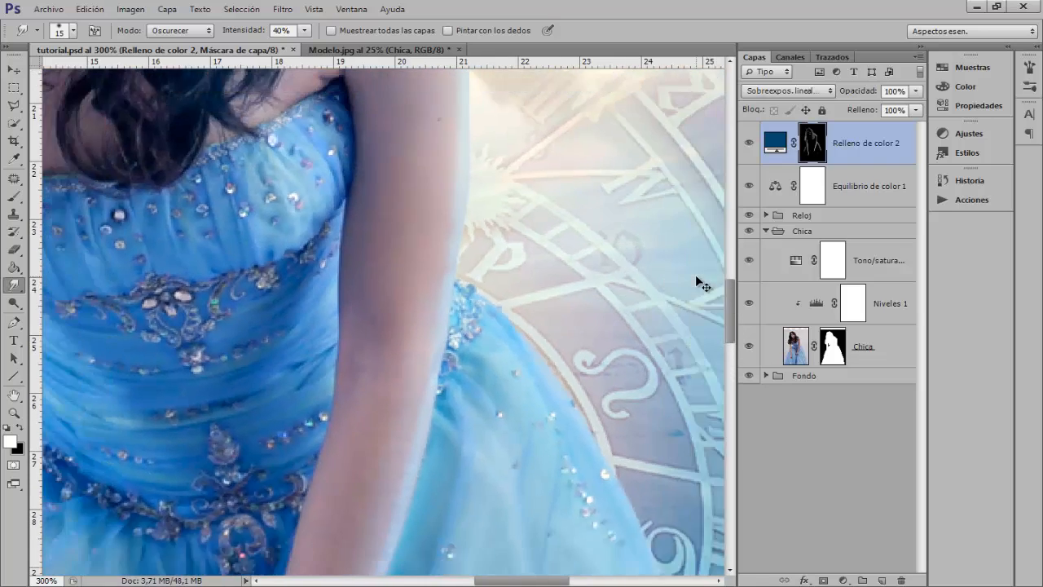
pyautogui.hotkey('ctrl', '-')
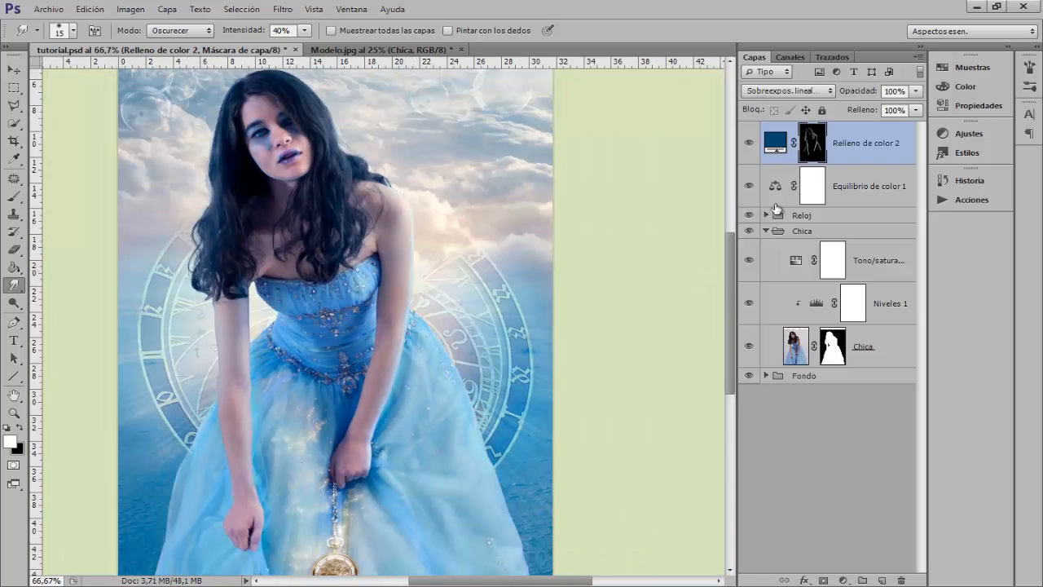
pyautogui.click(750, 143)
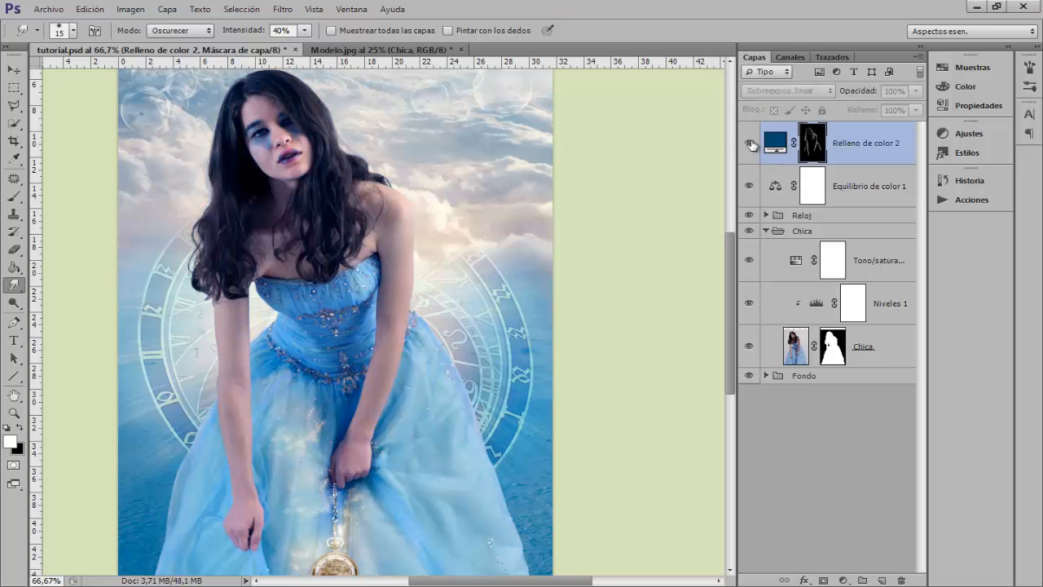
pyautogui.click(749, 143)
pyautogui.click(750, 144)
pyautogui.click(749, 143)
pyautogui.click(749, 143)
pyautogui.click(749, 144)
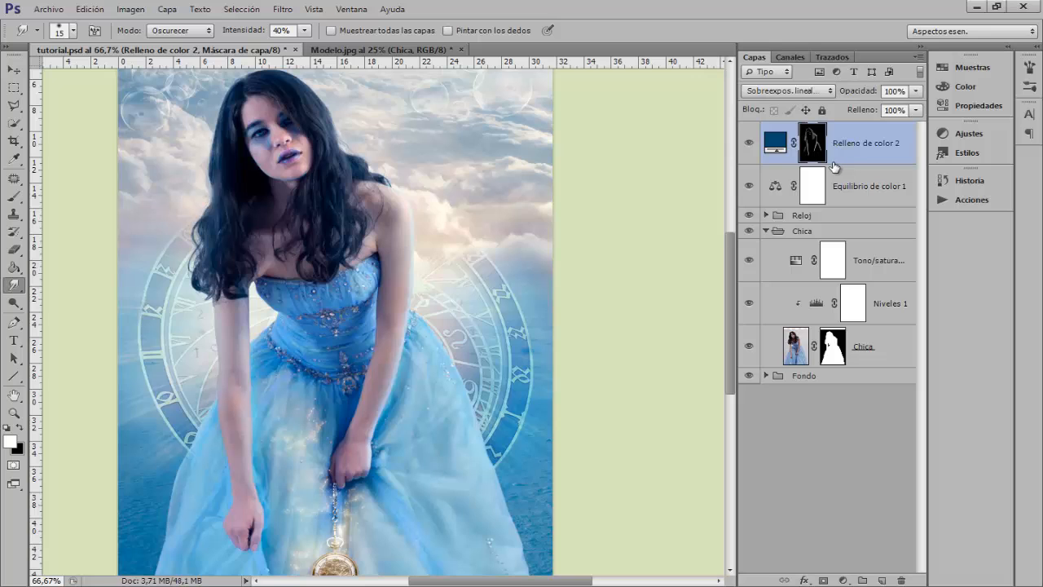
# - Collapse the Chica group and merge the visible composite onto a new layer above Relleno de color 2 with Apply Image (Aplicar imagen)
pyautogui.hotkey('ctrl', '-')
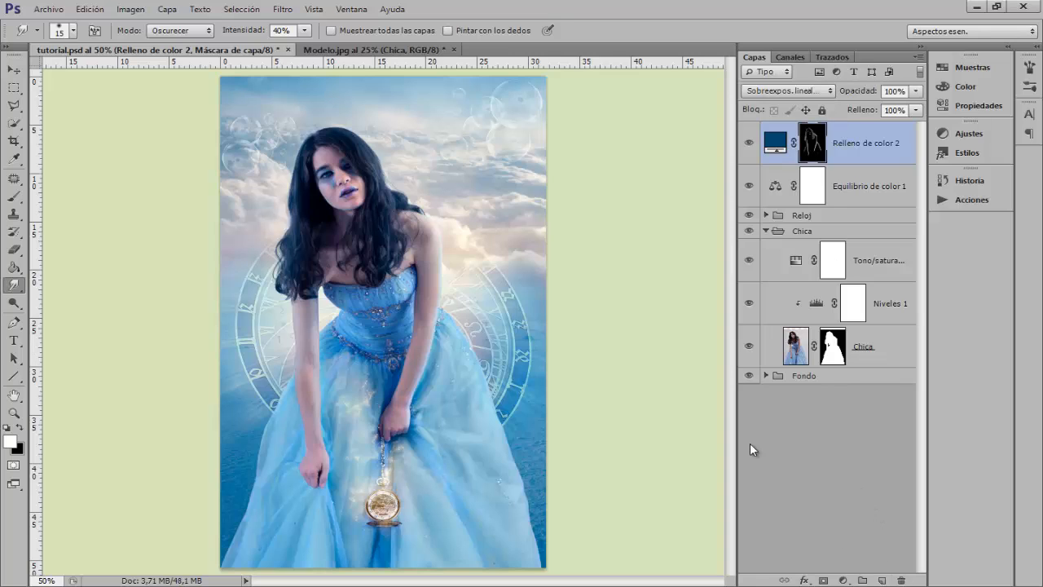
pyautogui.click(765, 231)
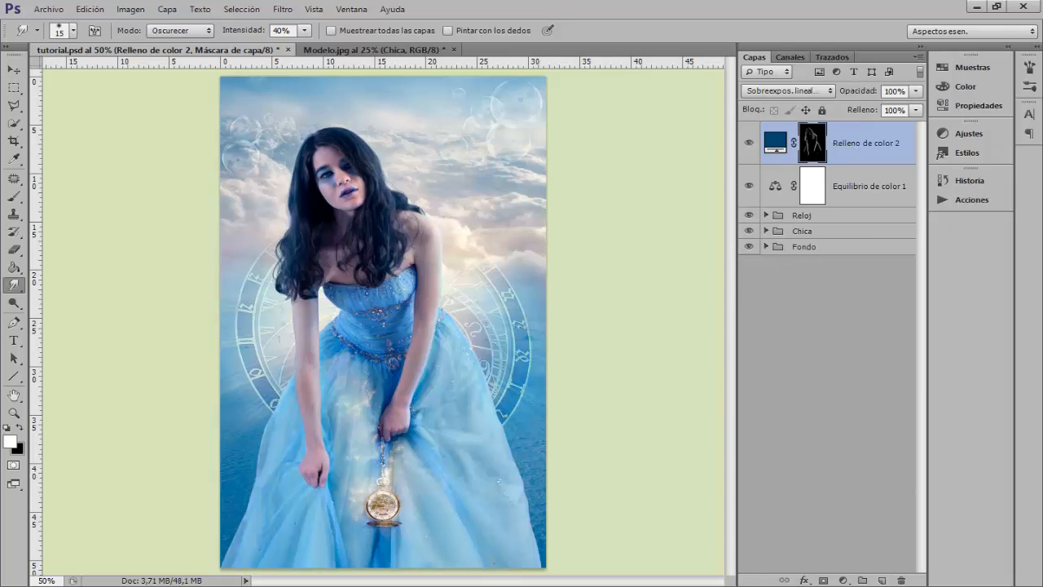
pyautogui.click(881, 580)
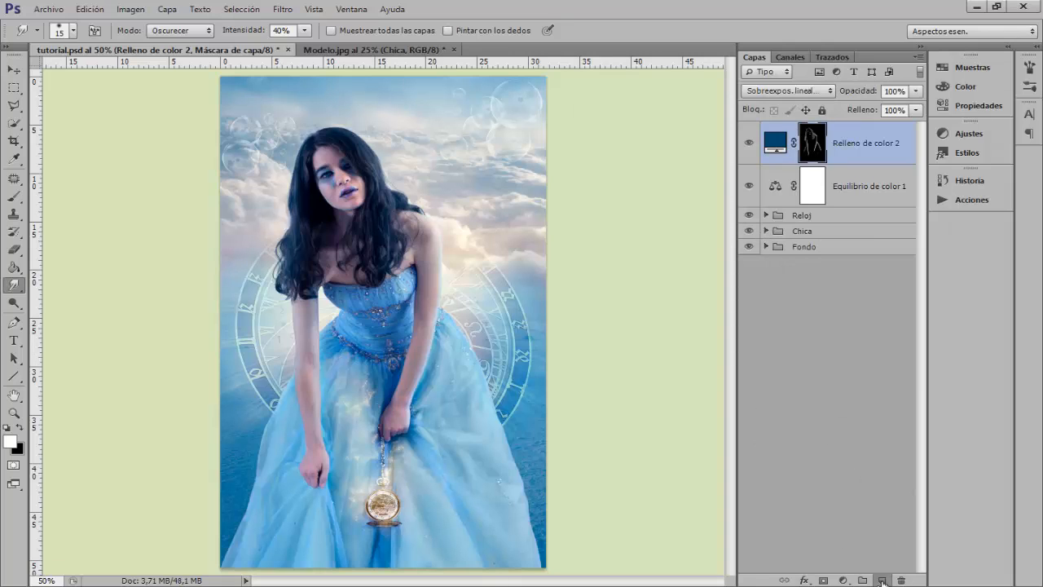
pyautogui.click(131, 9)
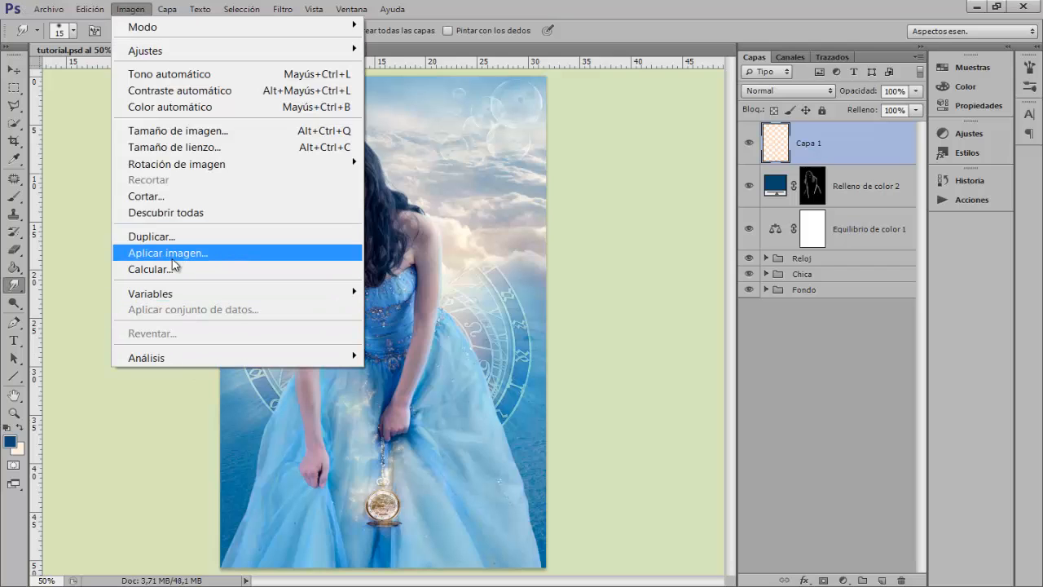
pyautogui.click(176, 254)
pyautogui.click(645, 168)
pyautogui.press('r')
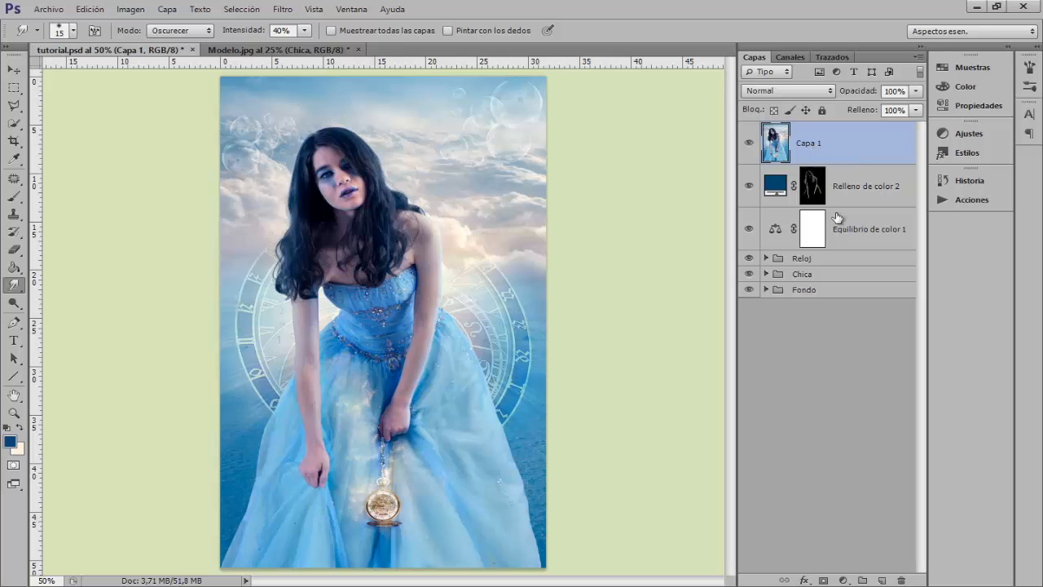
# - Apply the Detail Extractor filter from Nik Collection's Color Efex Pro 4 to the merged layer, comparing before and after in the split preview
pyautogui.click(282, 9)
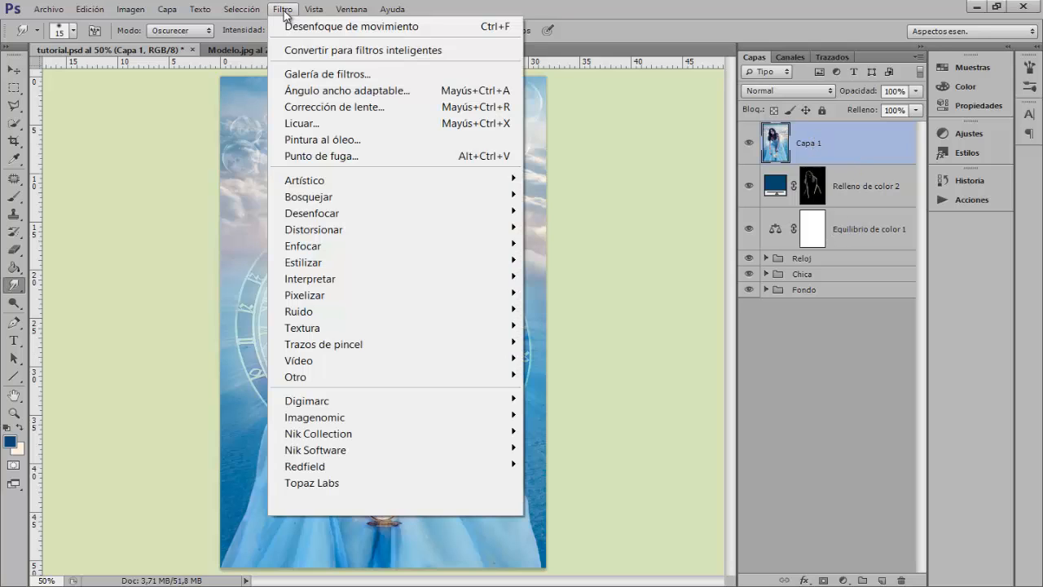
pyautogui.moveTo(372, 435)
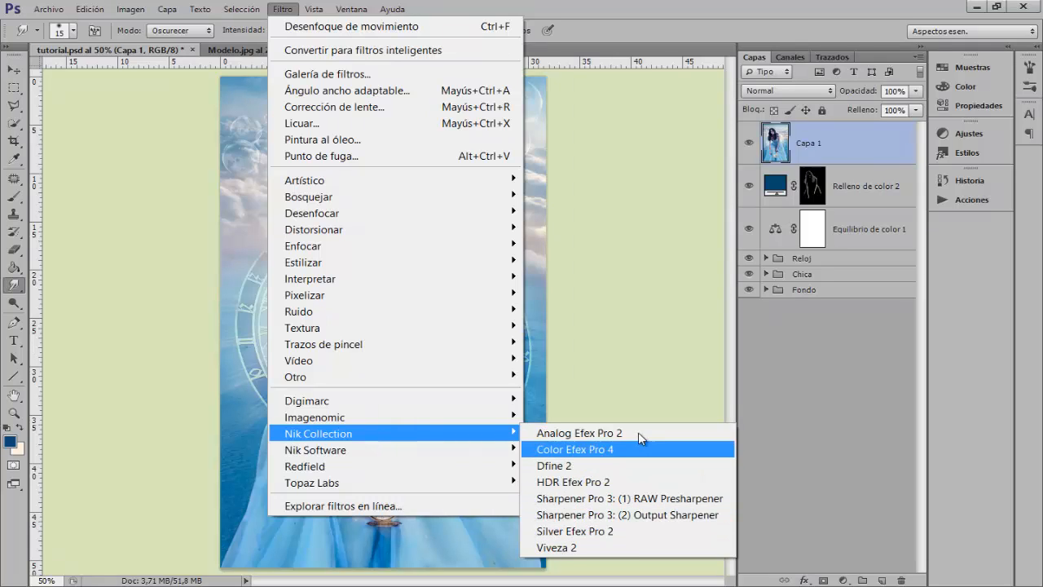
pyautogui.click(598, 450)
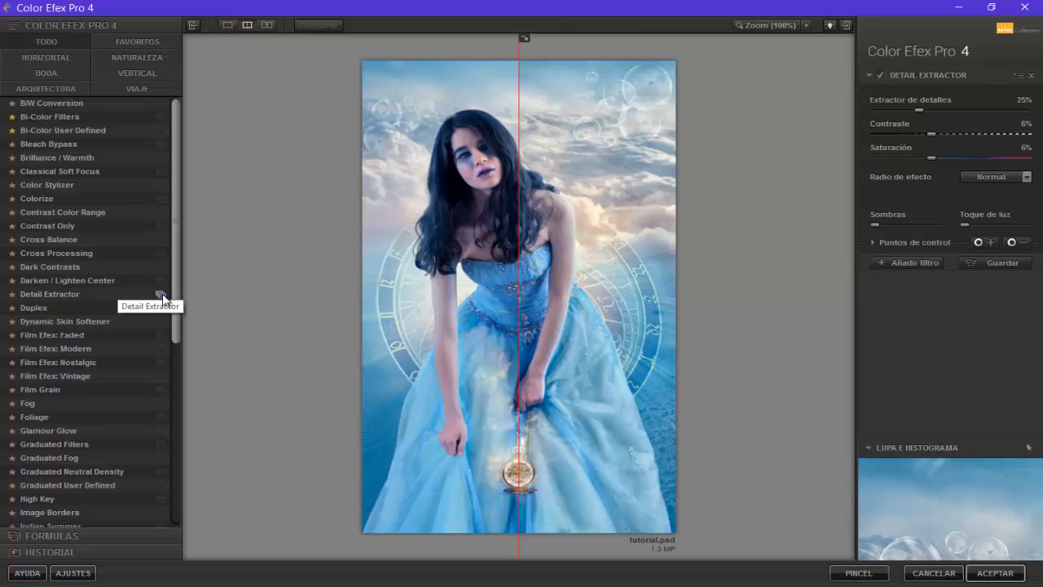
pyautogui.click(162, 293)
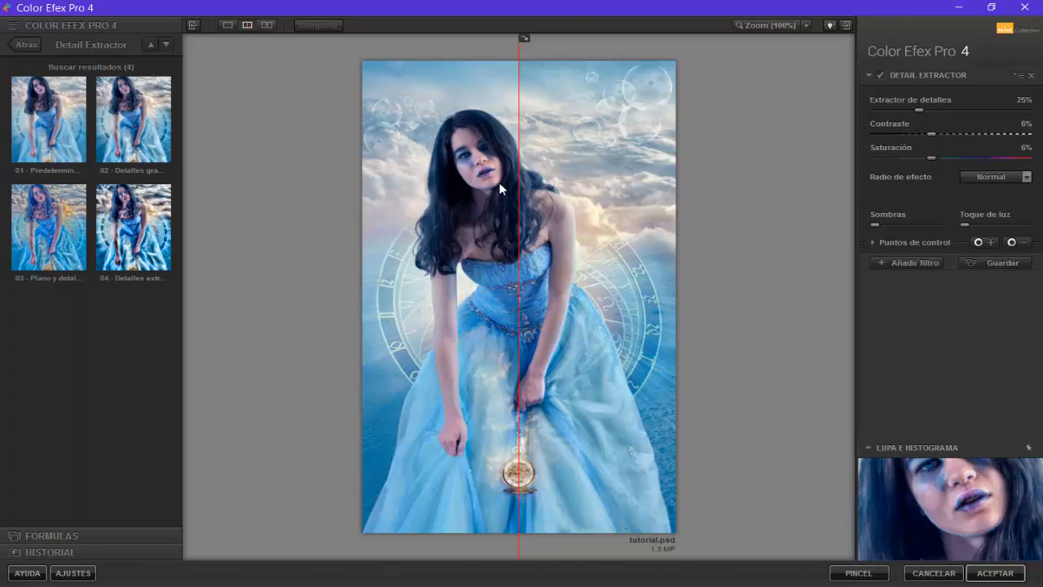
pyautogui.moveTo(519, 189); pyautogui.dragTo(637, 213)
pyautogui.moveTo(566, 235); pyautogui.dragTo(384, 222)
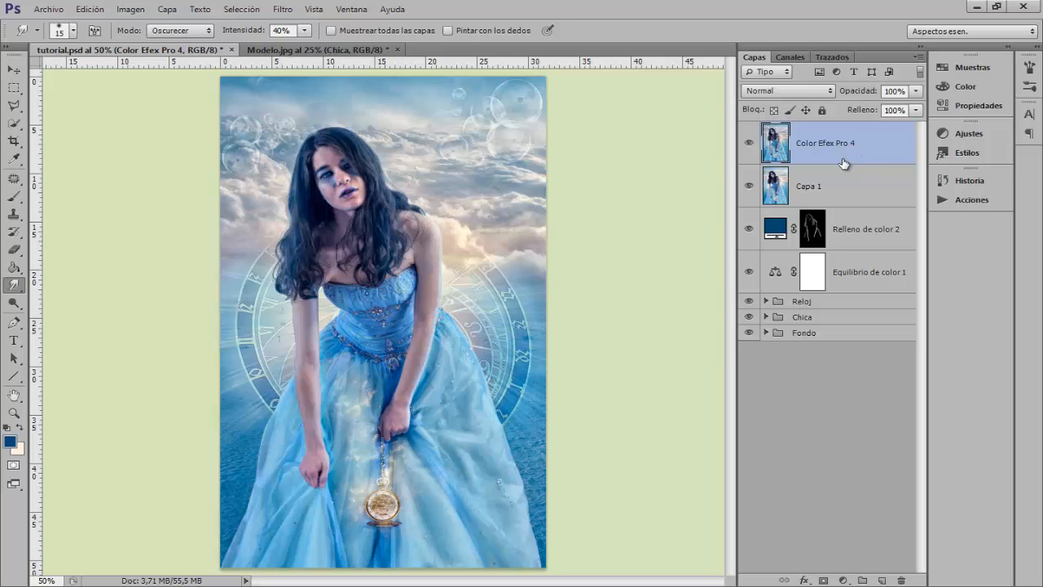
# - Add a black layer mask to the Color Efex Pro 4 layer to hide the whole filter effect
pyautogui.click(831, 189)
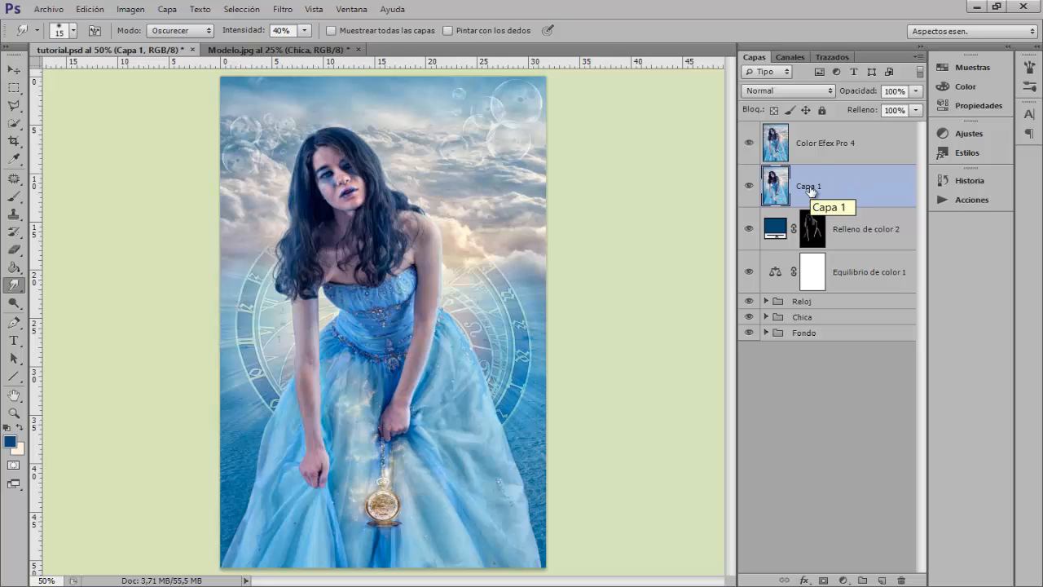
pyautogui.click(831, 148)
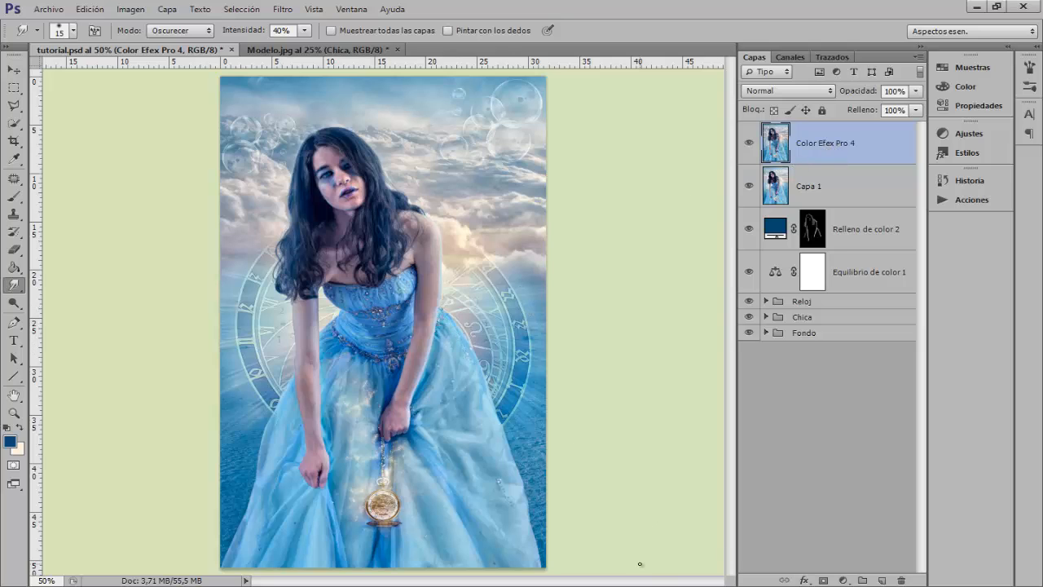
pyautogui.keyDown('alt'); pyautogui.click(823, 580); pyautogui.keyUp('alt')
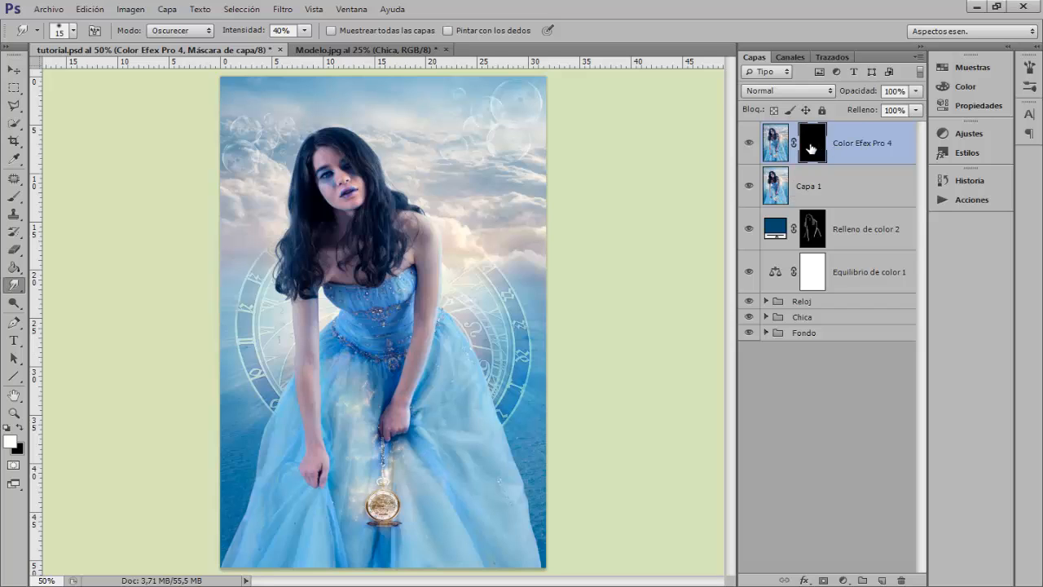
# - Paint white on the mask with a brush up to size 216 at 50% opacity, revealing detail over the clouds, clock, hair and dress
pyautogui.click(14, 196)
pyautogui.moveTo(358, 211); pyautogui.dragTo(359, 210)
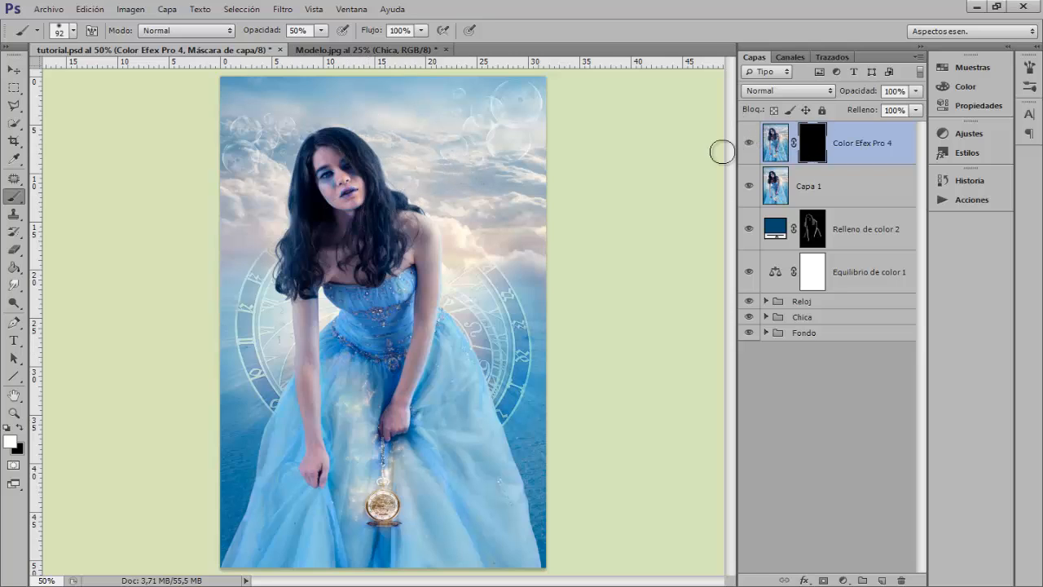
pyautogui.moveTo(359, 468); pyautogui.dragTo(366, 464)
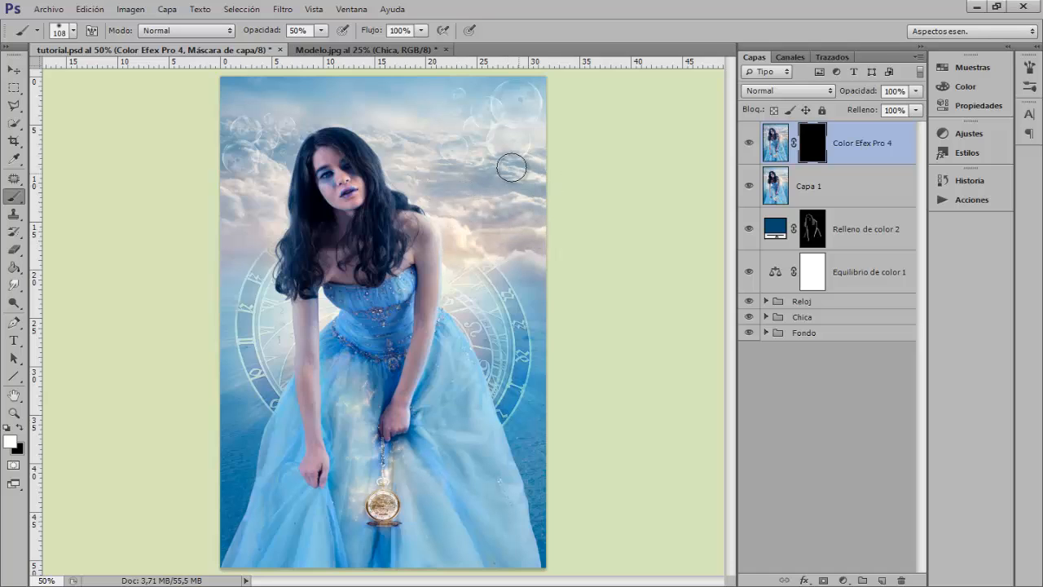
pyautogui.moveTo(291, 123)
pyautogui.mouseDown()
pyautogui.moveTo(224, 154)
pyautogui.moveTo(240, 190)
pyautogui.moveTo(236, 225)
pyautogui.moveTo(267, 213)
pyautogui.moveTo(229, 240)
pyautogui.moveTo(255, 273)
pyautogui.moveTo(271, 269)
pyautogui.moveTo(250, 297)
pyautogui.moveTo(262, 382)
pyautogui.moveTo(271, 297)
pyautogui.mouseUp()
pyautogui.moveTo(448, 261)
pyautogui.mouseDown()
pyautogui.moveTo(485, 321)
pyautogui.moveTo(523, 340)
pyautogui.moveTo(517, 384)
pyautogui.mouseUp()
pyautogui.moveTo(440, 508); pyautogui.dragTo(455, 512)
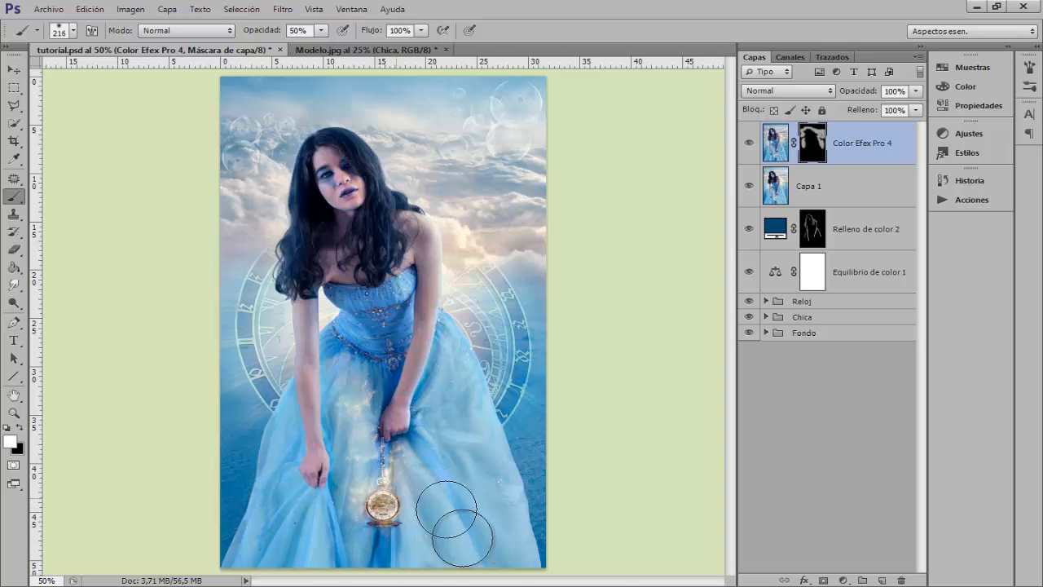
pyautogui.moveTo(397, 446)
pyautogui.mouseDown()
pyautogui.moveTo(349, 350)
pyautogui.moveTo(369, 352)
pyautogui.moveTo(387, 306)
pyautogui.moveTo(358, 279)
pyautogui.moveTo(370, 269)
pyautogui.moveTo(356, 220)
pyautogui.moveTo(322, 194)
pyautogui.moveTo(317, 216)
pyautogui.moveTo(322, 195)
pyautogui.moveTo(349, 195)
pyautogui.moveTo(328, 161)
pyautogui.moveTo(380, 267)
pyautogui.moveTo(422, 265)
pyautogui.moveTo(425, 251)
pyautogui.moveTo(329, 163)
pyautogui.moveTo(394, 292)
pyautogui.moveTo(418, 440)
pyautogui.mouseUp()
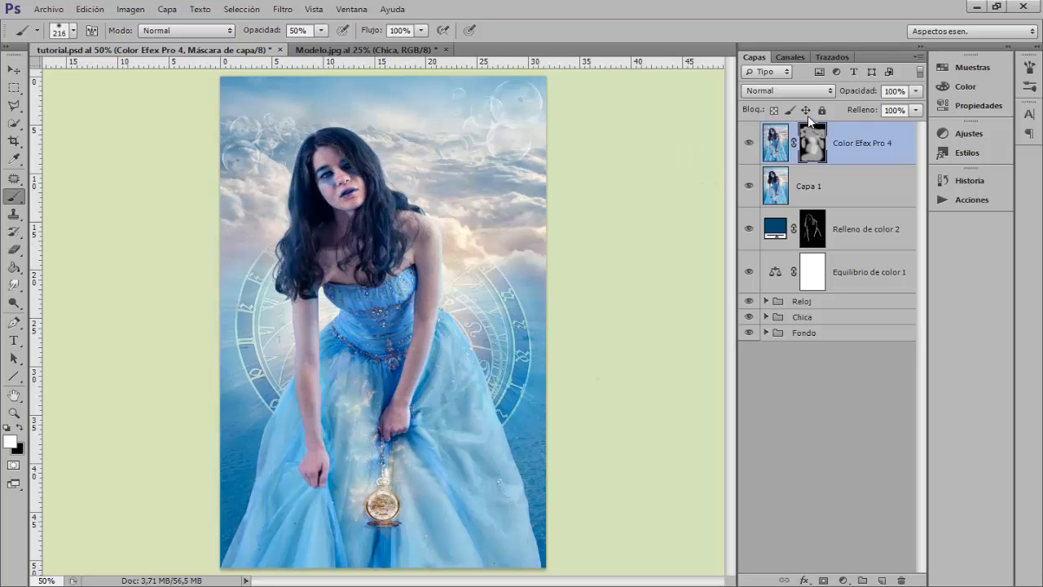
# - Inspect the Color Efex Pro 4 mask on its own and compare the composite with that layer repeatedly hidden and shown
pyautogui.keyDown('alt'); pyautogui.click(813, 149); pyautogui.keyUp('alt')
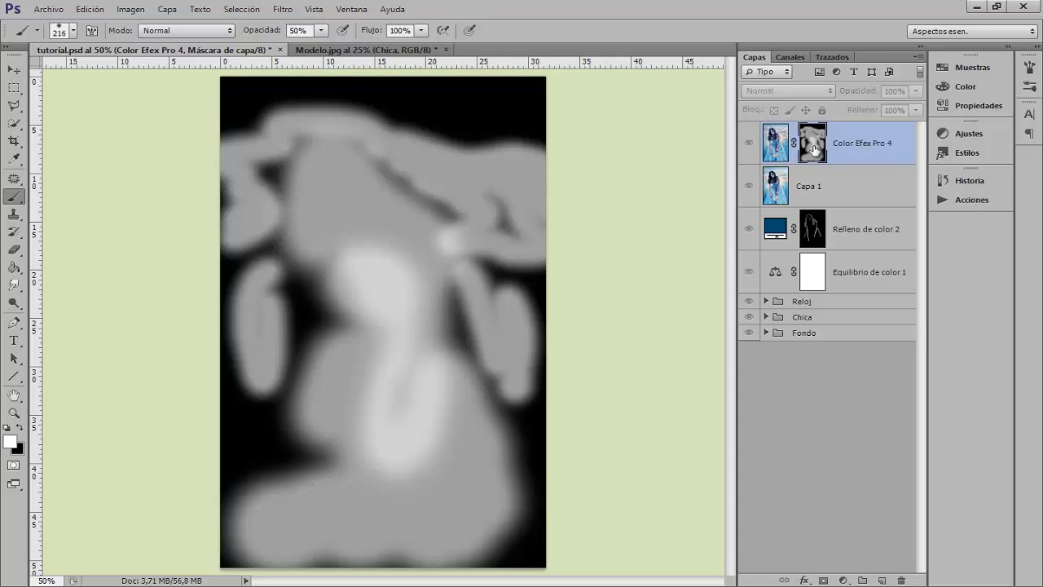
pyautogui.keyDown('alt'); pyautogui.click(813, 150); pyautogui.keyUp('alt')
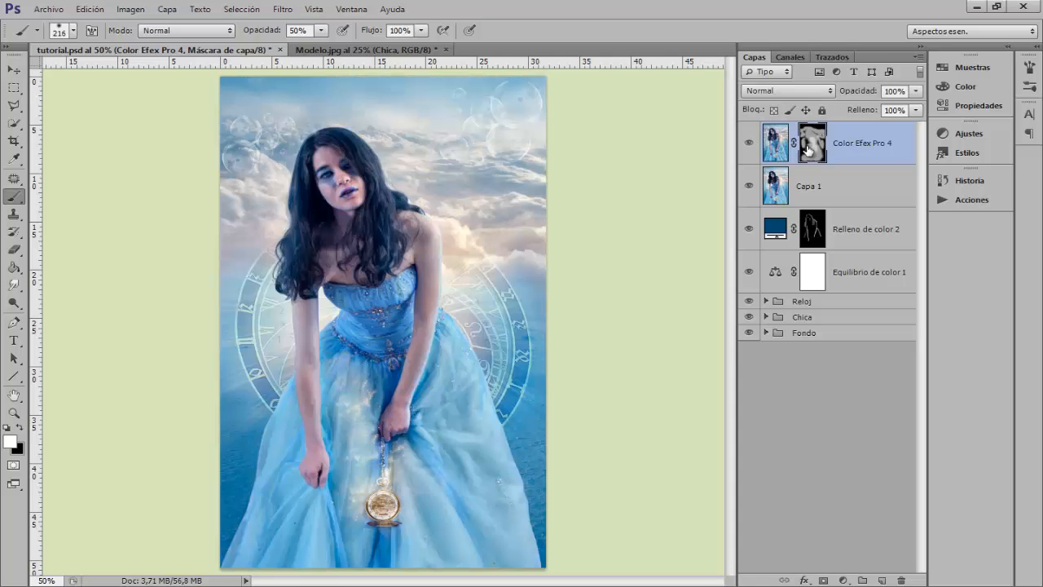
pyautogui.click(749, 144)
pyautogui.click(749, 143)
pyautogui.click(748, 143)
pyautogui.click(749, 143)
pyautogui.click(749, 144)
pyautogui.click(749, 143)
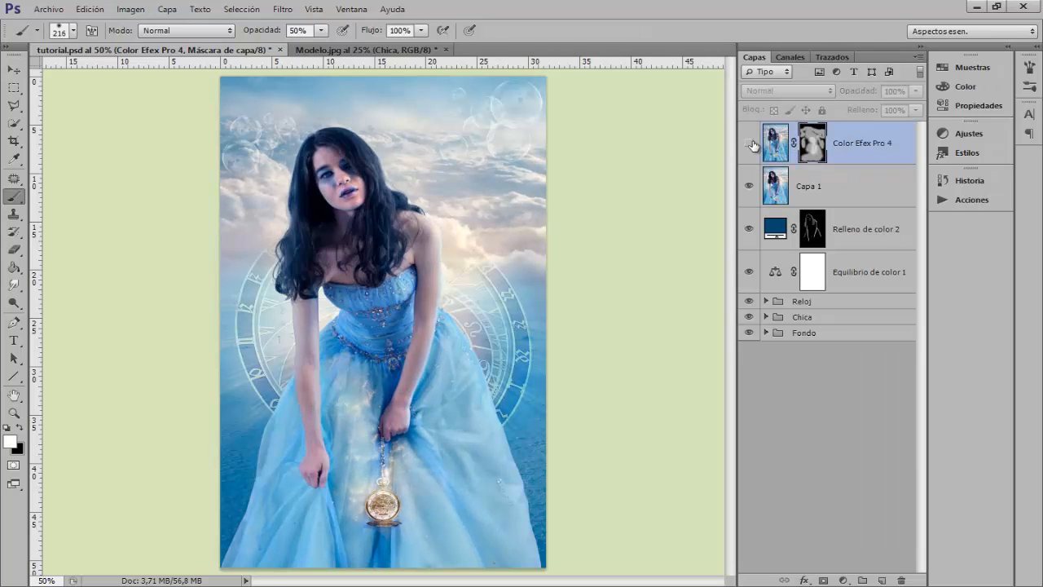
pyautogui.click(749, 144)
pyautogui.click(749, 144)
pyautogui.click(749, 144)
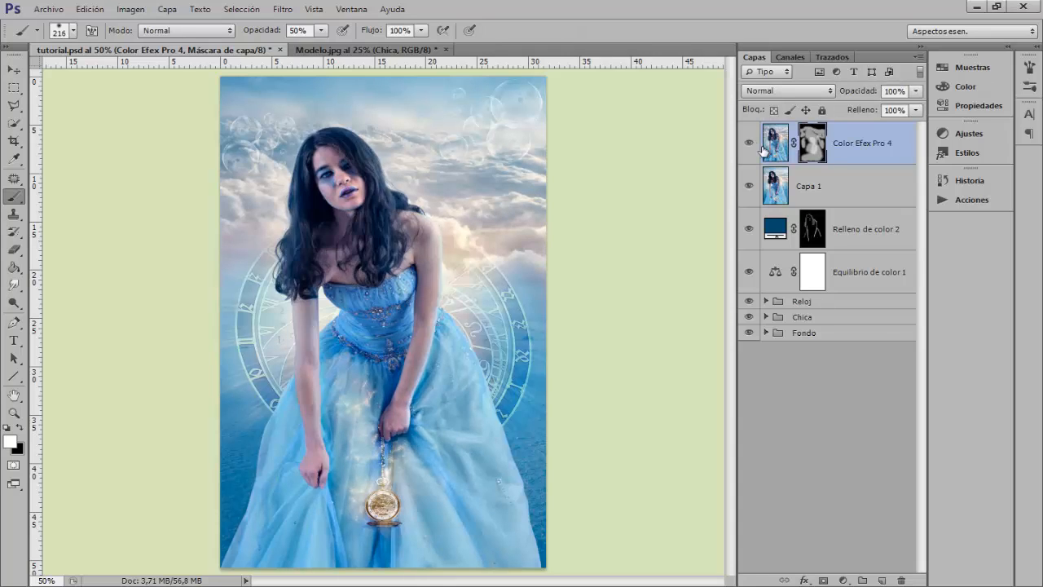
pyautogui.rightClick(817, 144)
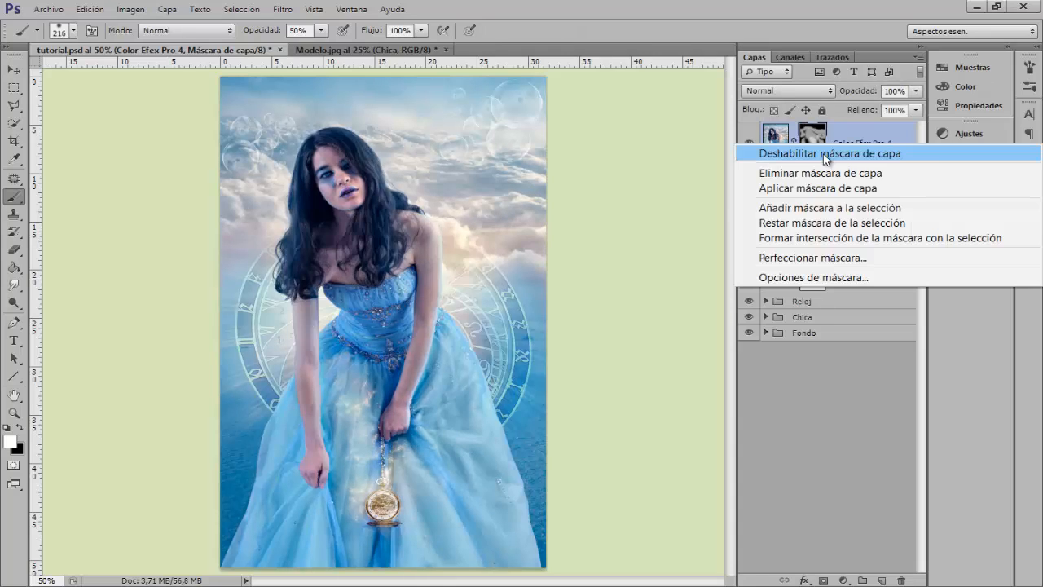
pyautogui.click(823, 153)
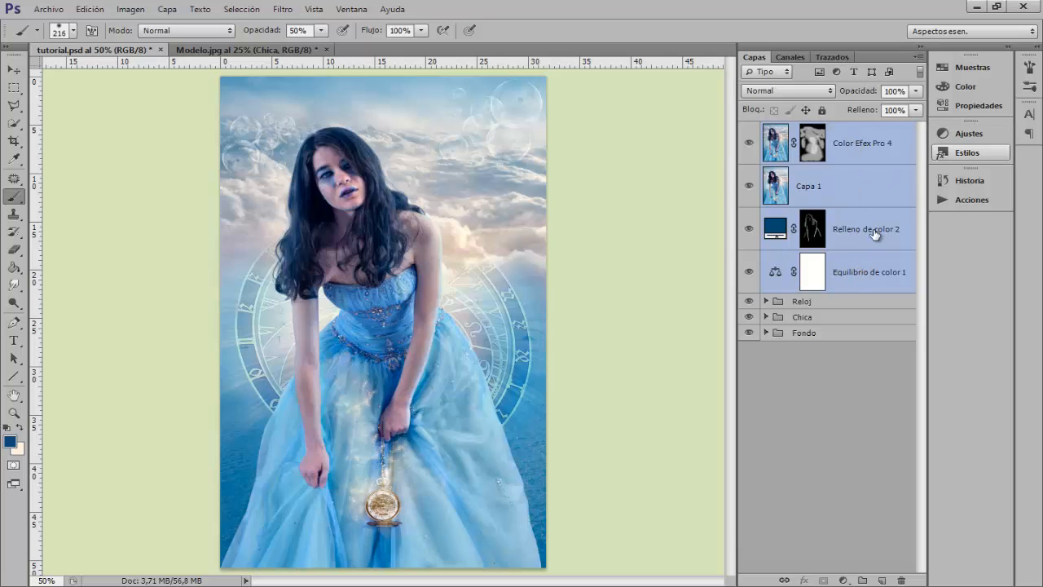
# - Group the Color Efex Pro 4, Capa 1, Relleno de color 2 and Equilibrio de color 1 layers and name the group "ajustes"
pyautogui.hotkey('ctrl', 'g')
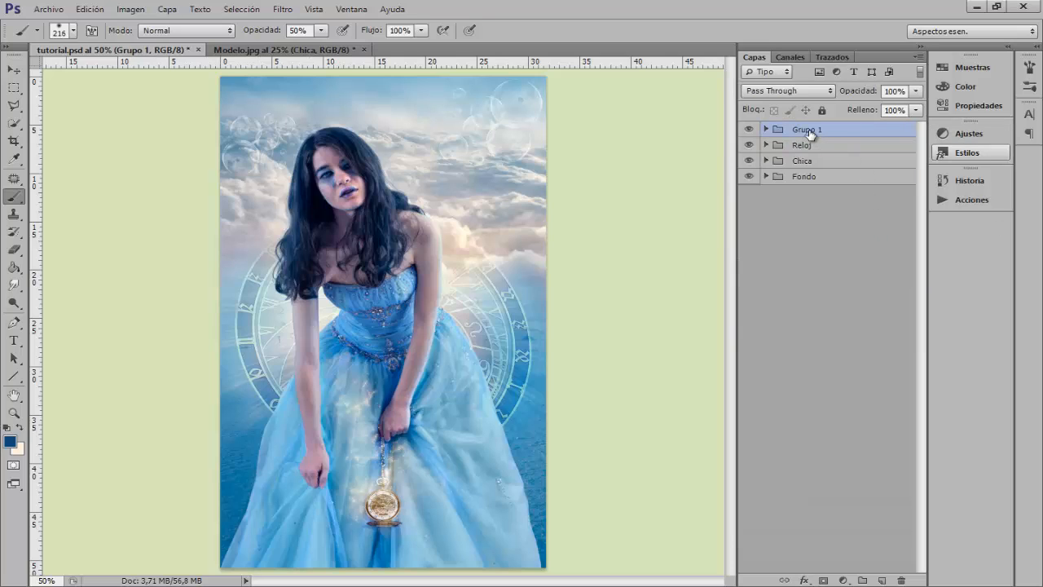
pyautogui.doubleClick(807, 129)
pyautogui.write('ajustes')
pyautogui.click(873, 131)
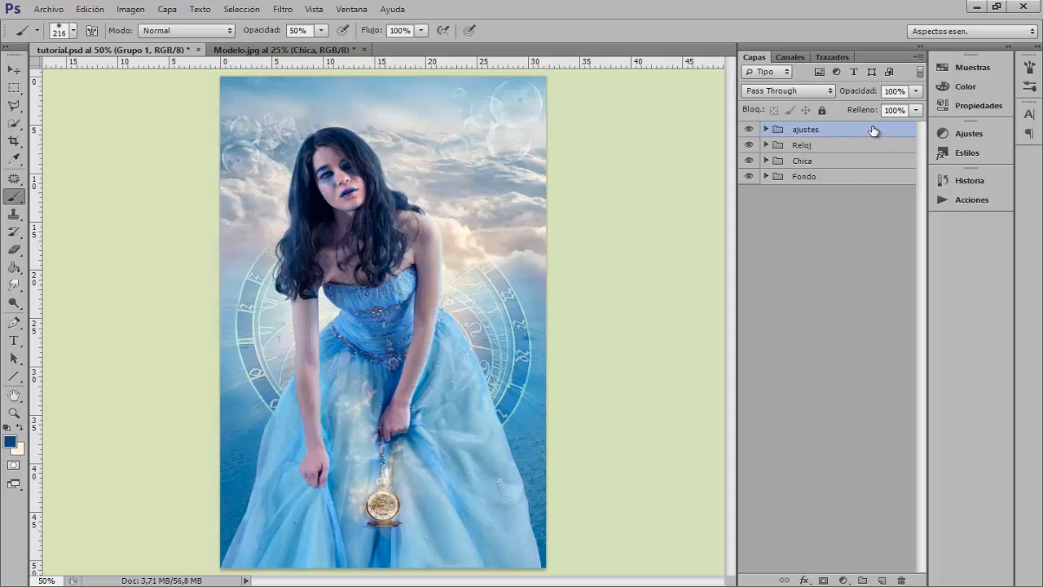
# - Compare the composite with the ajustes group hidden and shown, and review the Fondo and Chica groups, briefly isolating the Chica layer
pyautogui.click(750, 130)
pyautogui.click(750, 130)
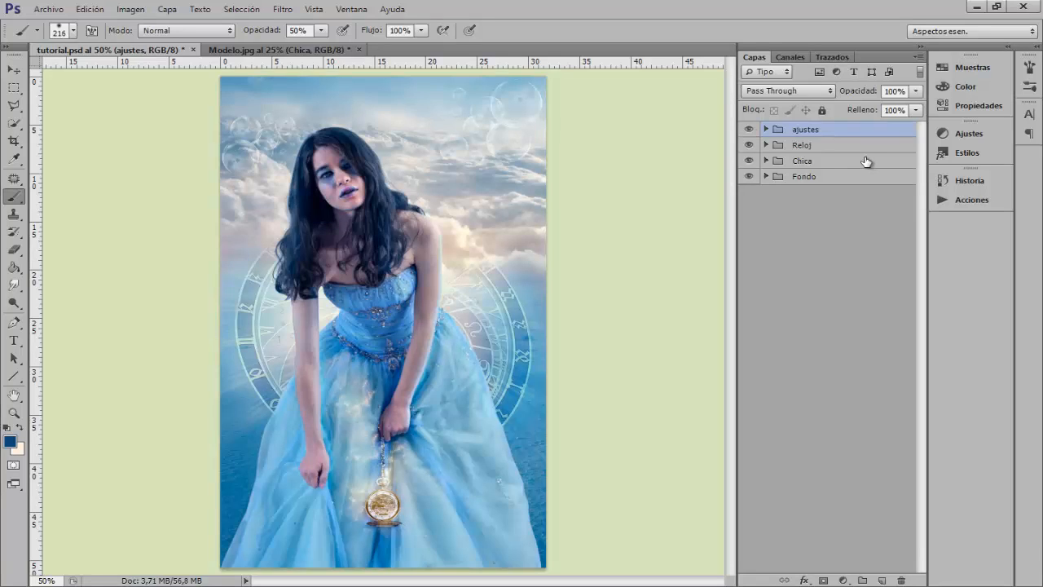
pyautogui.click(766, 176)
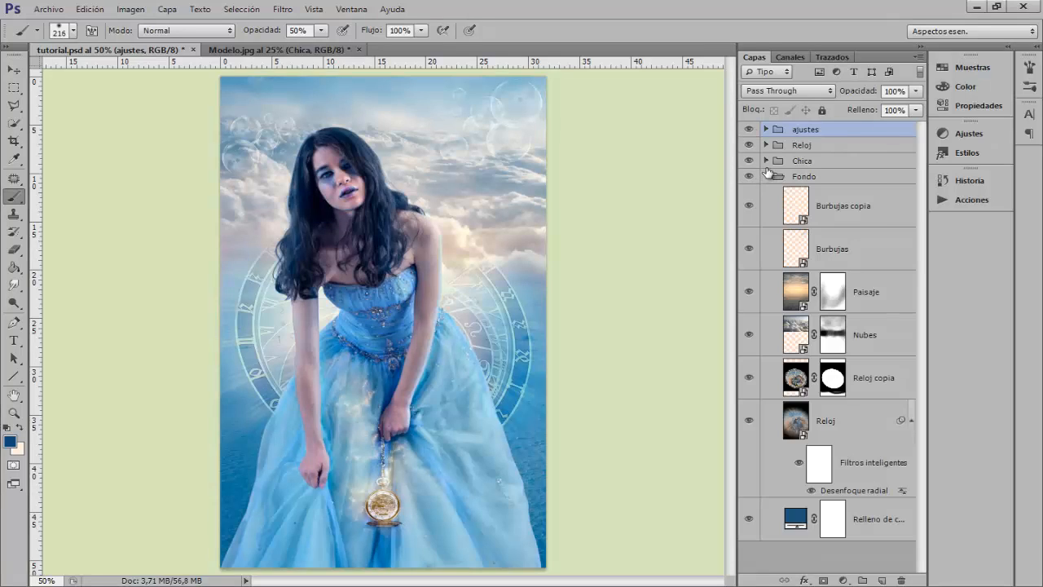
pyautogui.click(766, 176)
pyautogui.click(766, 160)
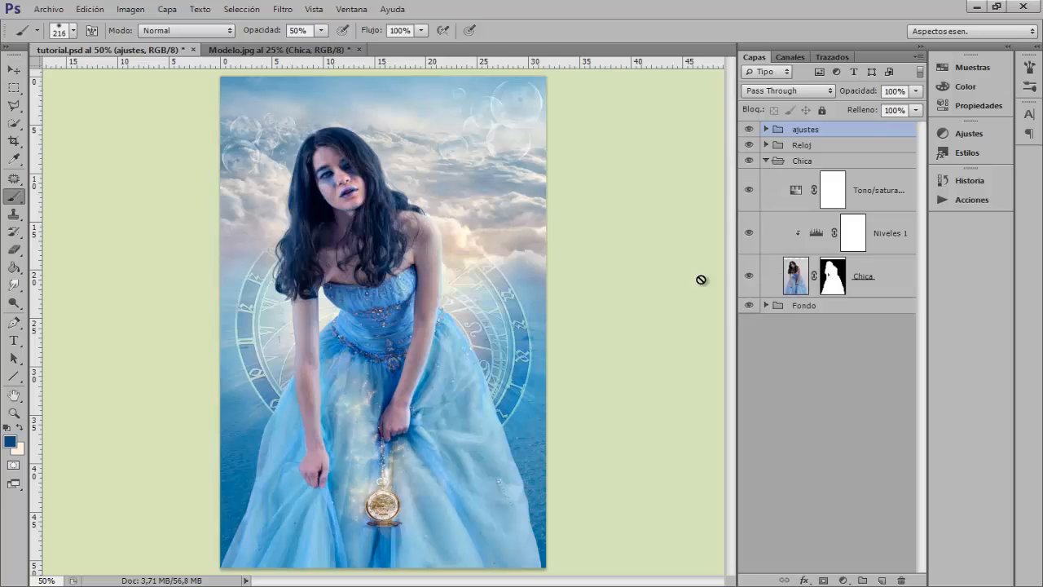
pyautogui.keyDown('alt'); pyautogui.click(749, 278); pyautogui.keyUp('alt')
pyautogui.keyDown('alt'); pyautogui.click(750, 277); pyautogui.keyUp('alt')
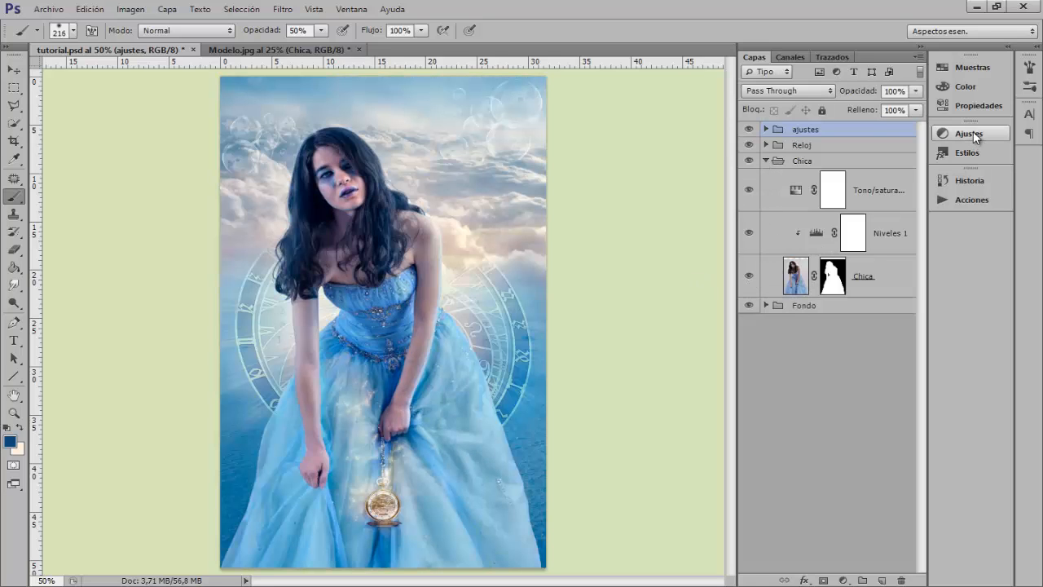